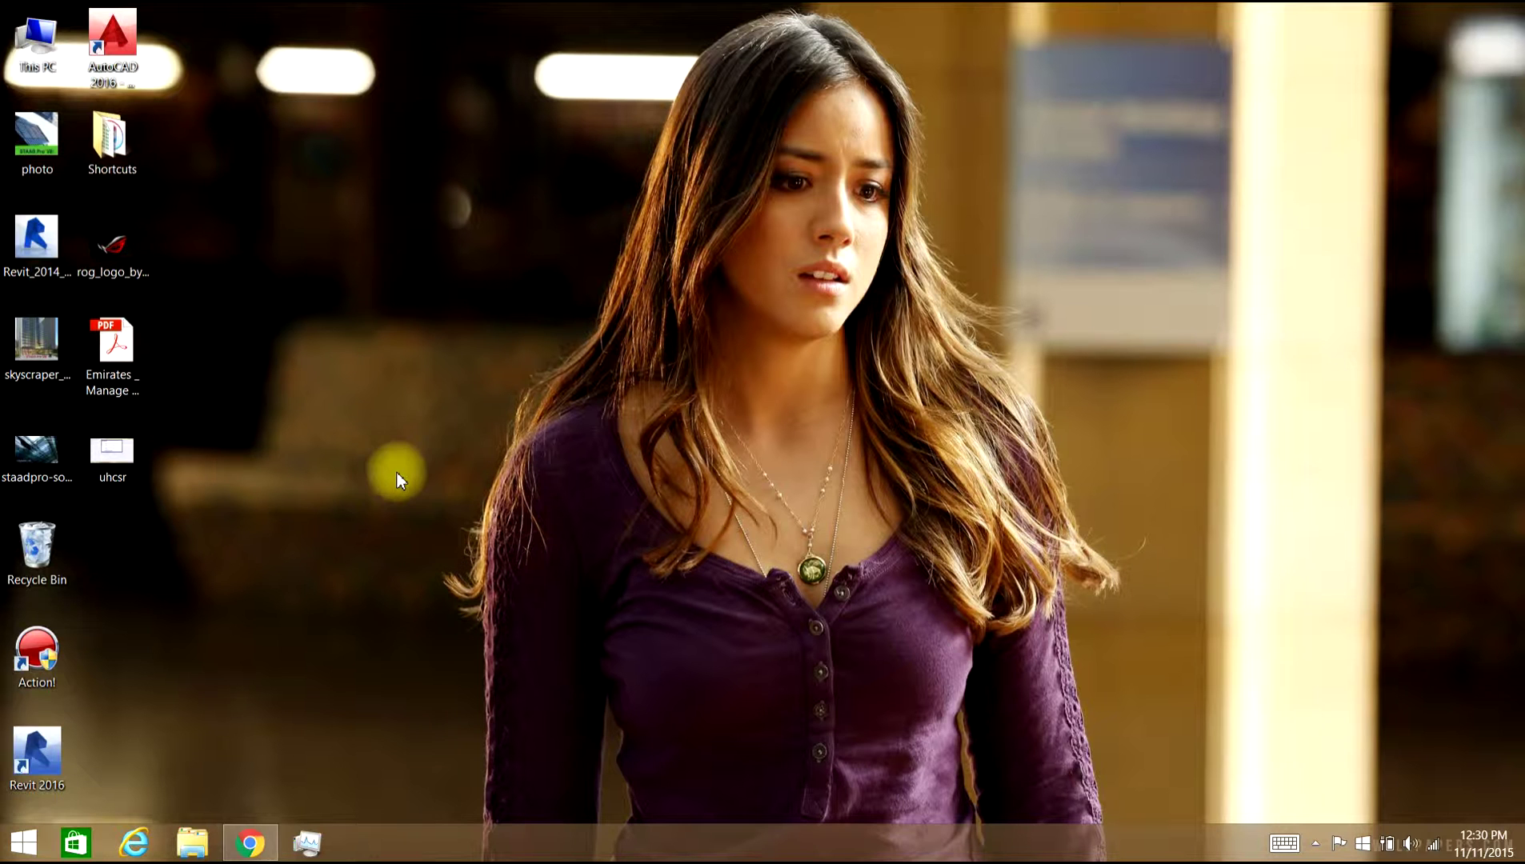
Open Building.0046 from Documents > Revit in Revit 2016.
{"action": "double_click", "coordinate": [40, 44]}
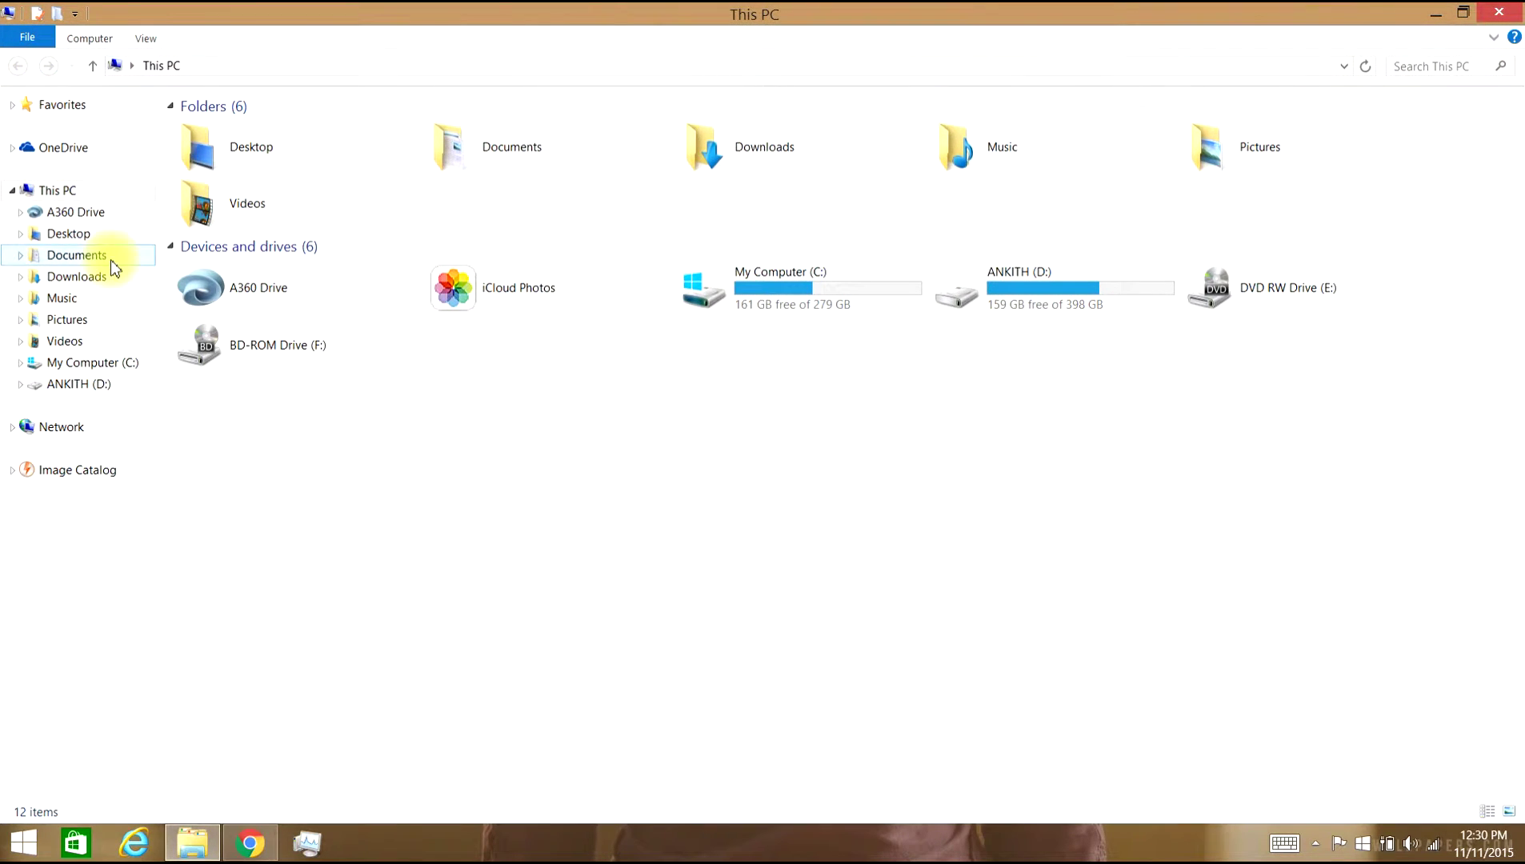
{"action": "left_click", "coordinate": [76, 255]}
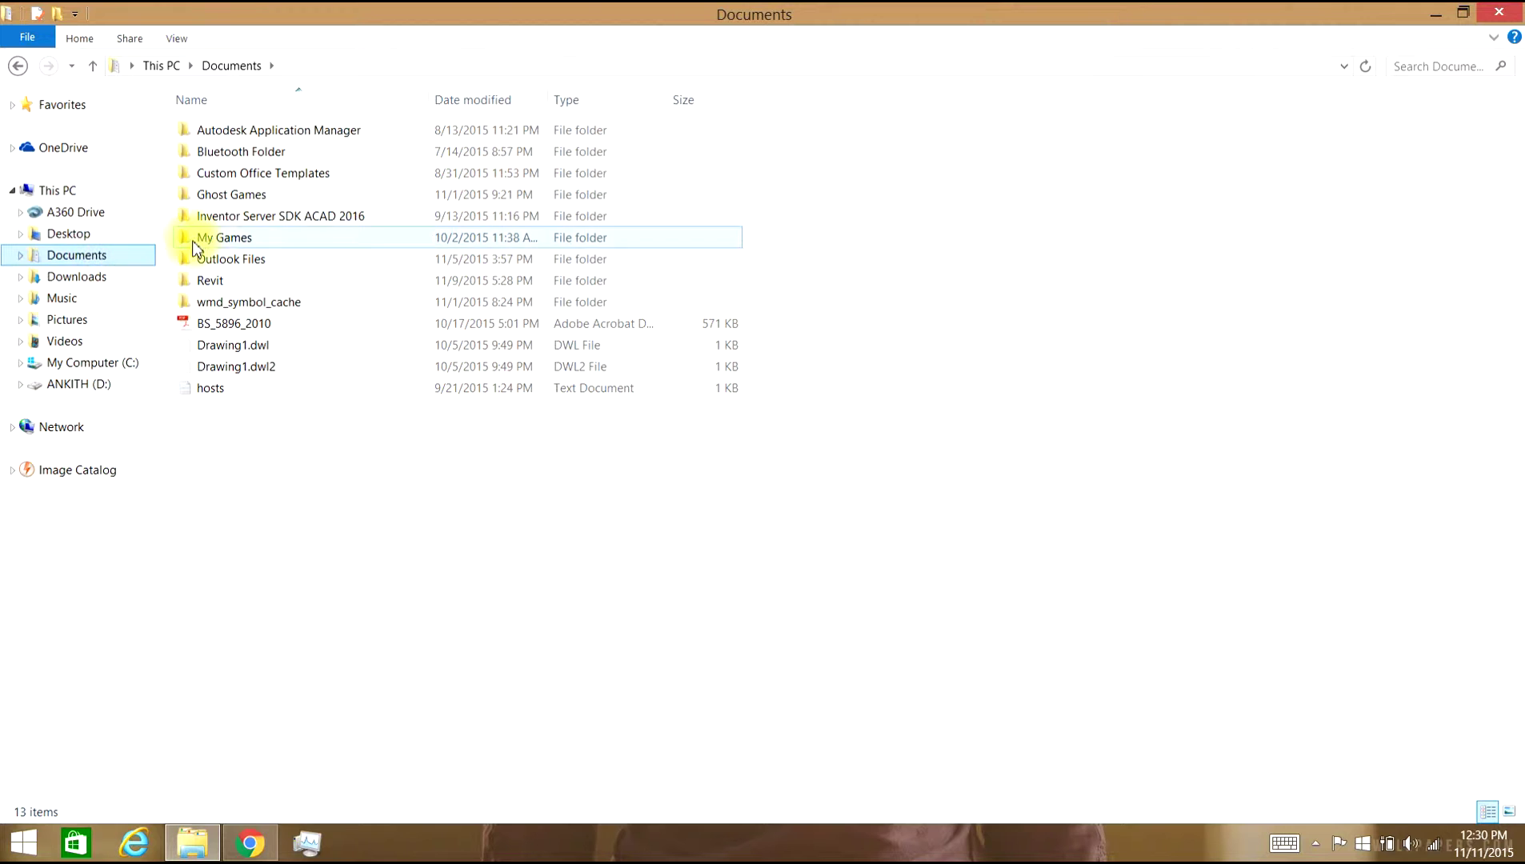
{"action": "double_click", "coordinate": [224, 283]}
{"action": "double_click", "coordinate": [231, 173]}
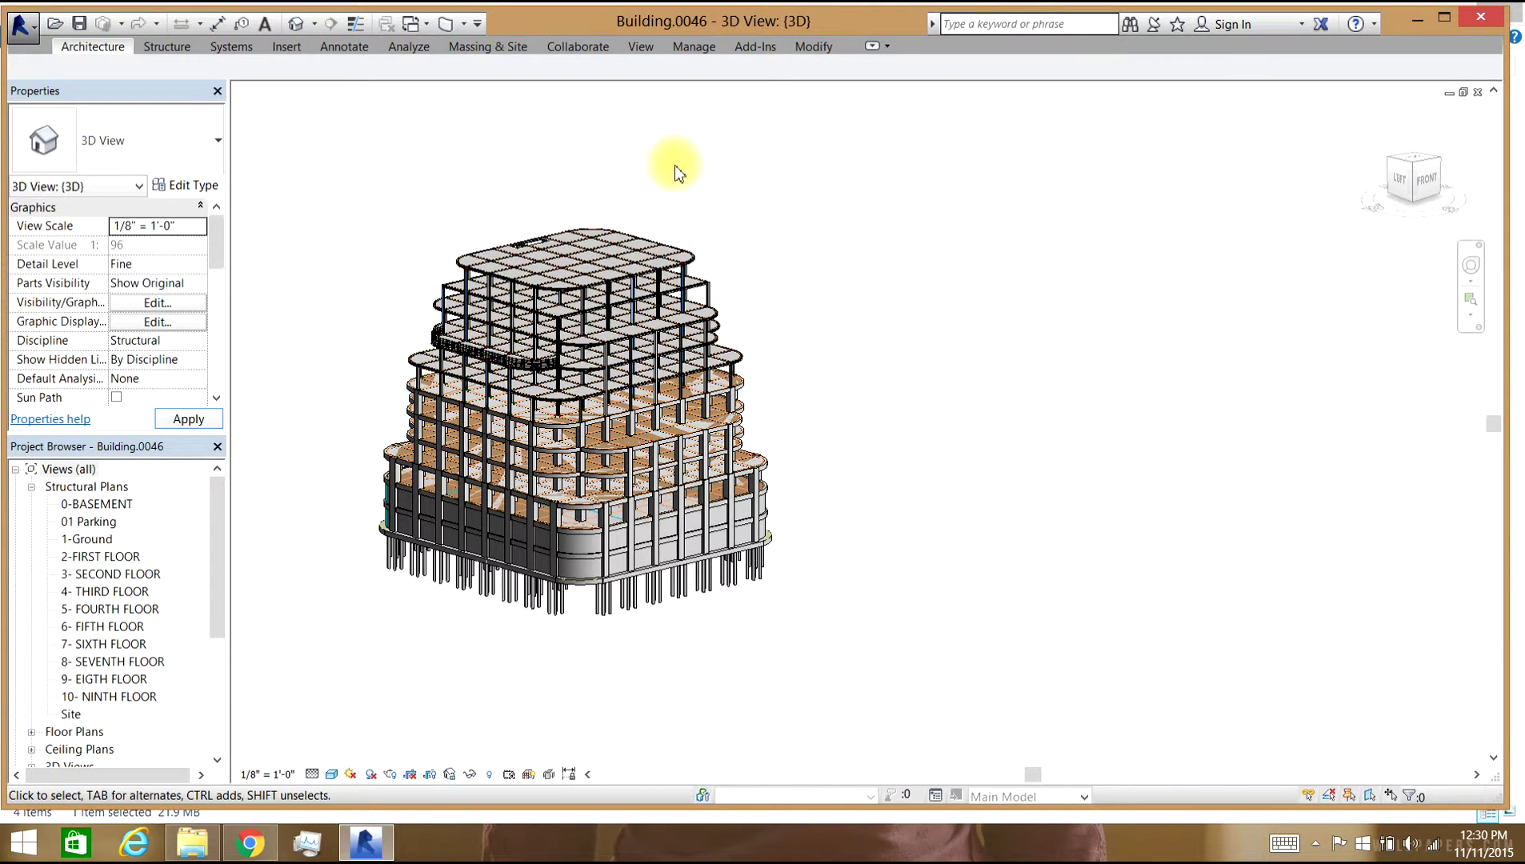
Zoom in on the existing curved railing in the 3D view, then zoom back out.
{"action": "scroll", "coordinate": [477, 356], "scroll_direction": "up", "scroll_amount": 3}
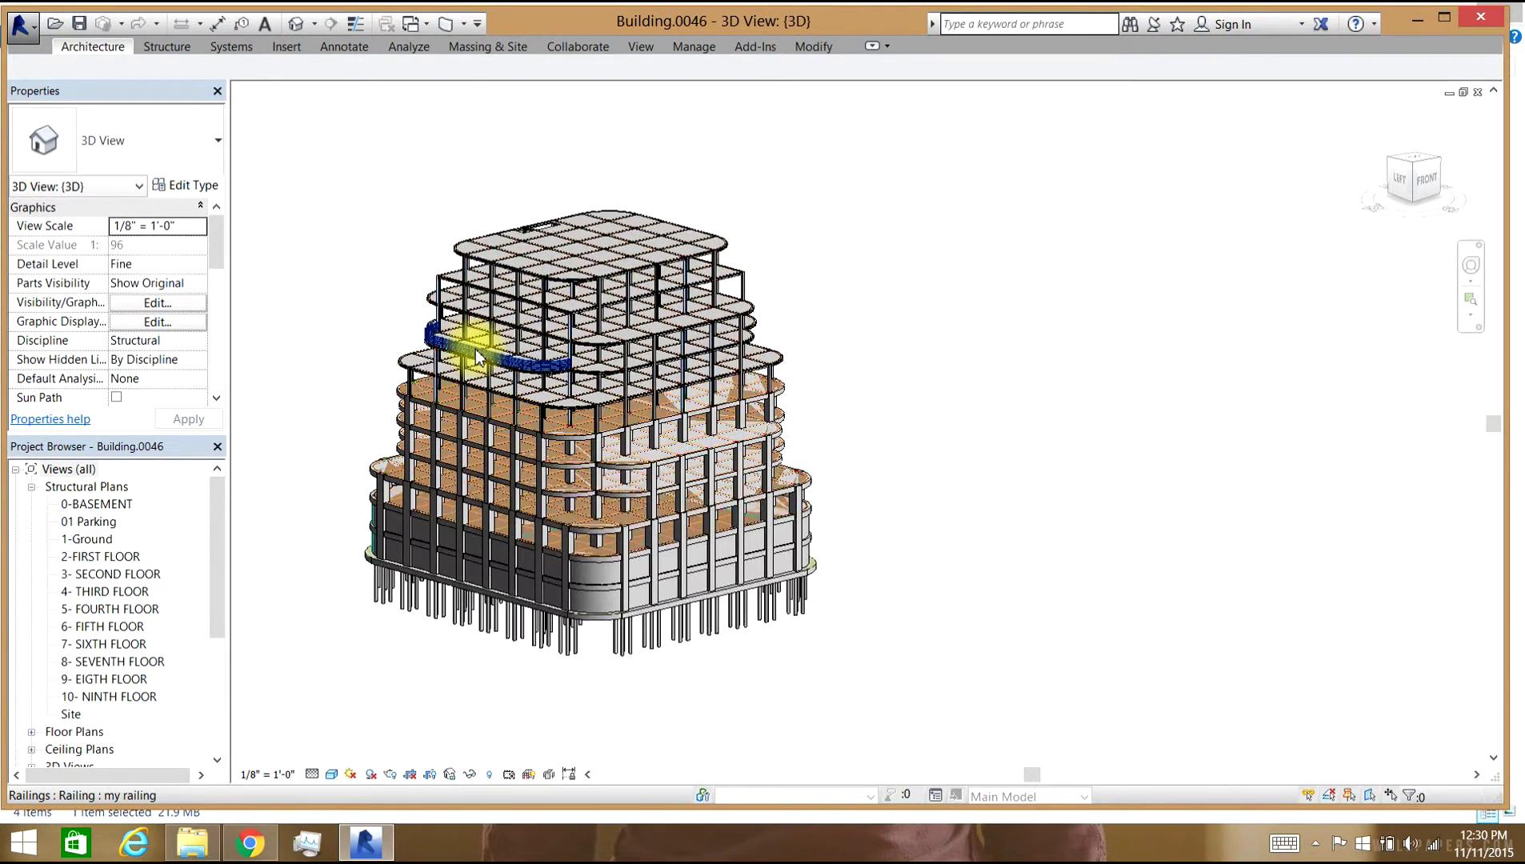
{"action": "scroll", "coordinate": [477, 356], "scroll_direction": "up", "scroll_amount": 2}
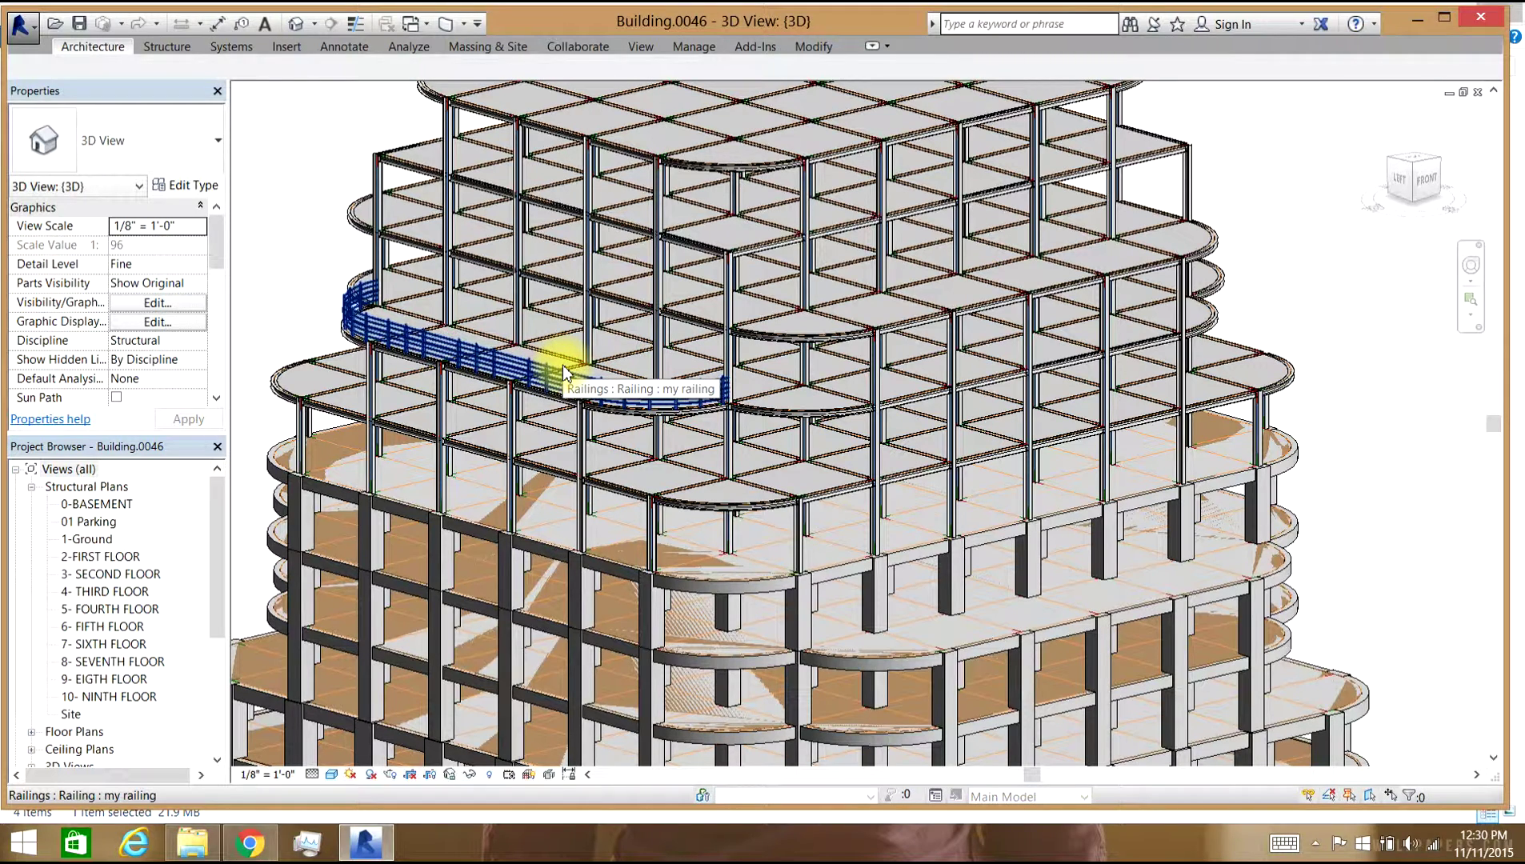
{"action": "scroll", "coordinate": [563, 365], "scroll_direction": "down", "scroll_amount": 5}
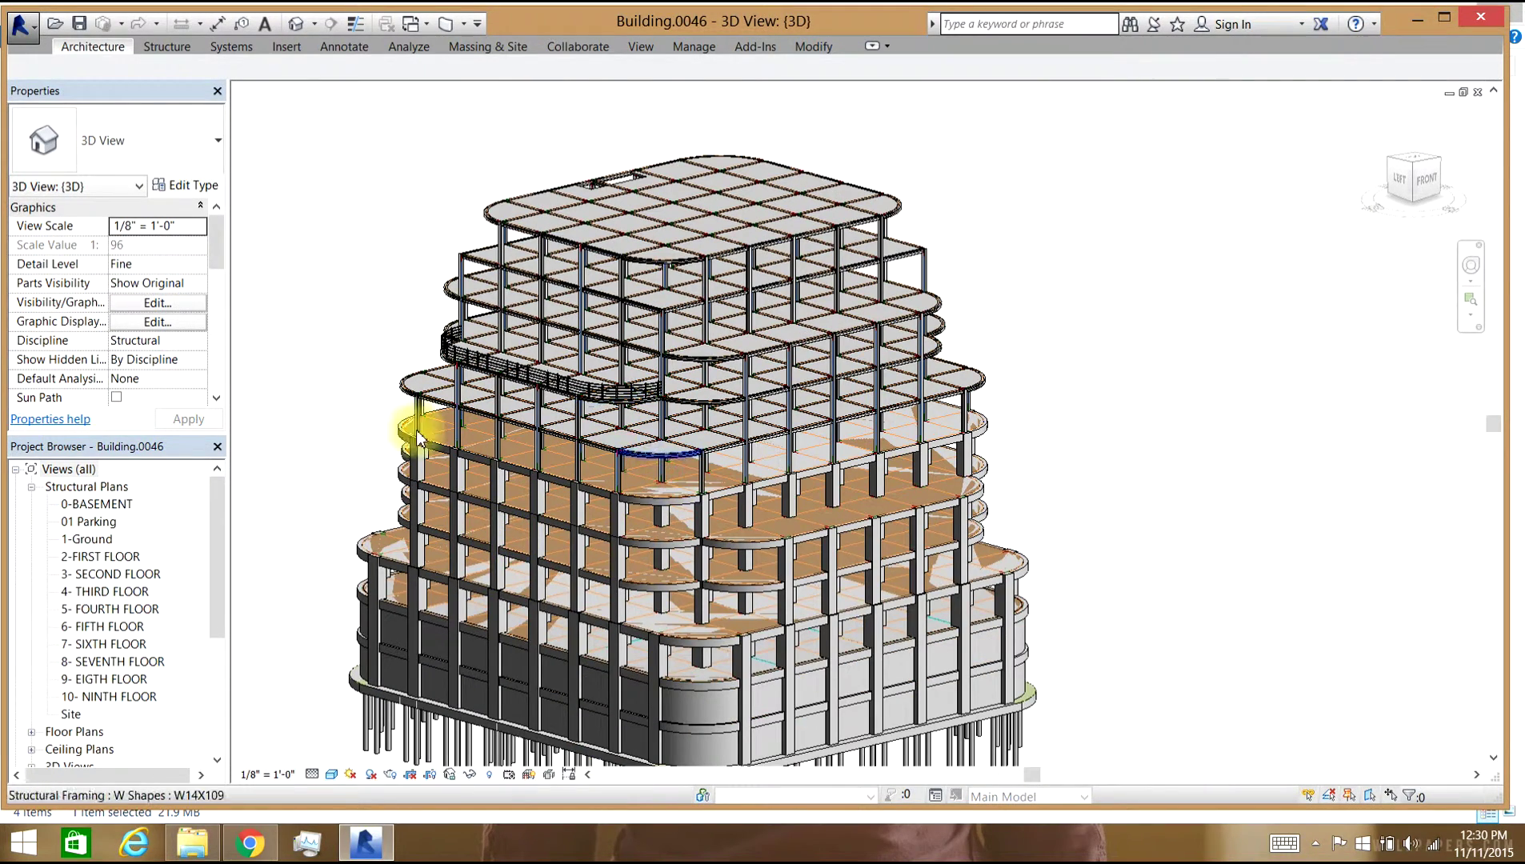
Restore the 3D view to a narrower floating window and zoom to fit the building.
{"action": "left_click", "coordinate": [1463, 92]}
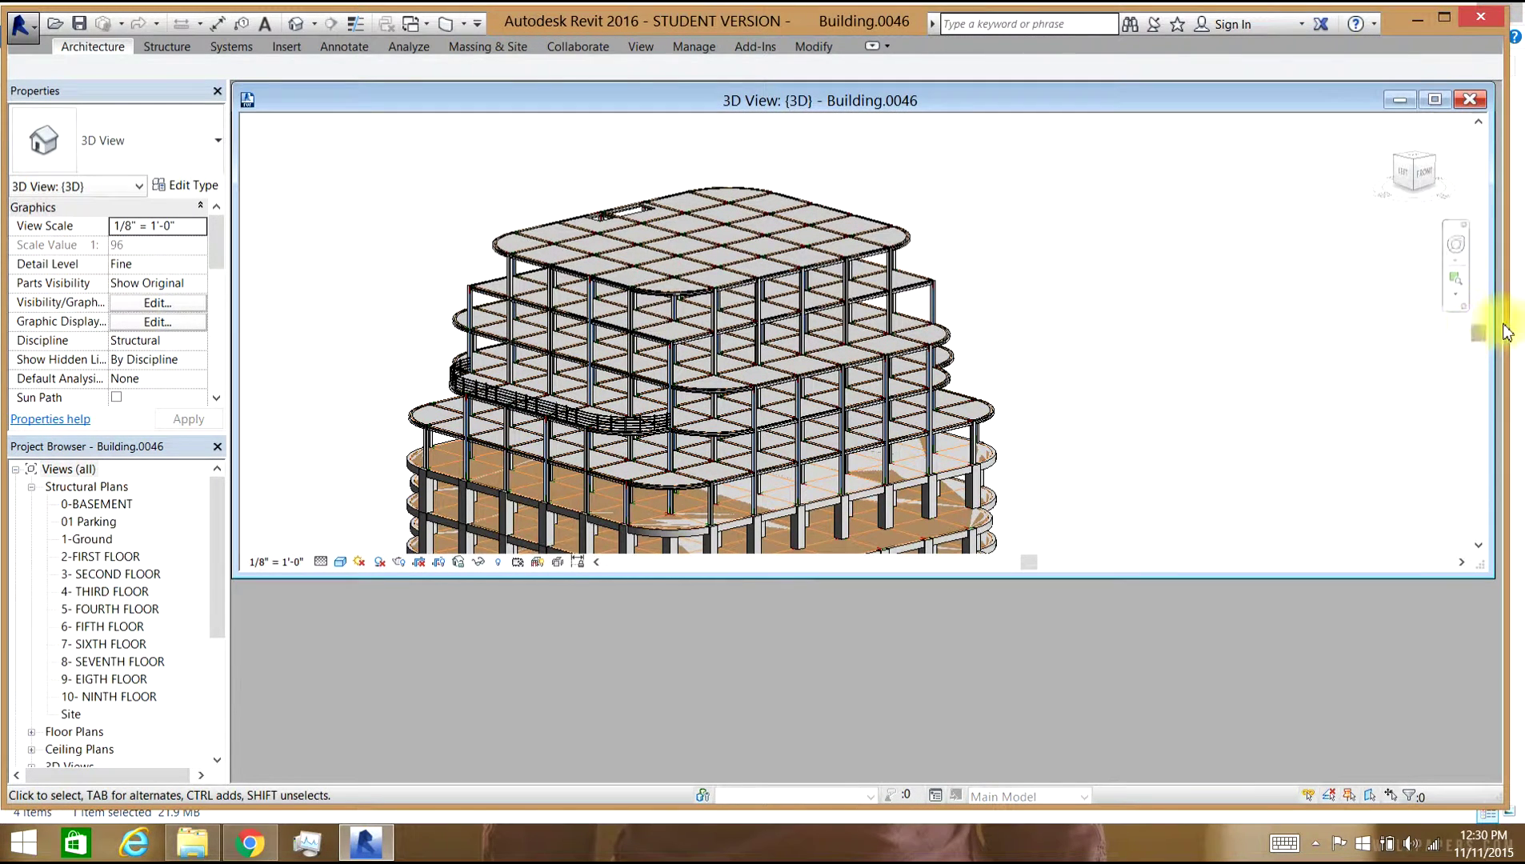
{"action": "left_click_drag", "start_coordinate": [1494, 323], "coordinate": [1010, 350]}
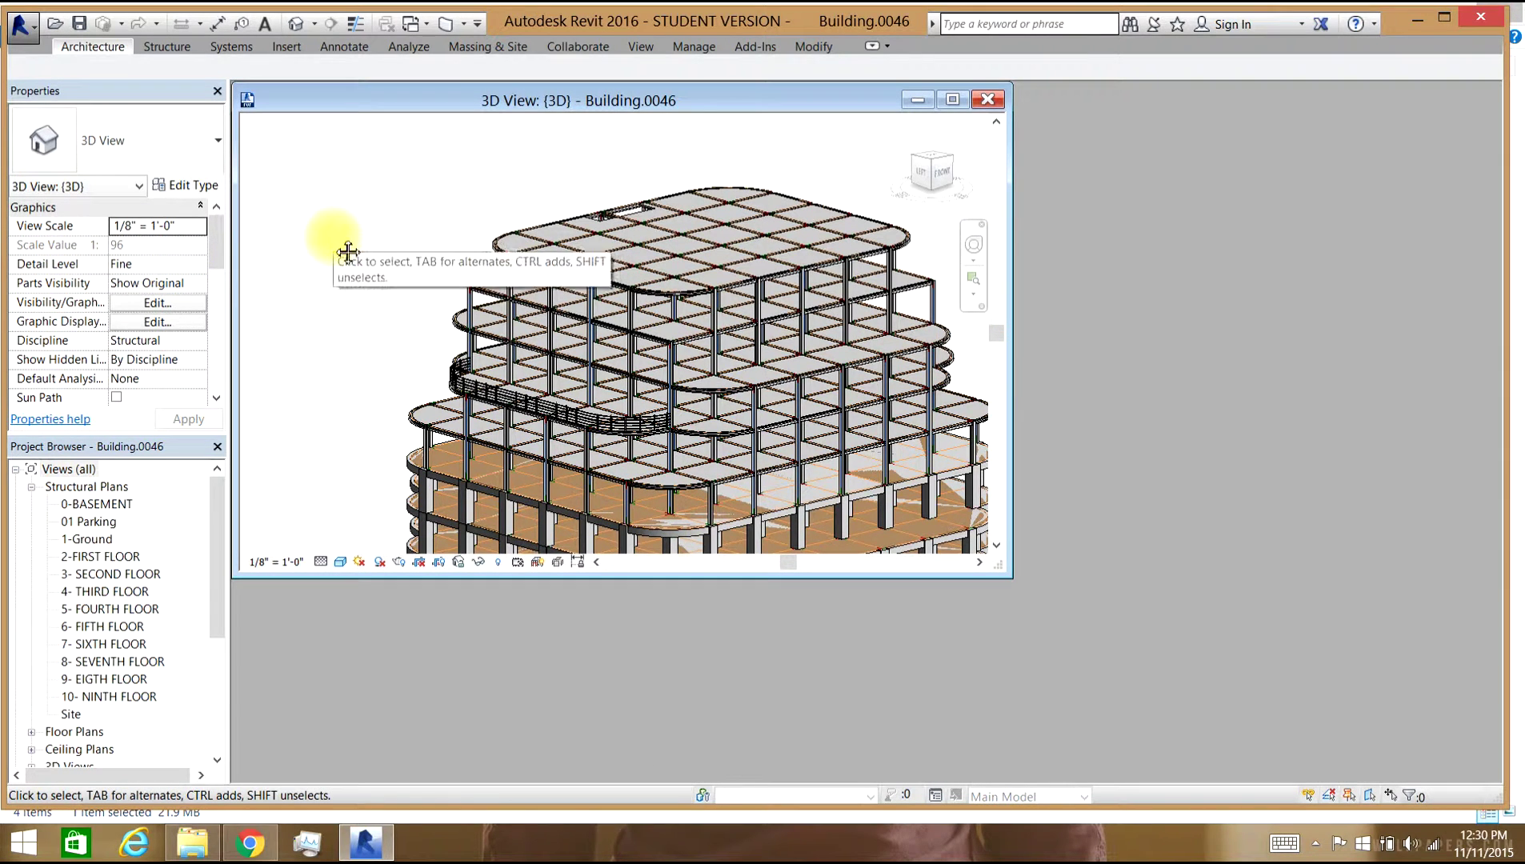
{"action": "key", "text": "z"}
{"action": "key", "text": "f"}
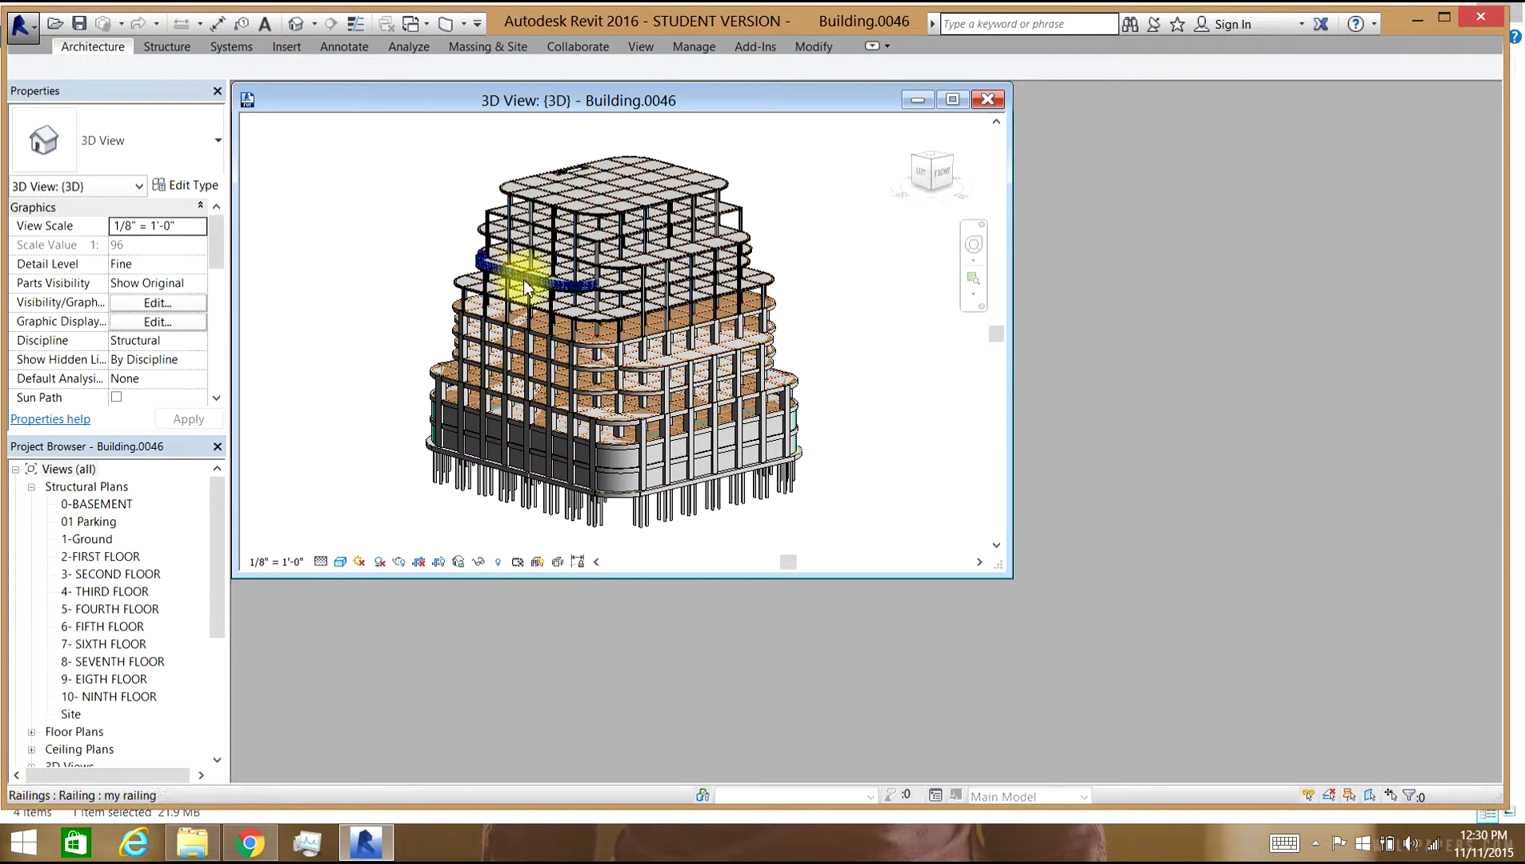
Open the 7- SIXTH FLOOR structural plan and arrange its window beside the 3D view.
{"action": "double_click", "coordinate": [128, 645]}
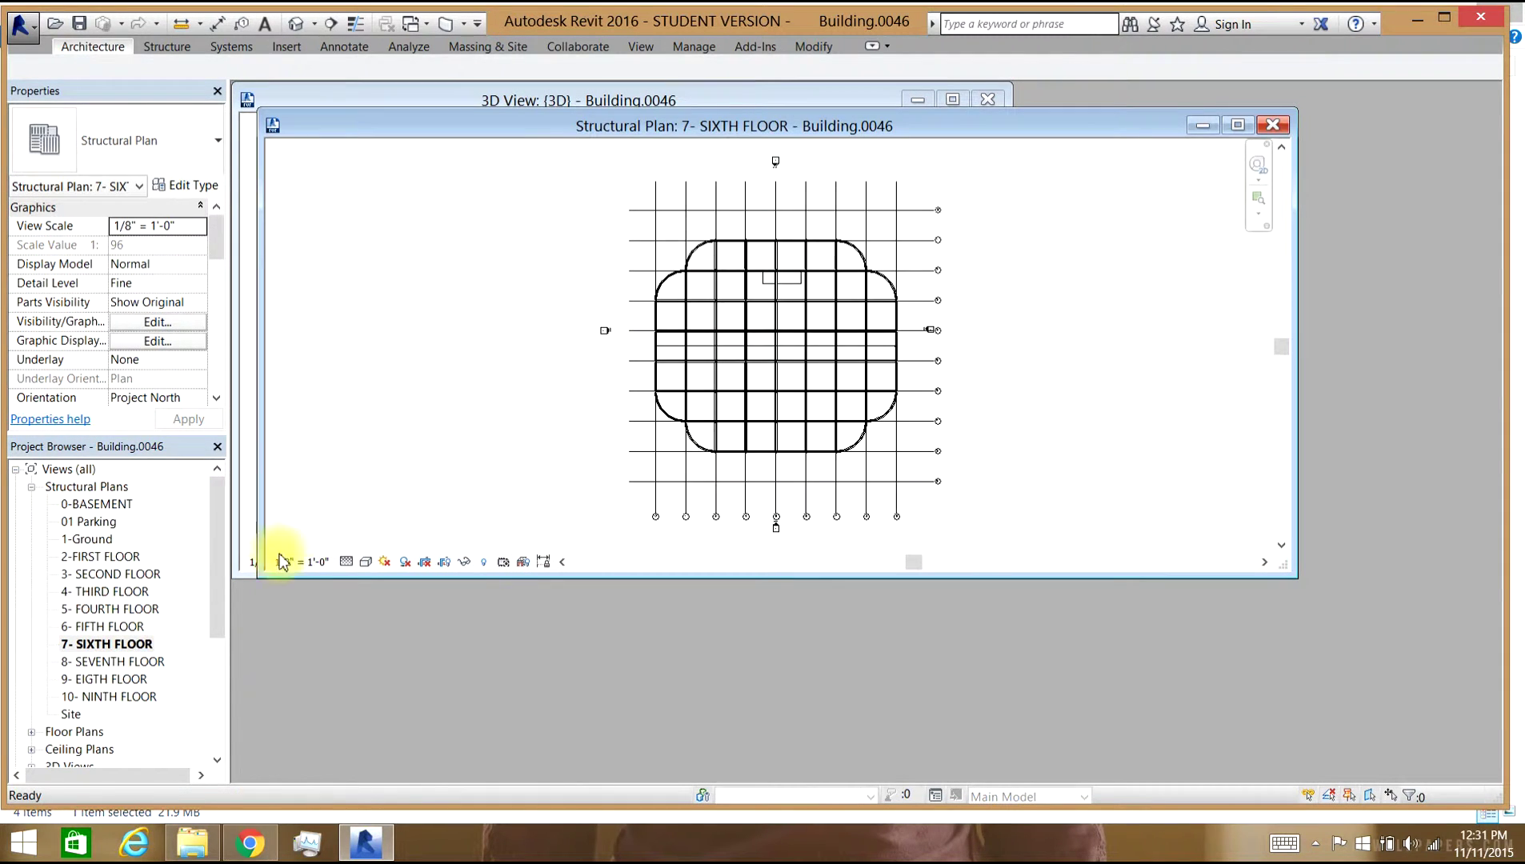
{"action": "left_click", "coordinate": [258, 388]}
{"action": "left_click", "coordinate": [1076, 132]}
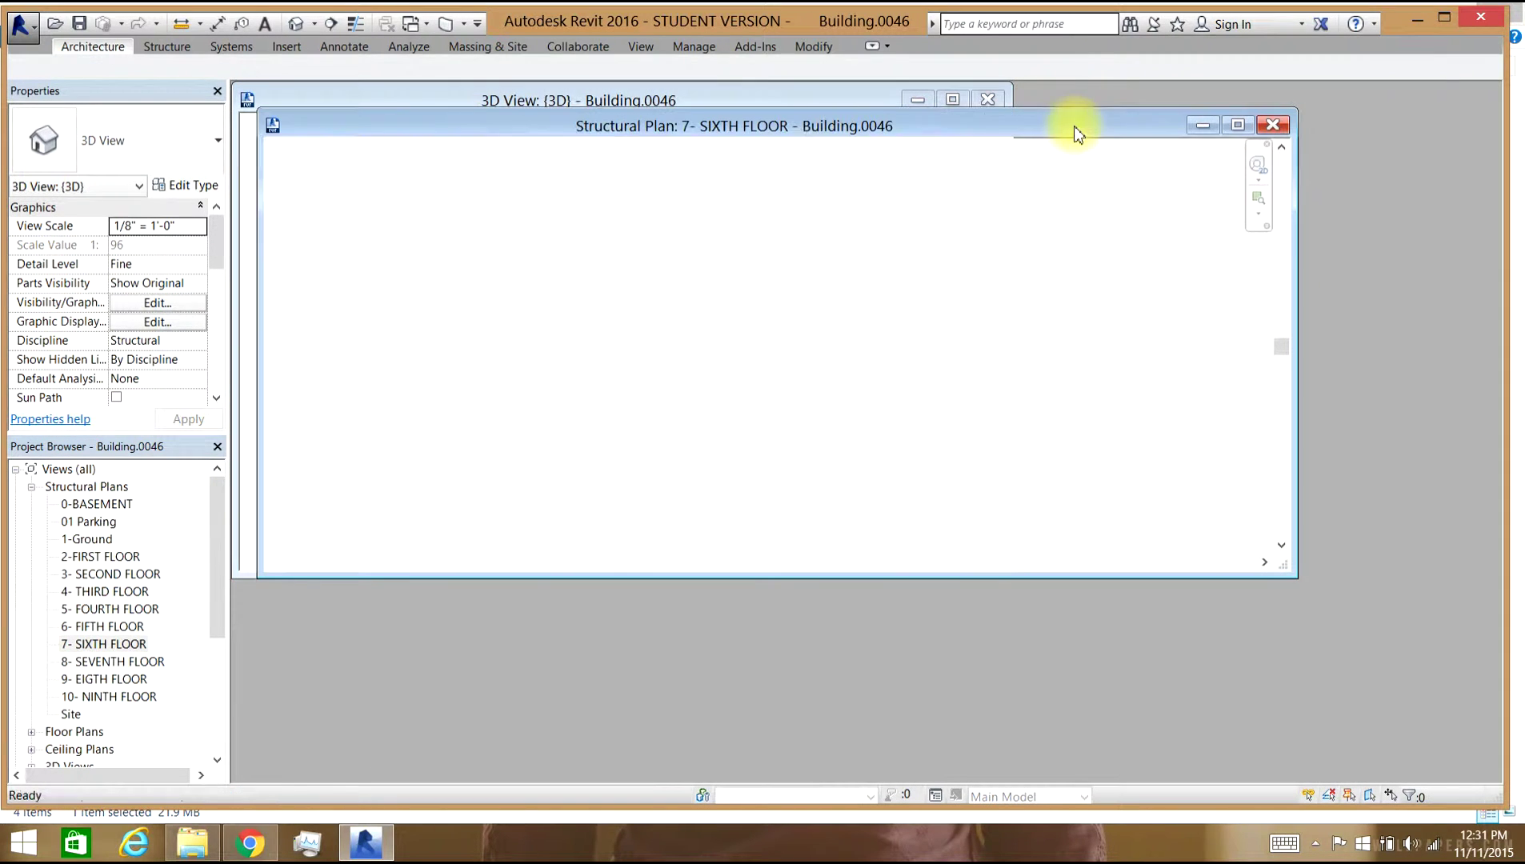
{"action": "left_click_drag", "start_coordinate": [249, 416], "coordinate": [538, 472]}
{"action": "left_click_drag", "start_coordinate": [820, 126], "coordinate": [900, 192]}
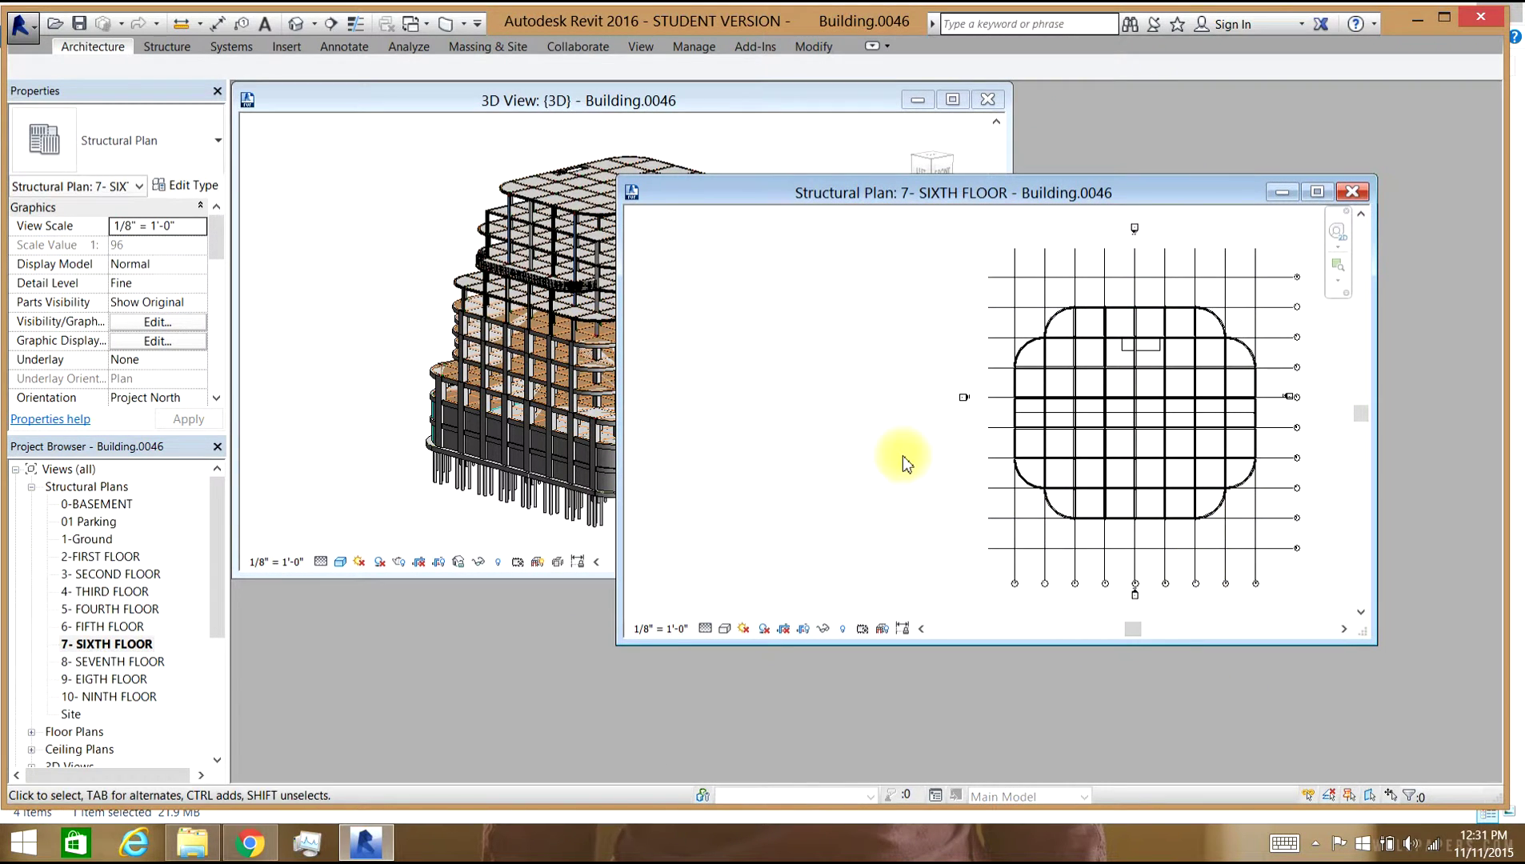
Zoom in to inspect the existing railing on the sixth-floor plan, then show Architecture tools.
{"action": "scroll", "coordinate": [903, 455], "scroll_direction": "up", "scroll_amount": 2}
{"action": "scroll", "coordinate": [928, 409], "scroll_direction": "up", "scroll_amount": 2}
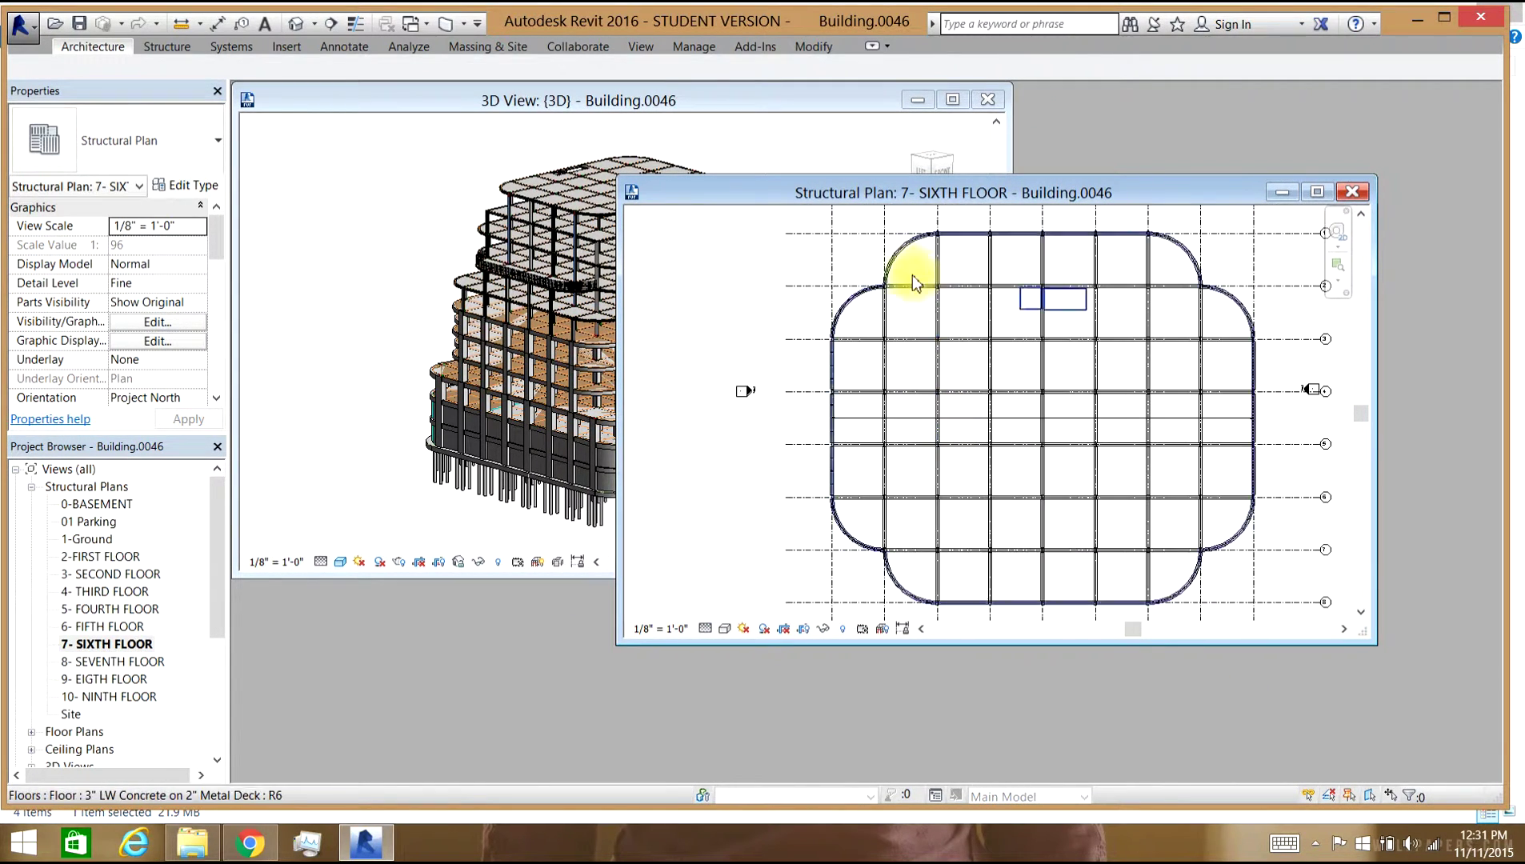
{"action": "scroll", "coordinate": [824, 334], "scroll_direction": "up", "scroll_amount": 5}
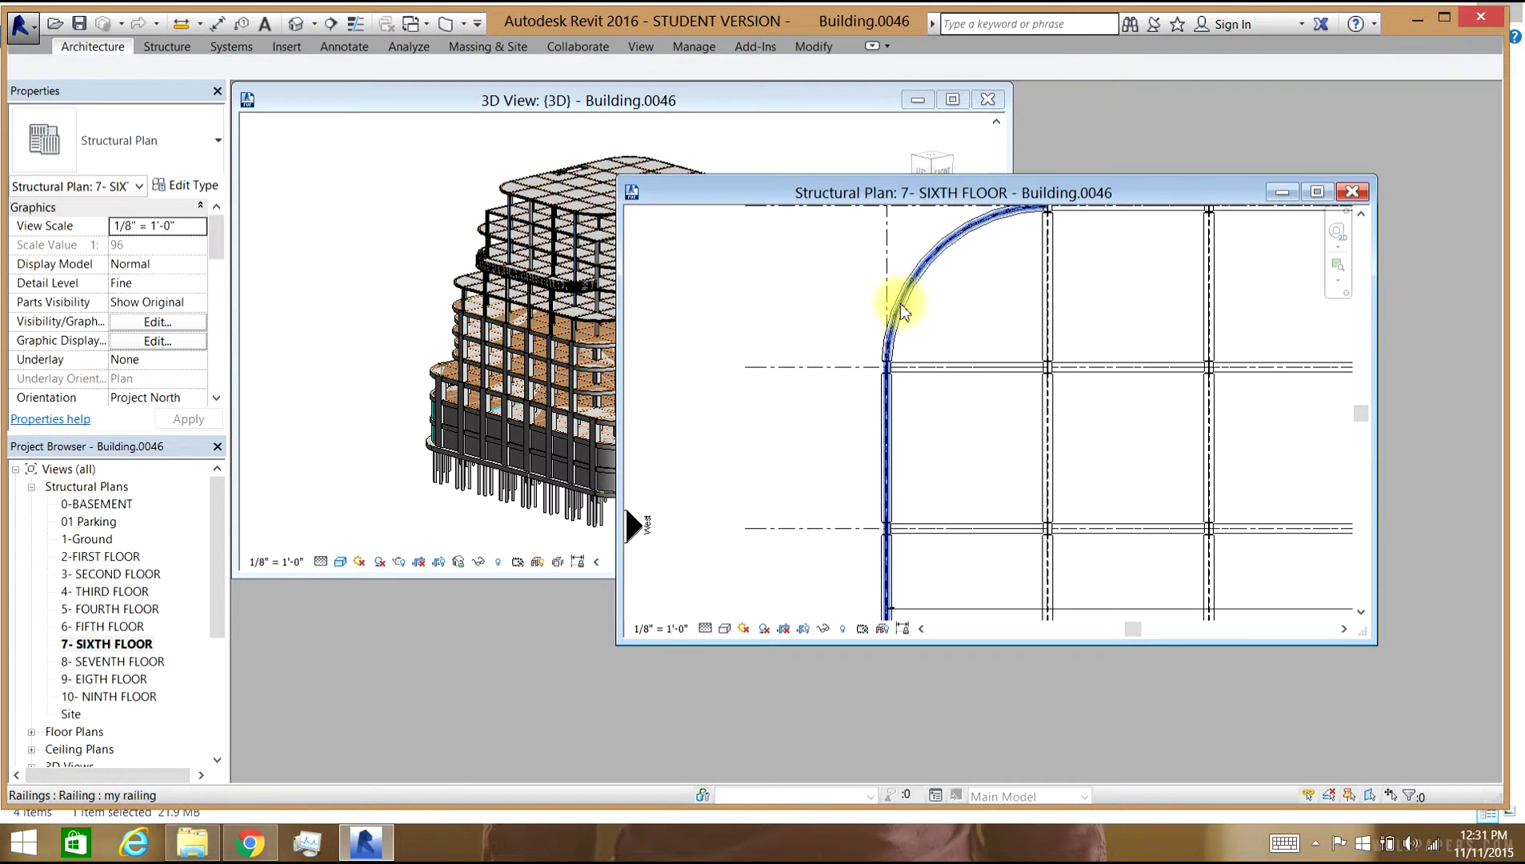
{"action": "left_click", "coordinate": [886, 358]}
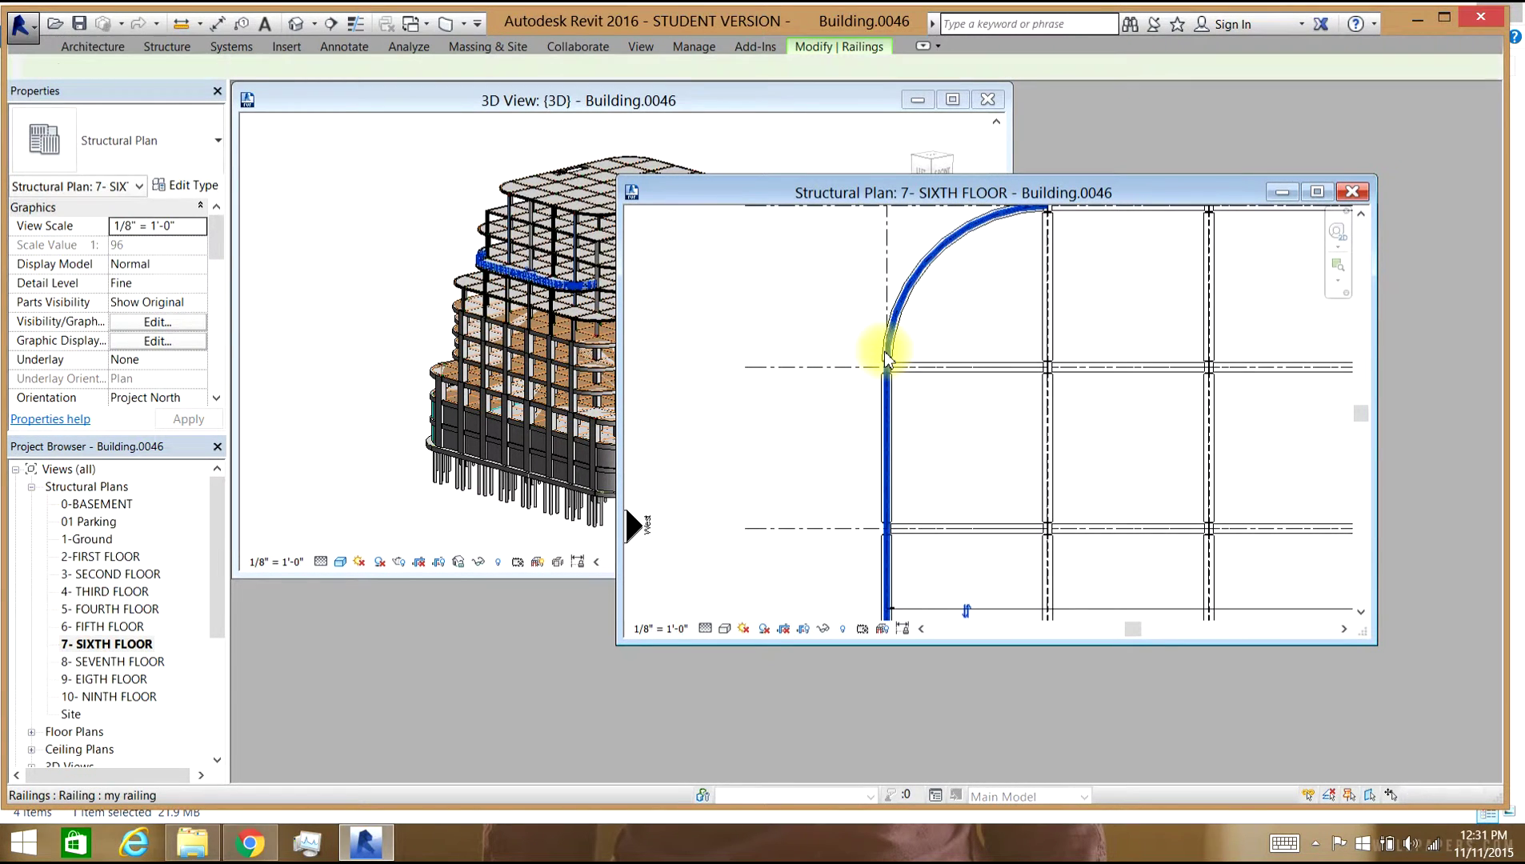
{"action": "left_click", "coordinate": [840, 327]}
{"action": "scroll", "coordinate": [832, 344], "scroll_direction": "down", "scroll_amount": 5}
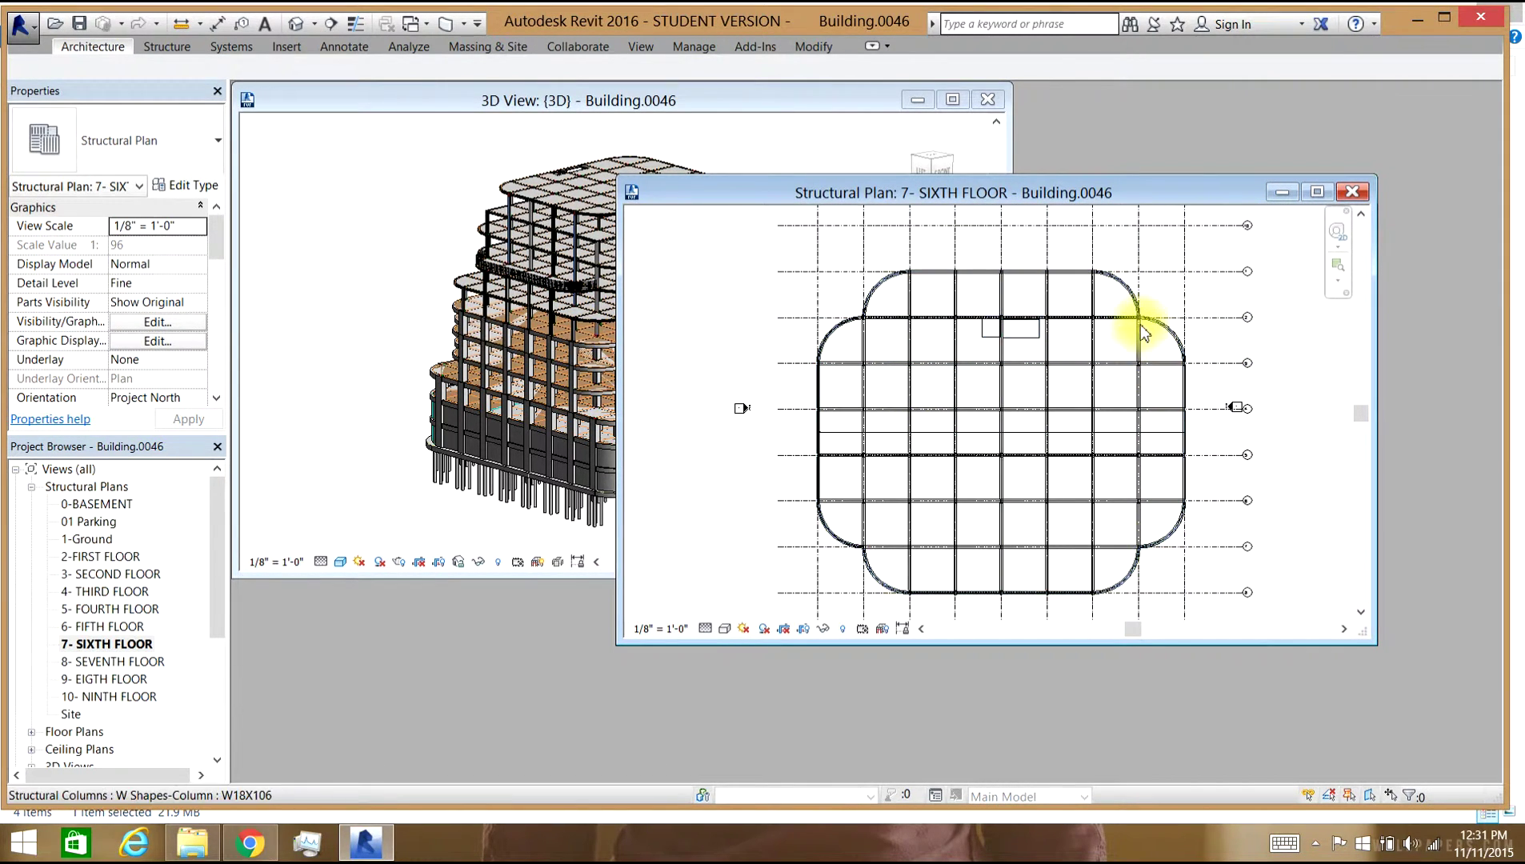
{"action": "left_click_drag", "start_coordinate": [1165, 198], "coordinate": [1100, 161]}
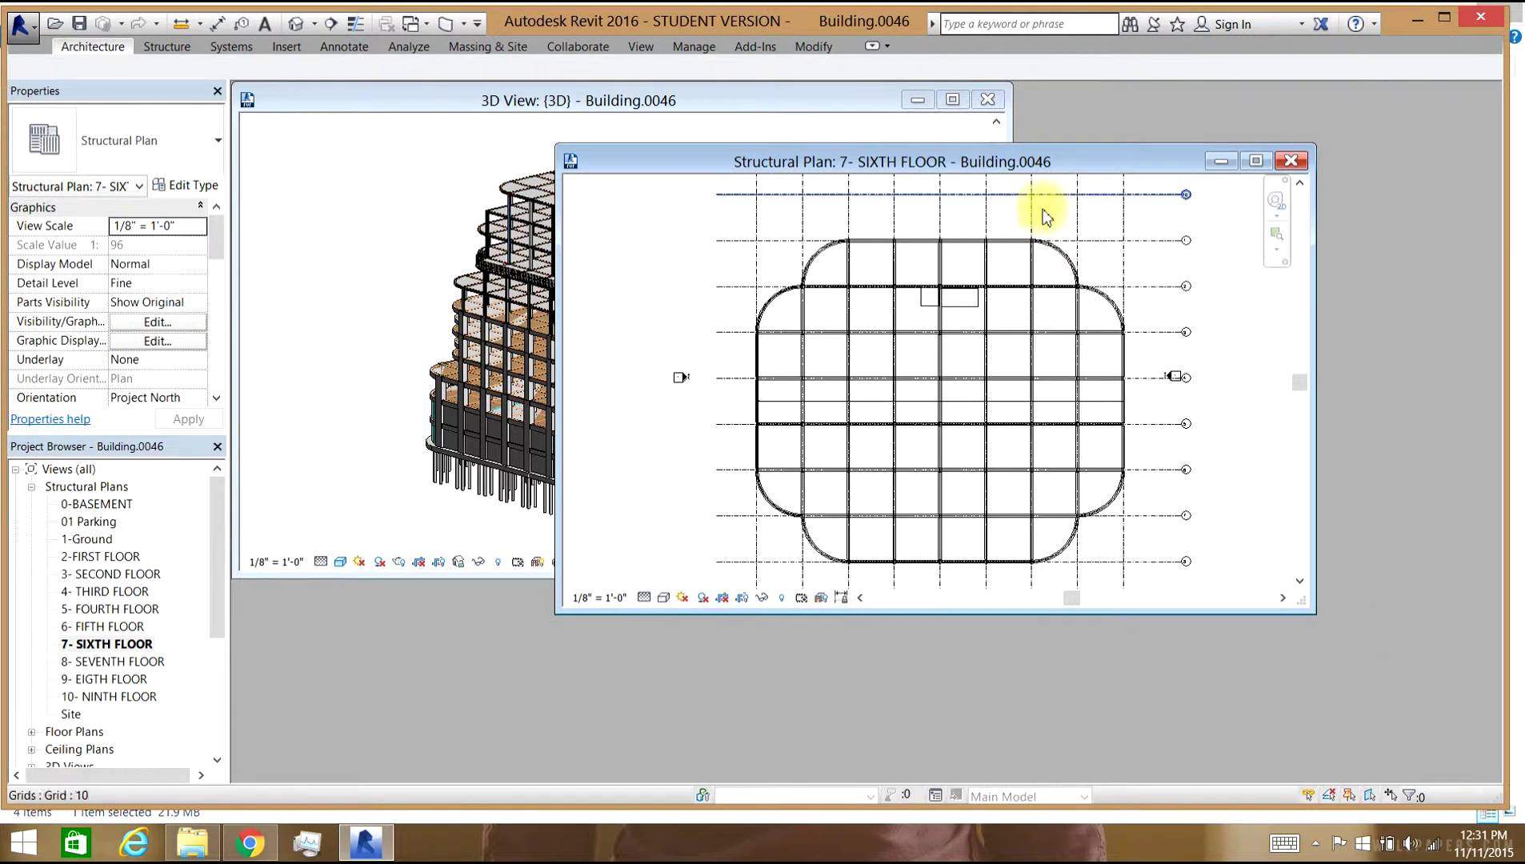
{"action": "left_click", "coordinate": [69, 48]}
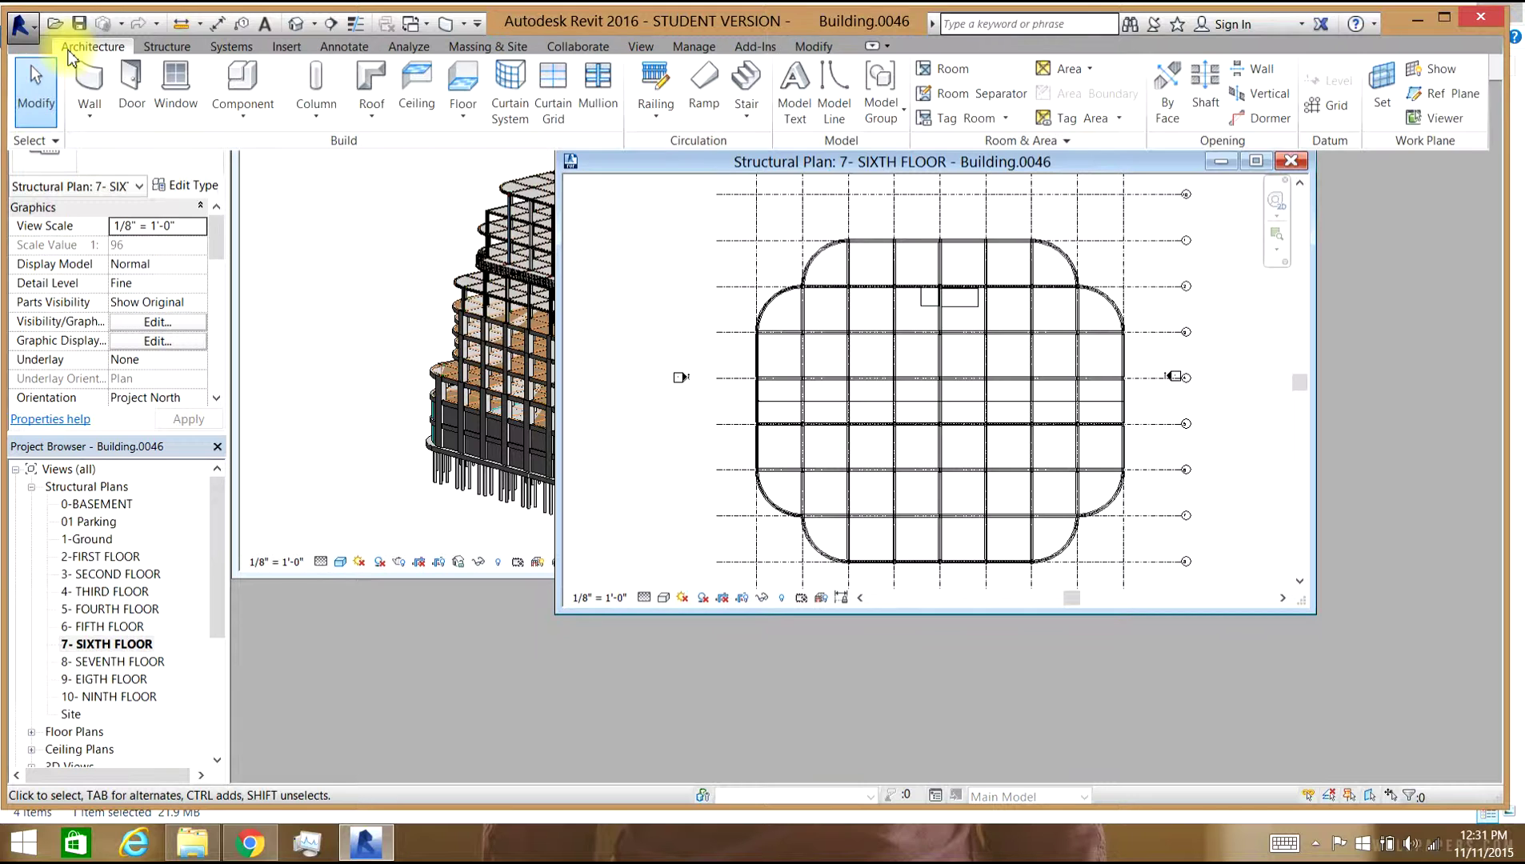
Start a railing path sketch using the my railing type.
{"action": "left_click", "coordinate": [666, 78]}
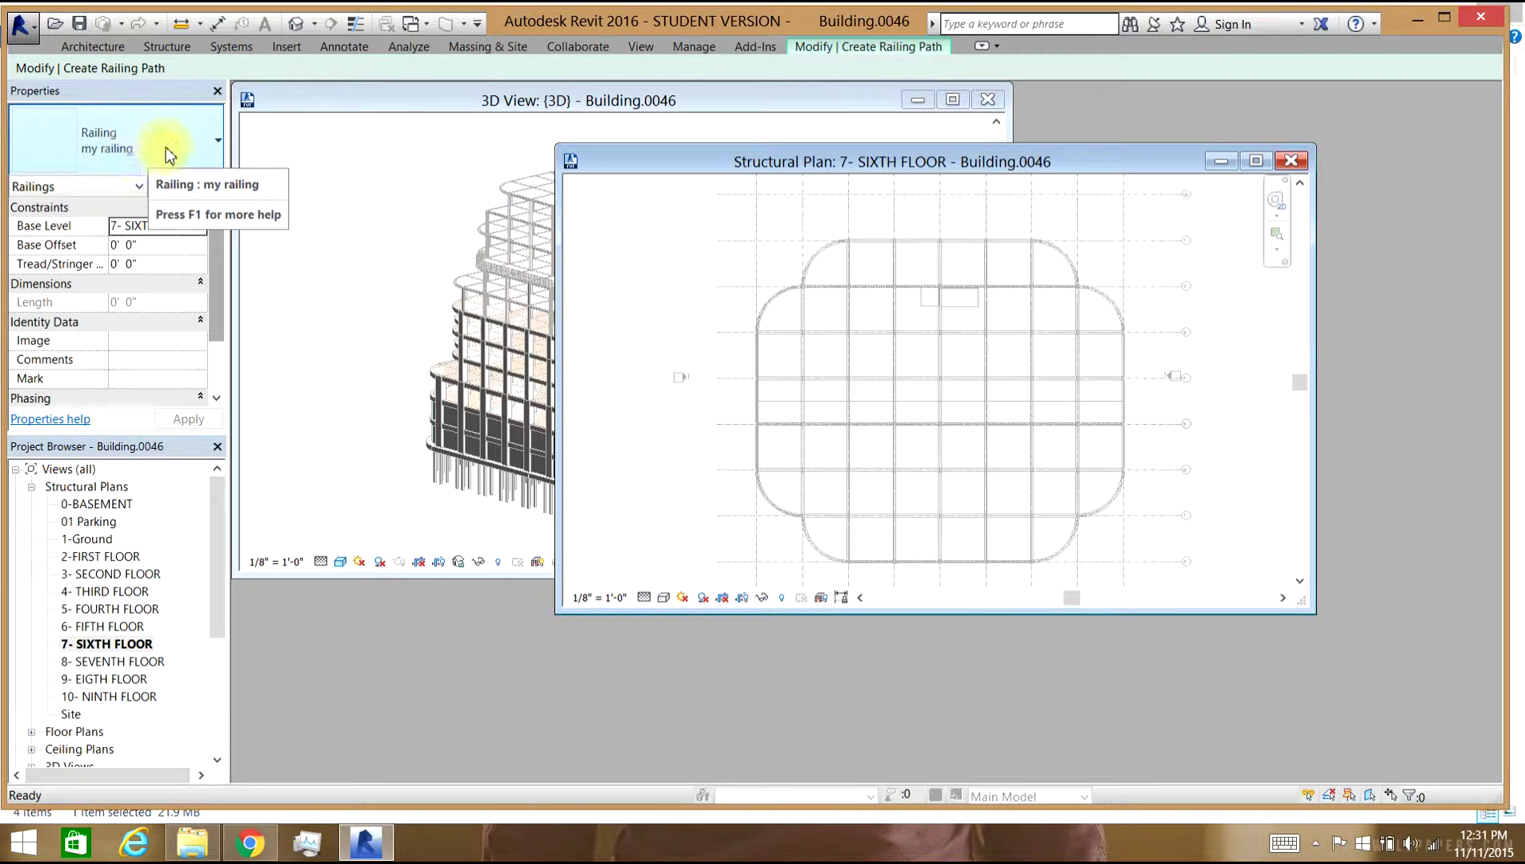
{"action": "left_click", "coordinate": [166, 149]}
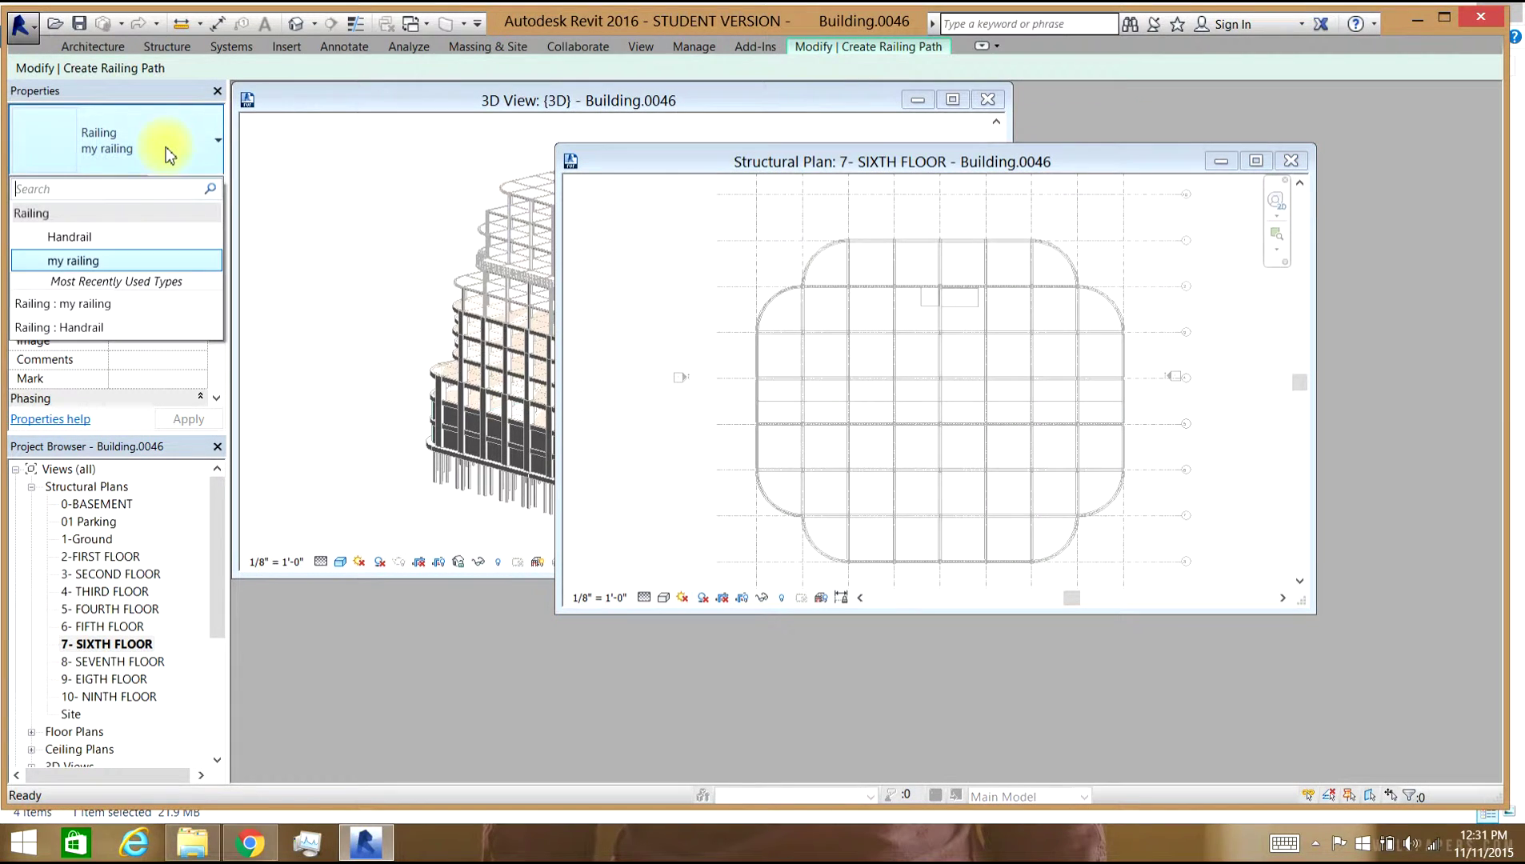
{"action": "left_click", "coordinate": [209, 118]}
Duplicate my railing as a new type named 'rail' and apply it.
{"action": "left_click", "coordinate": [193, 185]}
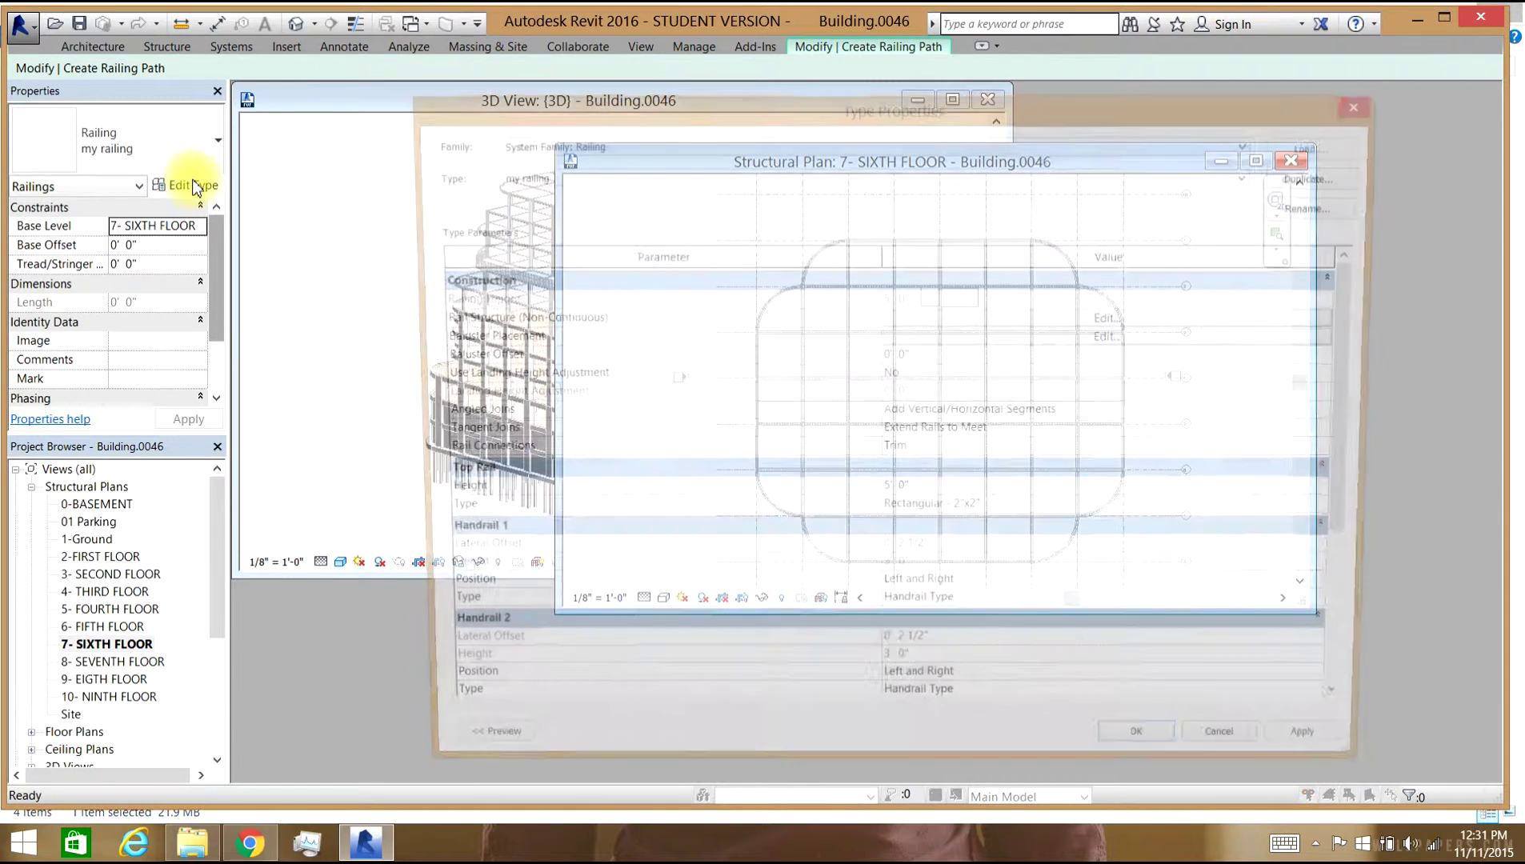
{"action": "left_click", "coordinate": [1321, 176]}
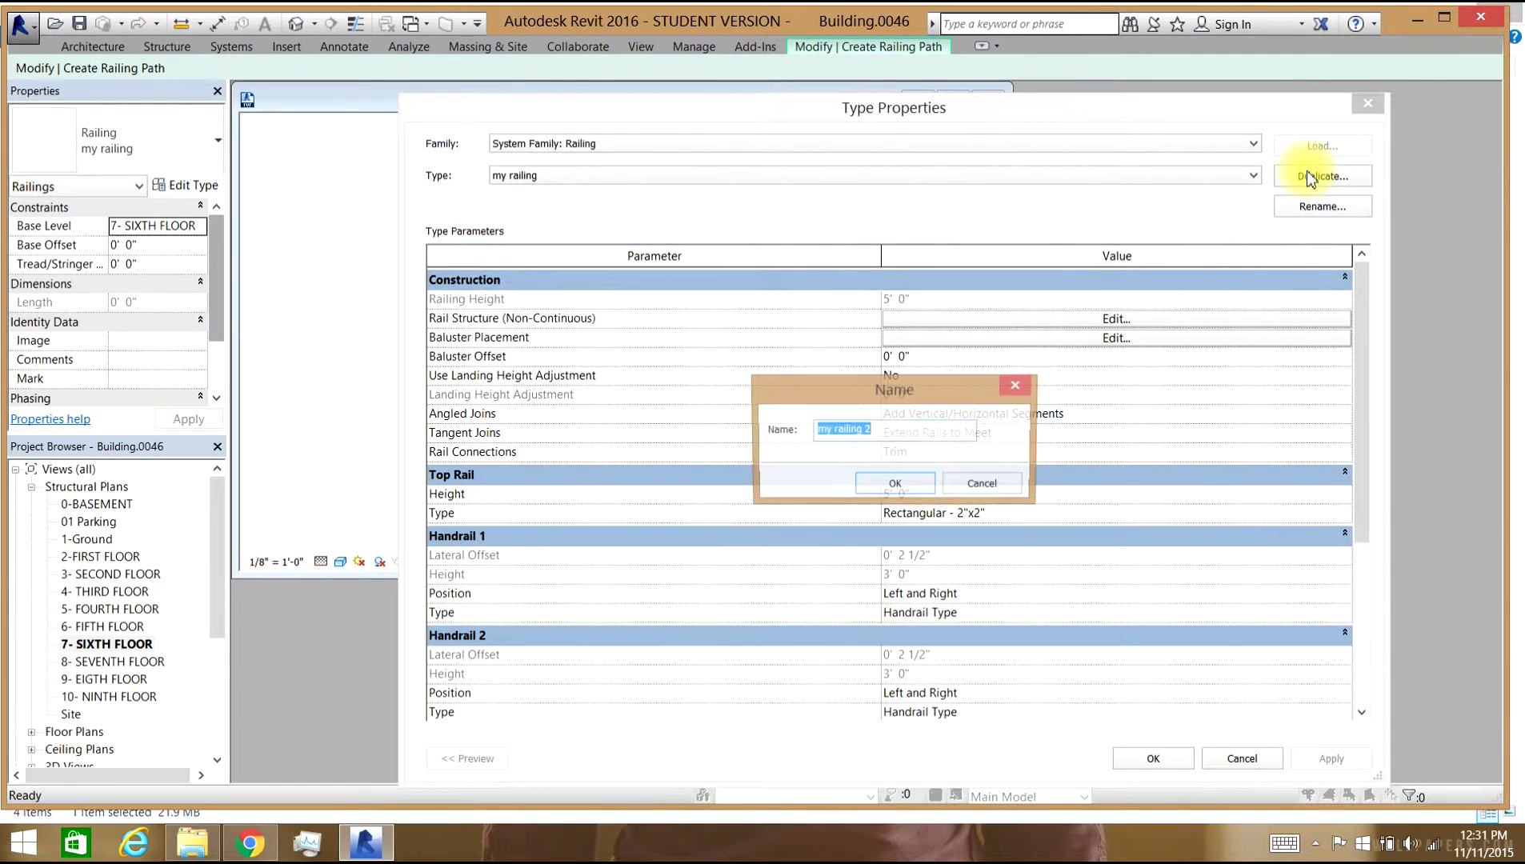
{"action": "left_click_drag", "start_coordinate": [894, 431], "coordinate": [695, 469]}
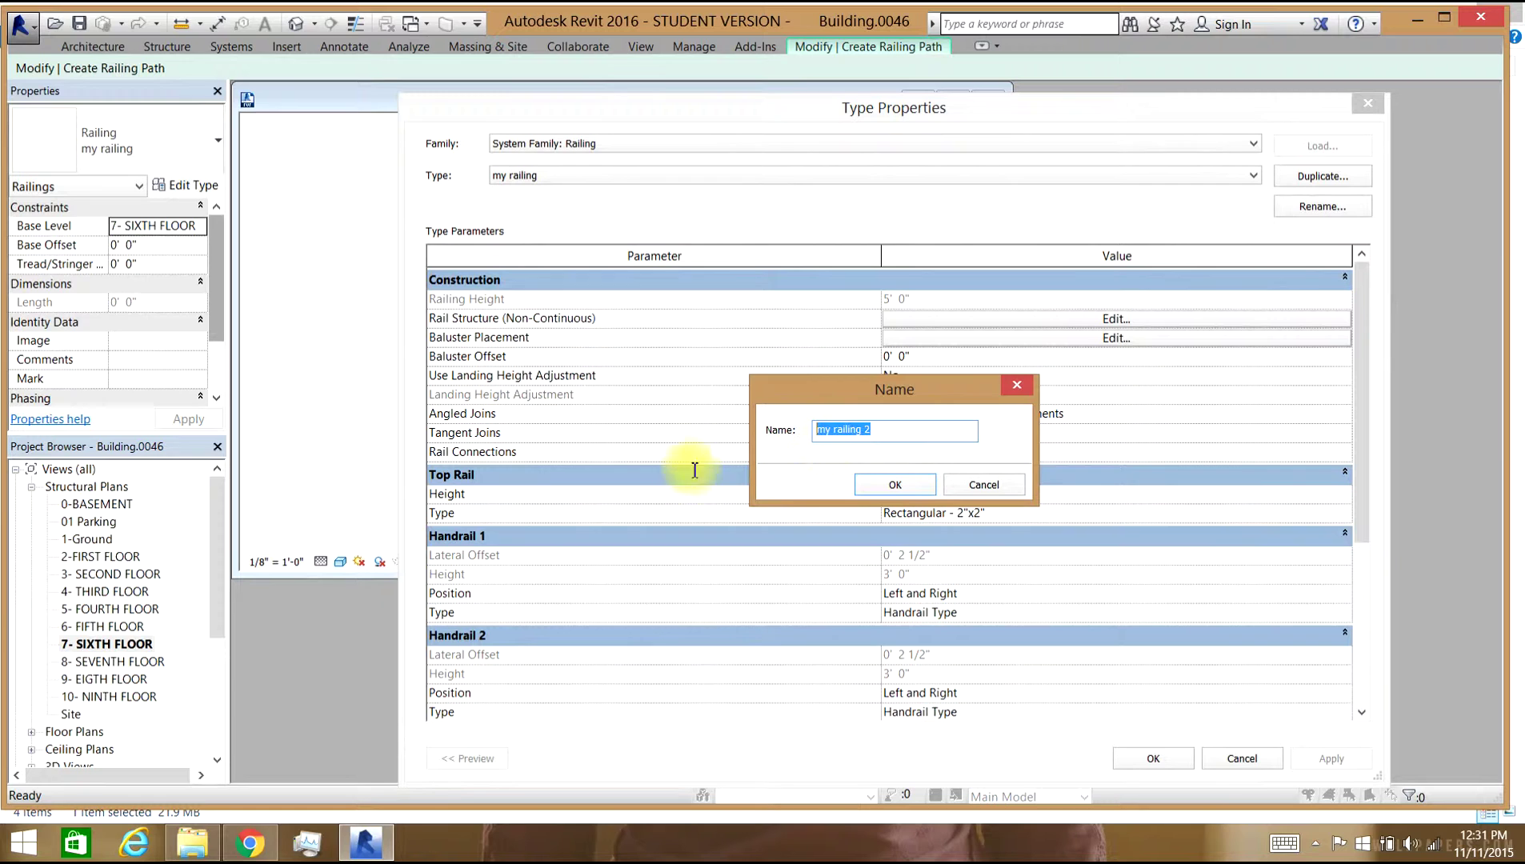
{"action": "type", "text": "rail"}
{"action": "left_click", "coordinate": [887, 486]}
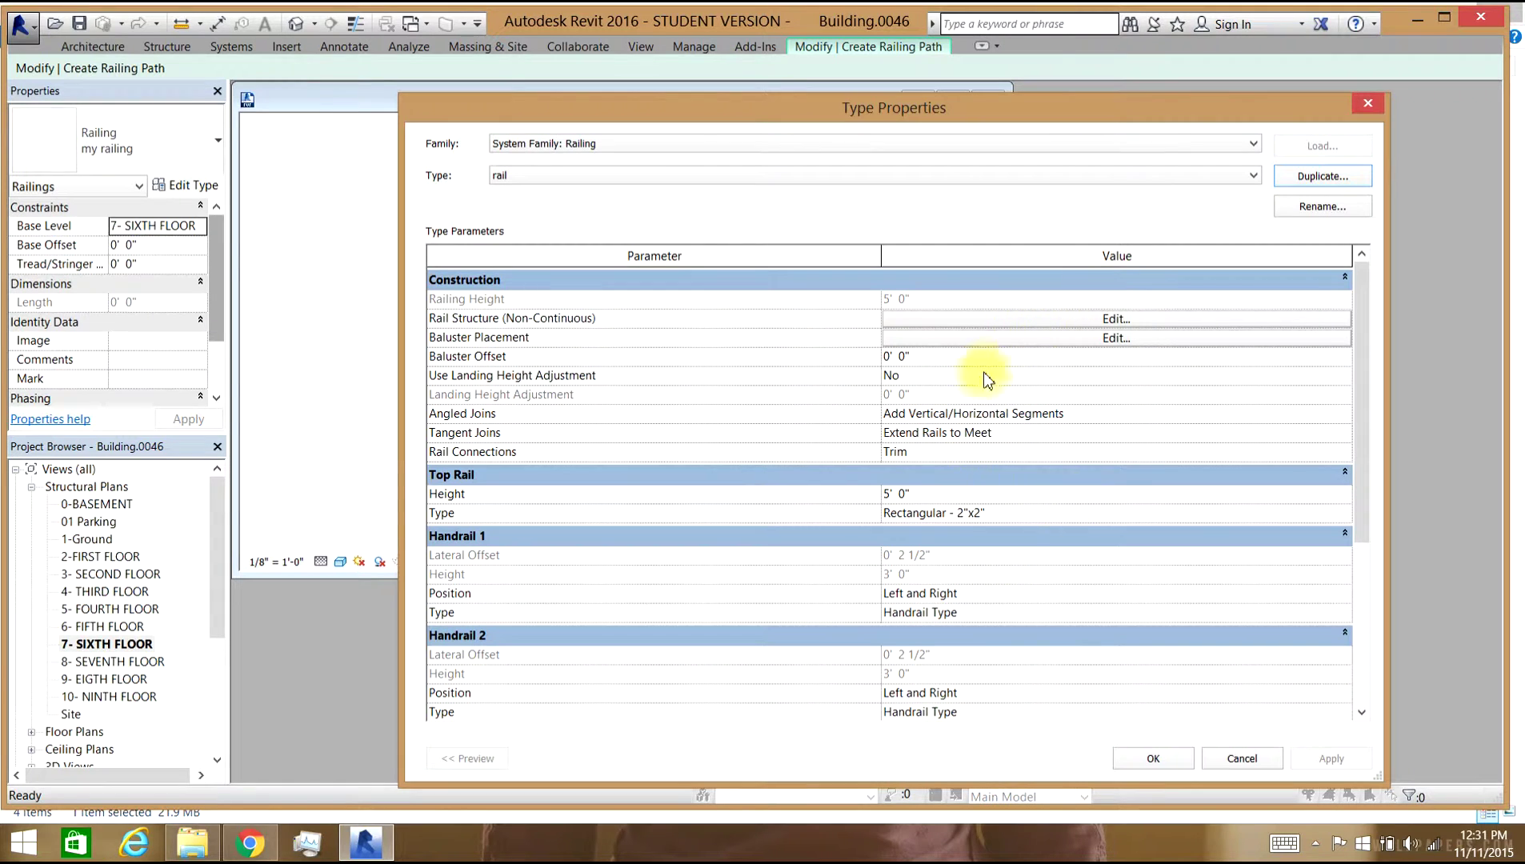
{"action": "left_click", "coordinate": [1150, 762]}
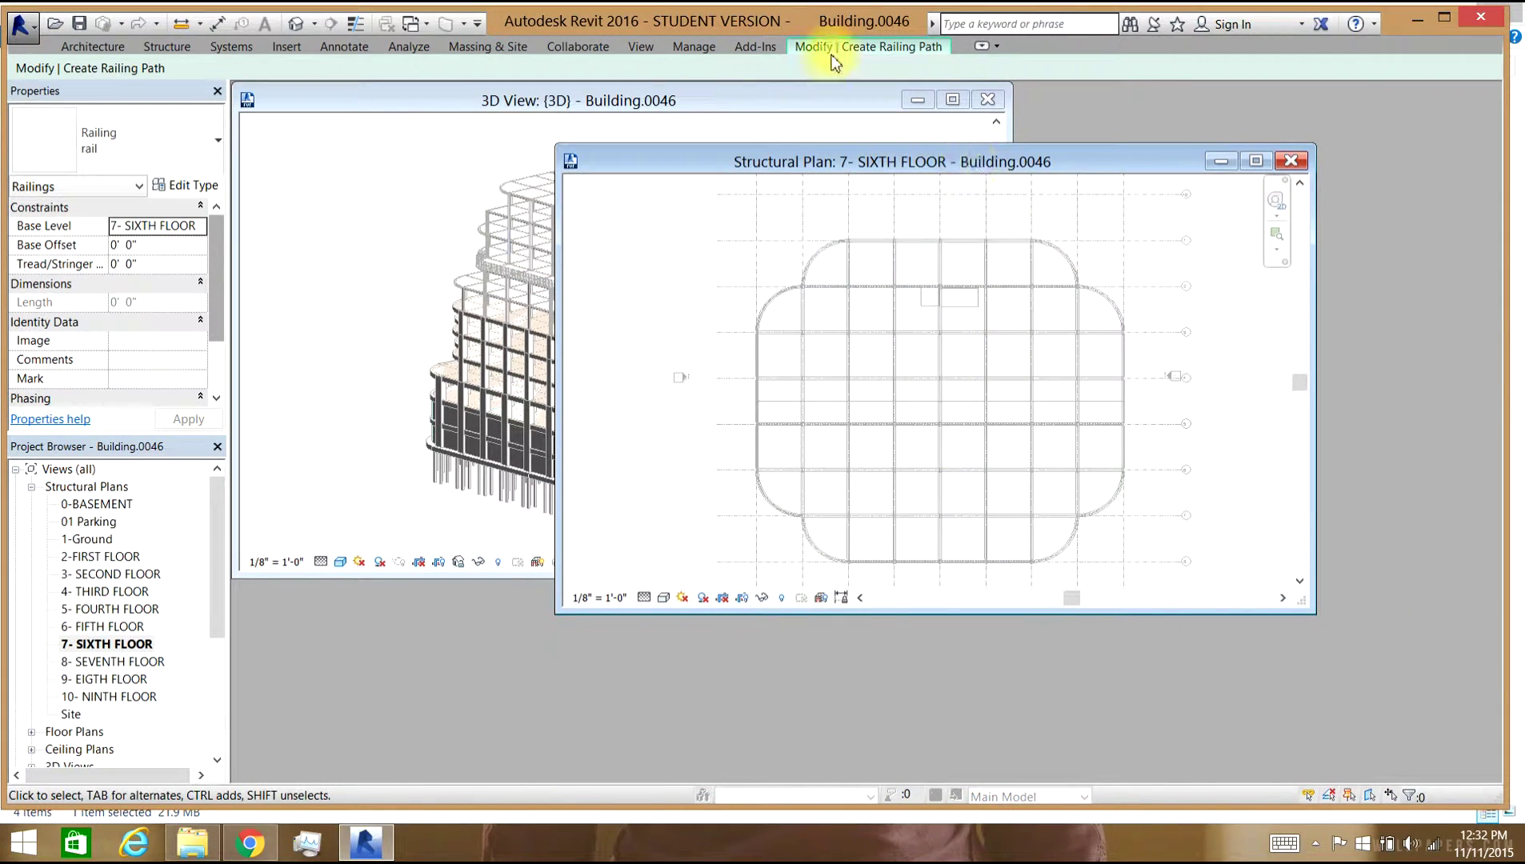
Sketch the first 90° corner arc with Center-ends Arc, centred at the beam end.
{"action": "left_click", "coordinate": [832, 49]}
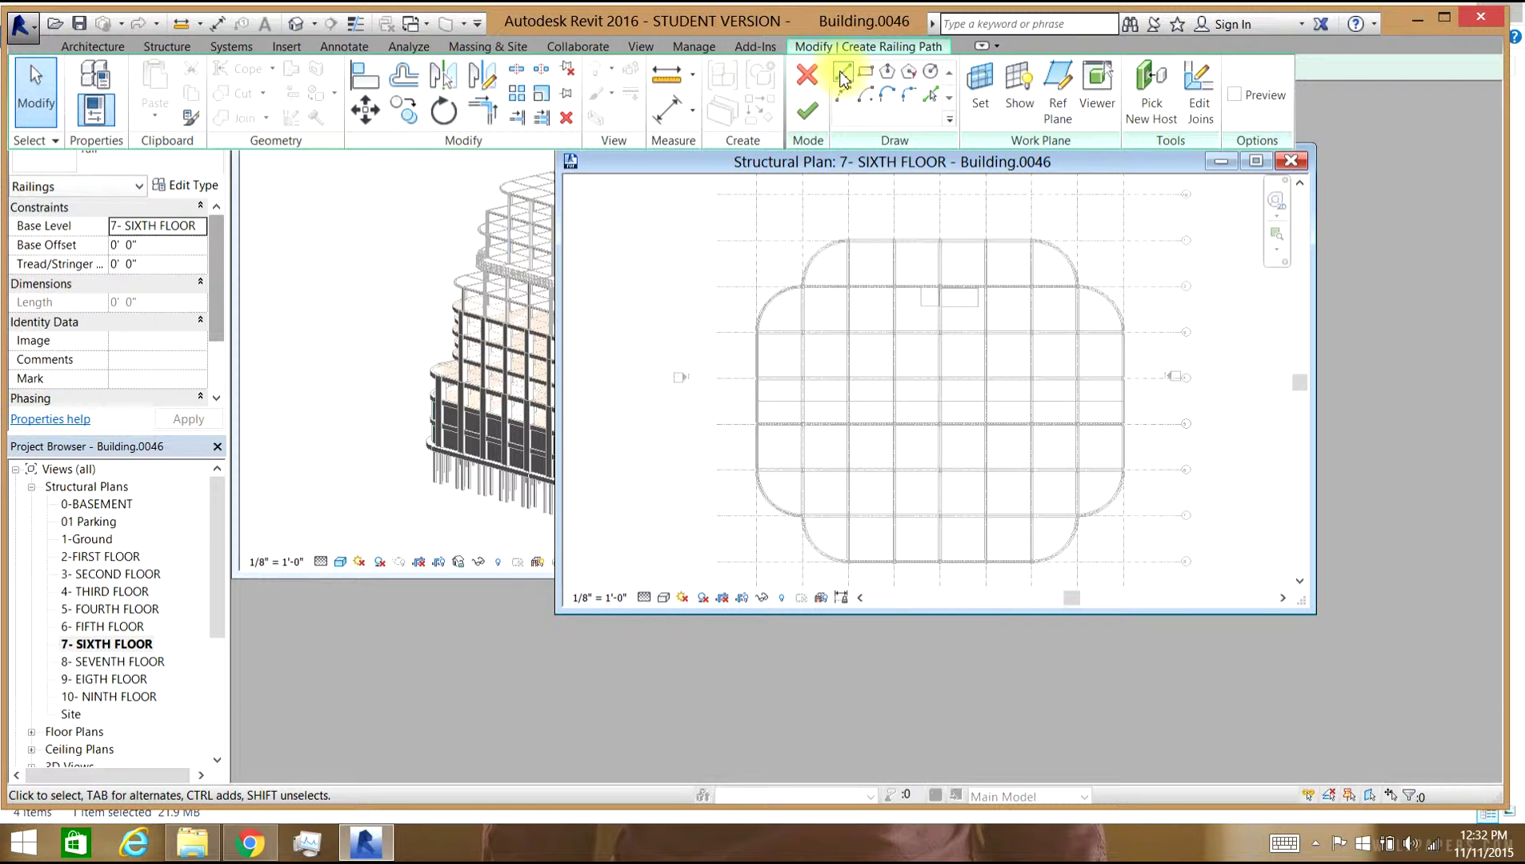
{"action": "left_click", "coordinate": [843, 77]}
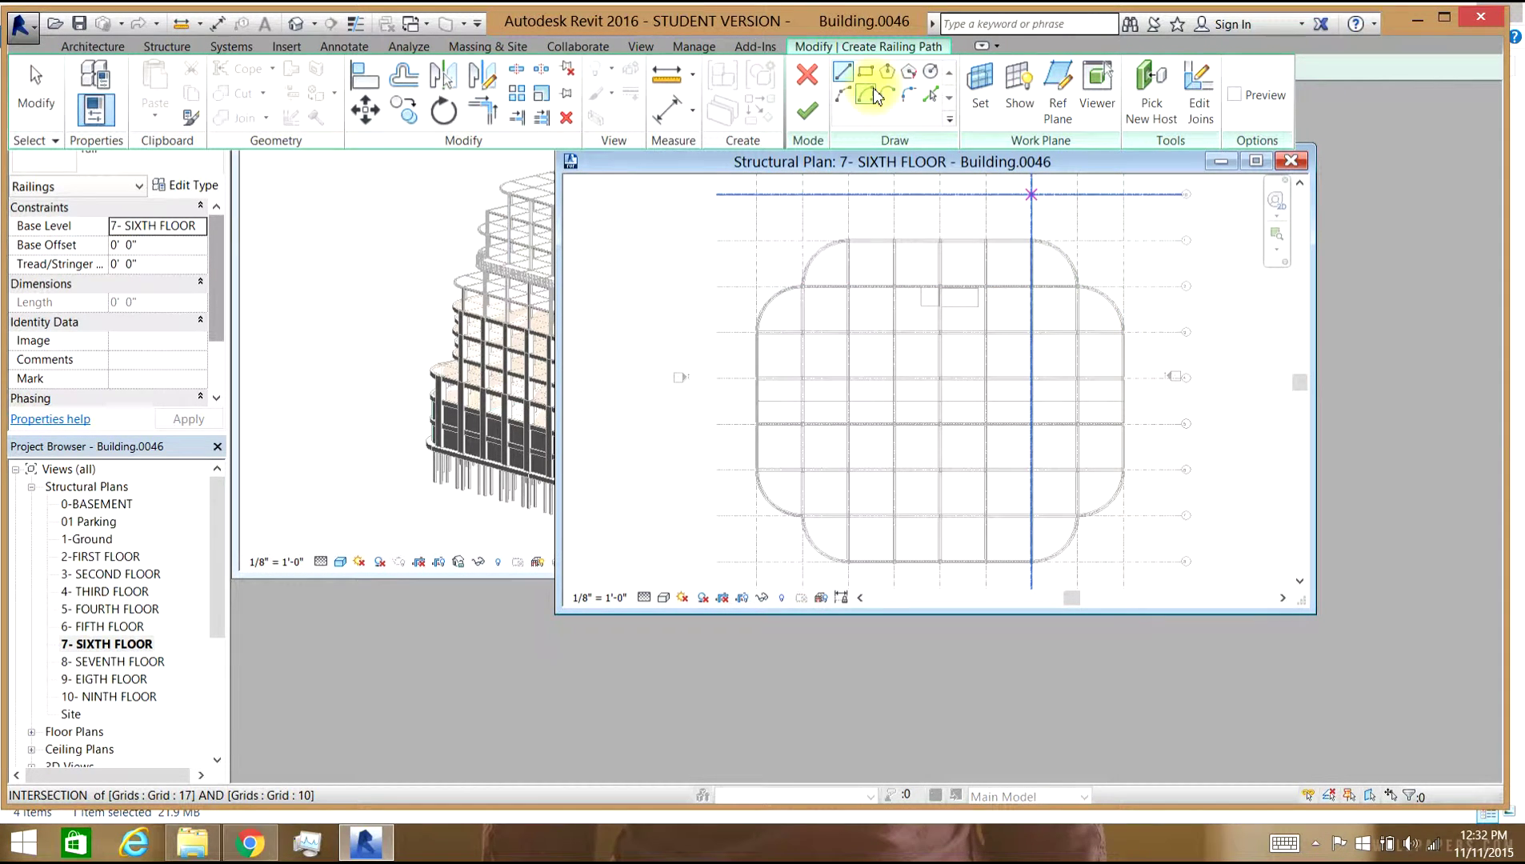
{"action": "left_click", "coordinate": [872, 96]}
{"action": "scroll", "coordinate": [1124, 304], "scroll_direction": "up", "scroll_amount": 4}
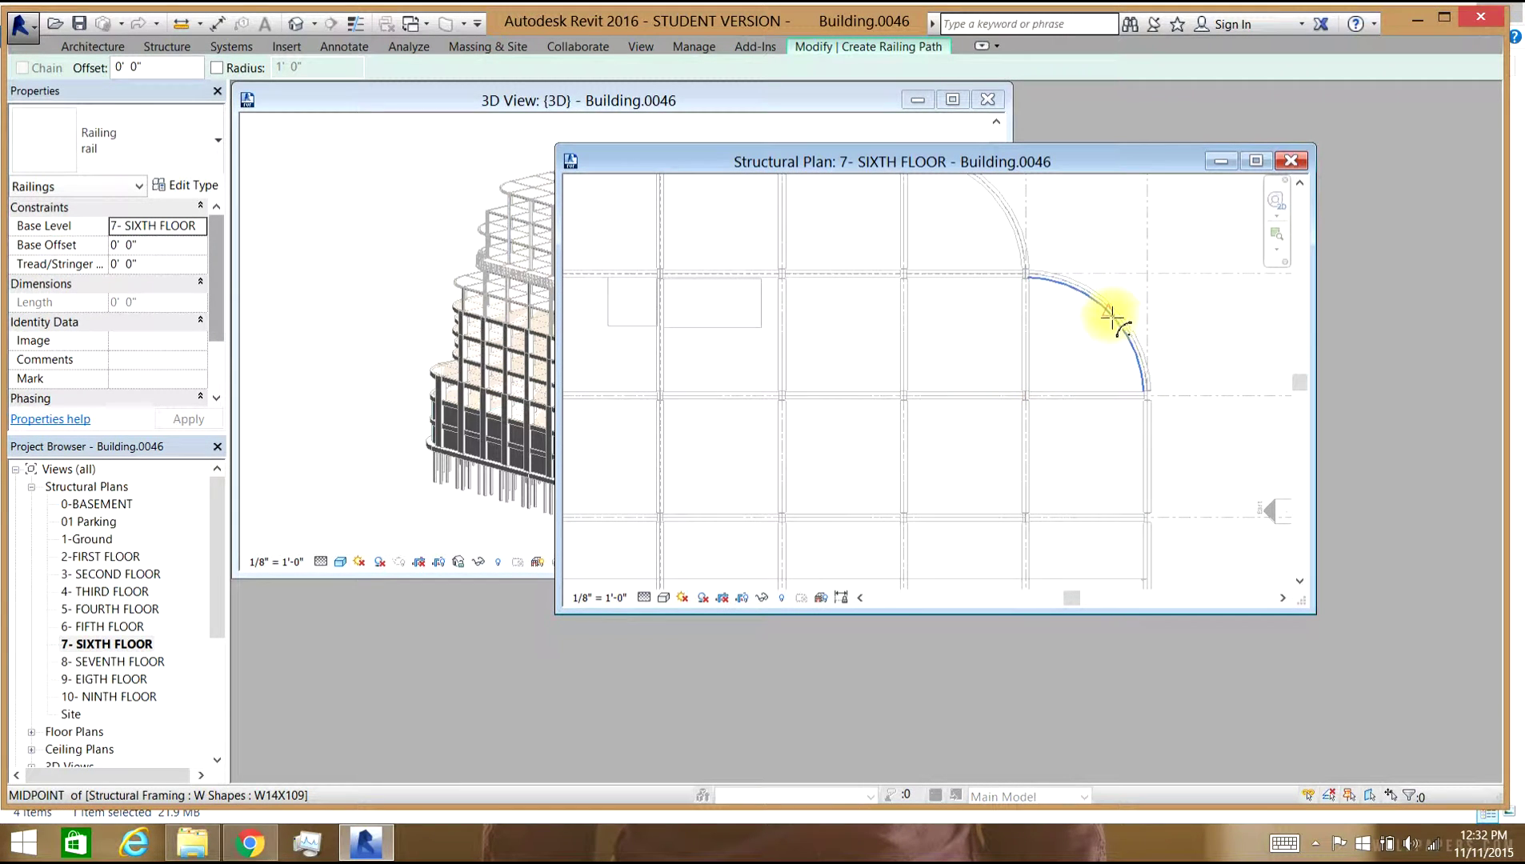
{"action": "scroll", "coordinate": [1112, 310], "scroll_direction": "up", "scroll_amount": 2}
{"action": "left_click", "coordinate": [1112, 308]}
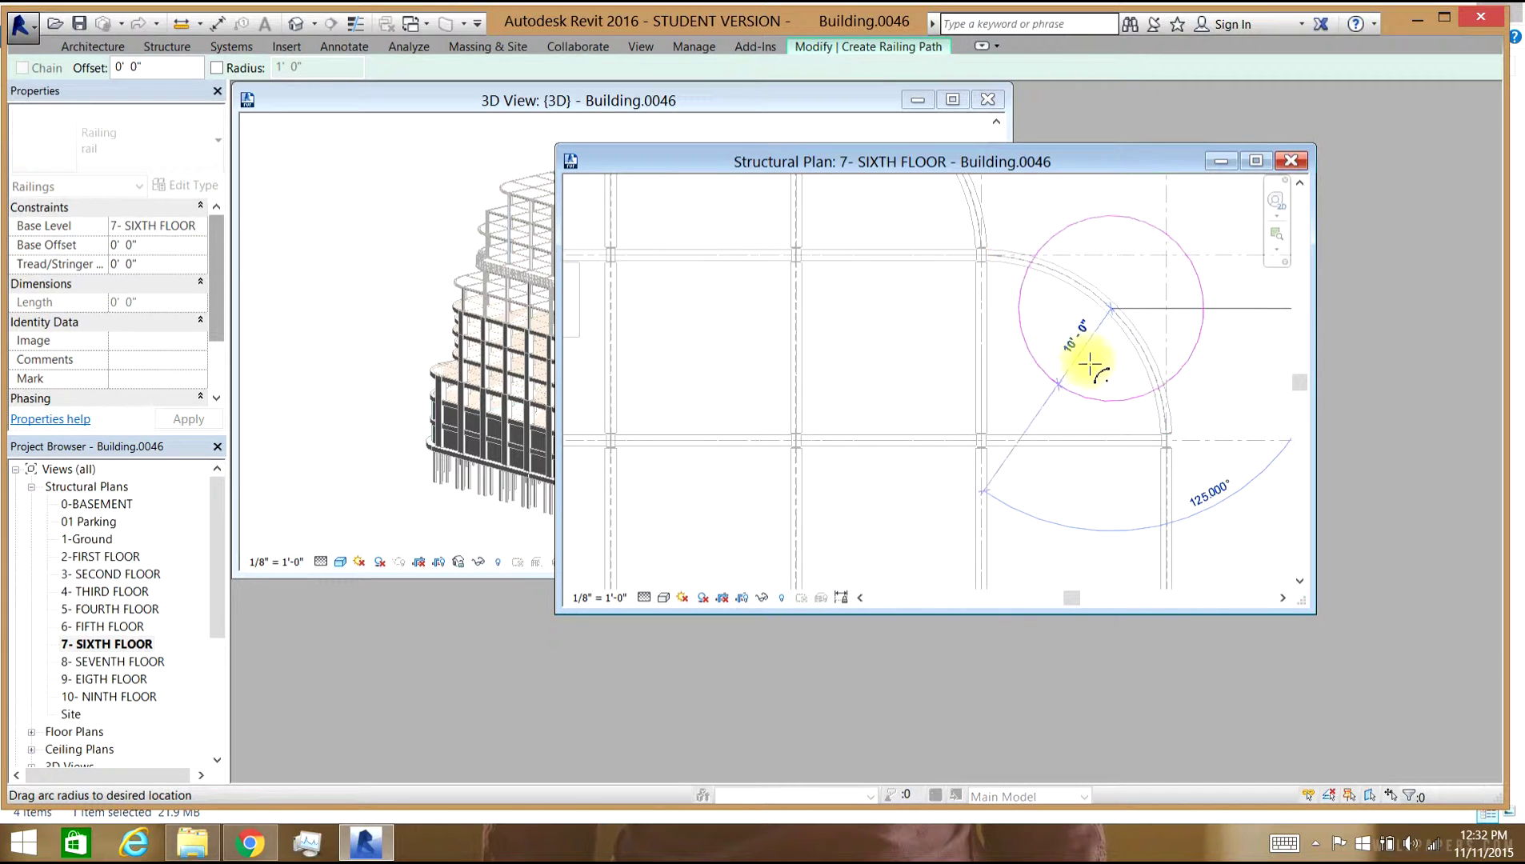
{"action": "key", "text": "Escape"}
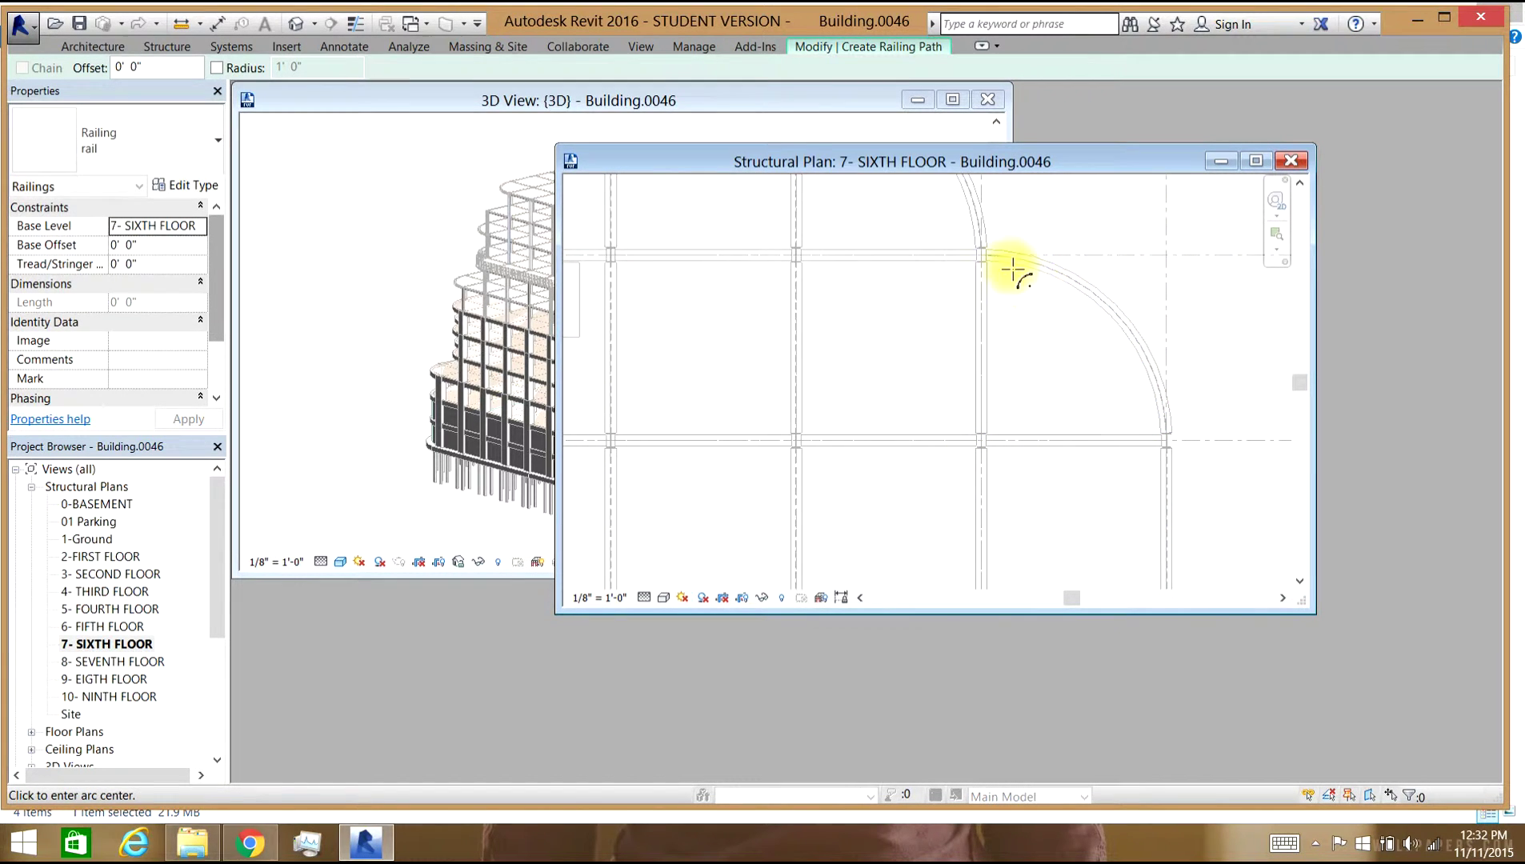
{"action": "left_click", "coordinate": [984, 442]}
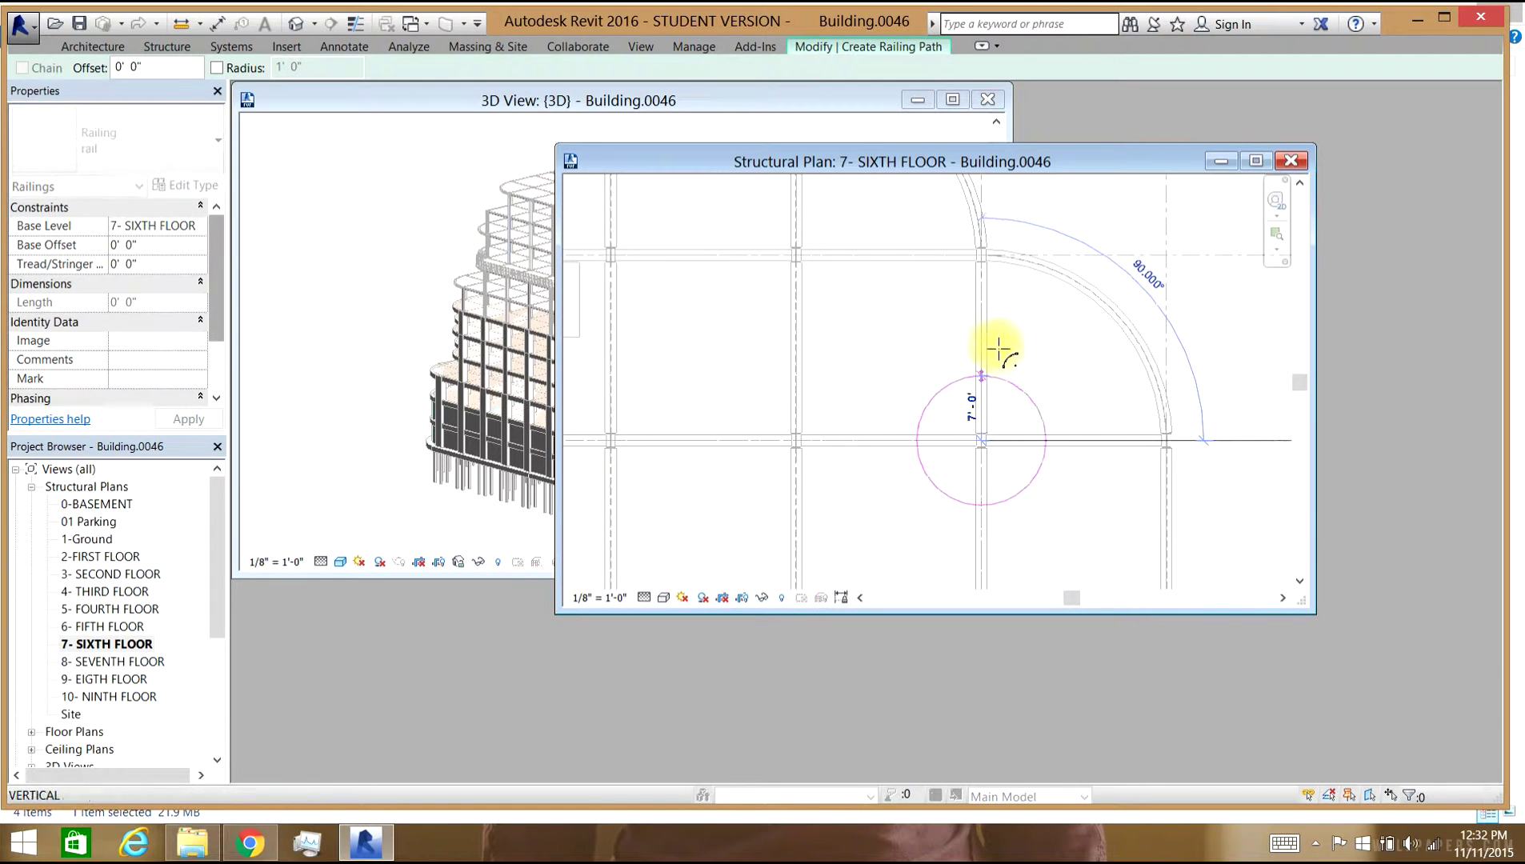
{"action": "left_click", "coordinate": [987, 253]}
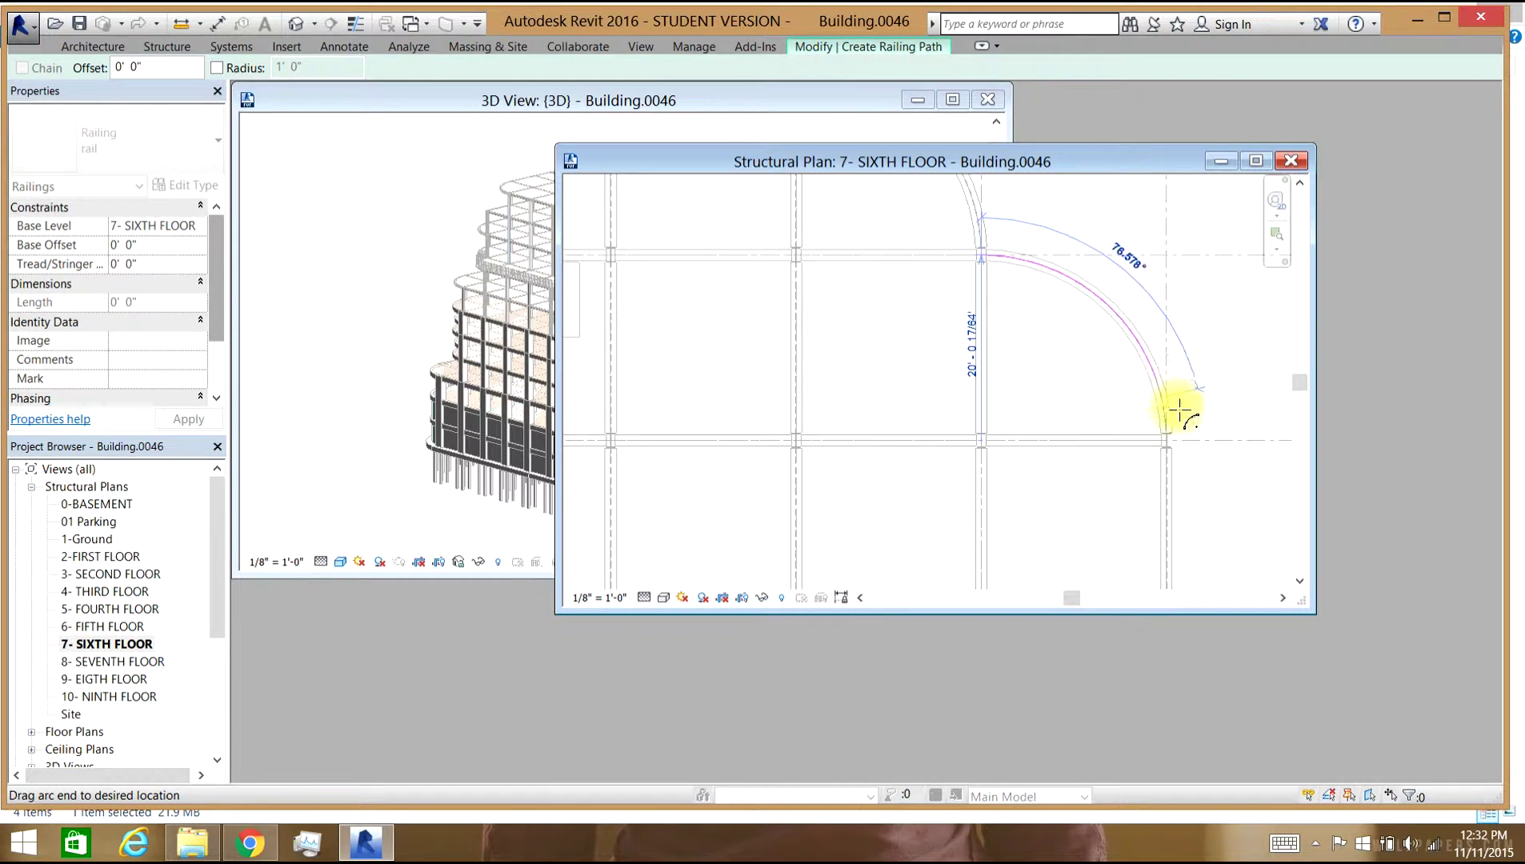
{"action": "scroll", "coordinate": [1170, 440], "scroll_direction": "up", "scroll_amount": 5}
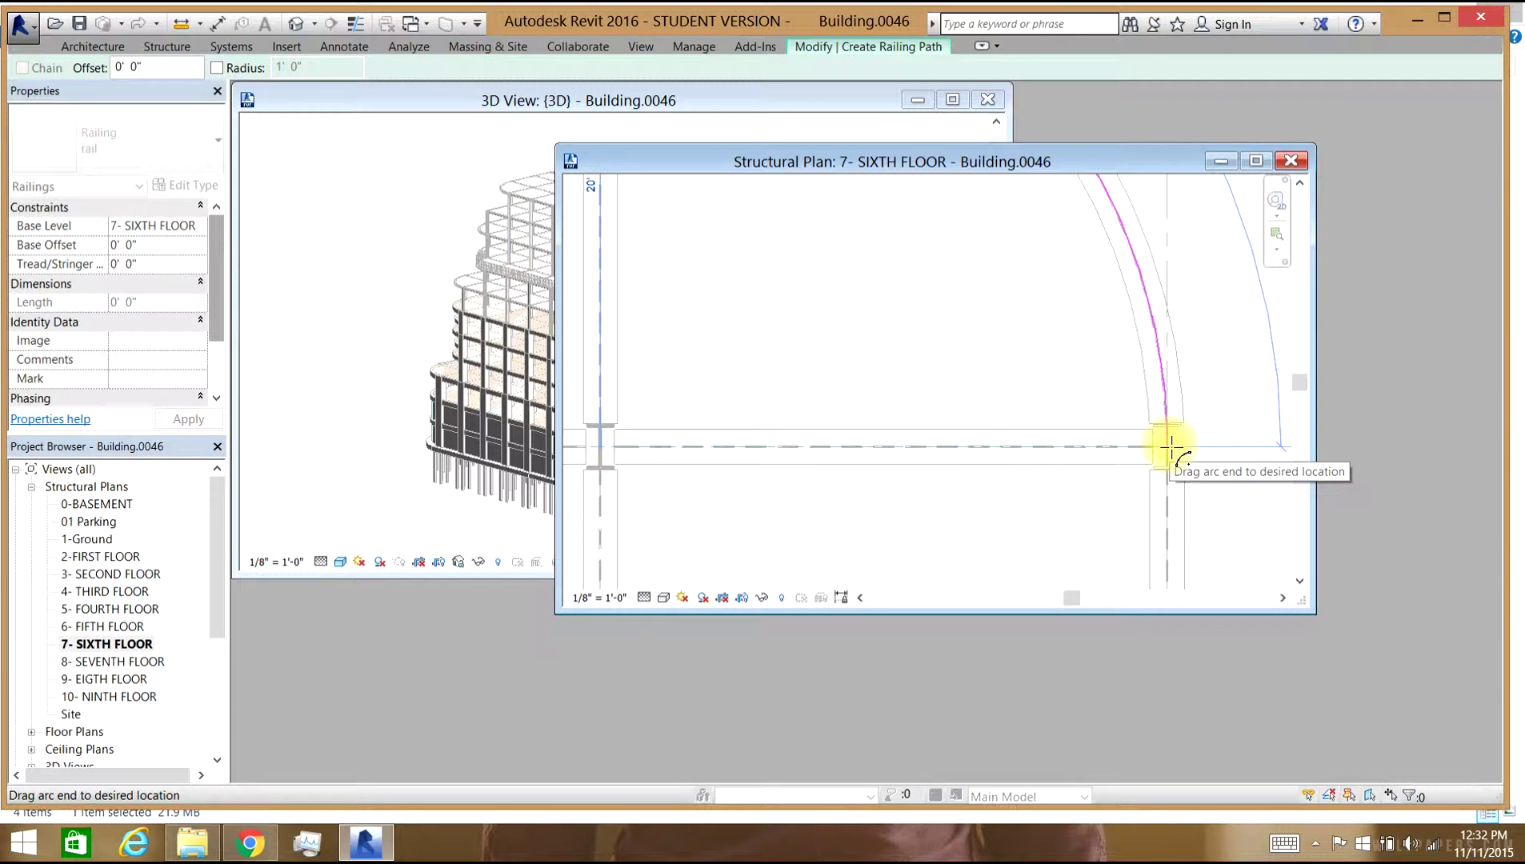
{"action": "scroll", "coordinate": [1082, 436], "scroll_direction": "down", "scroll_amount": 3}
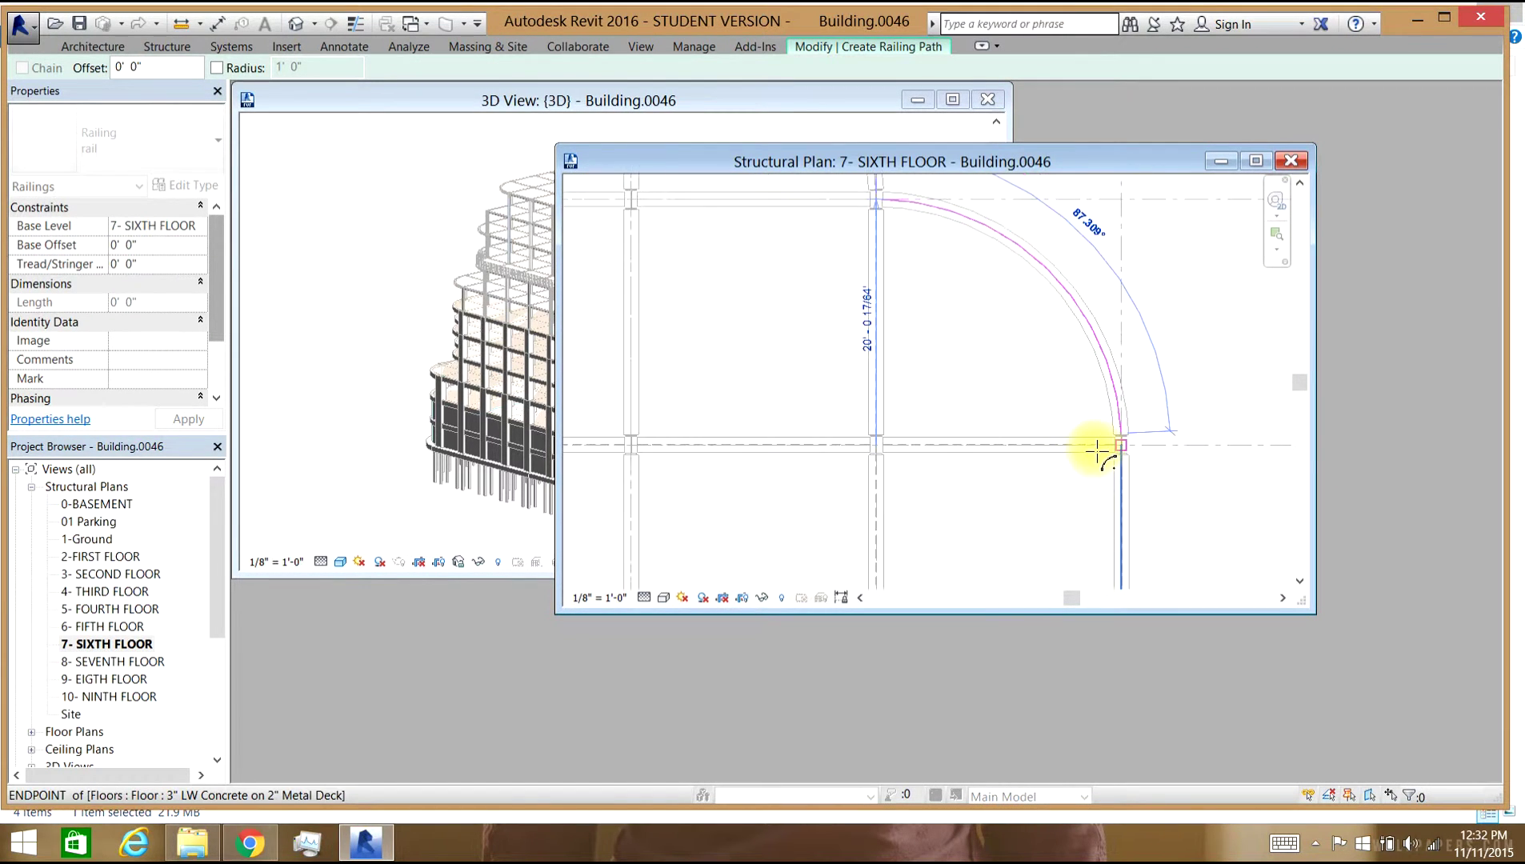
{"action": "scroll", "coordinate": [898, 192], "scroll_direction": "up", "scroll_amount": 4}
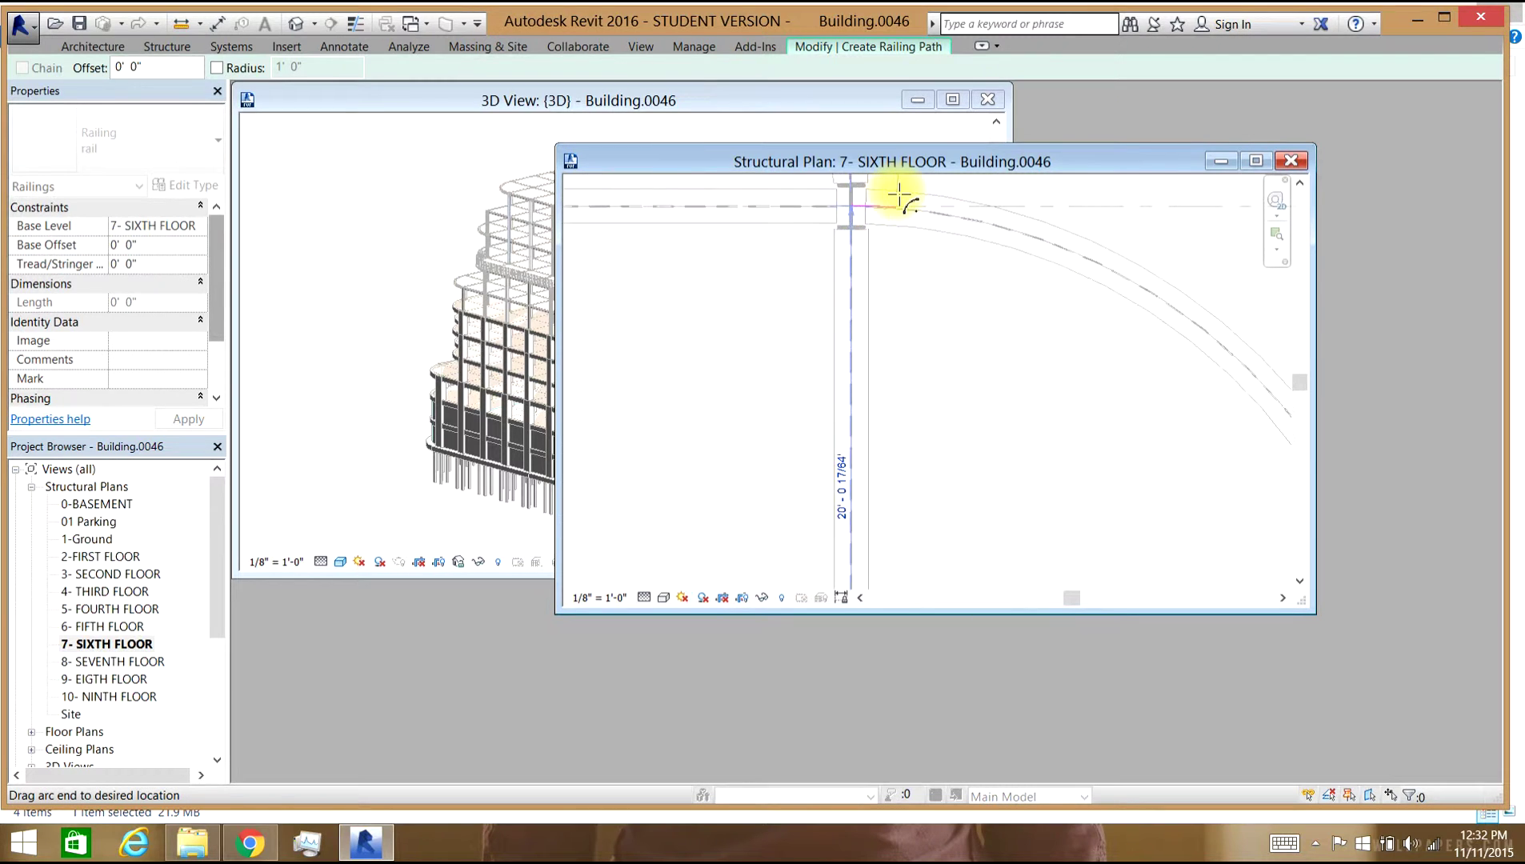
{"action": "scroll", "coordinate": [898, 192], "scroll_direction": "down", "scroll_amount": 3}
{"action": "scroll", "coordinate": [1092, 436], "scroll_direction": "up", "scroll_amount": 4}
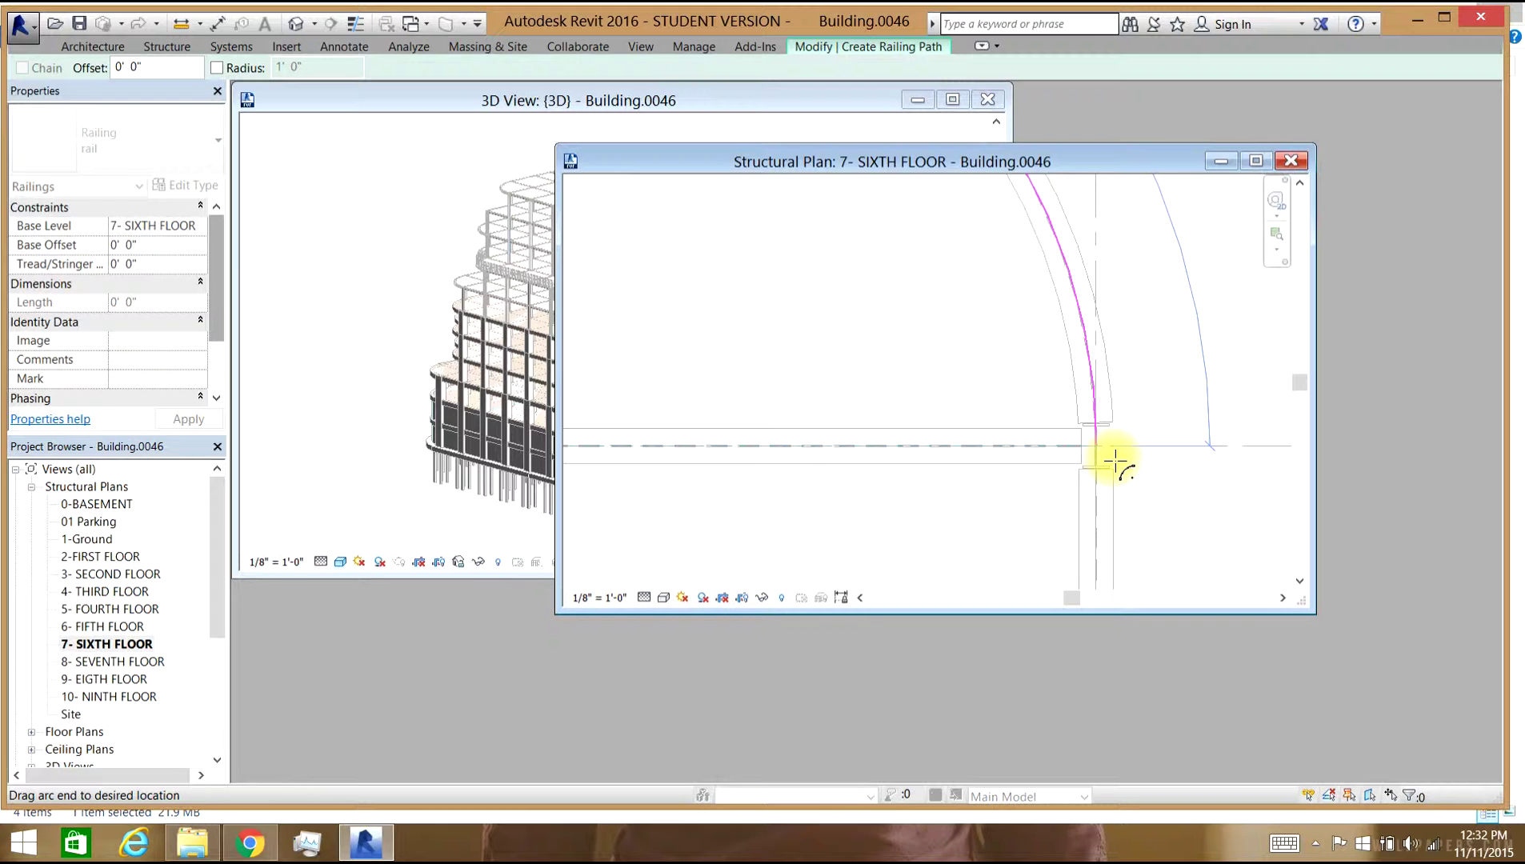
{"action": "left_click", "coordinate": [1099, 445]}
{"action": "scroll", "coordinate": [1015, 387], "scroll_direction": "down", "scroll_amount": 3}
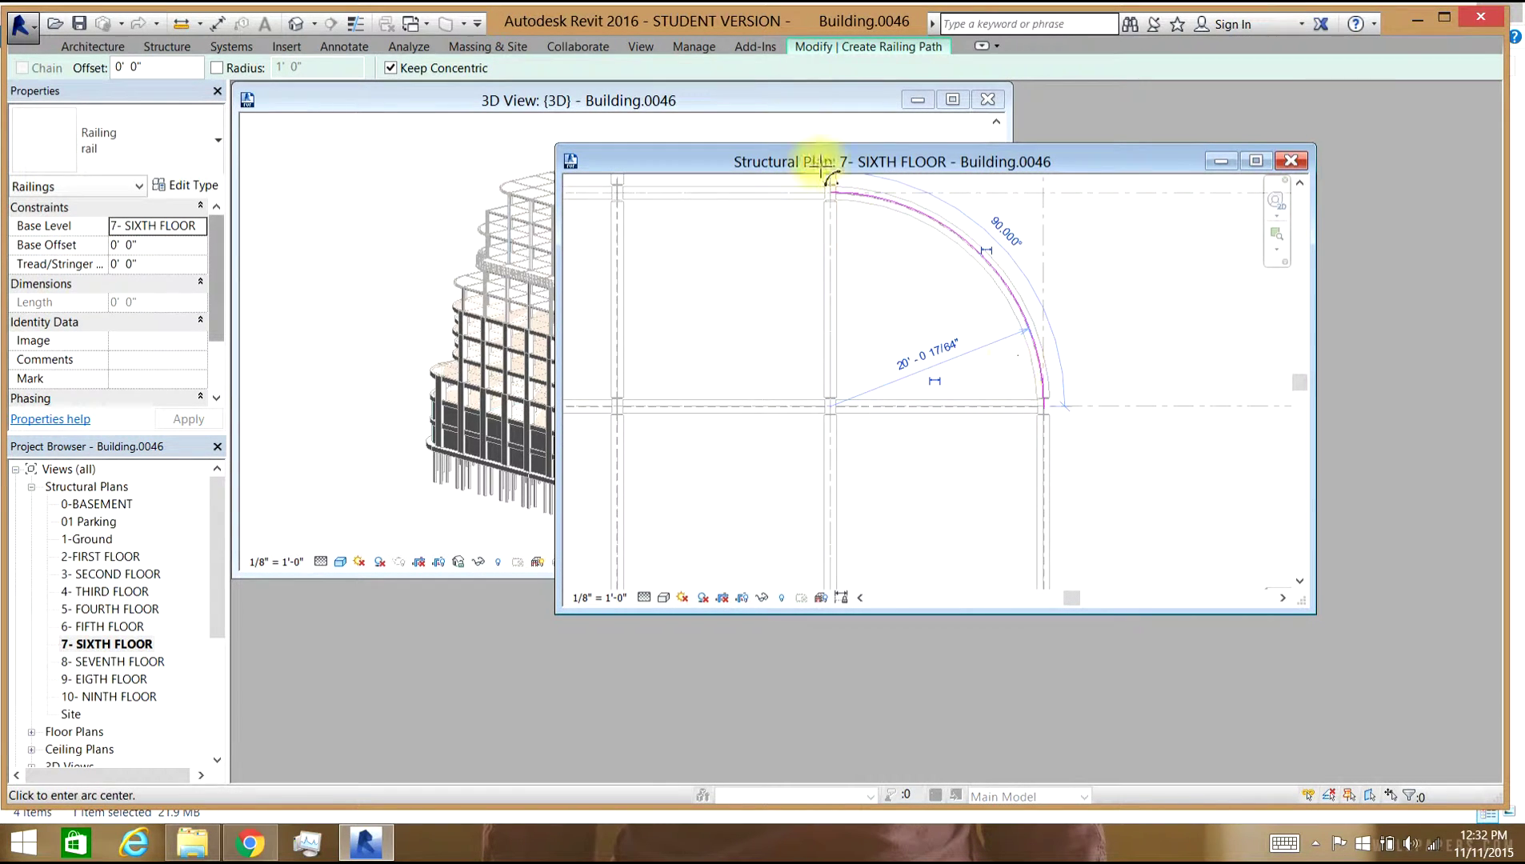
Draw the straight vertical path segment along the slab edge between gridline intersections.
{"action": "left_click", "coordinate": [800, 45]}
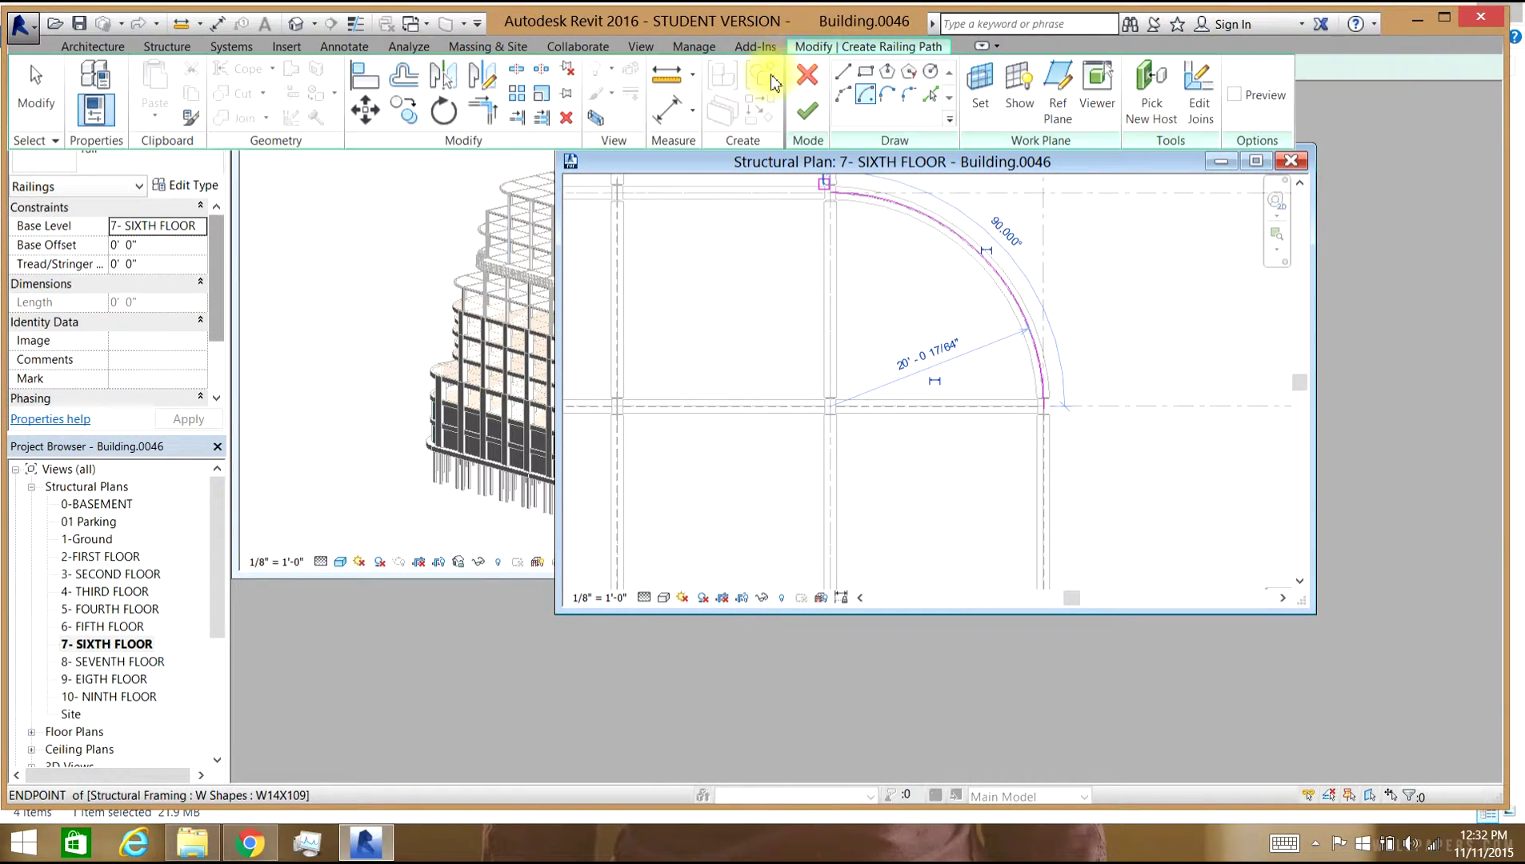
{"action": "left_click", "coordinate": [843, 73]}
{"action": "left_click", "coordinate": [1044, 404]}
{"action": "scroll", "coordinate": [1045, 571], "scroll_direction": "up", "scroll_amount": 3}
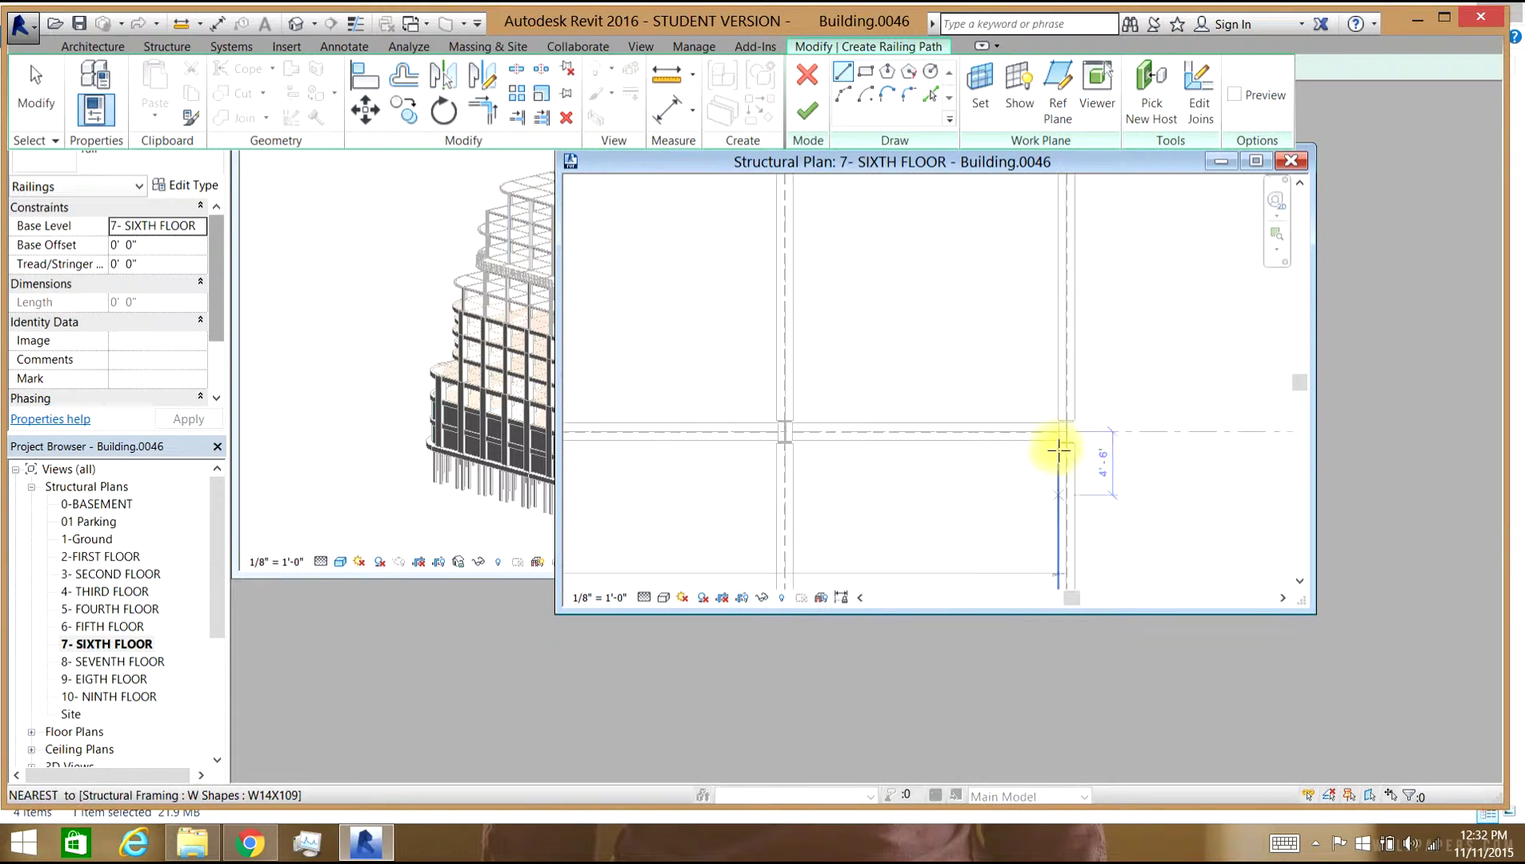
{"action": "scroll", "coordinate": [1065, 228], "scroll_direction": "down", "scroll_amount": 4}
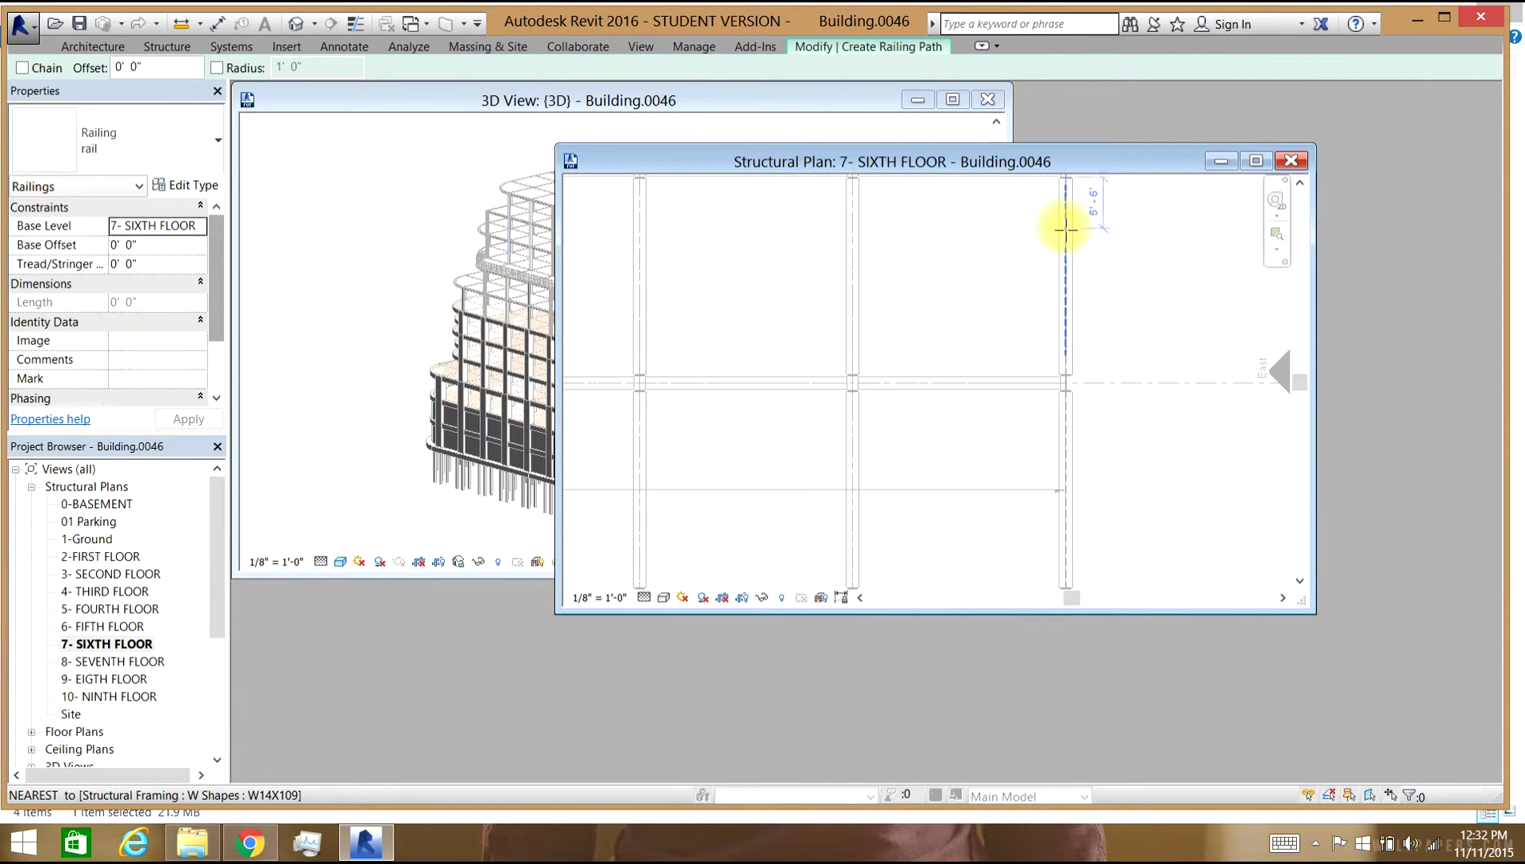
{"action": "left_click", "coordinate": [1066, 185]}
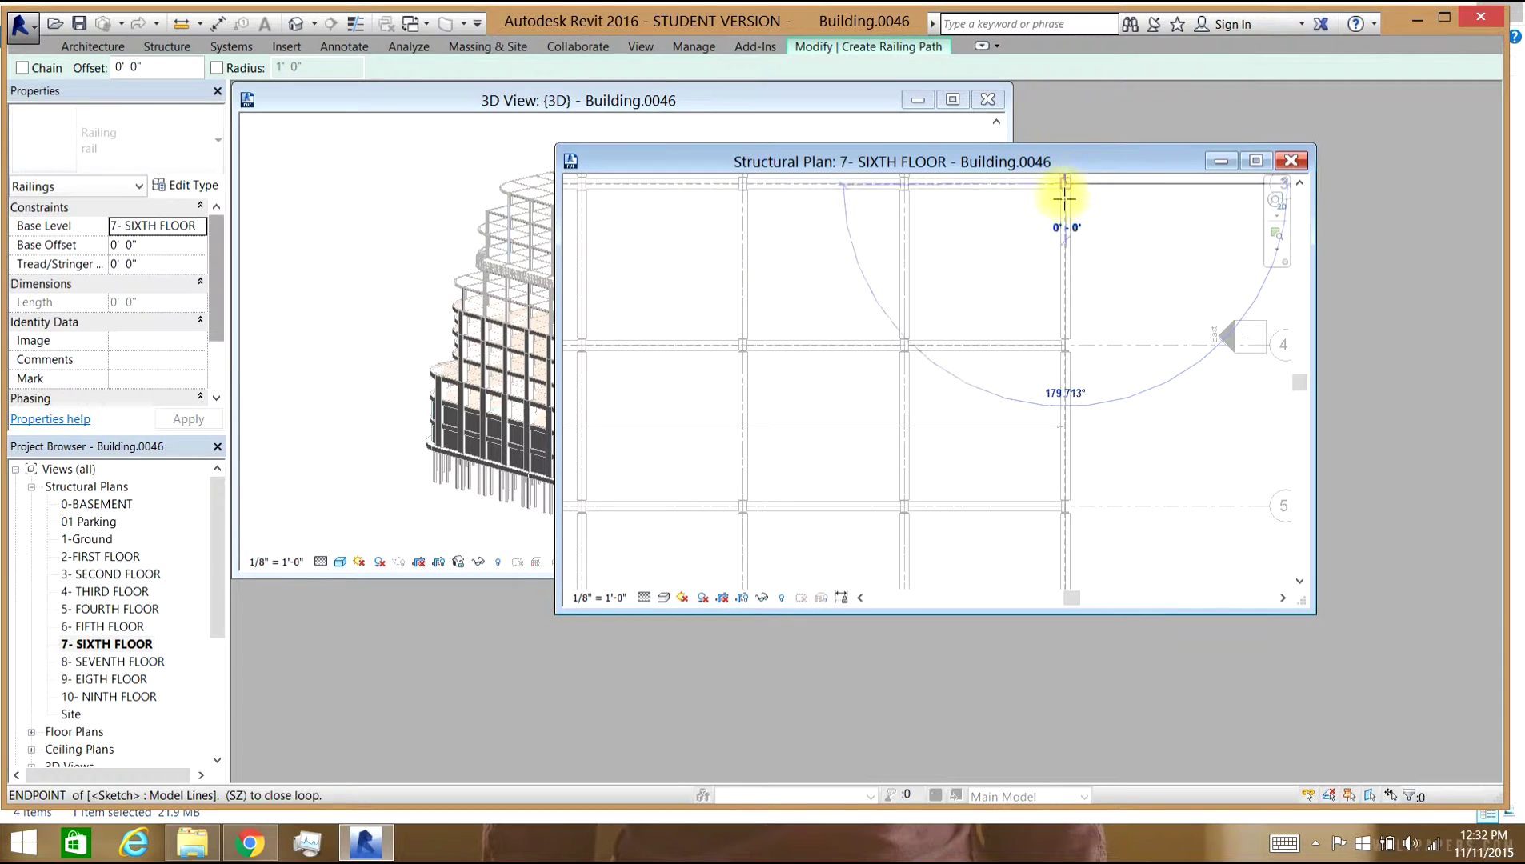
{"action": "left_click", "coordinate": [1066, 345]}
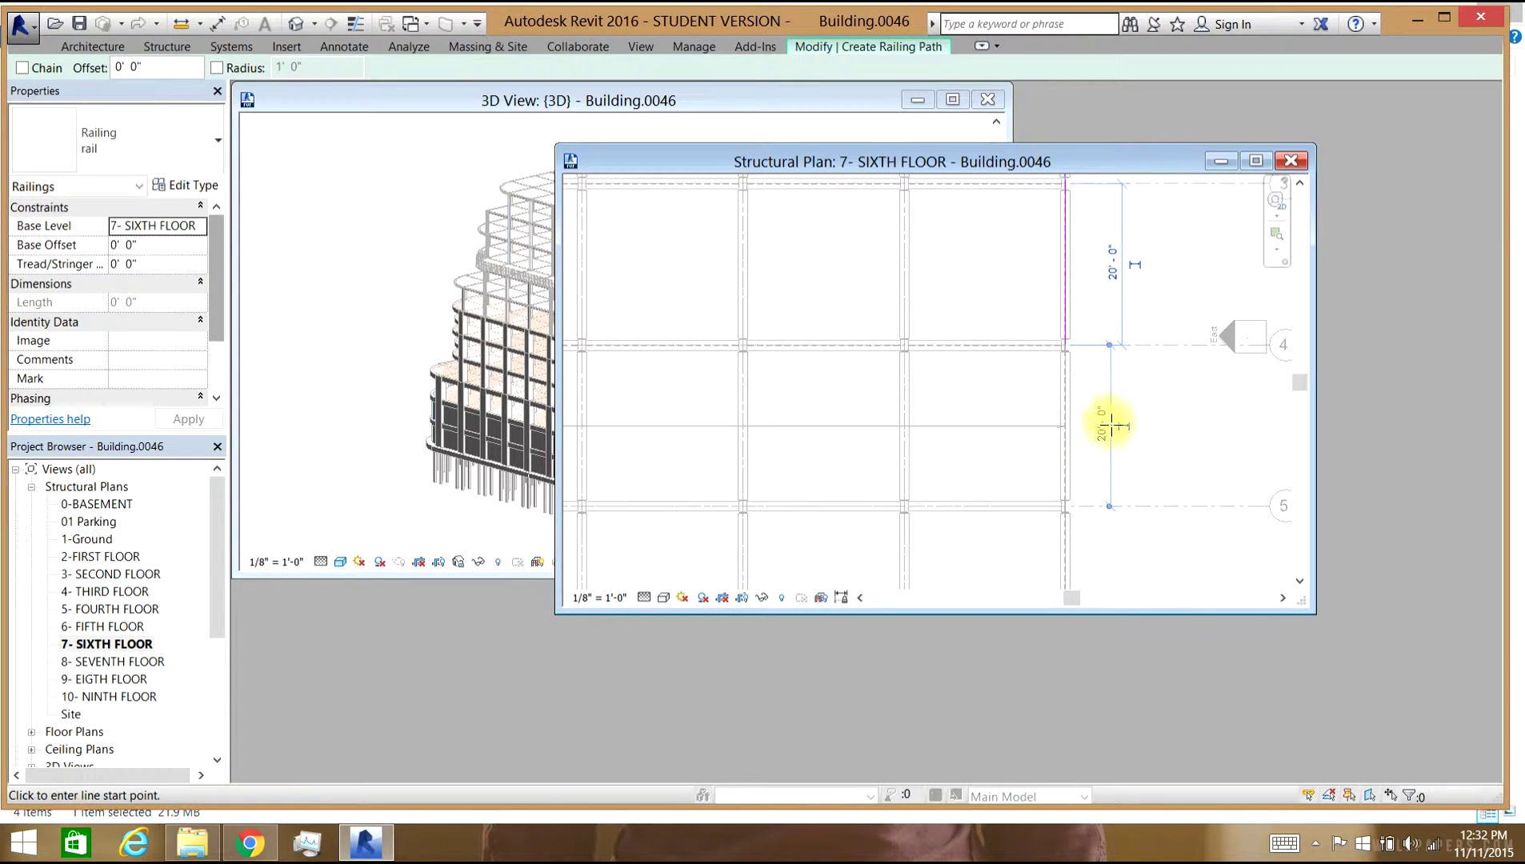
{"action": "left_click", "coordinate": [1066, 345]}
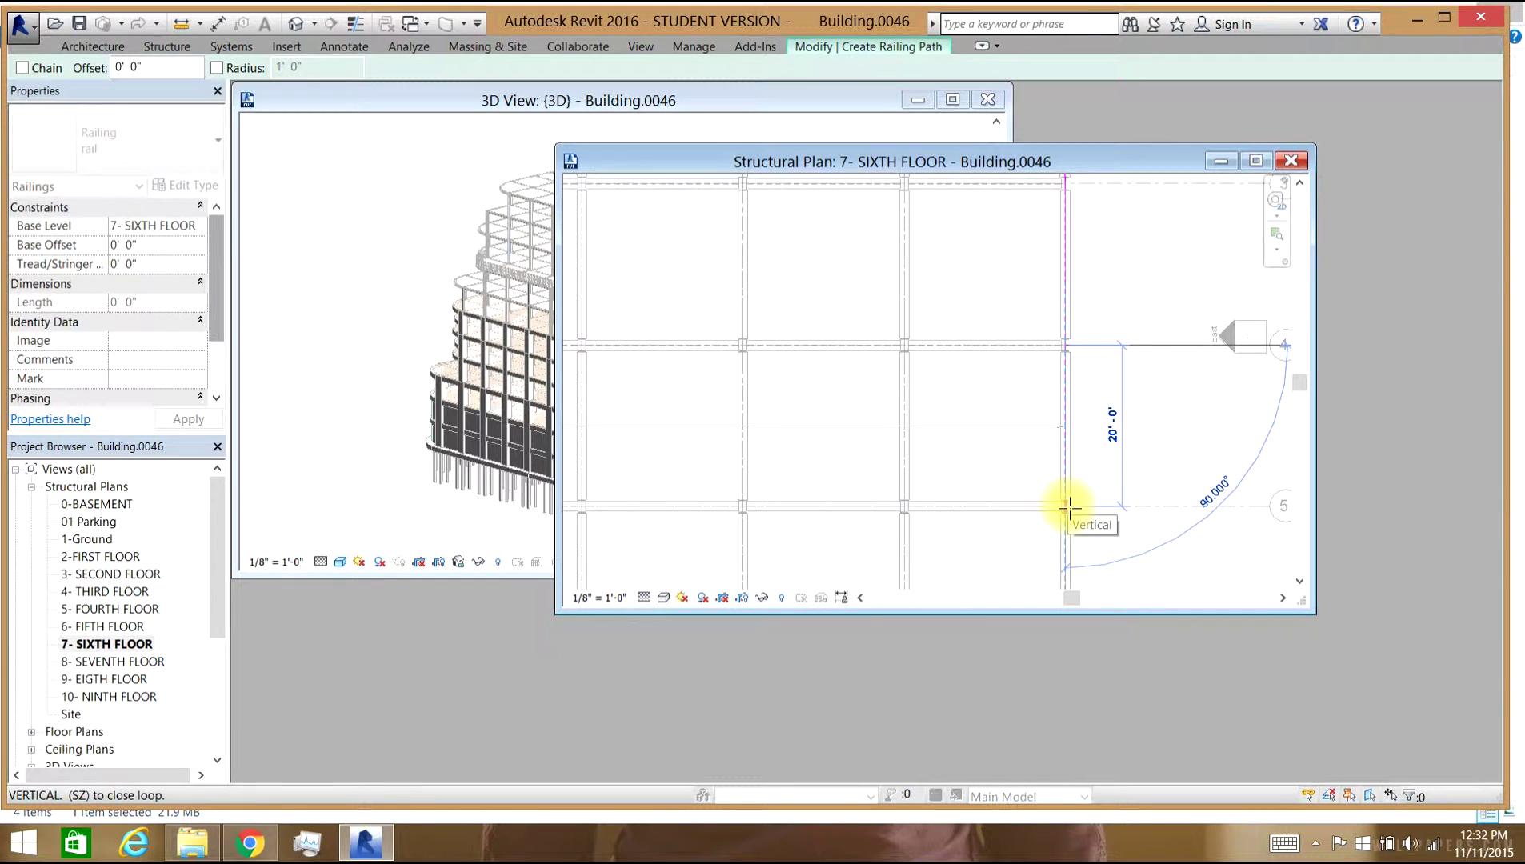
{"action": "scroll", "coordinate": [1069, 507], "scroll_direction": "up", "scroll_amount": 3}
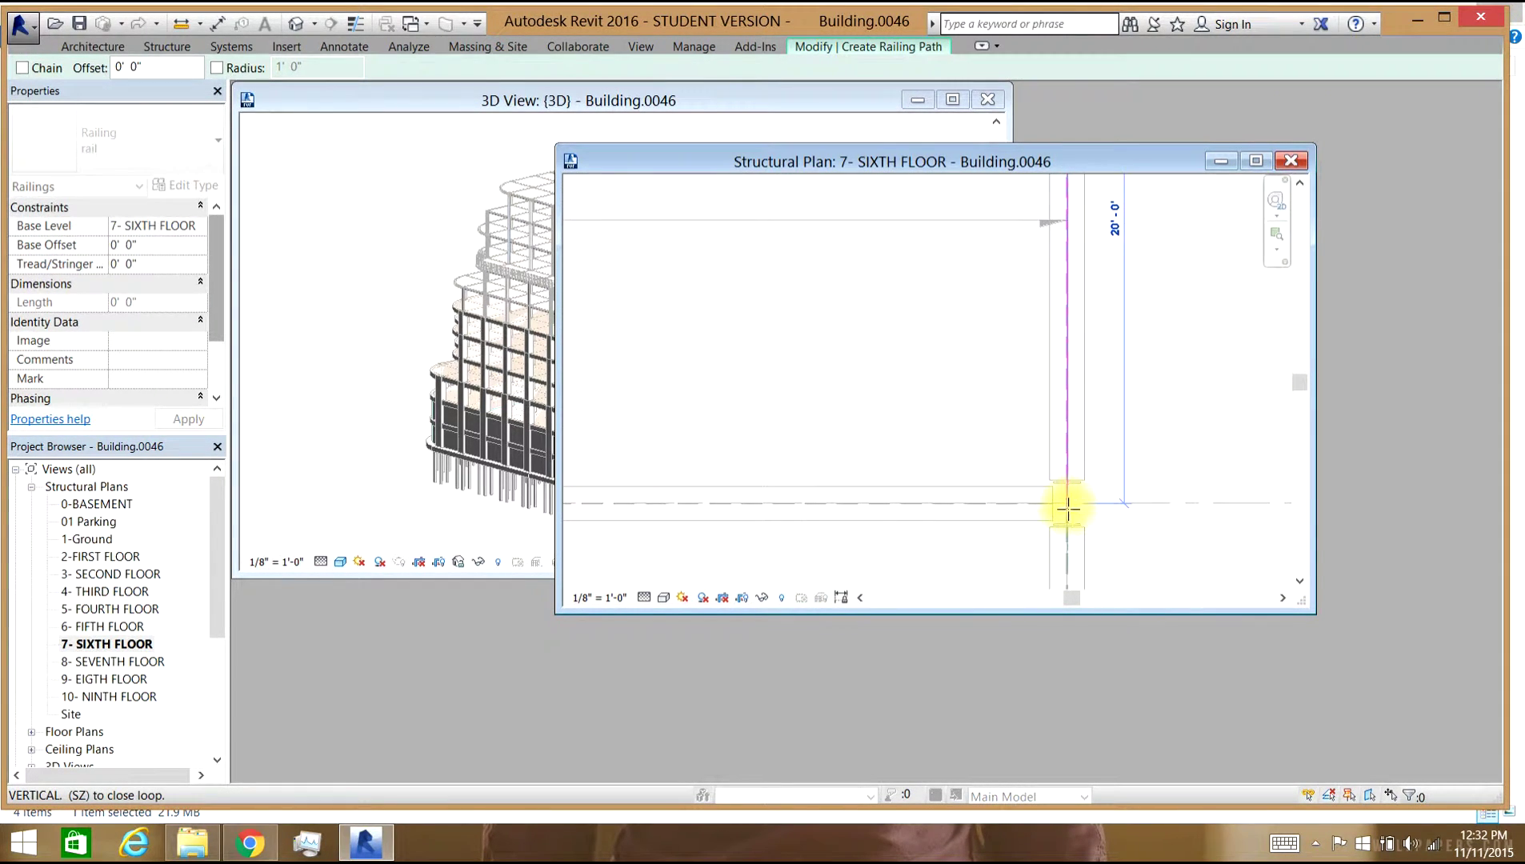
{"action": "left_click", "coordinate": [1069, 505]}
{"action": "scroll", "coordinate": [1071, 494], "scroll_direction": "down", "scroll_amount": 3}
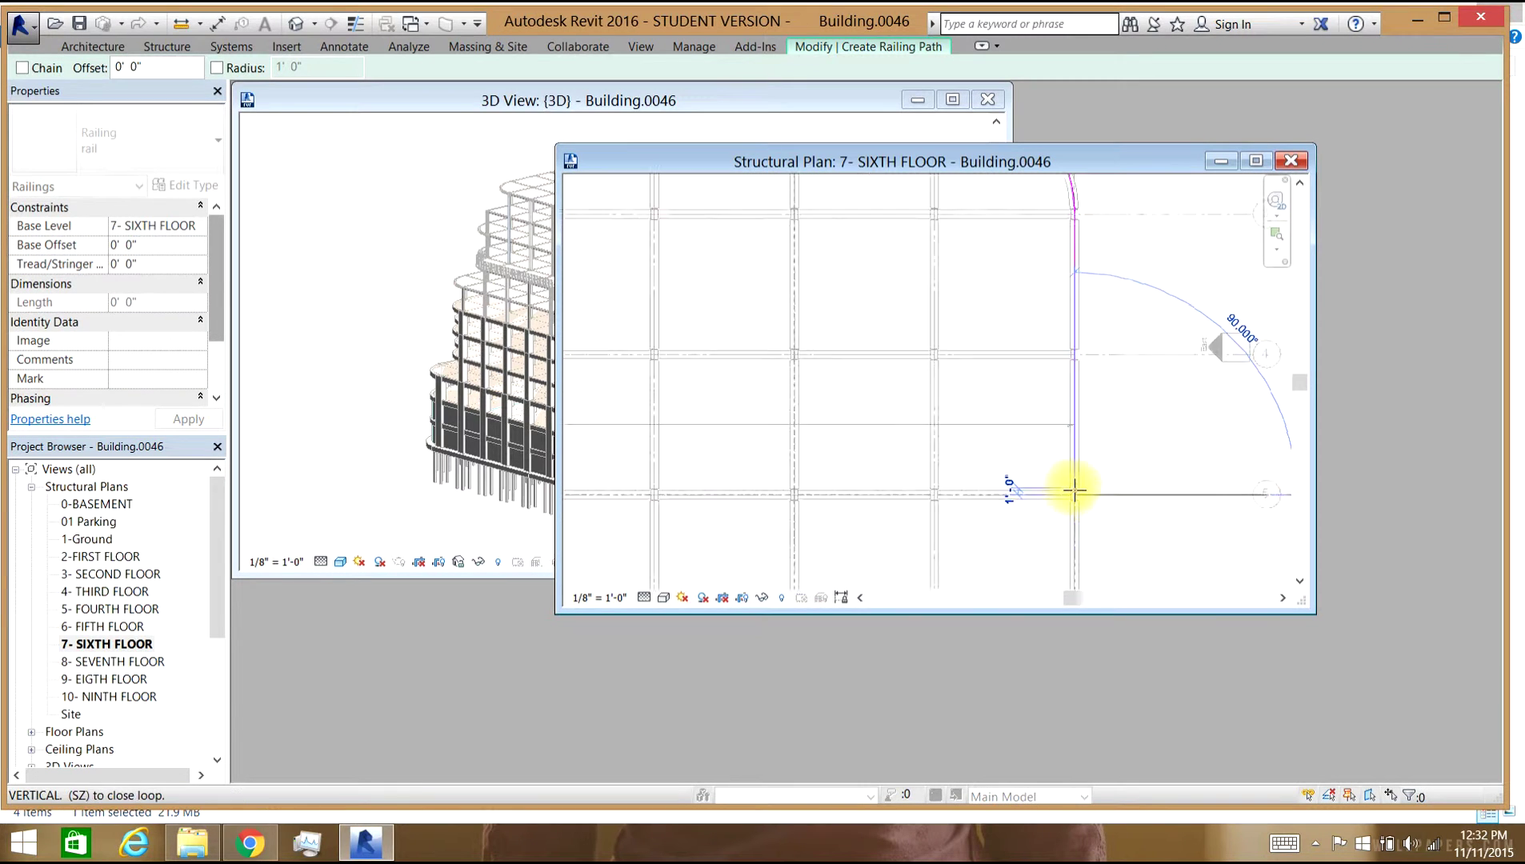
{"action": "mouse_move", "coordinate": [1053, 535]}
{"action": "middle_mouse_down"}
{"action": "mouse_move", "coordinate": [1038, 442]}
{"action": "mouse_move", "coordinate": [977, 330]}
{"action": "middle_mouse_up"}
{"action": "scroll", "coordinate": [987, 385], "scroll_direction": "up", "scroll_amount": 4}
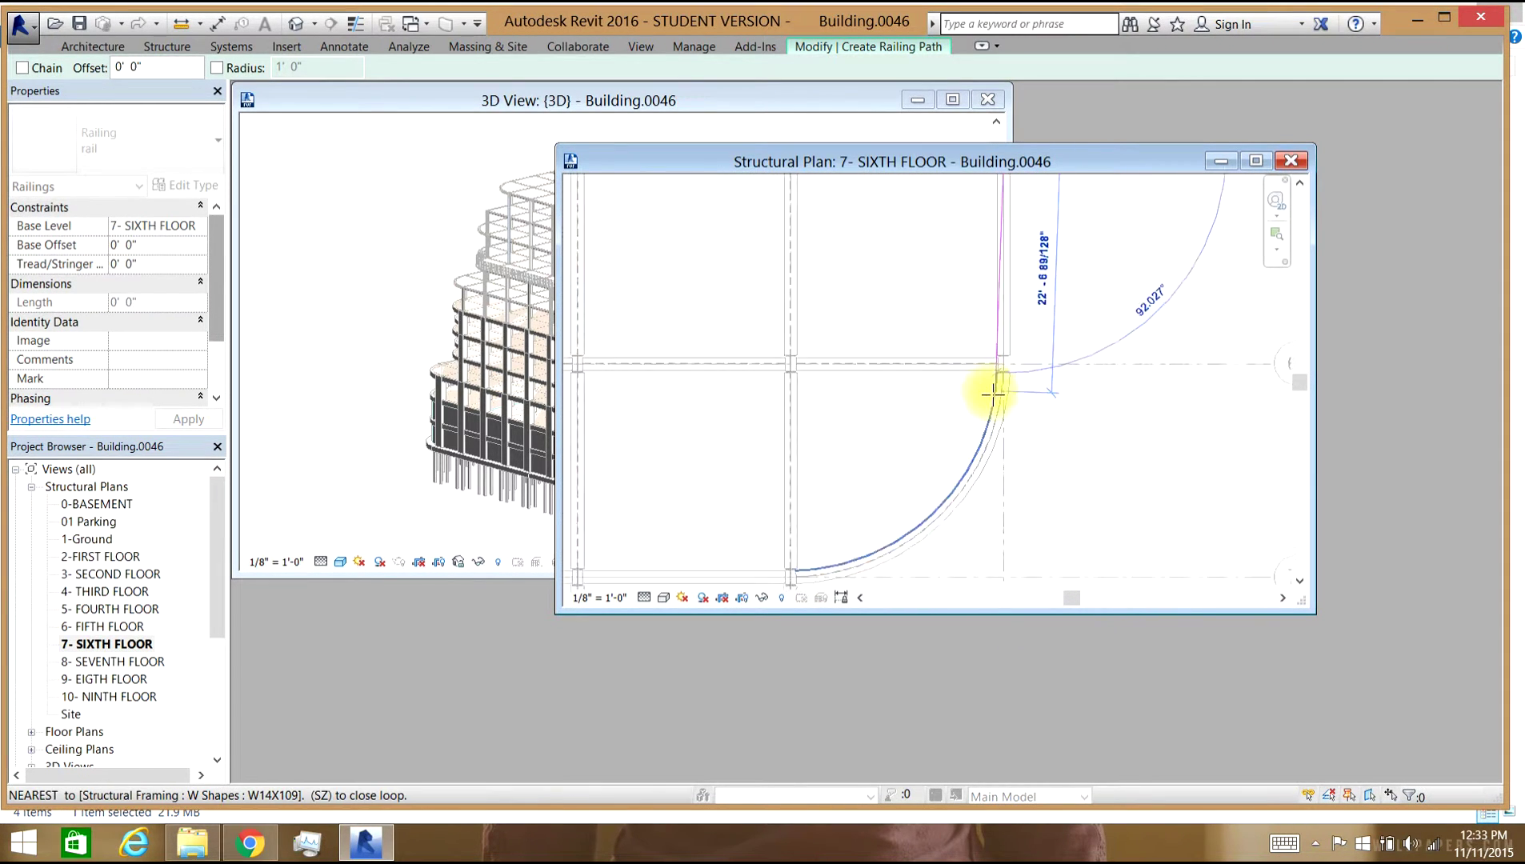
{"action": "left_click", "coordinate": [1025, 315]}
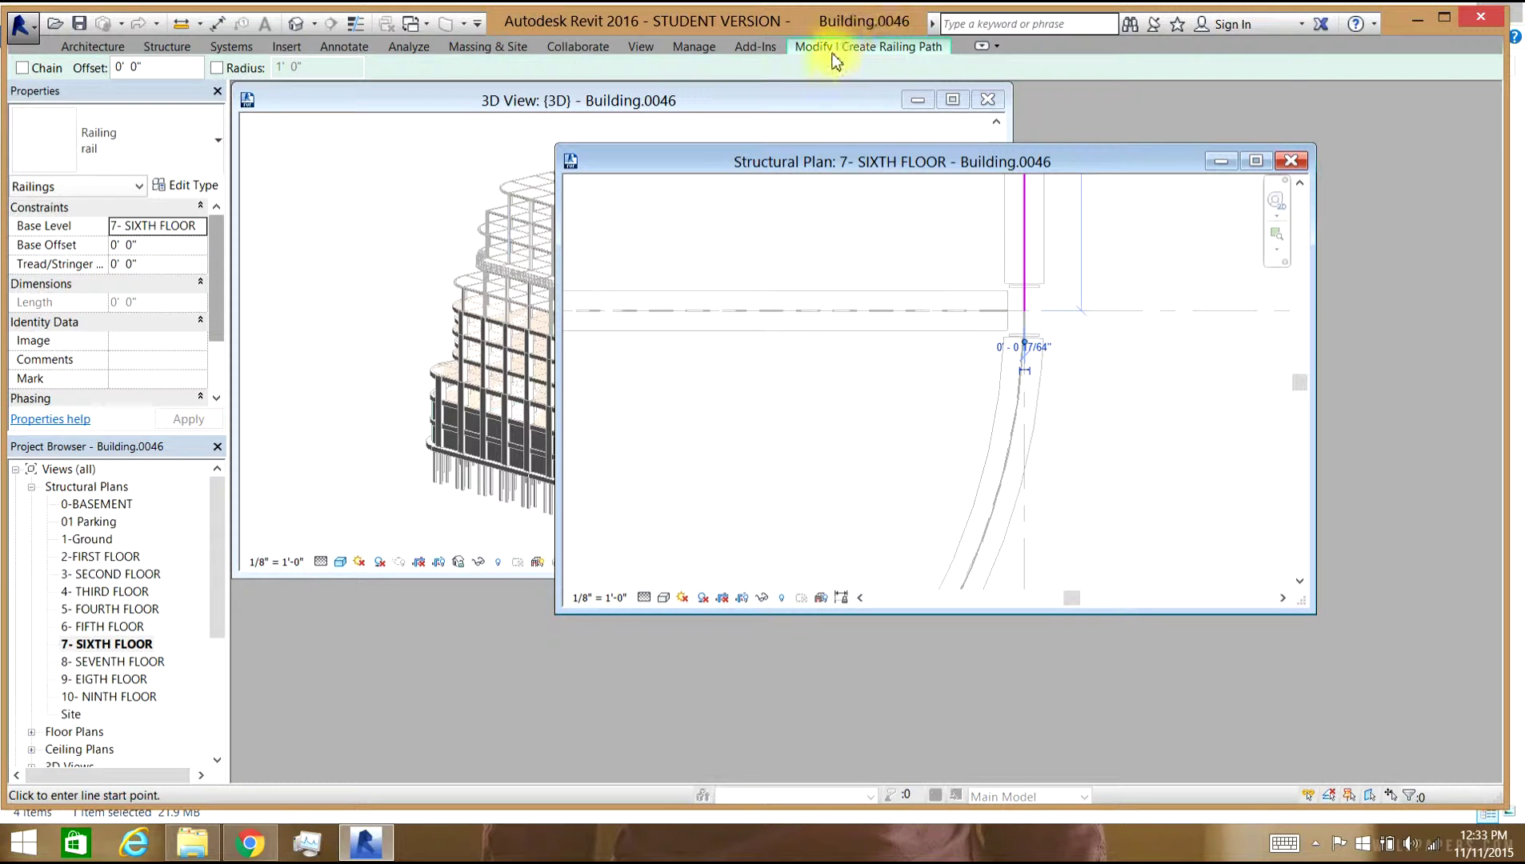
Sketch the second corner arc centred at the far beam end.
{"action": "left_click", "coordinate": [832, 50]}
{"action": "left_click", "coordinate": [863, 97]}
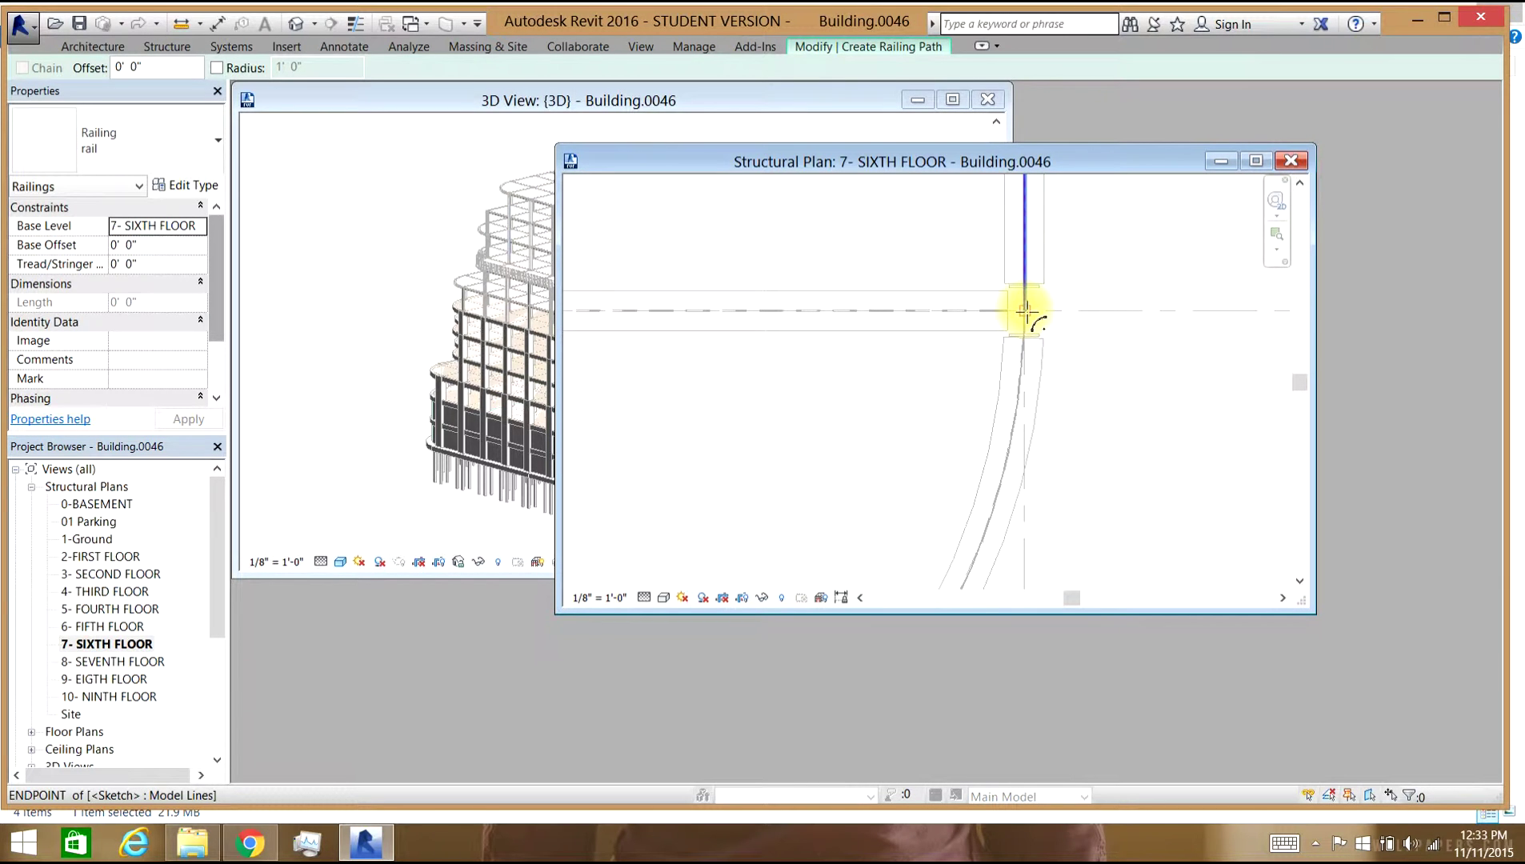
{"action": "middle_click_drag", "start_coordinate": [688, 352], "coordinate": [936, 358]}
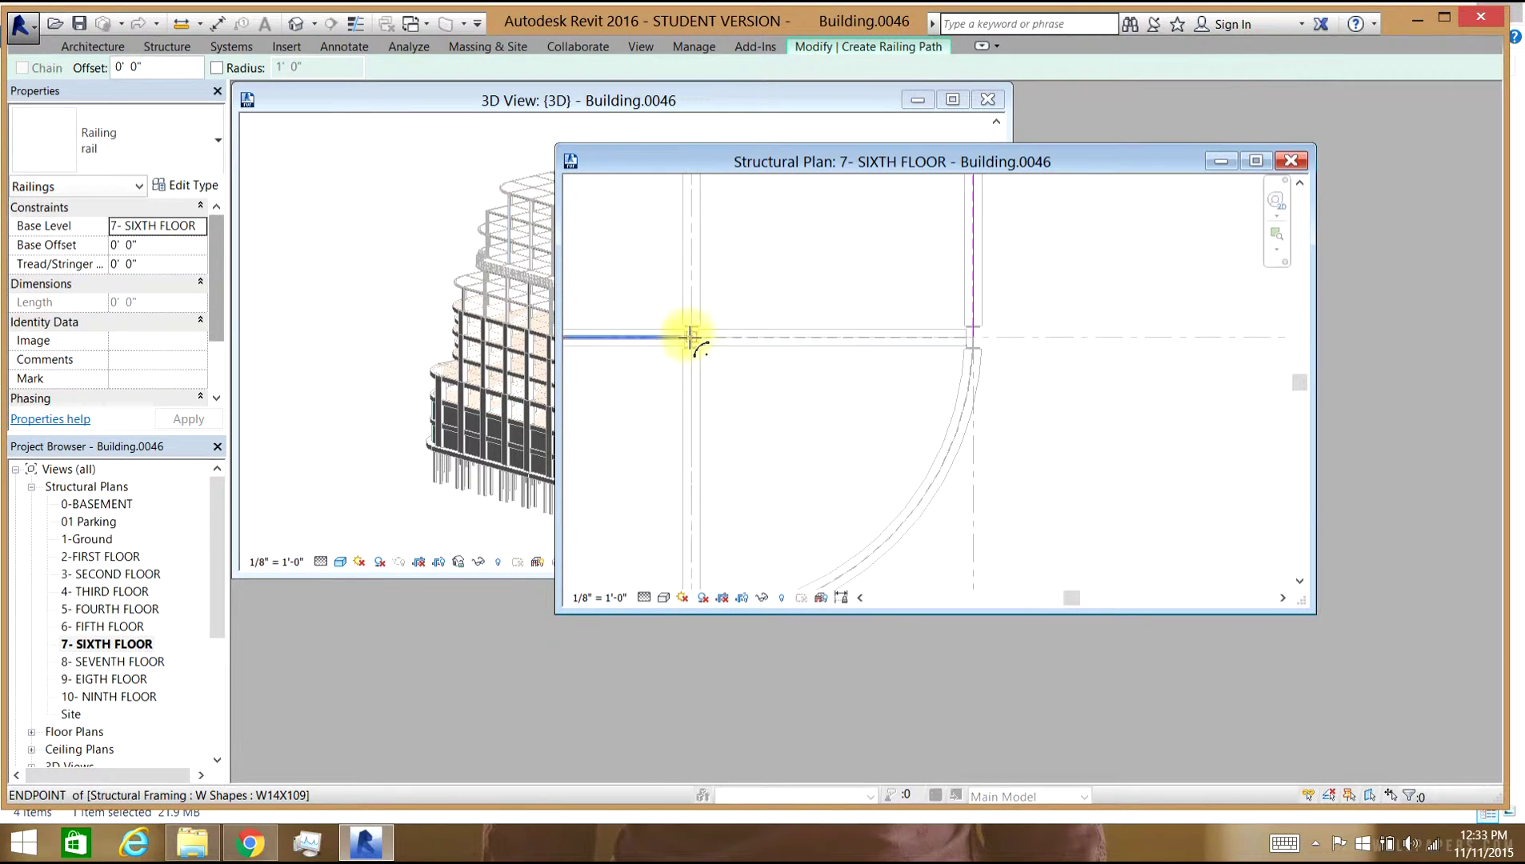
{"action": "left_click", "coordinate": [701, 340]}
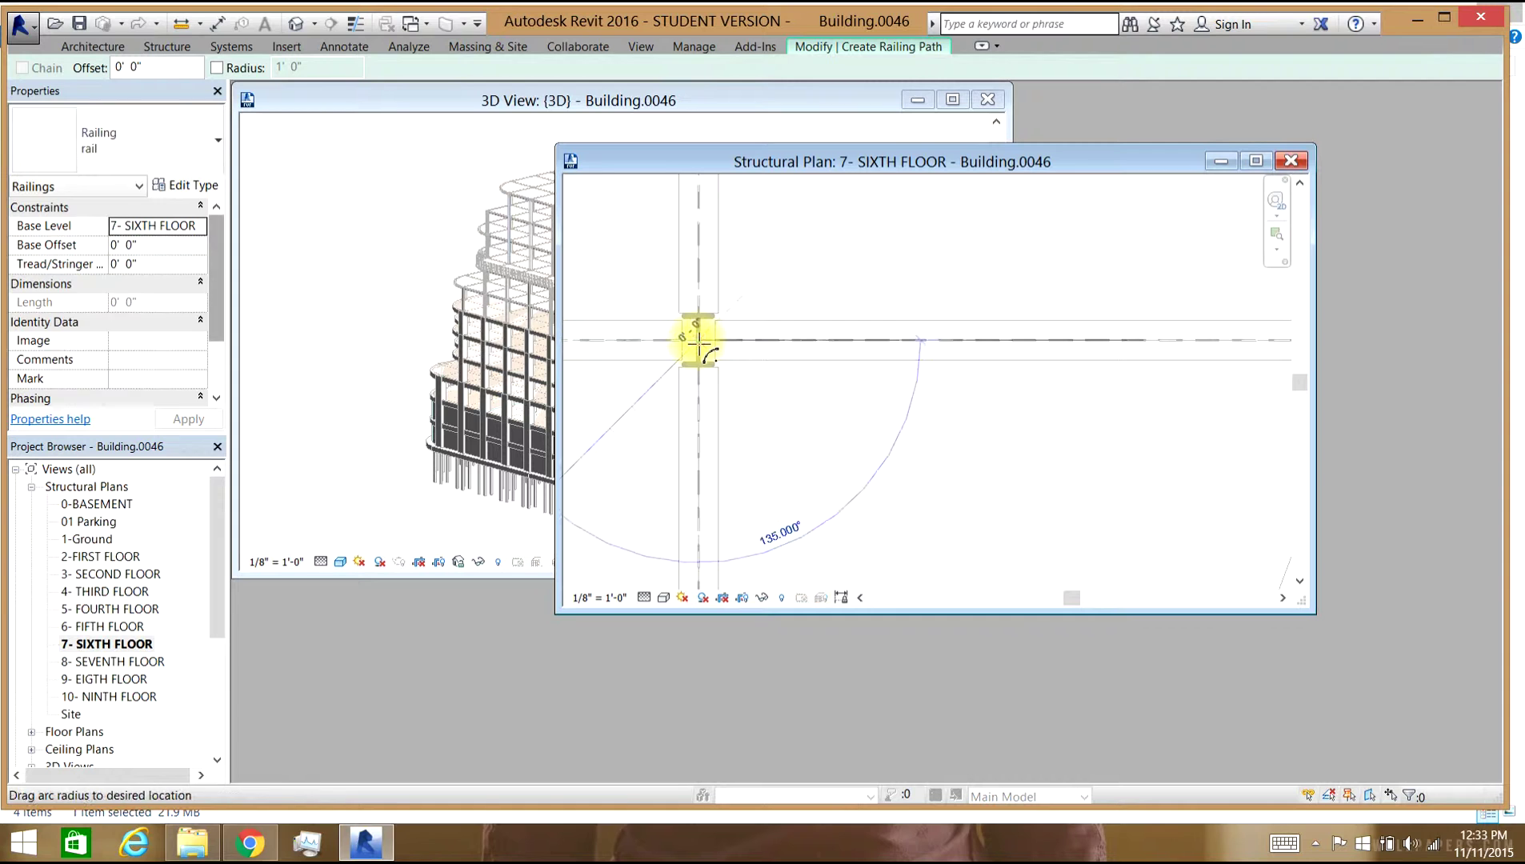
{"action": "scroll", "coordinate": [912, 324], "scroll_direction": "down", "scroll_amount": 2}
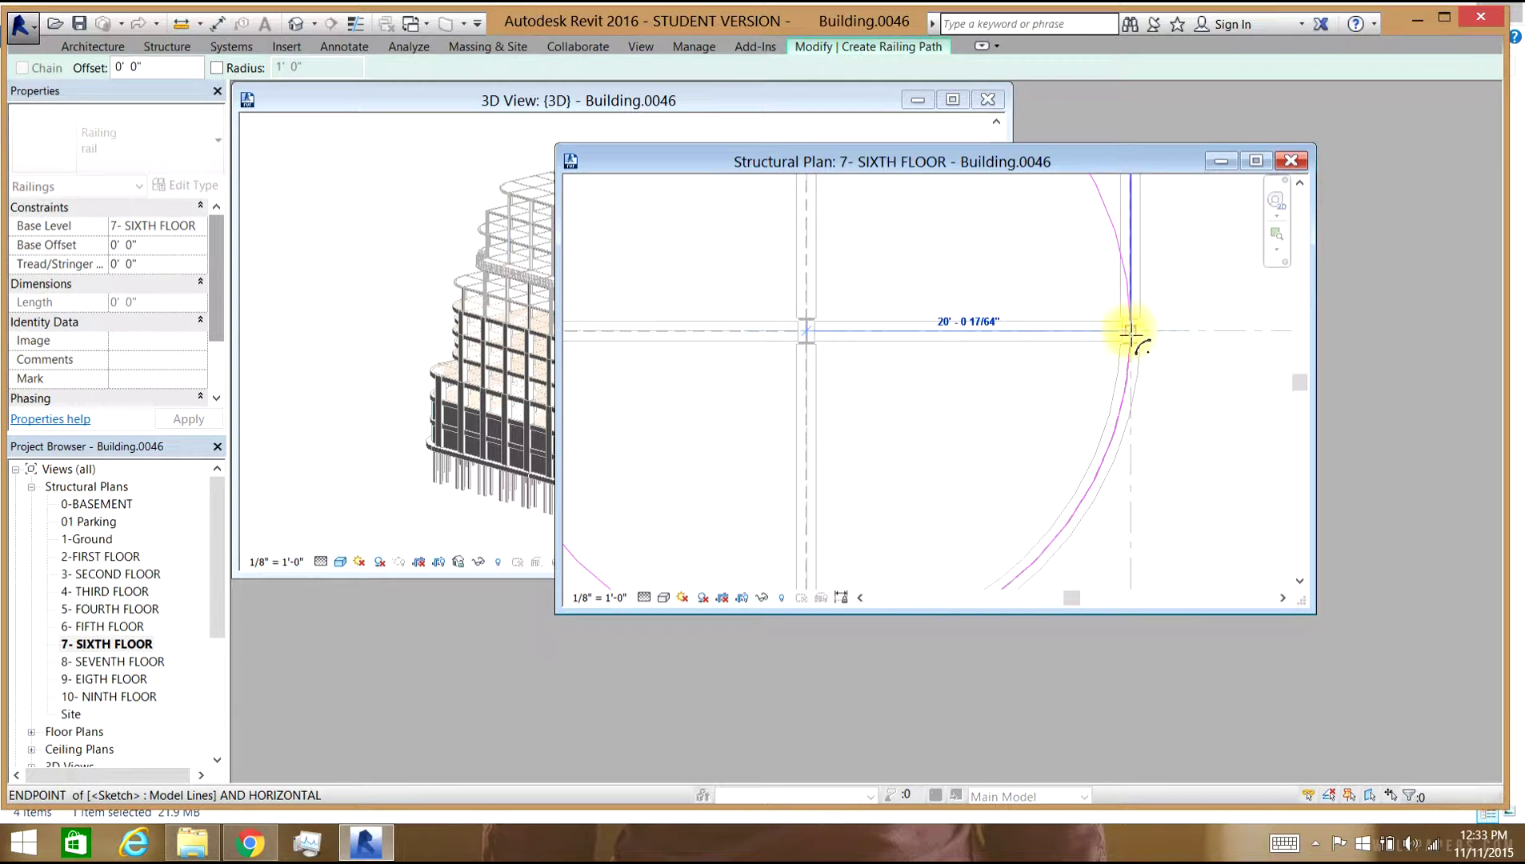
{"action": "scroll", "coordinate": [1080, 448], "scroll_direction": "down", "scroll_amount": 2}
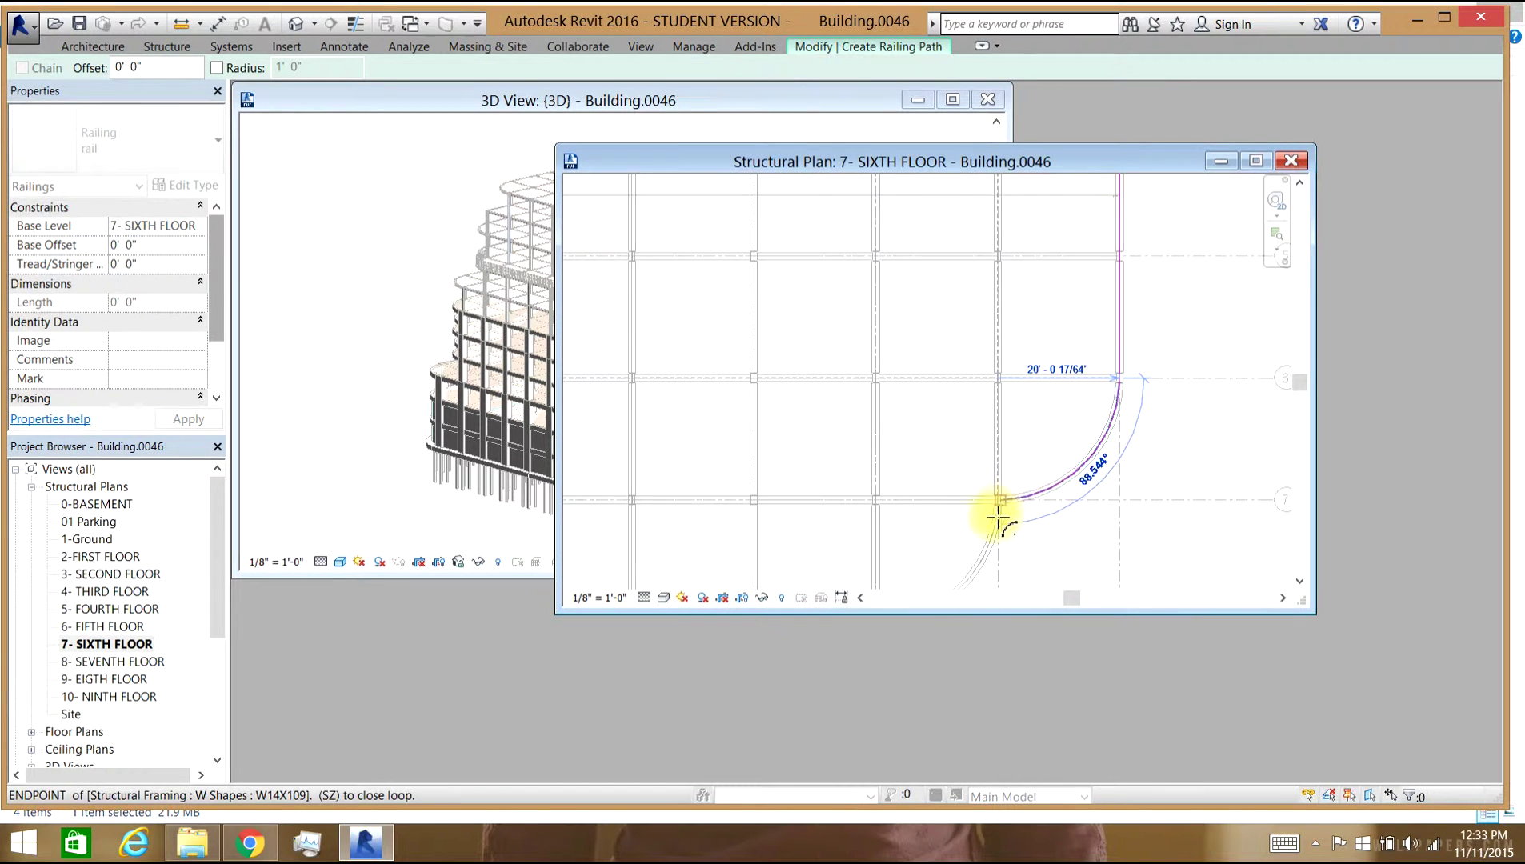
{"action": "scroll", "coordinate": [1000, 512], "scroll_direction": "up", "scroll_amount": 3}
{"action": "scroll", "coordinate": [1005, 504], "scroll_direction": "up", "scroll_amount": 1}
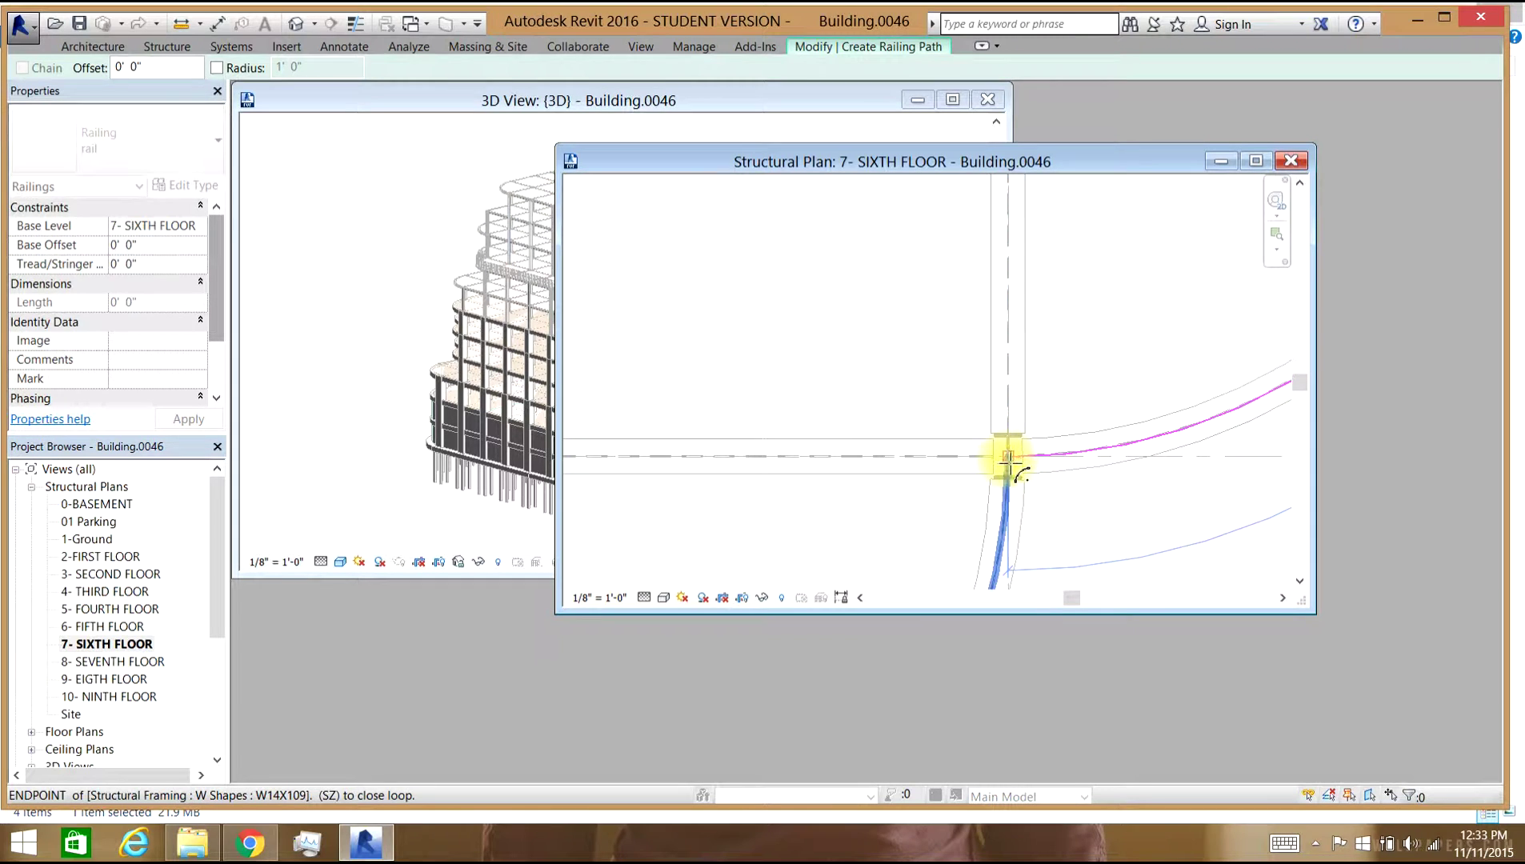
{"action": "left_click", "coordinate": [1007, 457]}
{"action": "scroll", "coordinate": [1008, 480], "scroll_direction": "down", "scroll_amount": 3}
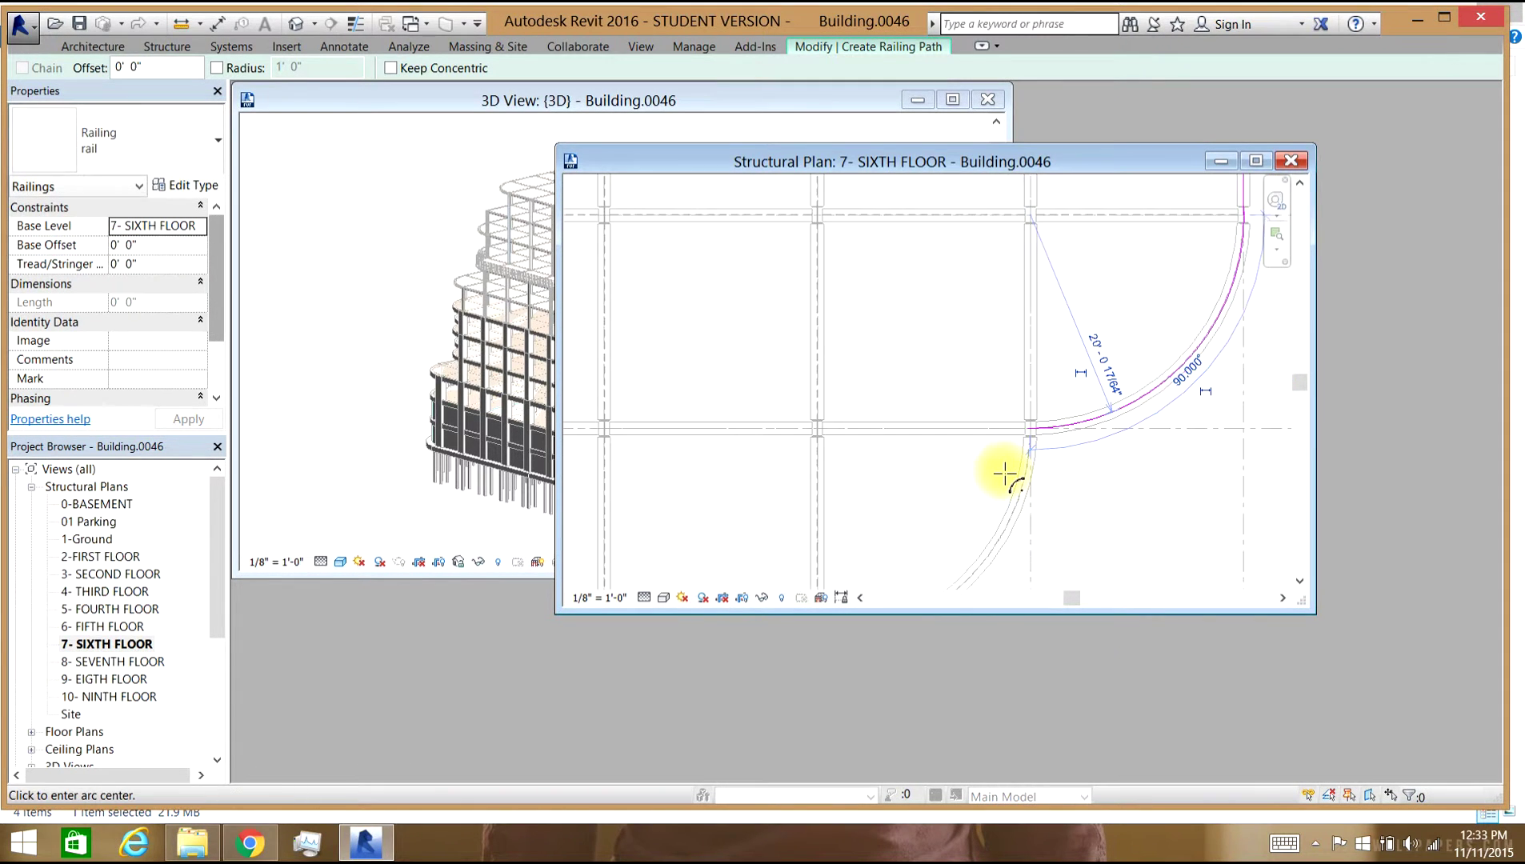
{"action": "scroll", "coordinate": [1007, 489], "scroll_direction": "down", "scroll_amount": 3}
{"action": "middle_click_drag", "start_coordinate": [1038, 331], "coordinate": [1038, 404]}
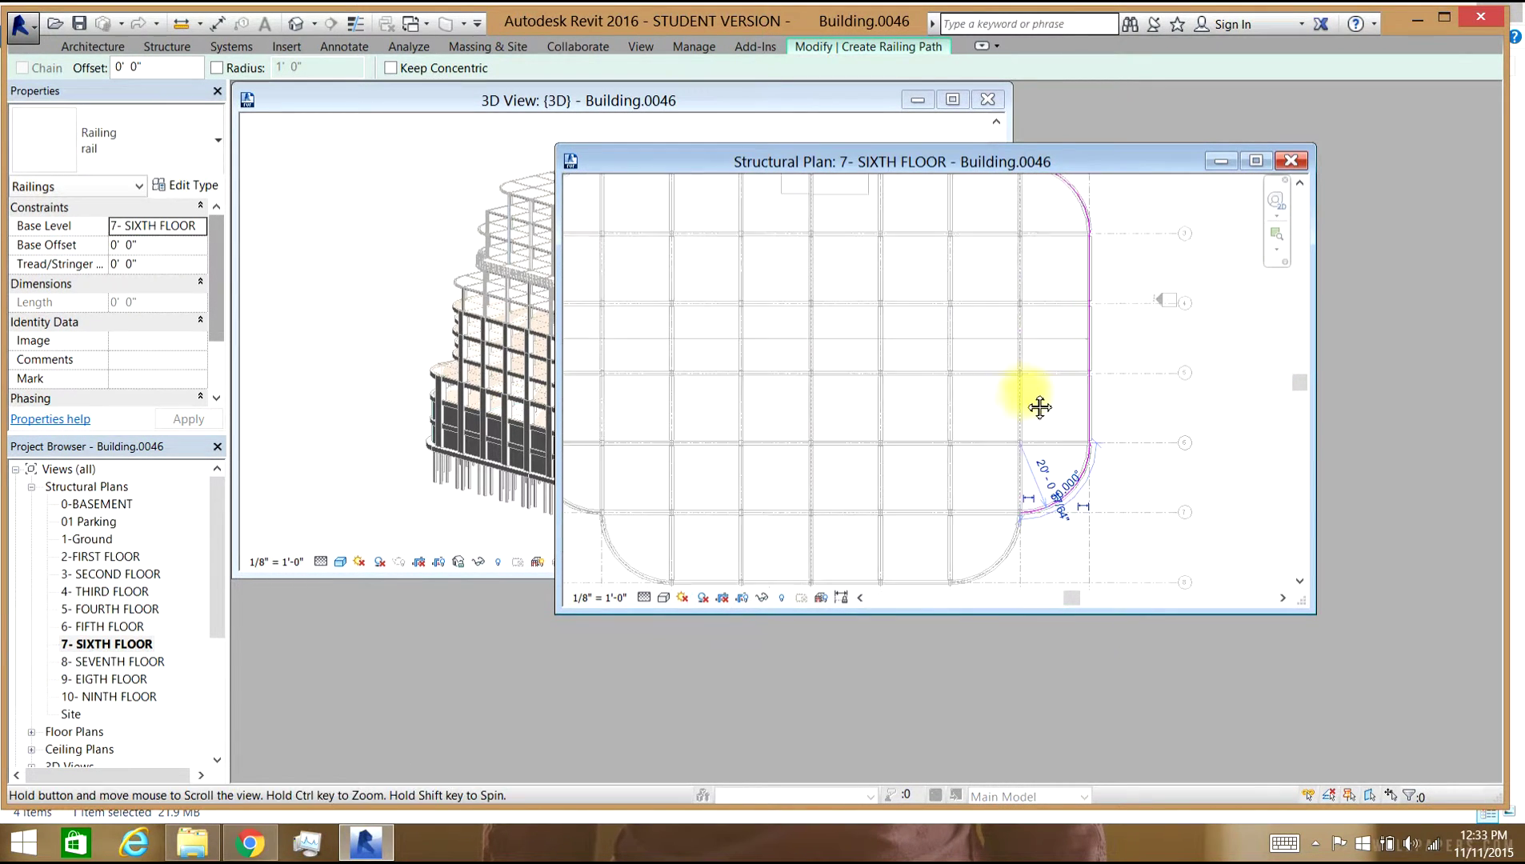
{"action": "scroll", "coordinate": [1029, 393], "scroll_direction": "up", "scroll_amount": 3}
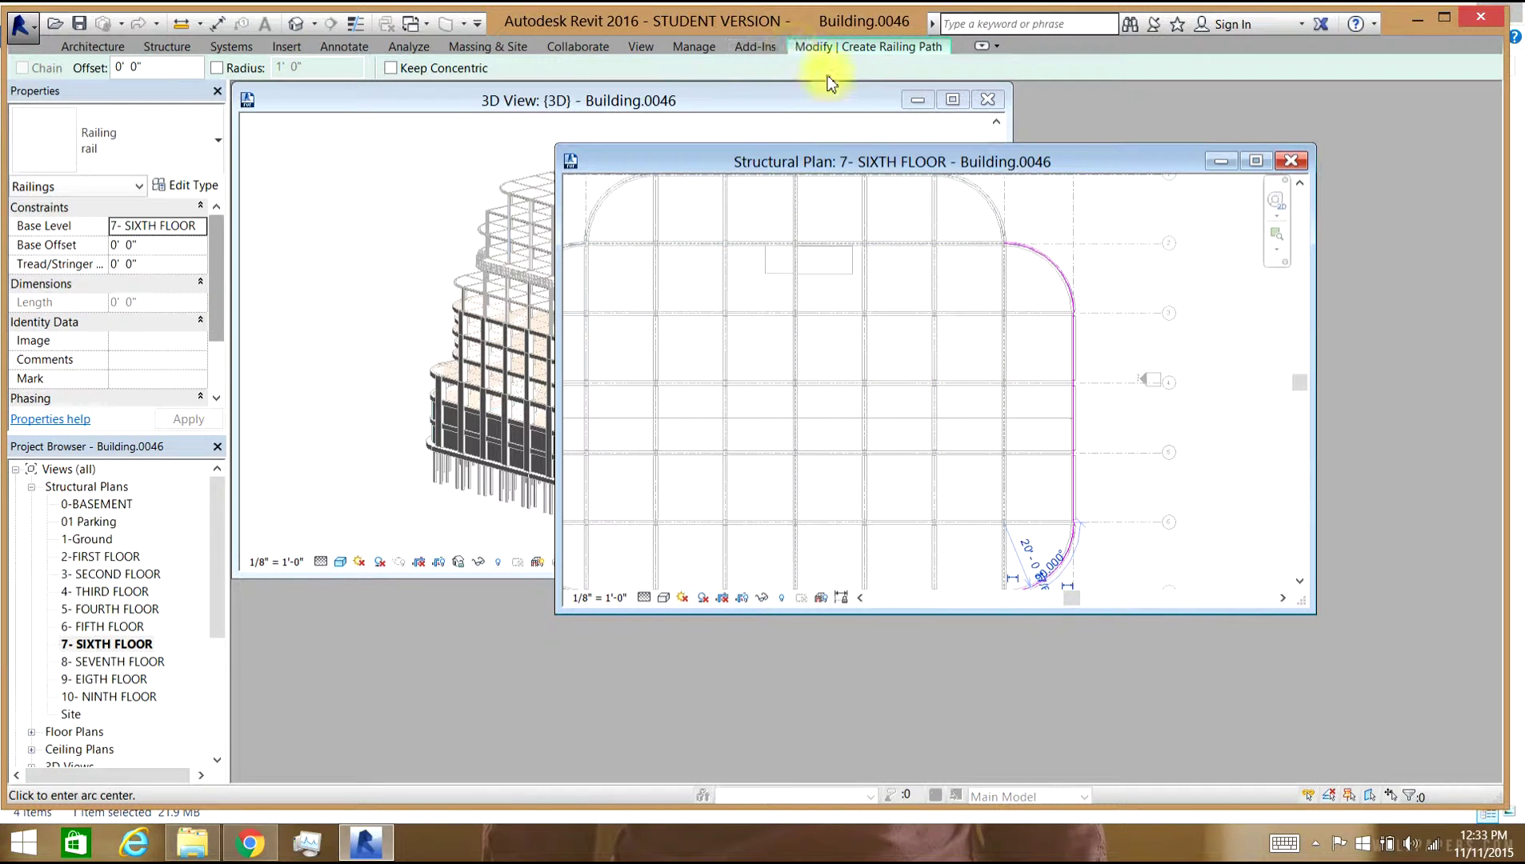
{"action": "left_click", "coordinate": [804, 48]}
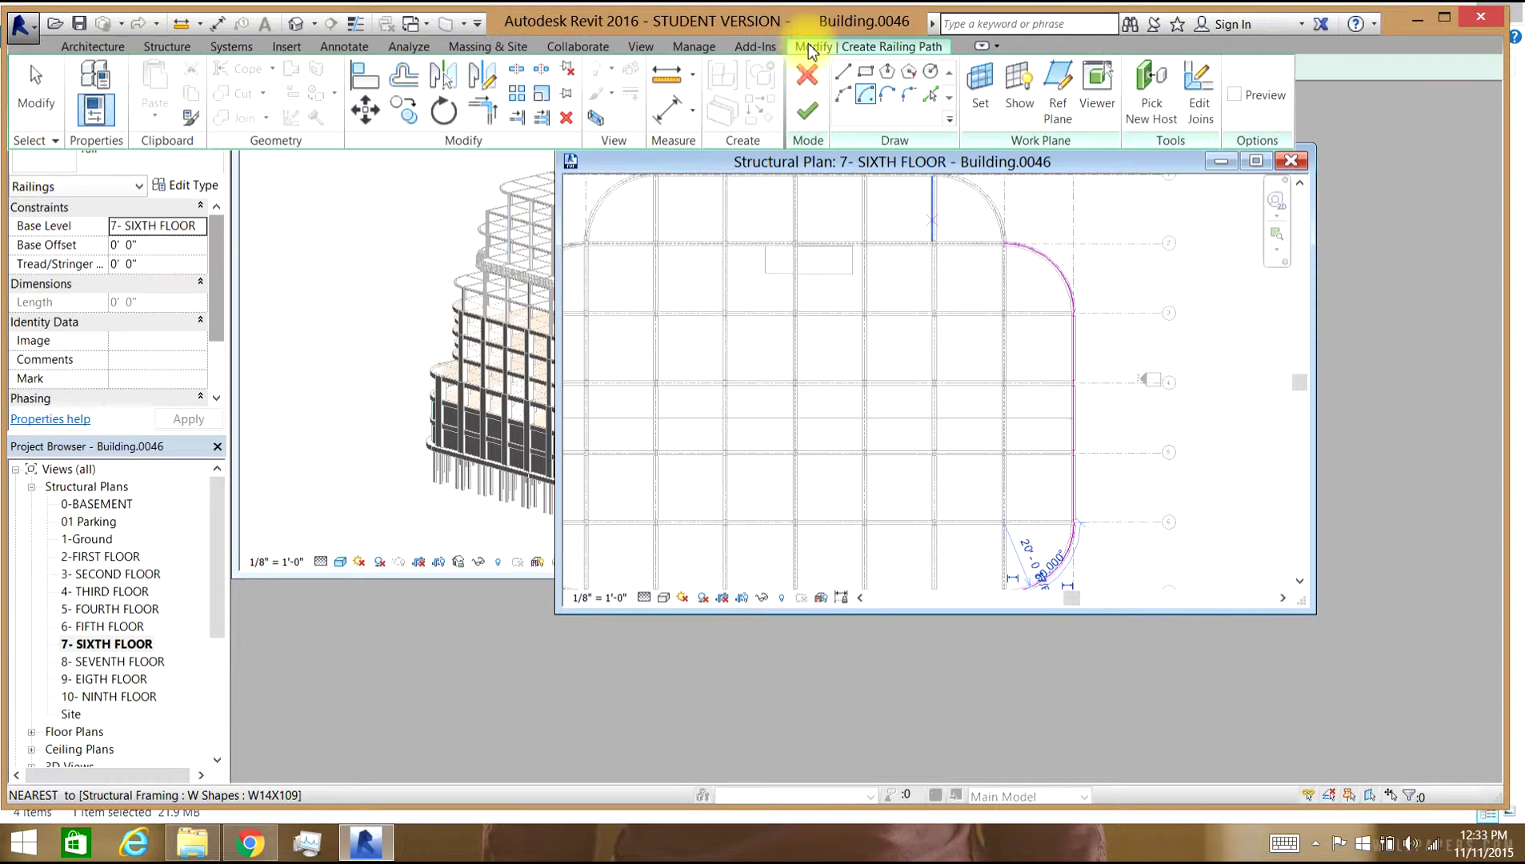
Finish the railing sketch, dismiss the warning, and orbit the 3D view to inspect it.
{"action": "left_click", "coordinate": [810, 113]}
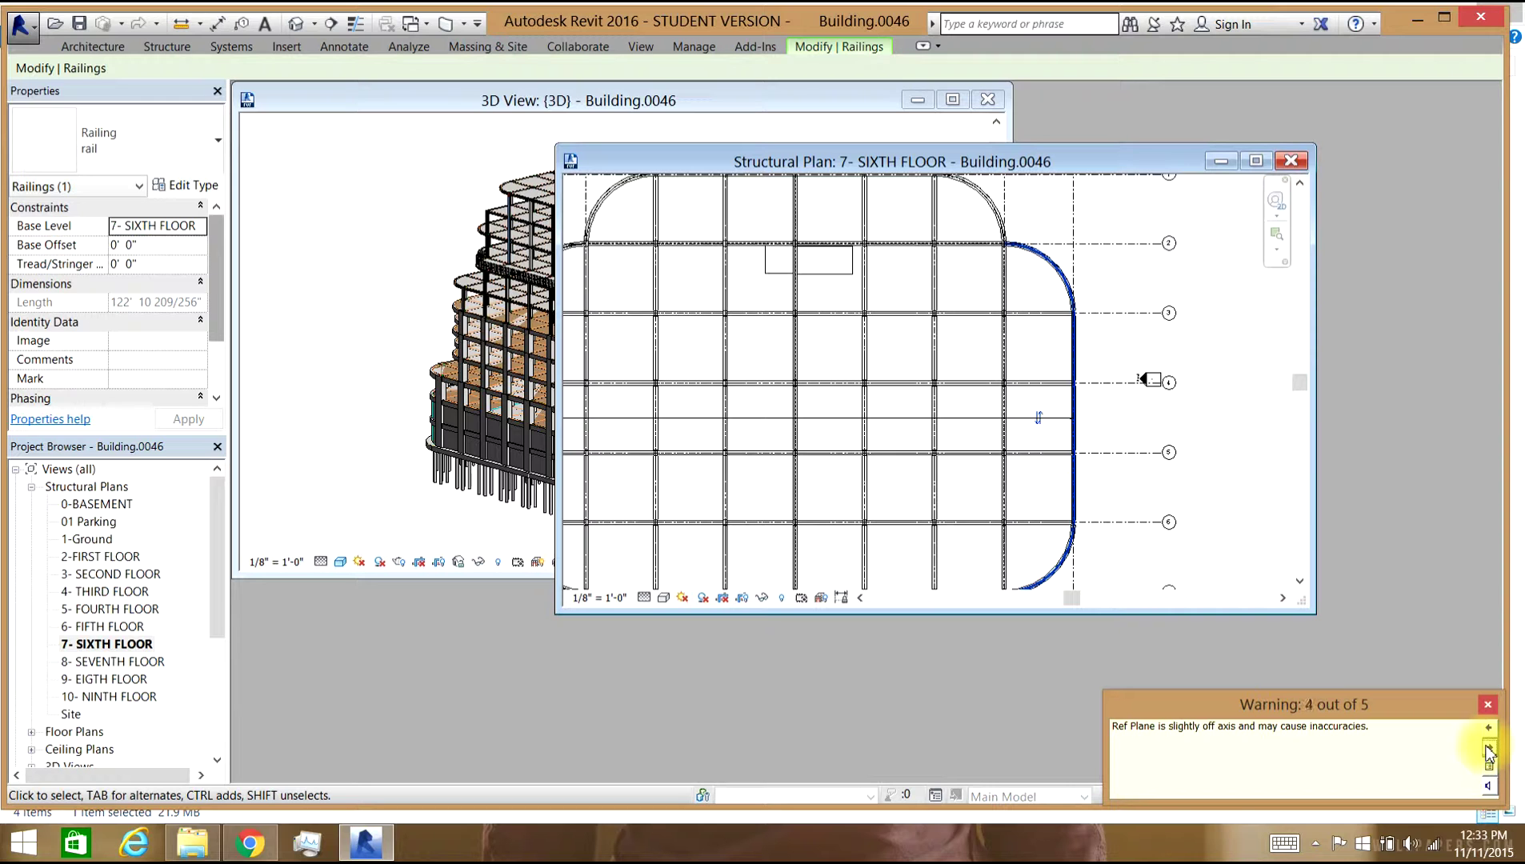
{"action": "left_click", "coordinate": [1487, 705]}
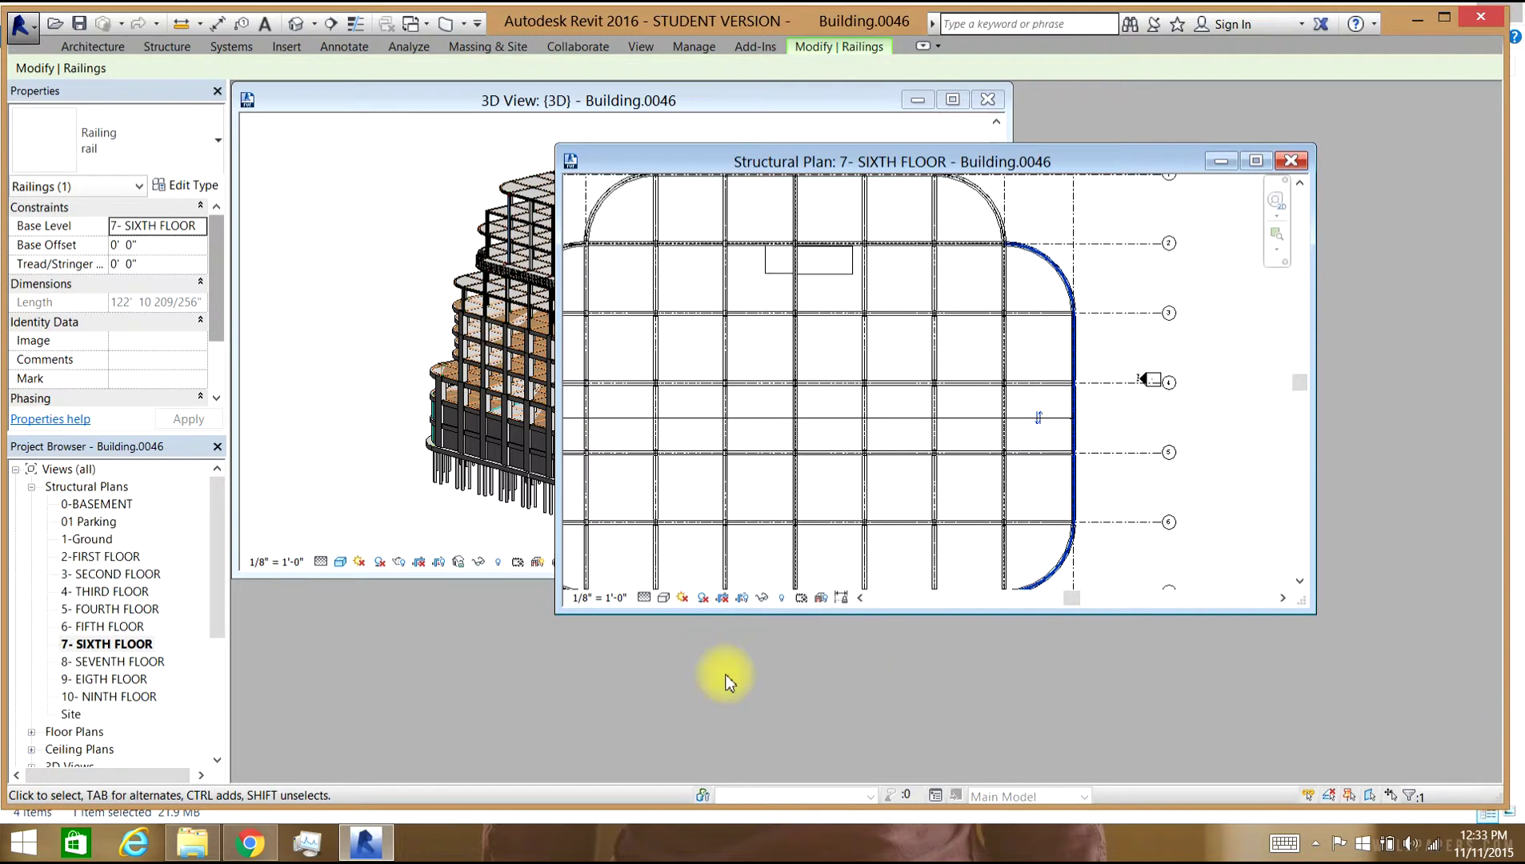
{"action": "left_click", "coordinate": [455, 221]}
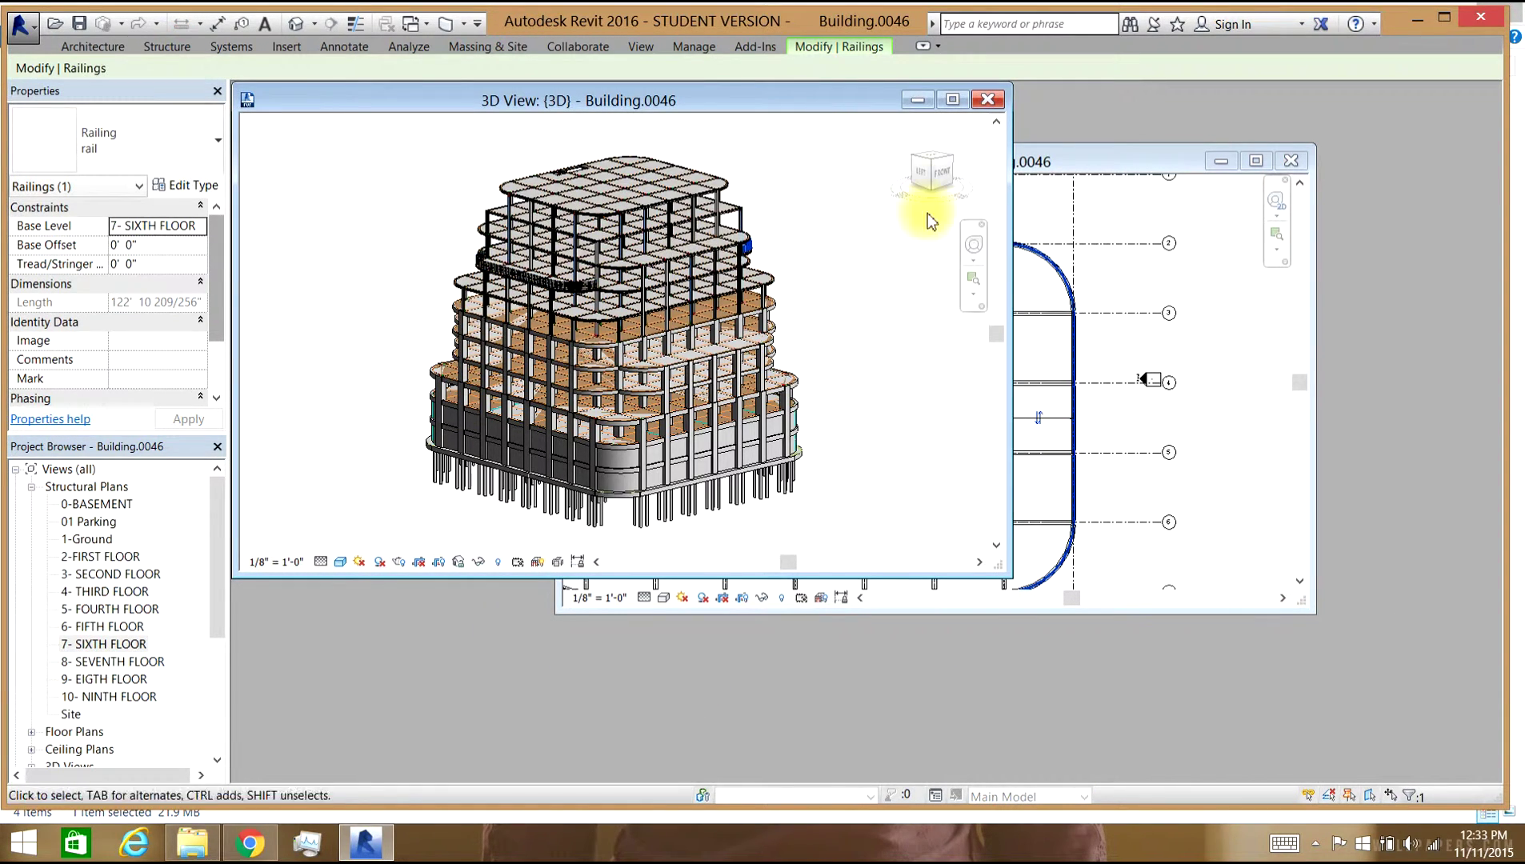
{"action": "mouse_move", "coordinate": [932, 171]}
{"action": "left_mouse_down"}
{"action": "mouse_move", "coordinate": [936, 204]}
{"action": "mouse_move", "coordinate": [940, 163]}
{"action": "left_mouse_up"}
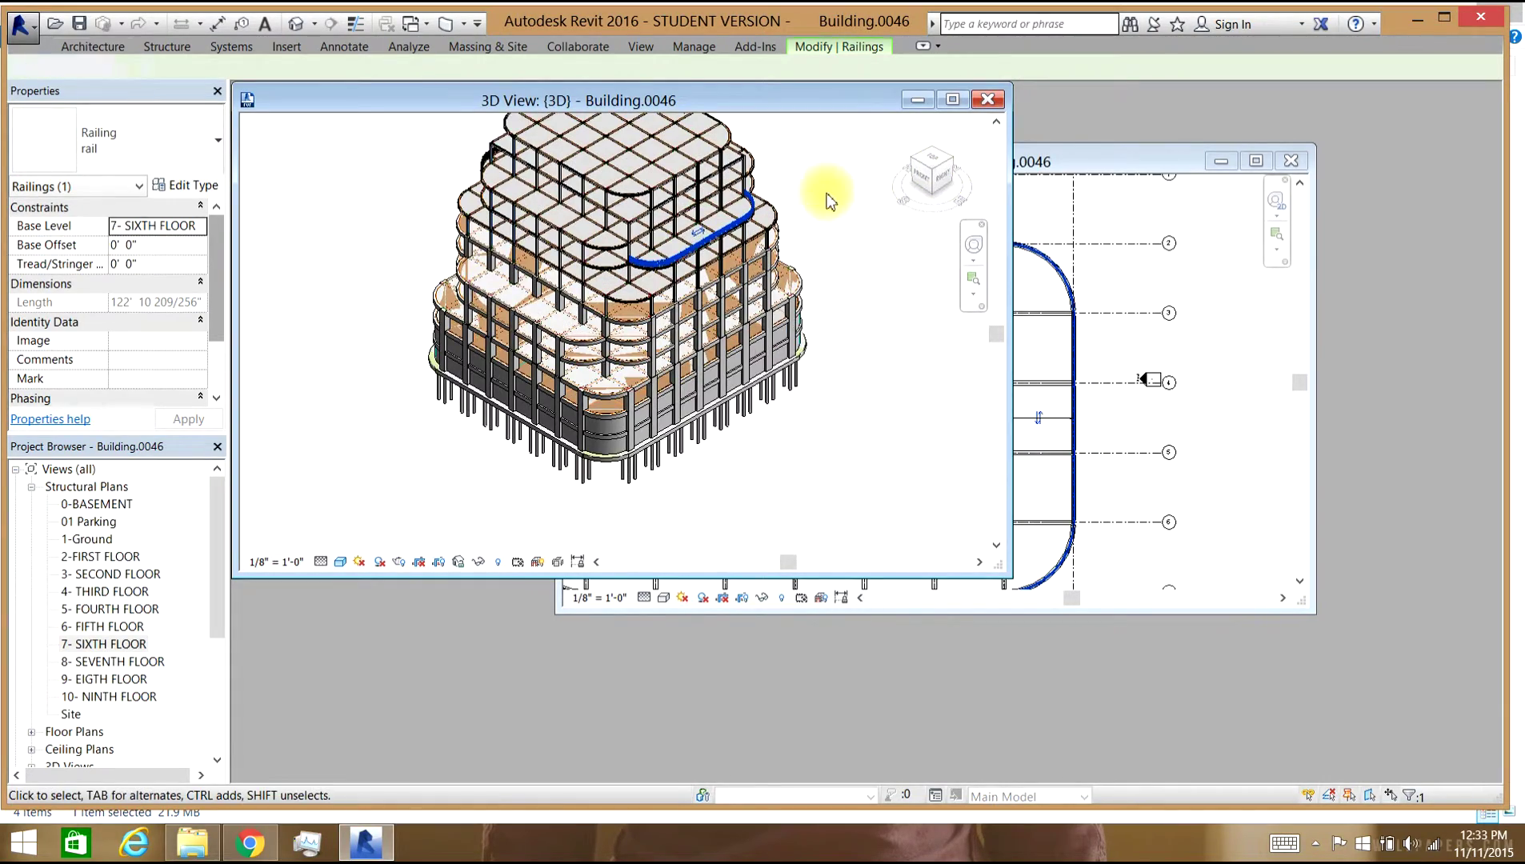
{"action": "left_click", "coordinate": [827, 200]}
{"action": "scroll", "coordinate": [721, 204], "scroll_direction": "up", "scroll_amount": 10}
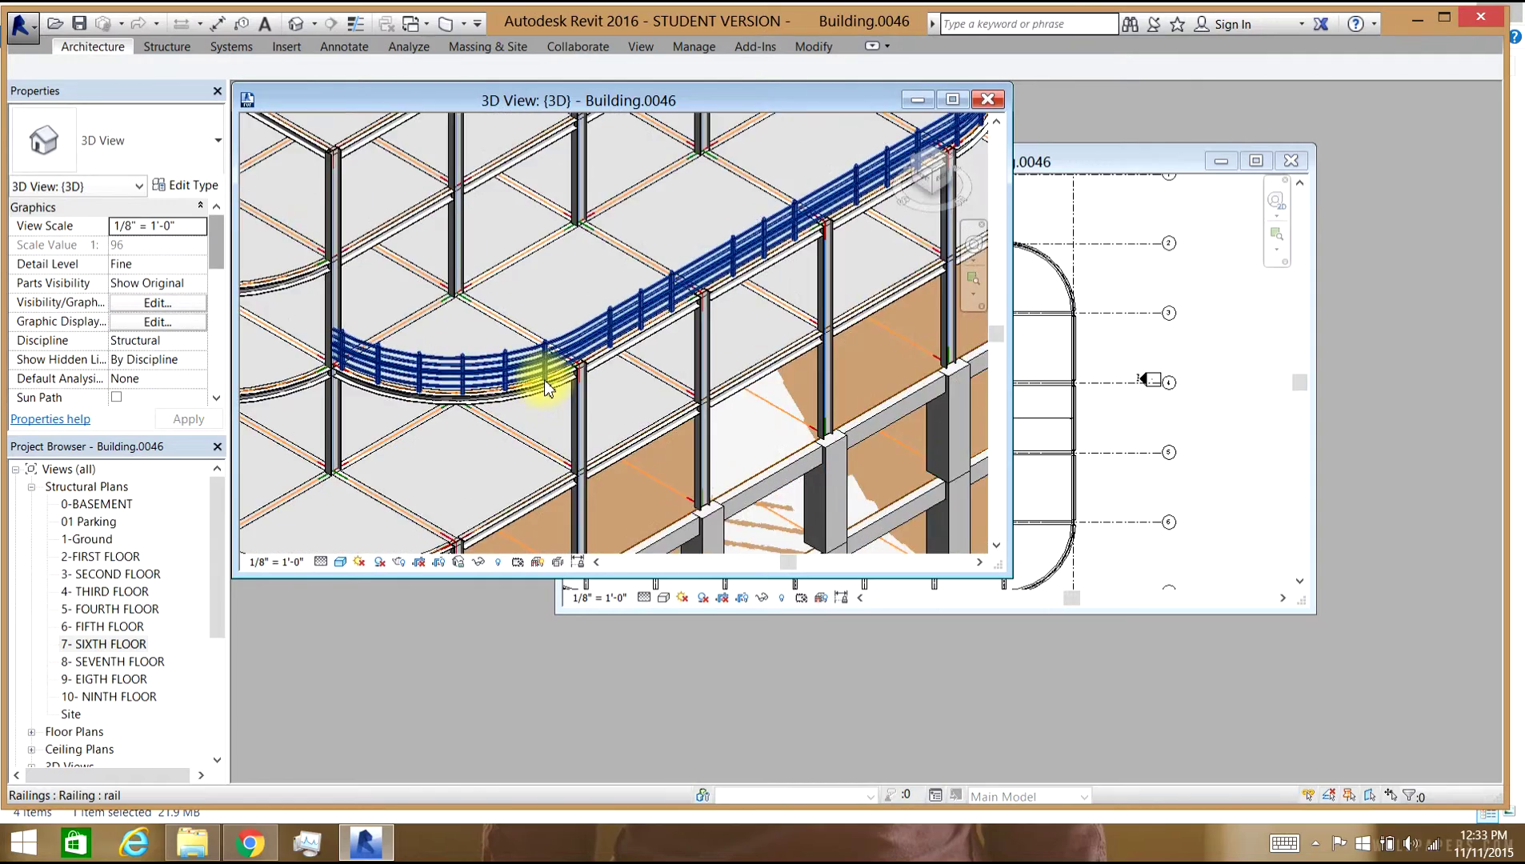
{"action": "scroll", "coordinate": [545, 385], "scroll_direction": "down", "scroll_amount": 6}
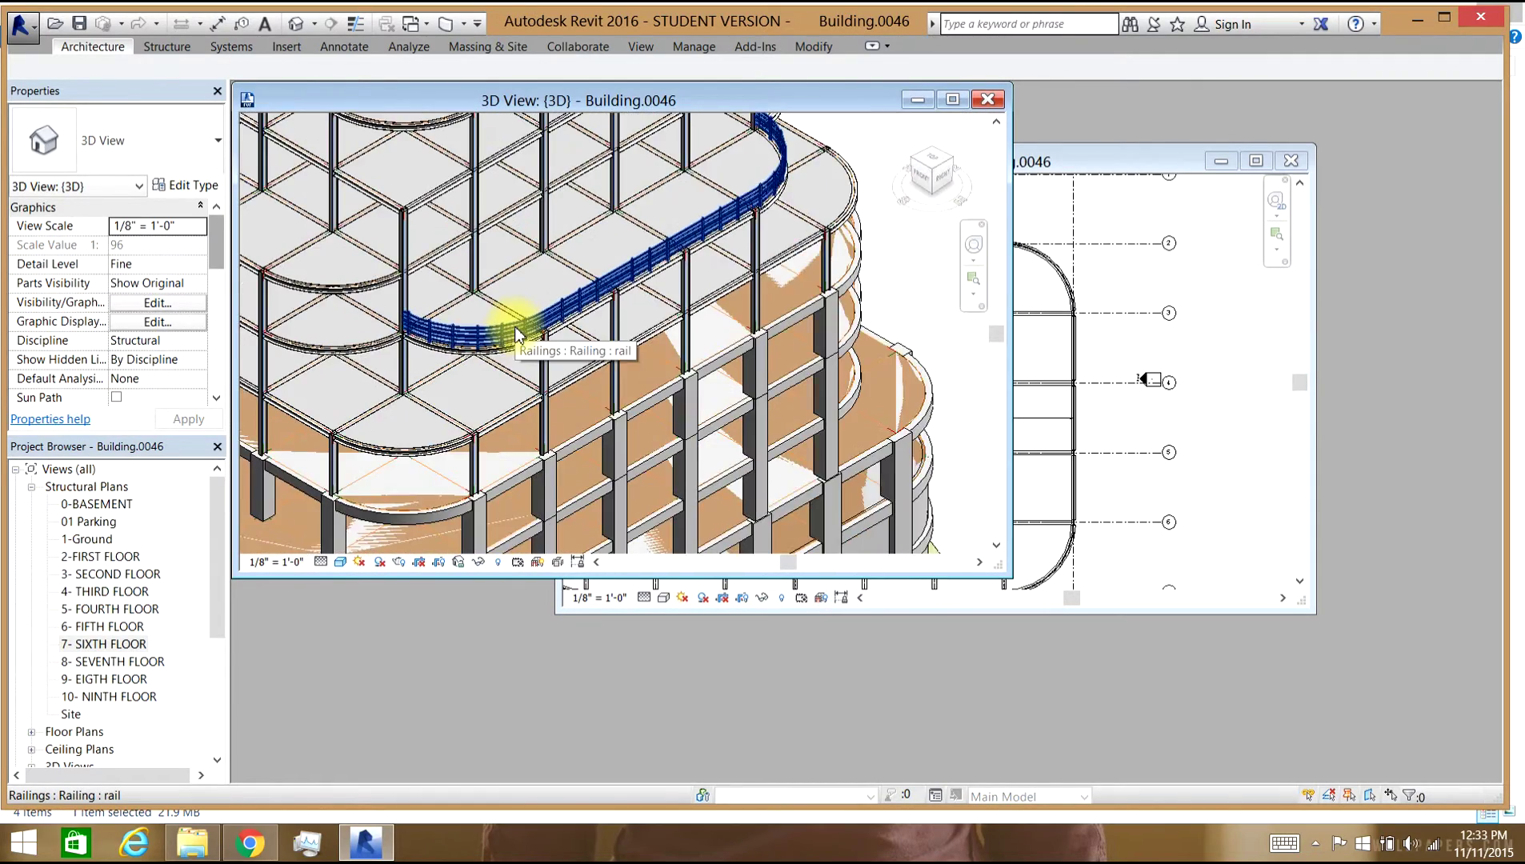
{"action": "scroll", "coordinate": [517, 334], "scroll_direction": "down", "scroll_amount": 3}
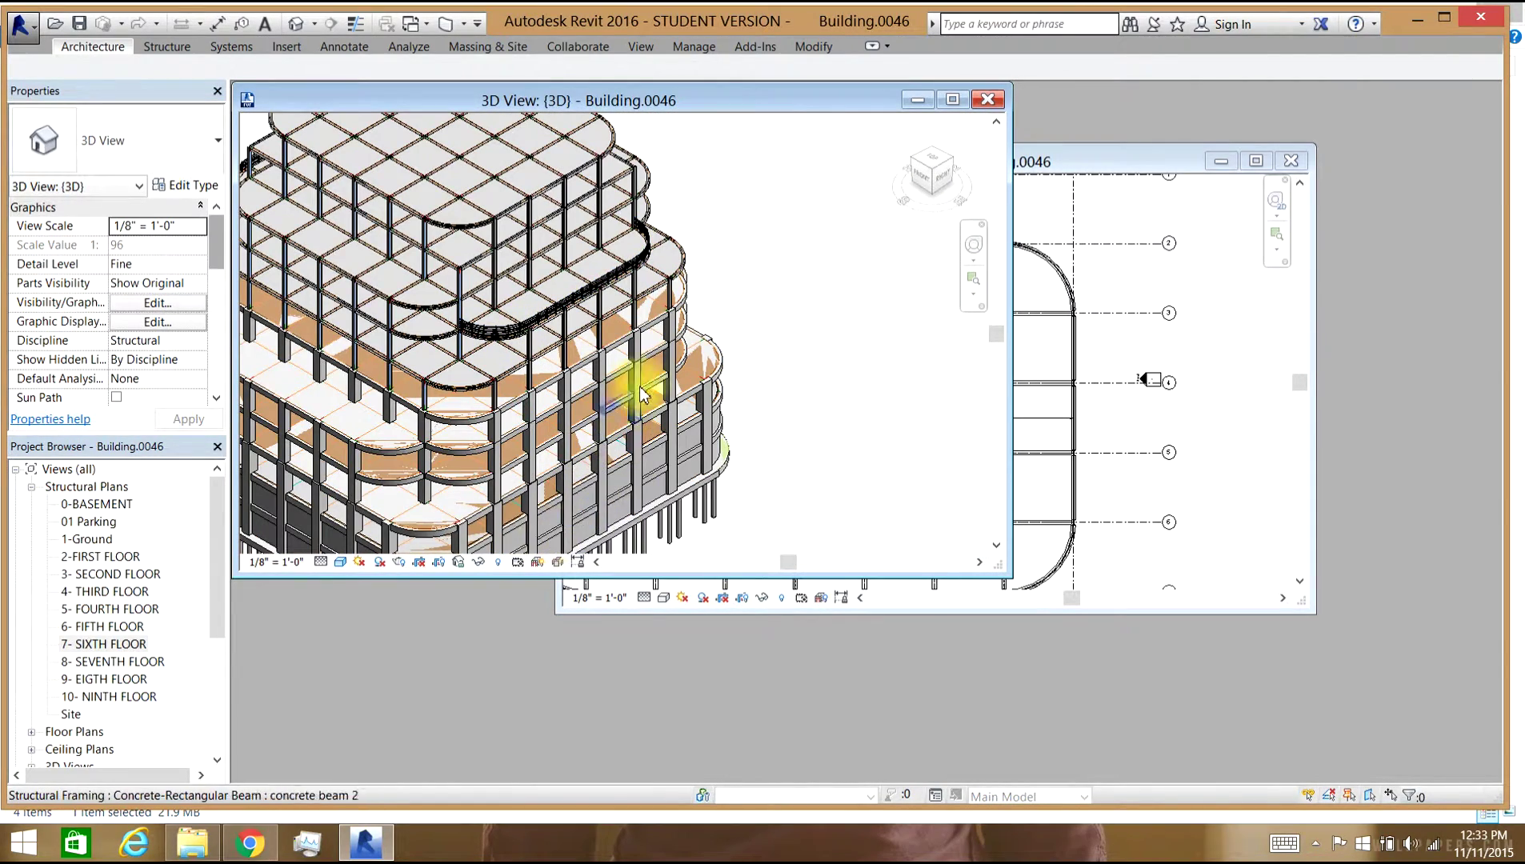
{"action": "left_click_drag", "start_coordinate": [923, 170], "coordinate": [891, 178]}
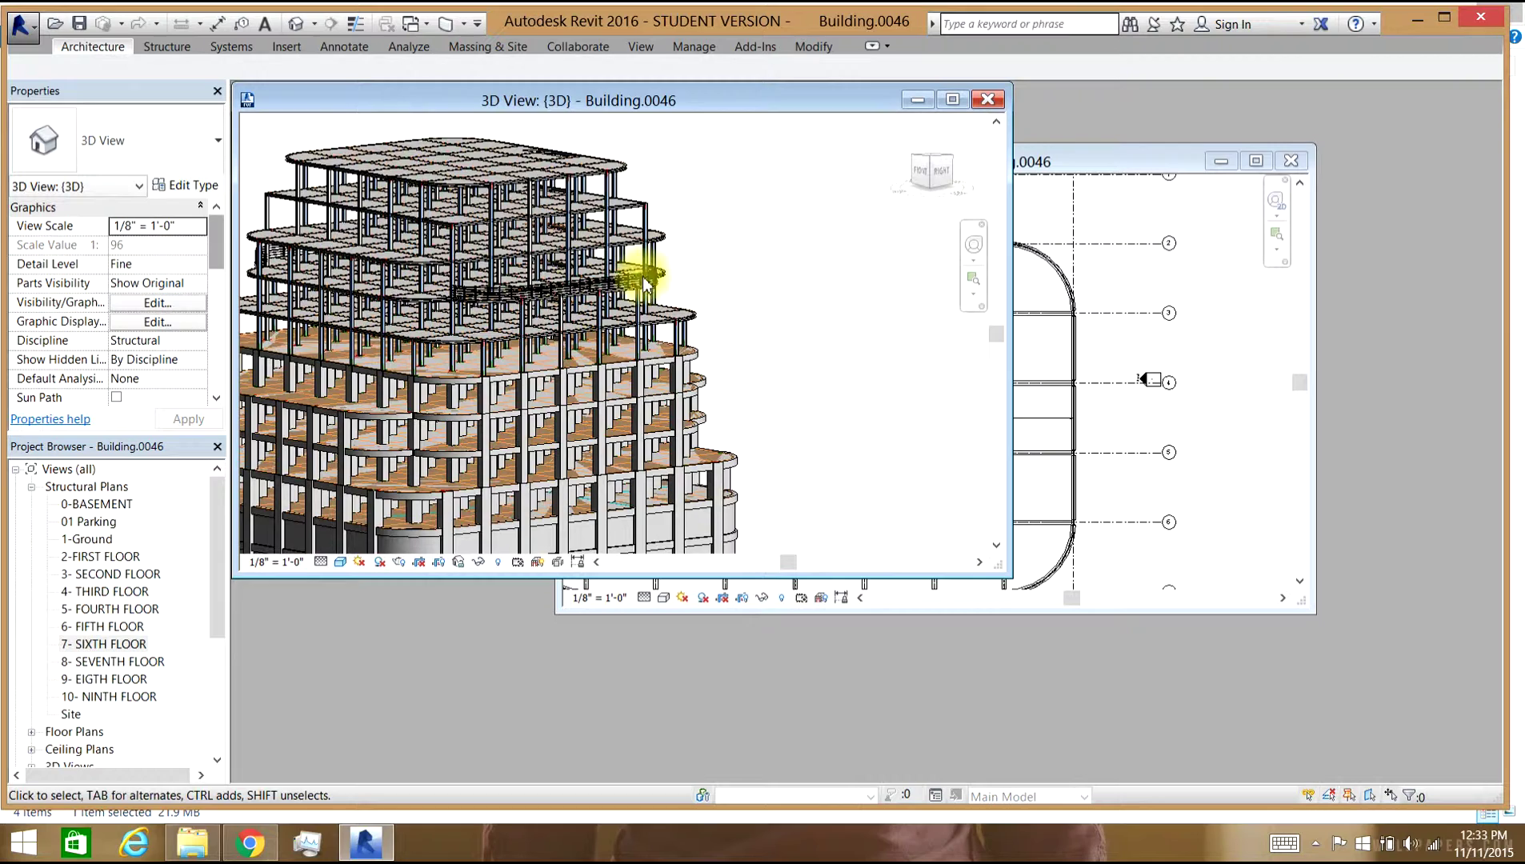
{"action": "scroll", "coordinate": [538, 280], "scroll_direction": "up", "scroll_amount": 5}
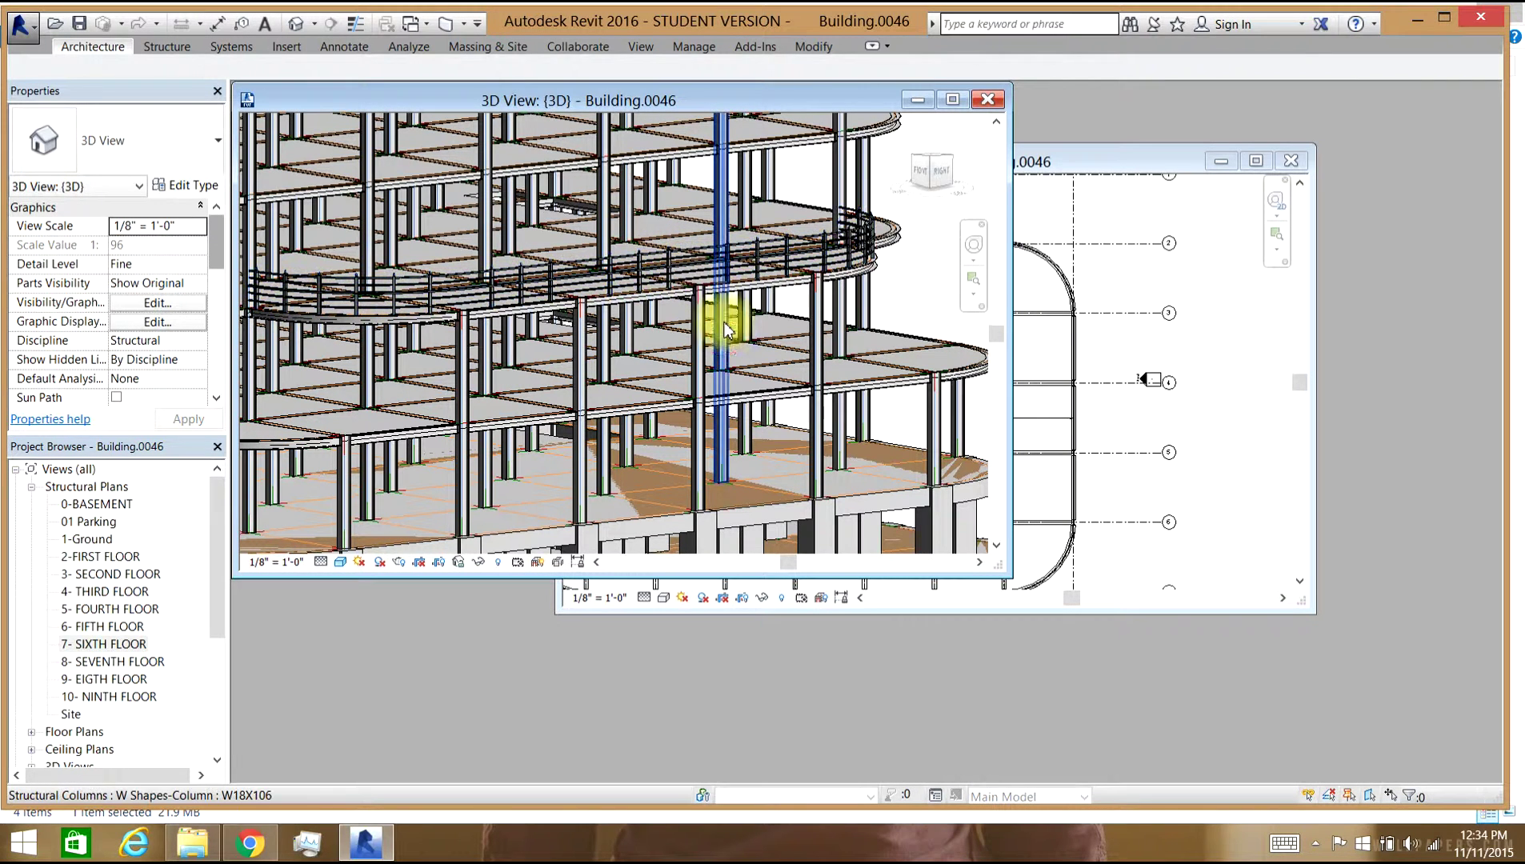
Select the new sixth-floor railing in the 3D view and open its type properties.
{"action": "left_click", "coordinate": [1098, 158]}
{"action": "scroll", "coordinate": [1064, 310], "scroll_direction": "down", "scroll_amount": 2}
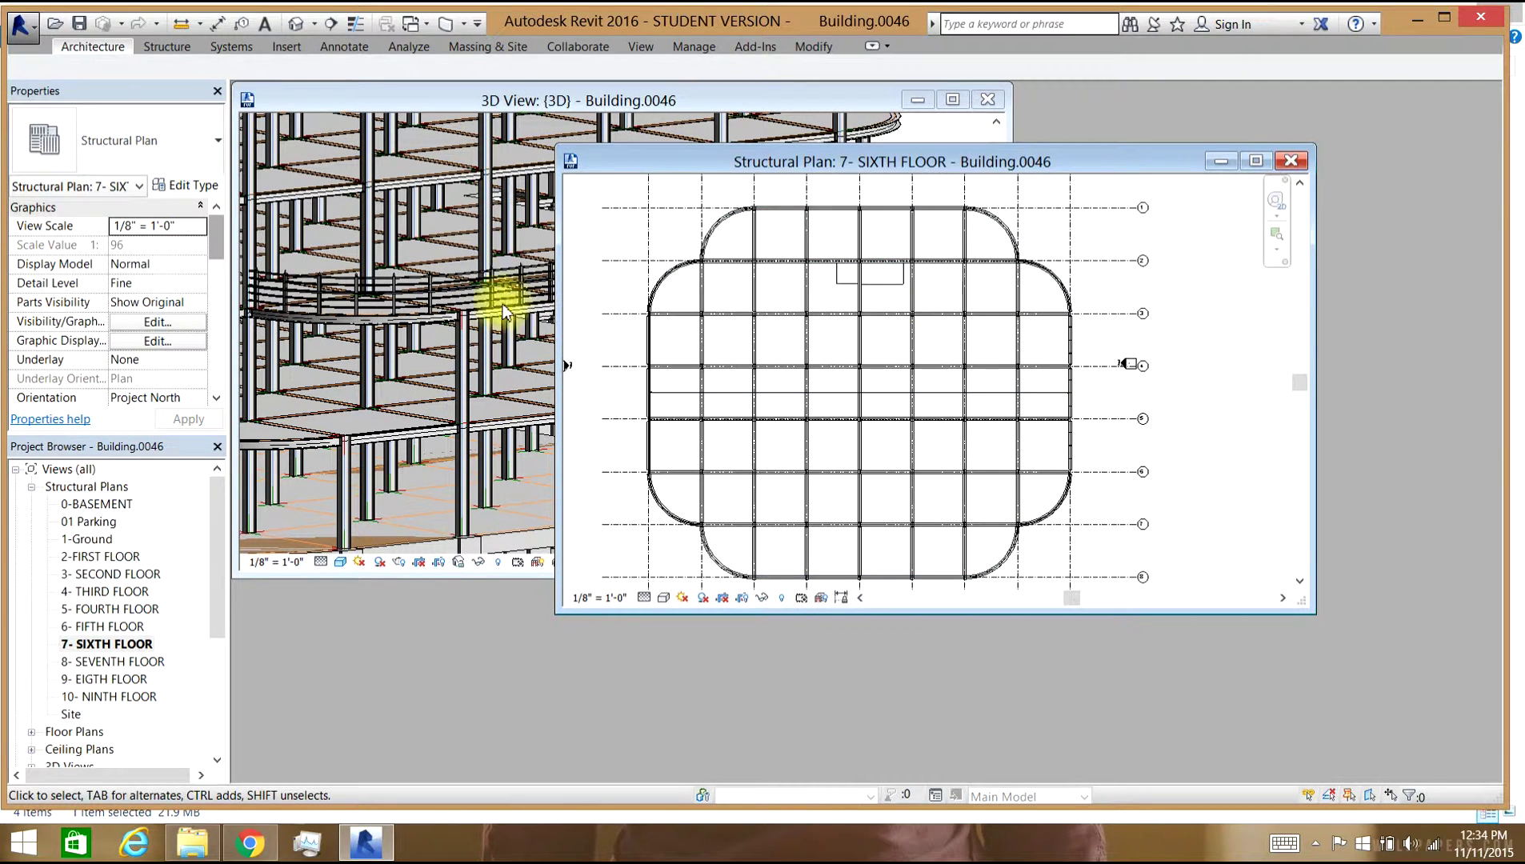
{"action": "left_click", "coordinate": [462, 280]}
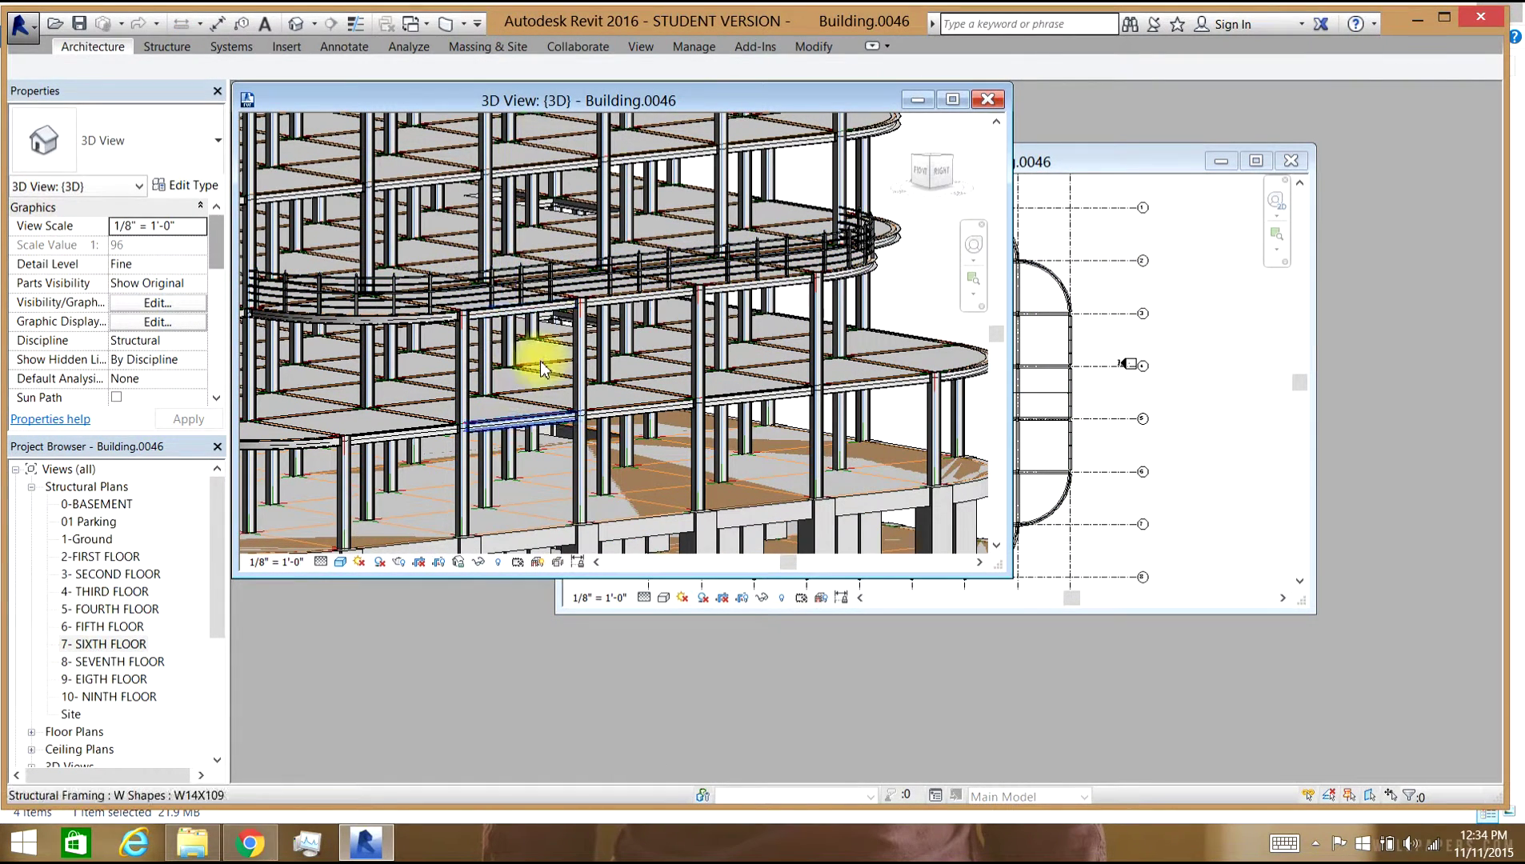
{"action": "left_click", "coordinate": [509, 288]}
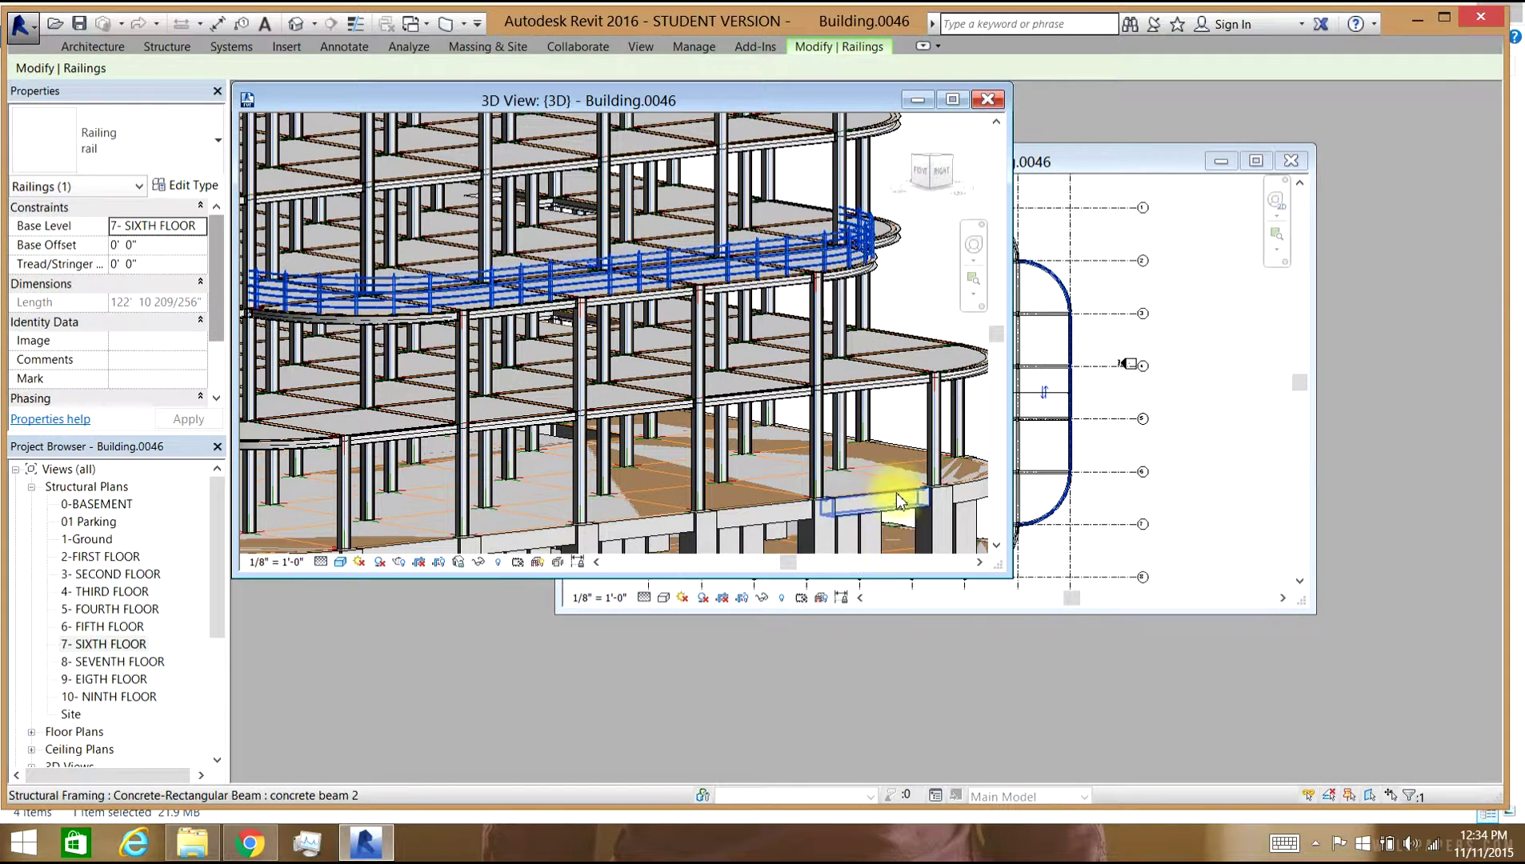
{"action": "scroll", "coordinate": [393, 288], "scroll_direction": "up", "scroll_amount": 5}
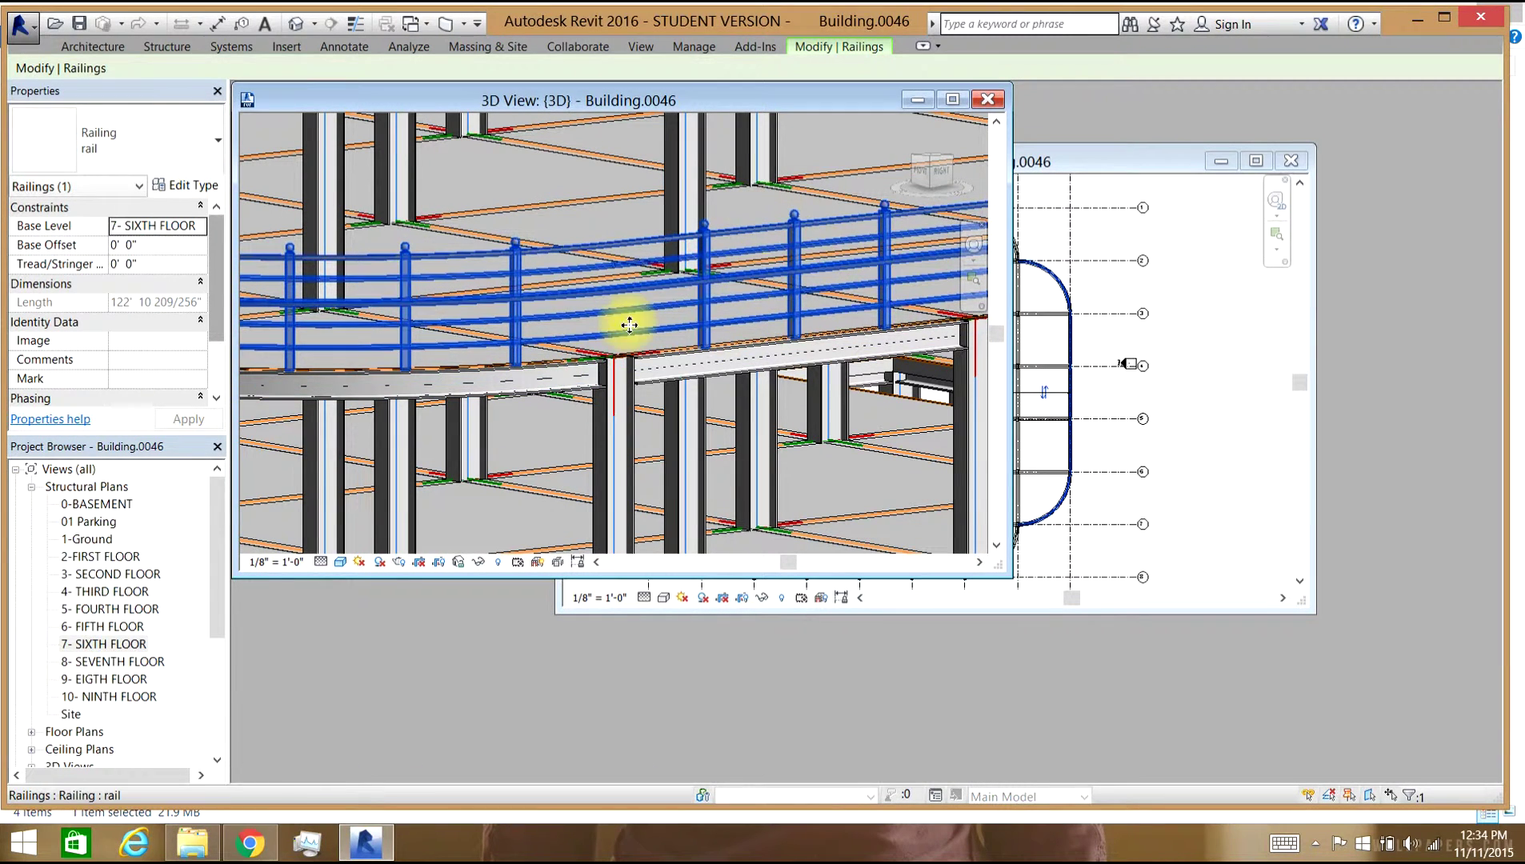
{"action": "left_click", "coordinate": [184, 186]}
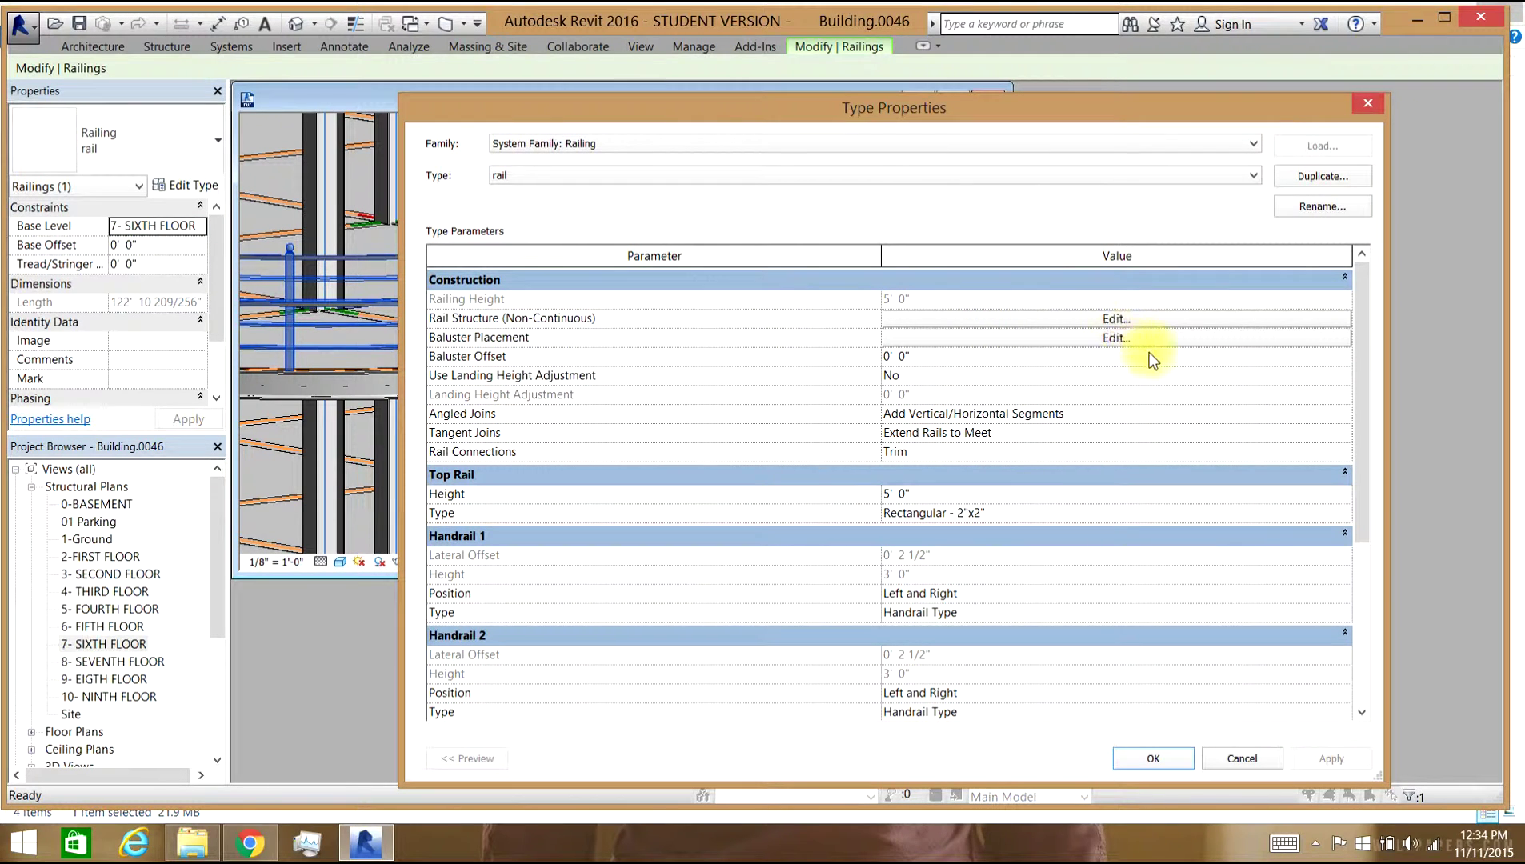
Set the regular baluster family to Post - Square w Ball : 6 1/4" in Baluster Placement.
{"action": "left_click", "coordinate": [1117, 337]}
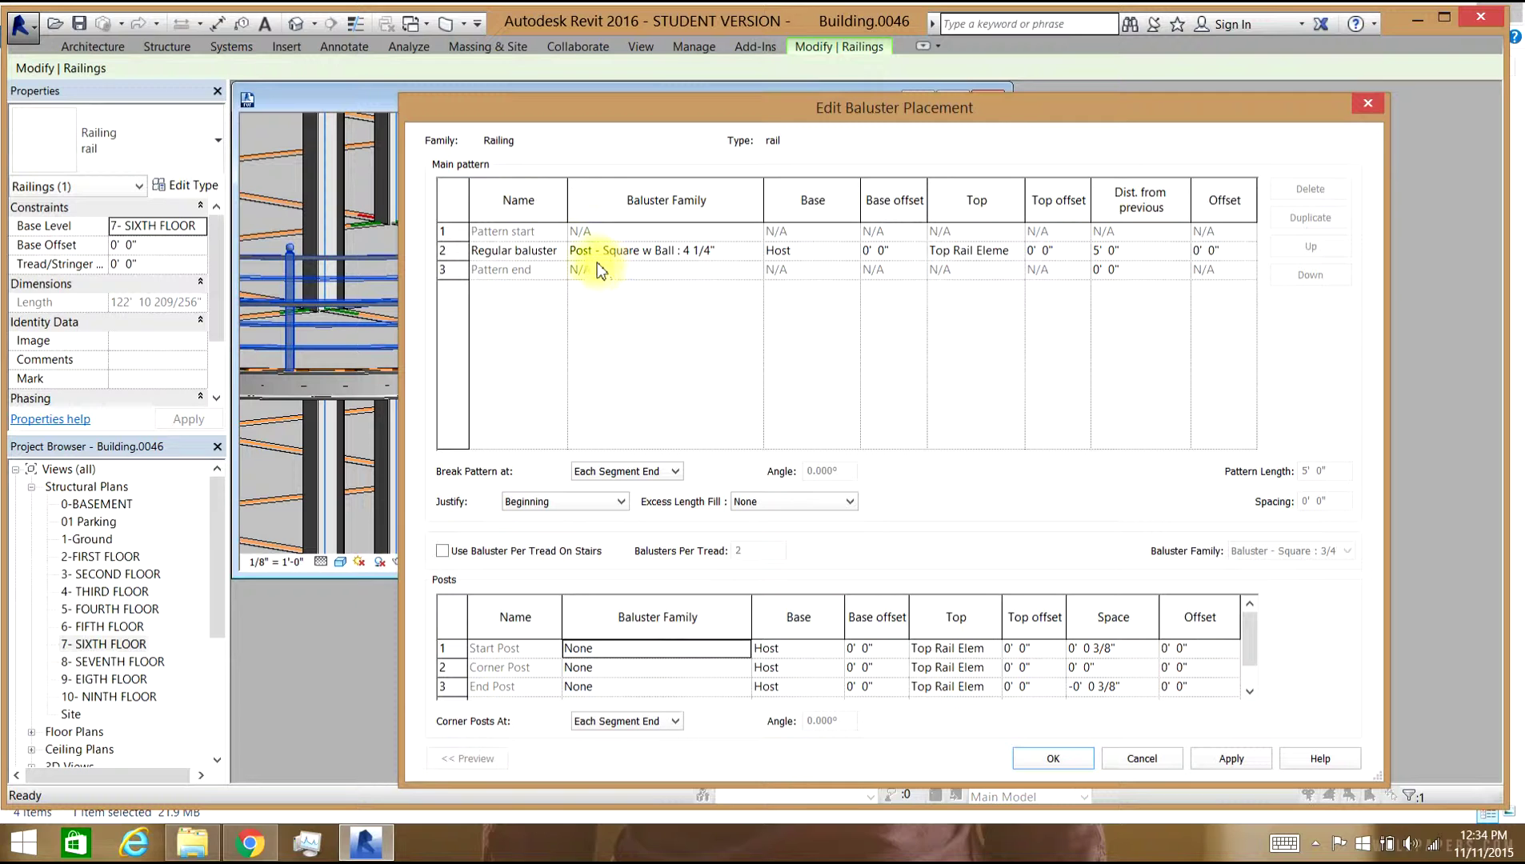
{"action": "left_click", "coordinate": [712, 255]}
{"action": "left_click", "coordinate": [755, 250]}
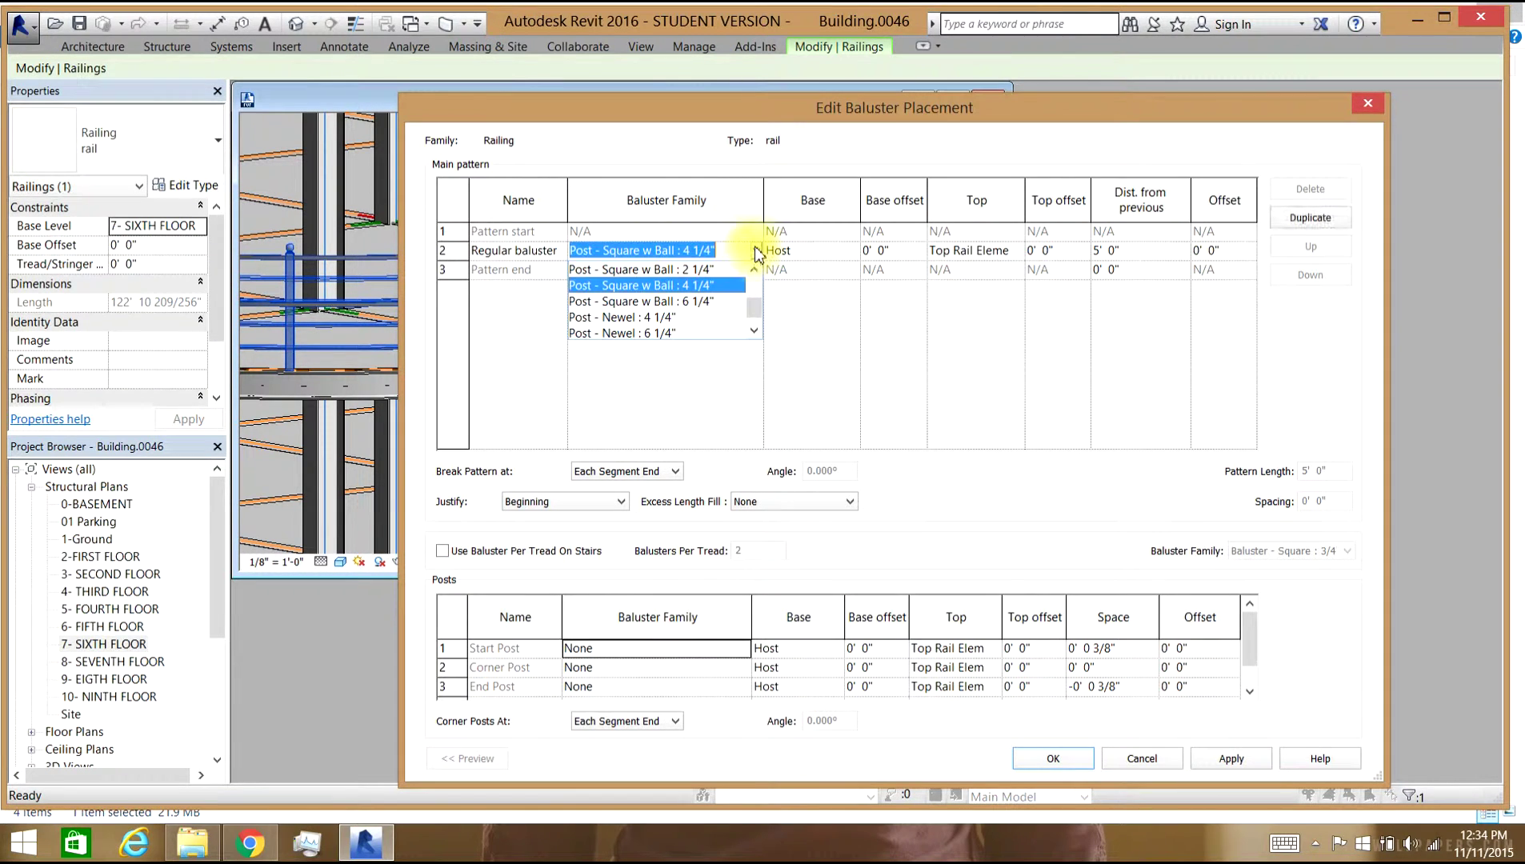
{"action": "left_click", "coordinate": [702, 307]}
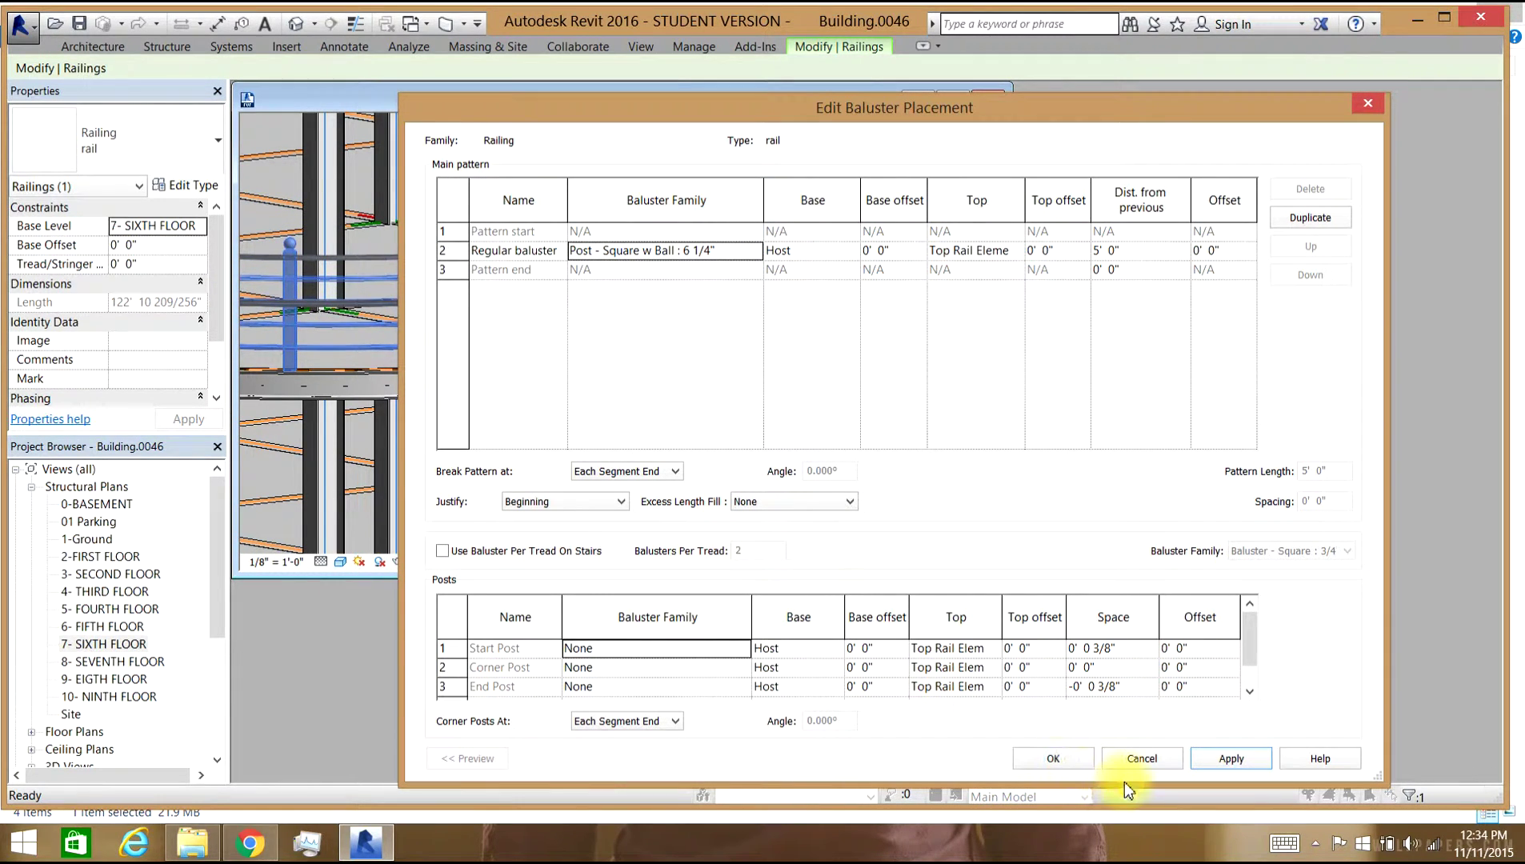
{"action": "left_click", "coordinate": [1055, 759]}
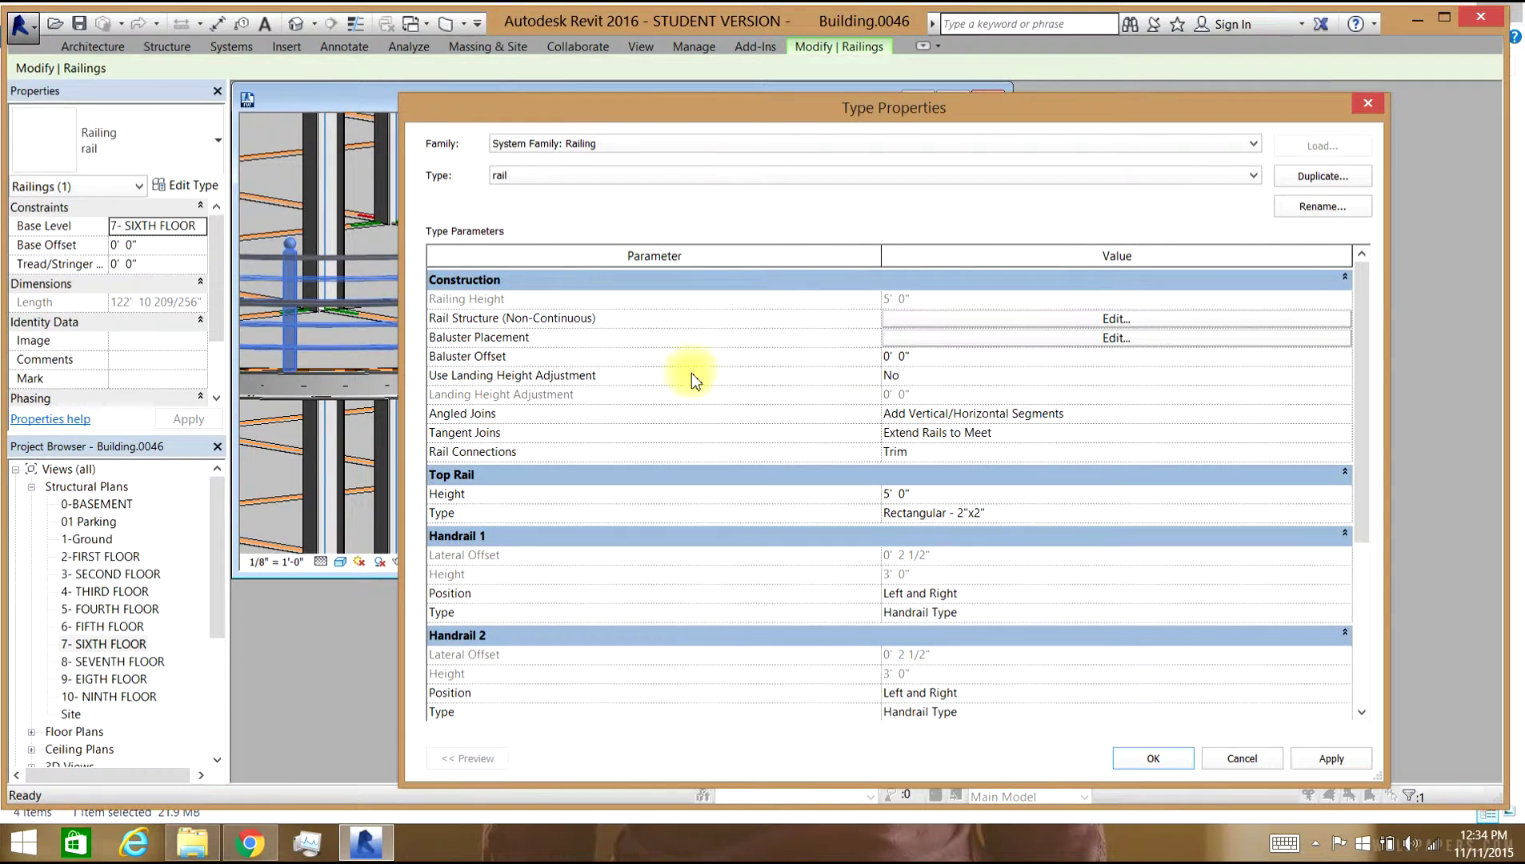
{"action": "left_click_drag", "start_coordinate": [690, 117], "coordinate": [612, 445]}
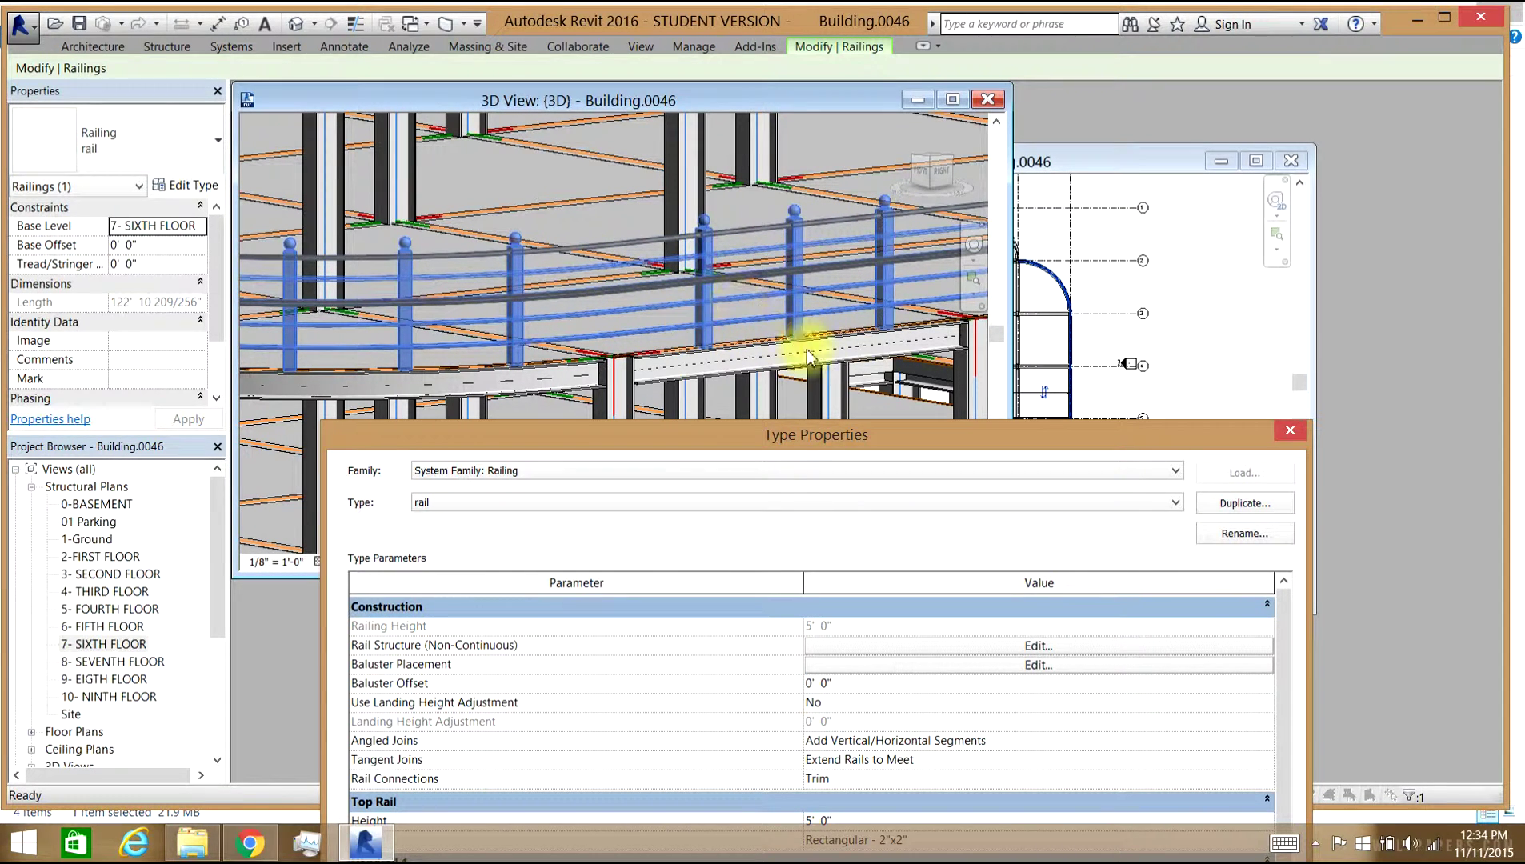
{"action": "left_click_drag", "start_coordinate": [778, 444], "coordinate": [713, 108]}
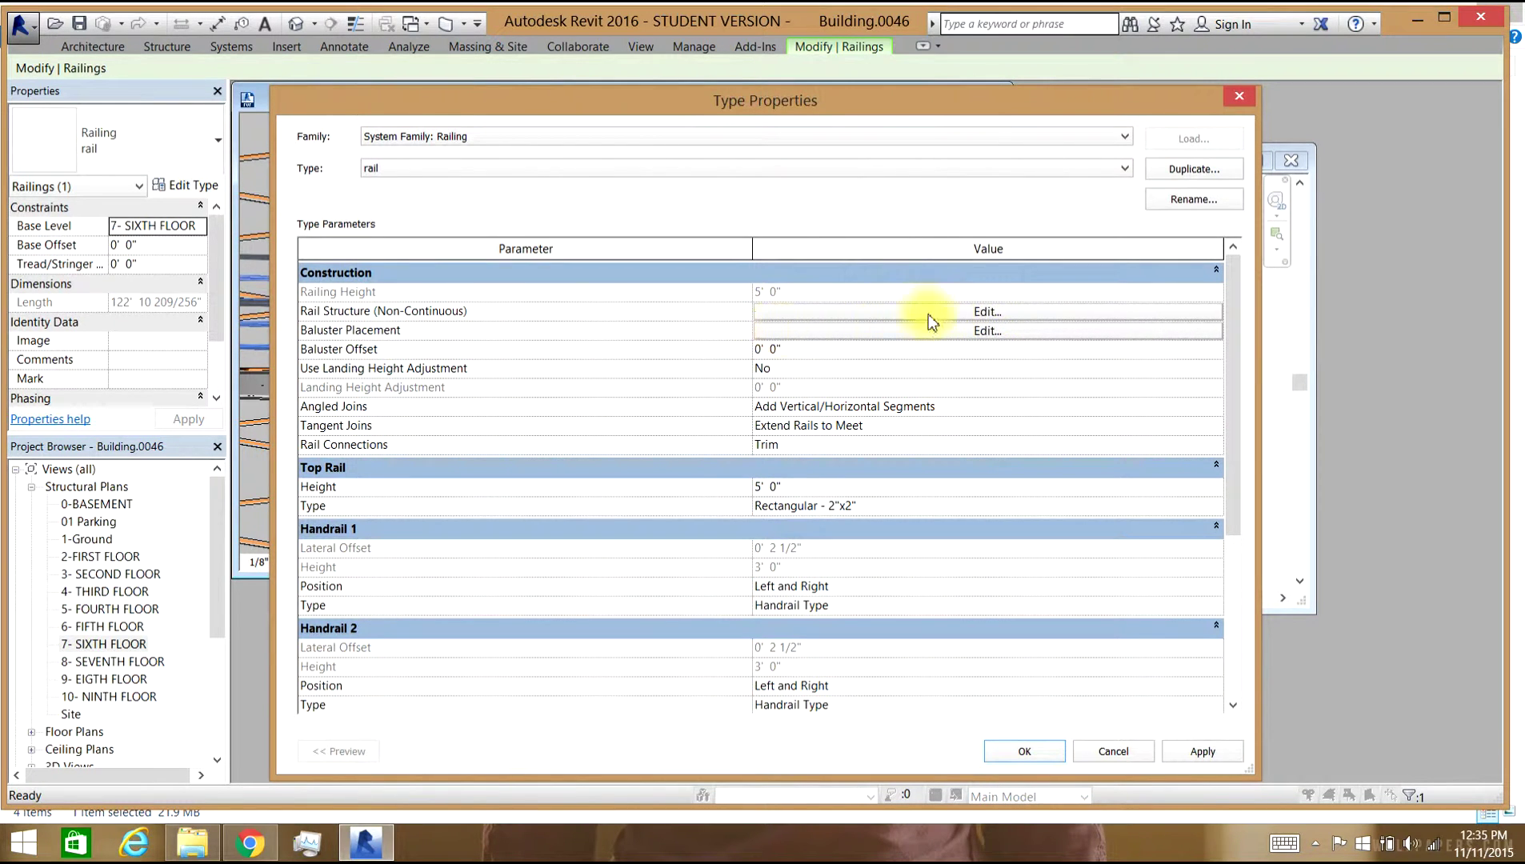
Open the non-continuous rail structure and set rail 4's profile to Circular Rail : 1/8".
{"action": "left_click", "coordinate": [982, 312]}
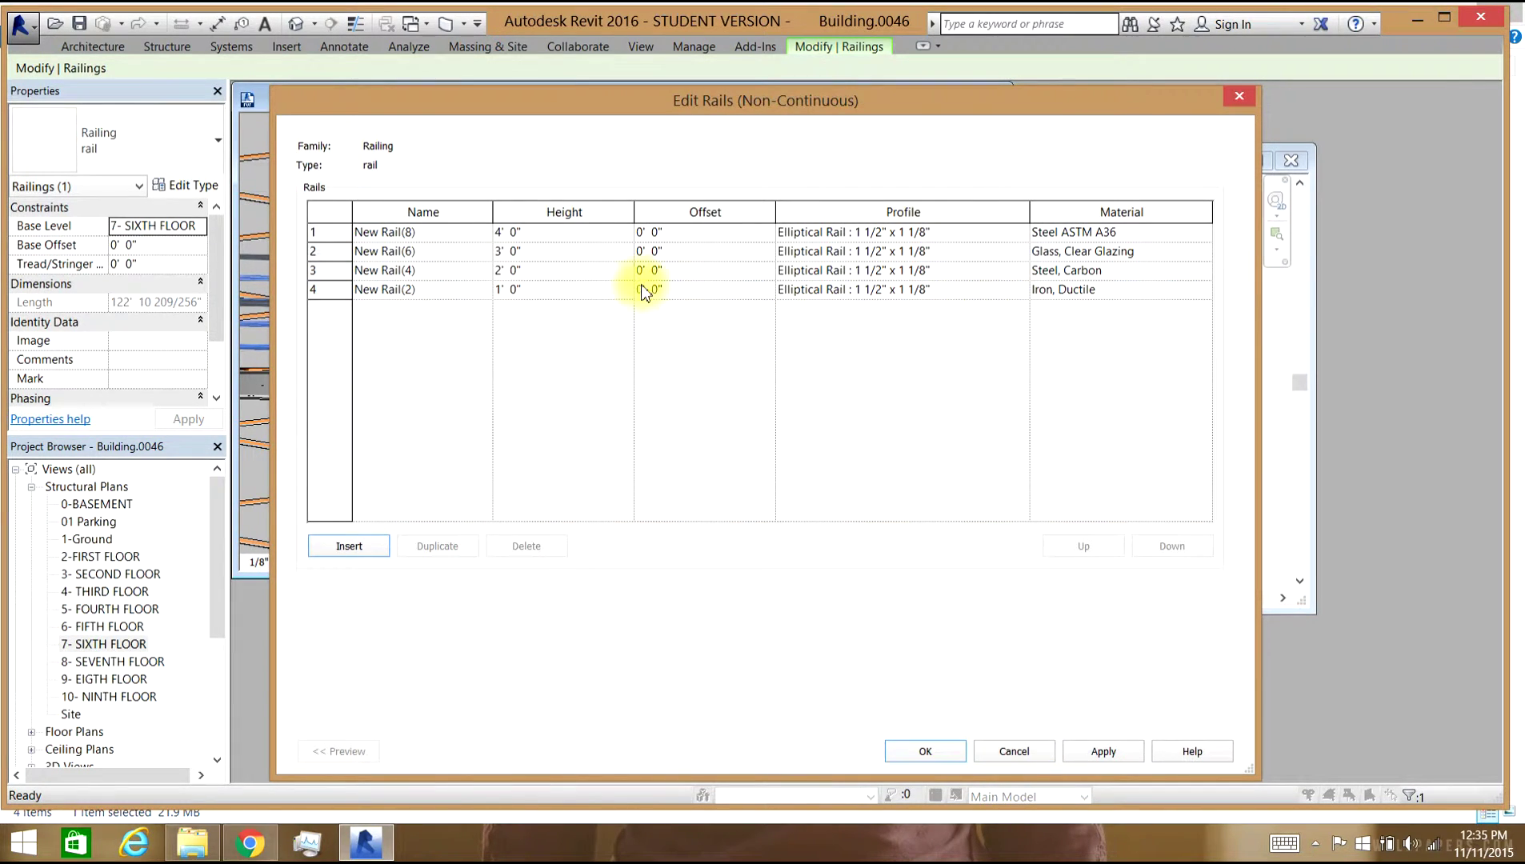
{"action": "left_click_drag", "start_coordinate": [461, 100], "coordinate": [792, 276]}
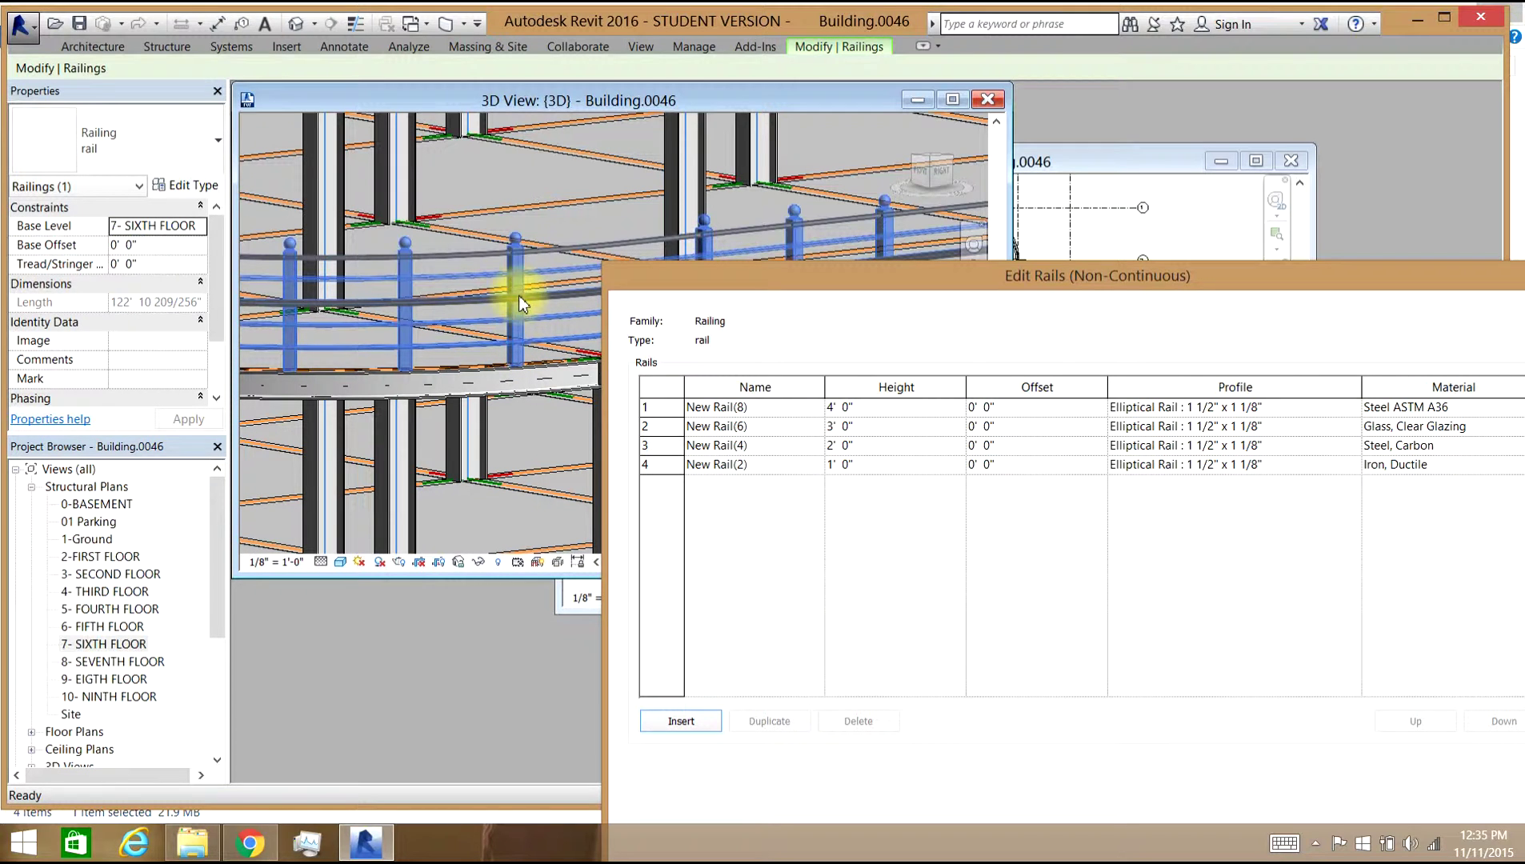
{"action": "left_click_drag", "start_coordinate": [860, 274], "coordinate": [652, 217]}
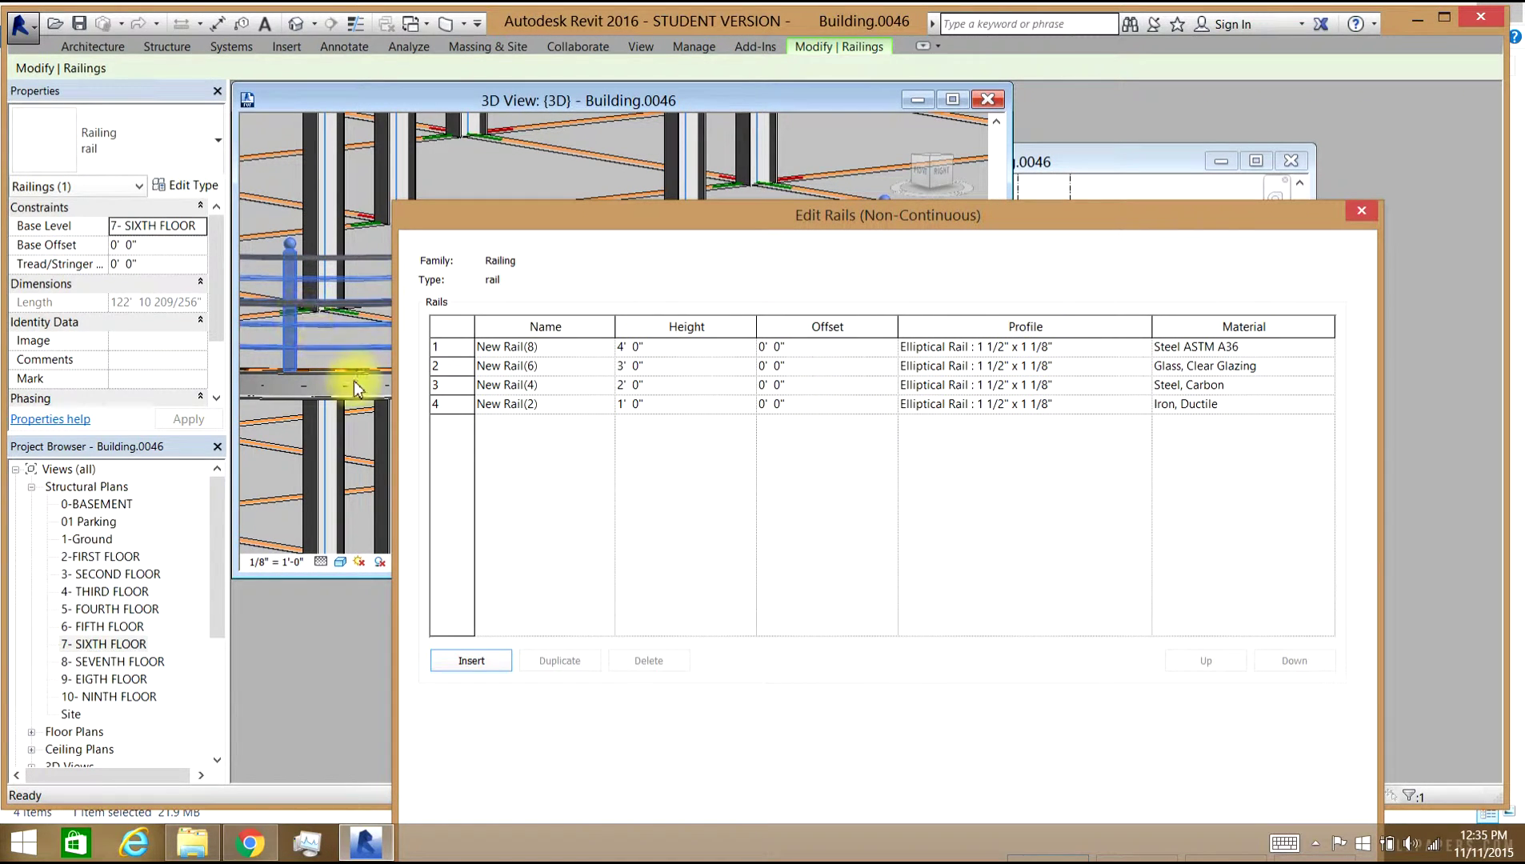
{"action": "left_click_drag", "start_coordinate": [1008, 225], "coordinate": [1109, 212]}
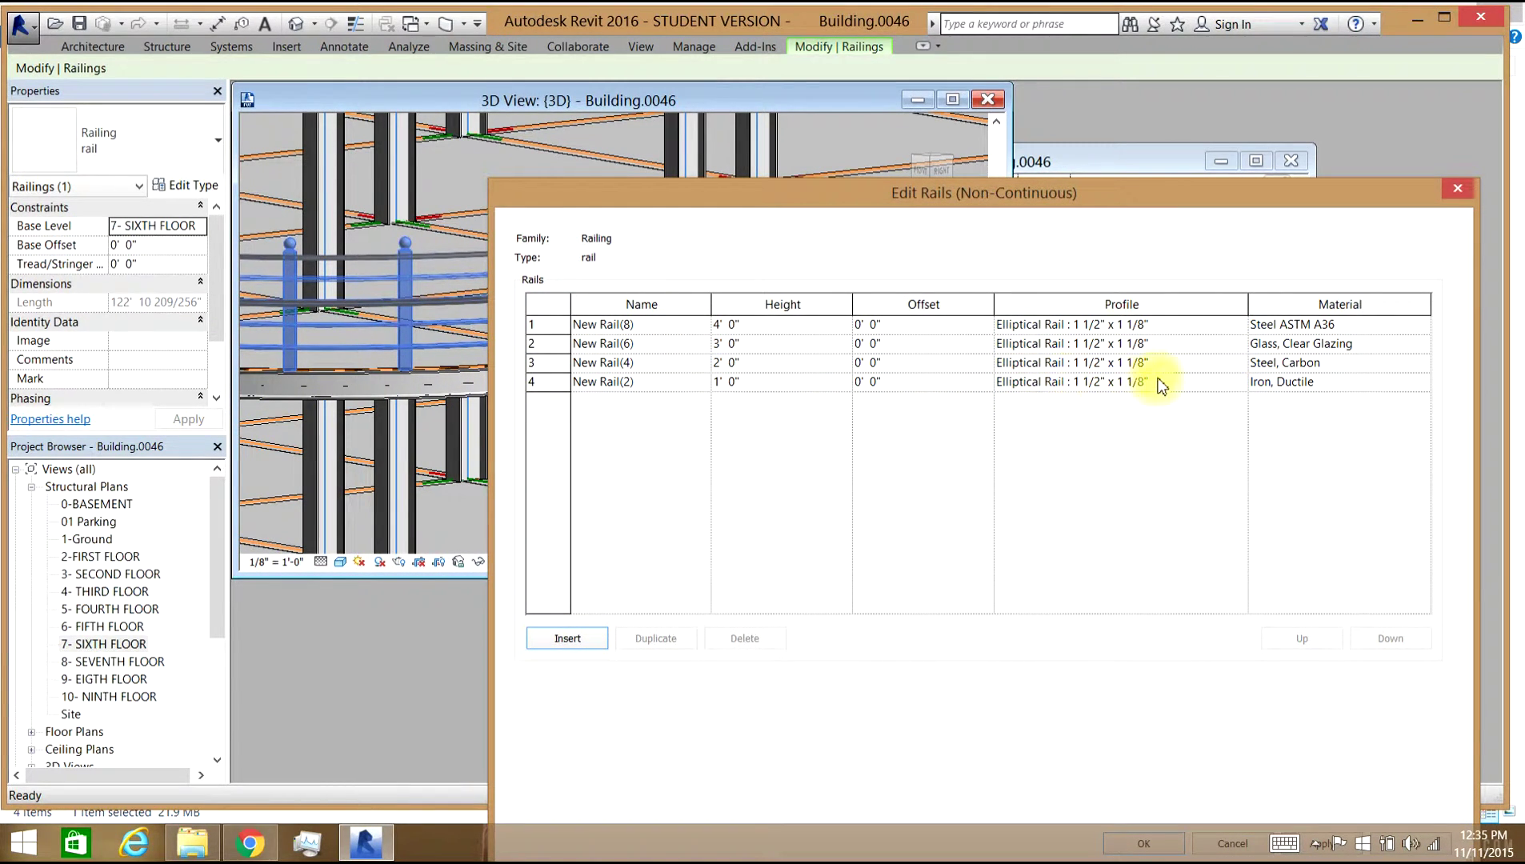
{"action": "left_click", "coordinate": [1237, 384]}
{"action": "left_click", "coordinate": [1239, 383]}
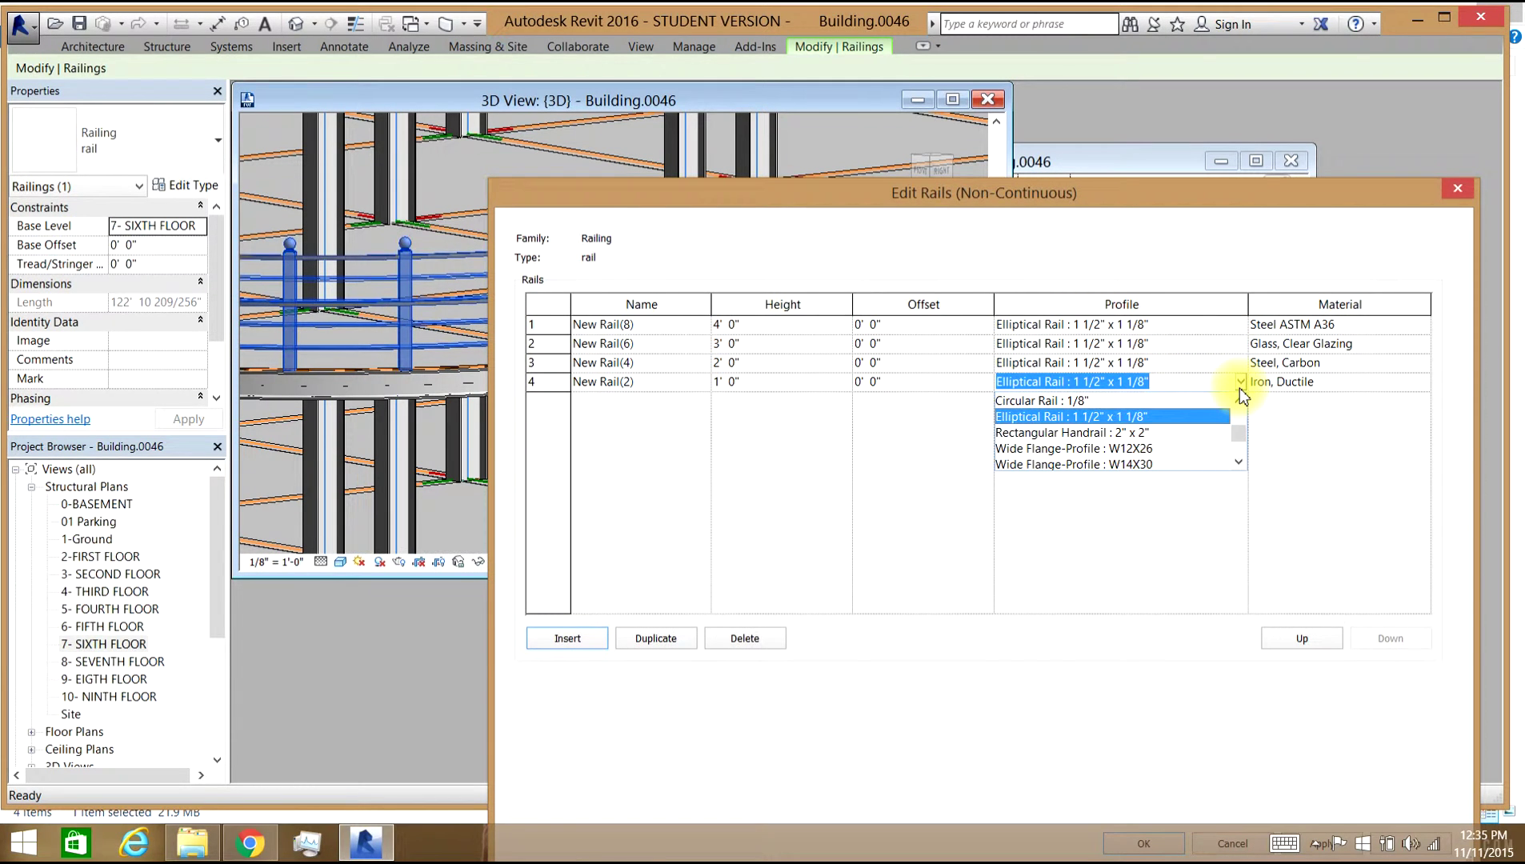
{"action": "left_click", "coordinate": [1239, 388]}
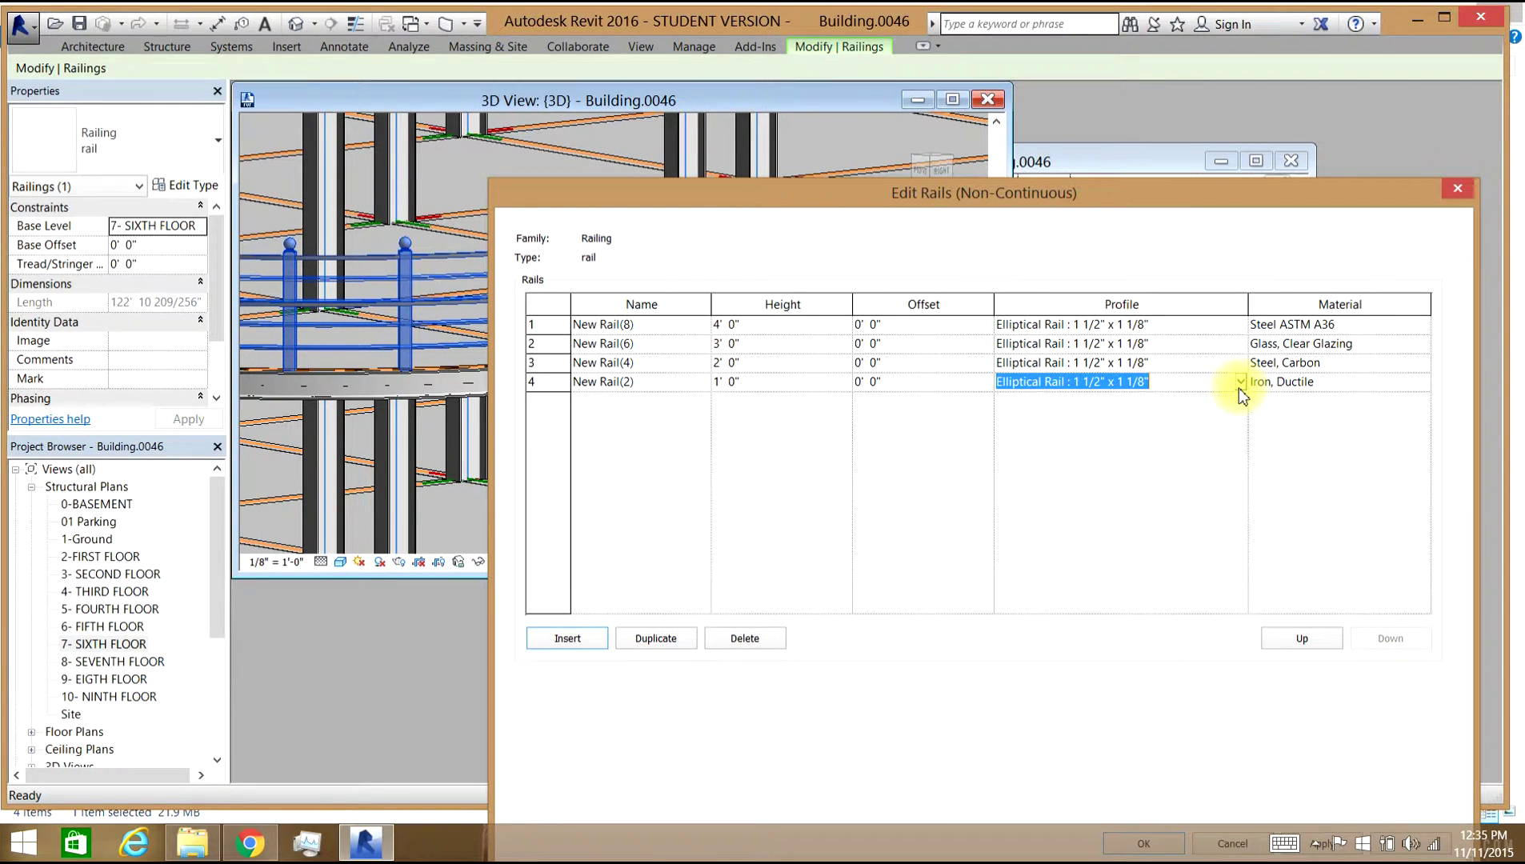
{"action": "left_click", "coordinate": [1238, 383]}
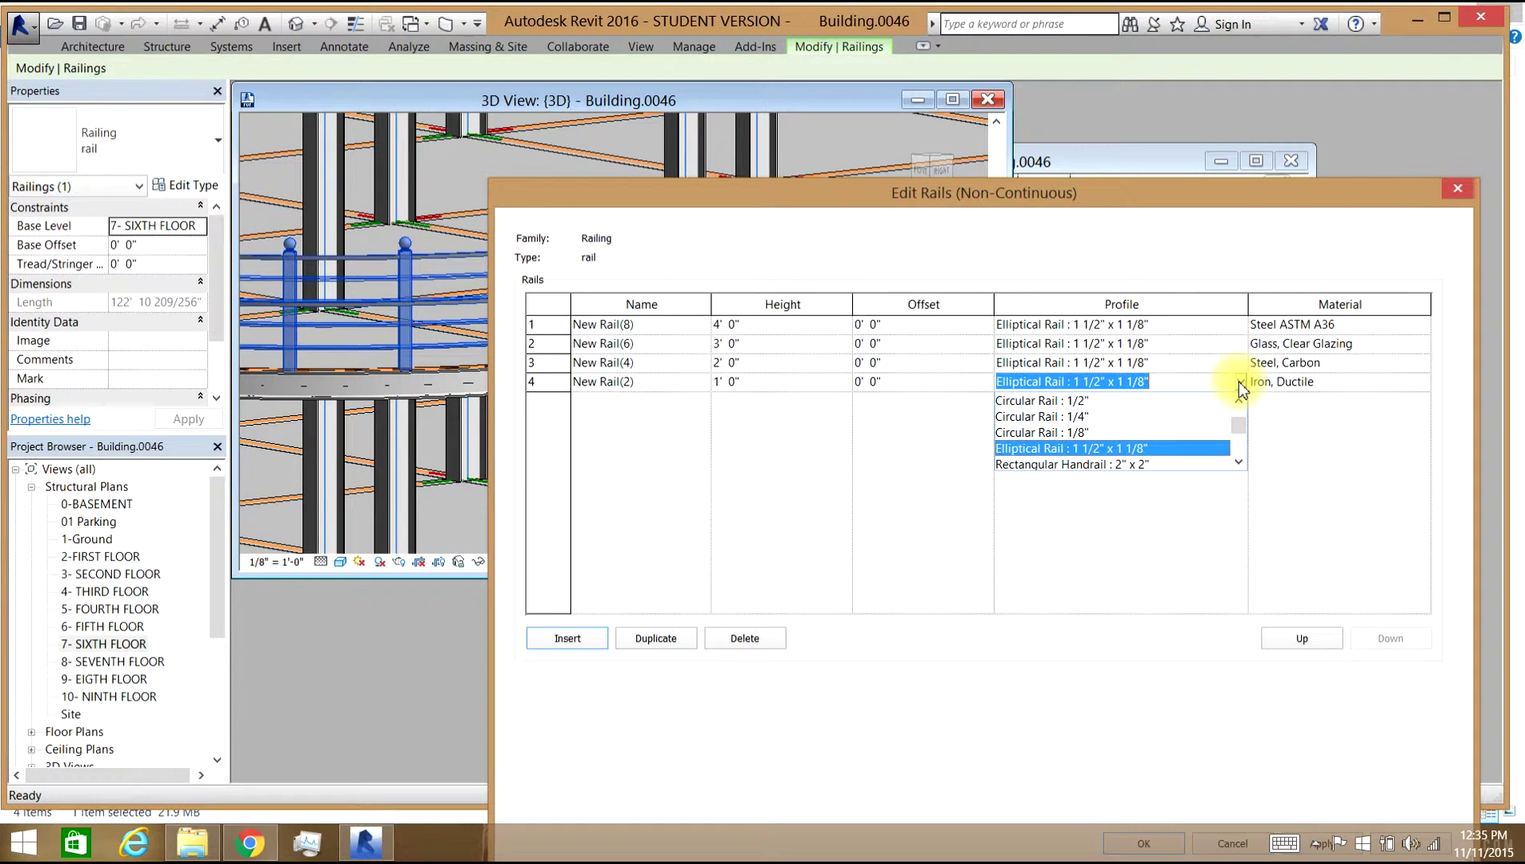
{"action": "mouse_move", "coordinate": [1240, 429]}
{"action": "left_mouse_down"}
{"action": "mouse_move", "coordinate": [1240, 445]}
{"action": "mouse_move", "coordinate": [1230, 404]}
{"action": "left_mouse_up"}
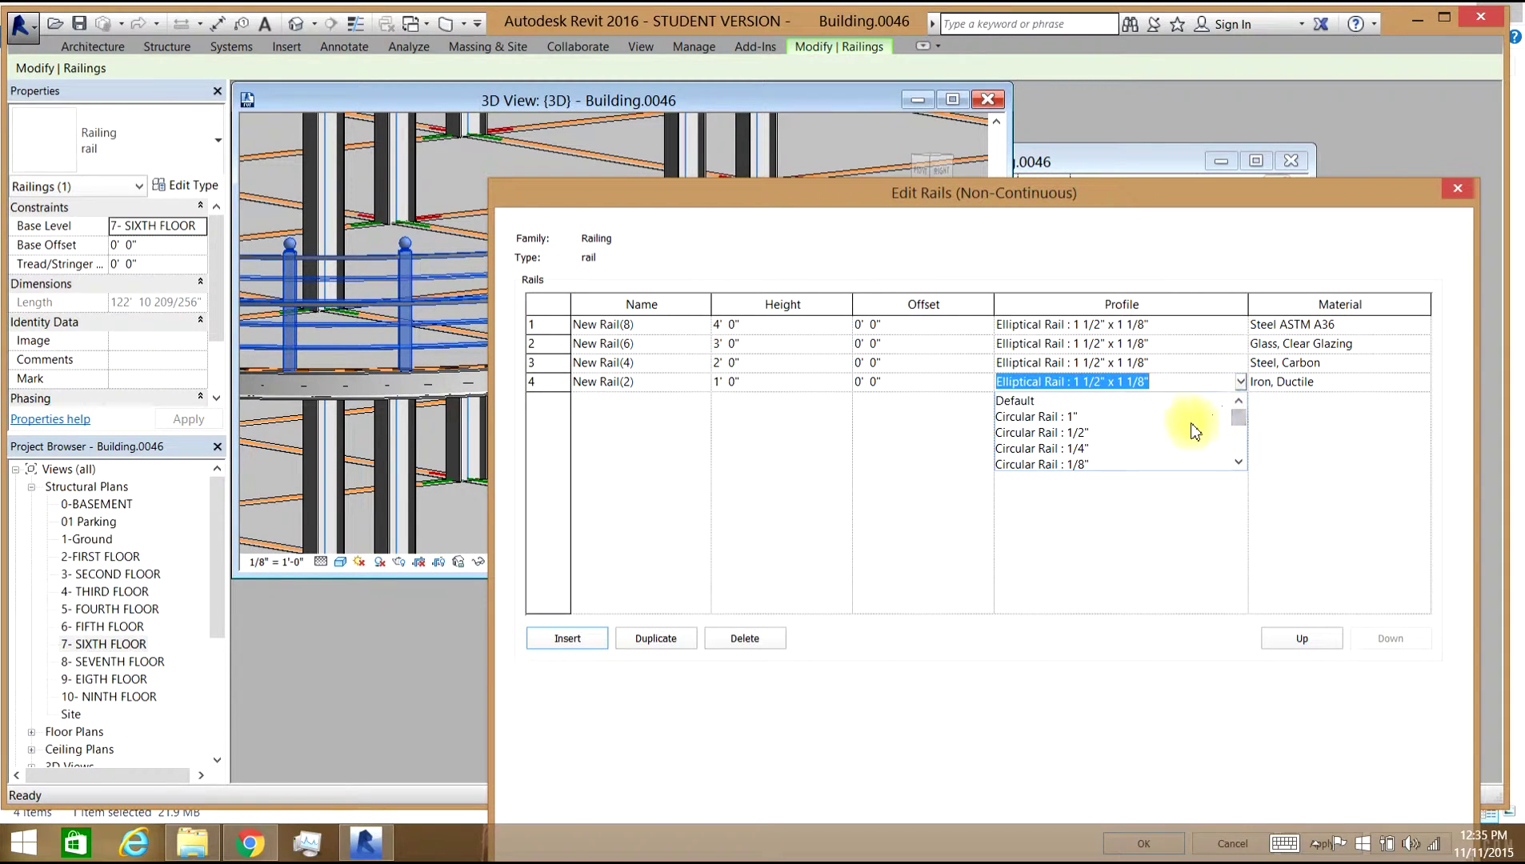
{"action": "left_click", "coordinate": [1044, 466]}
Set rails 3, 2 and 1 to the Circular Rail : 1/8" profile as well.
{"action": "left_click", "coordinate": [1237, 362]}
{"action": "left_click", "coordinate": [1241, 362]}
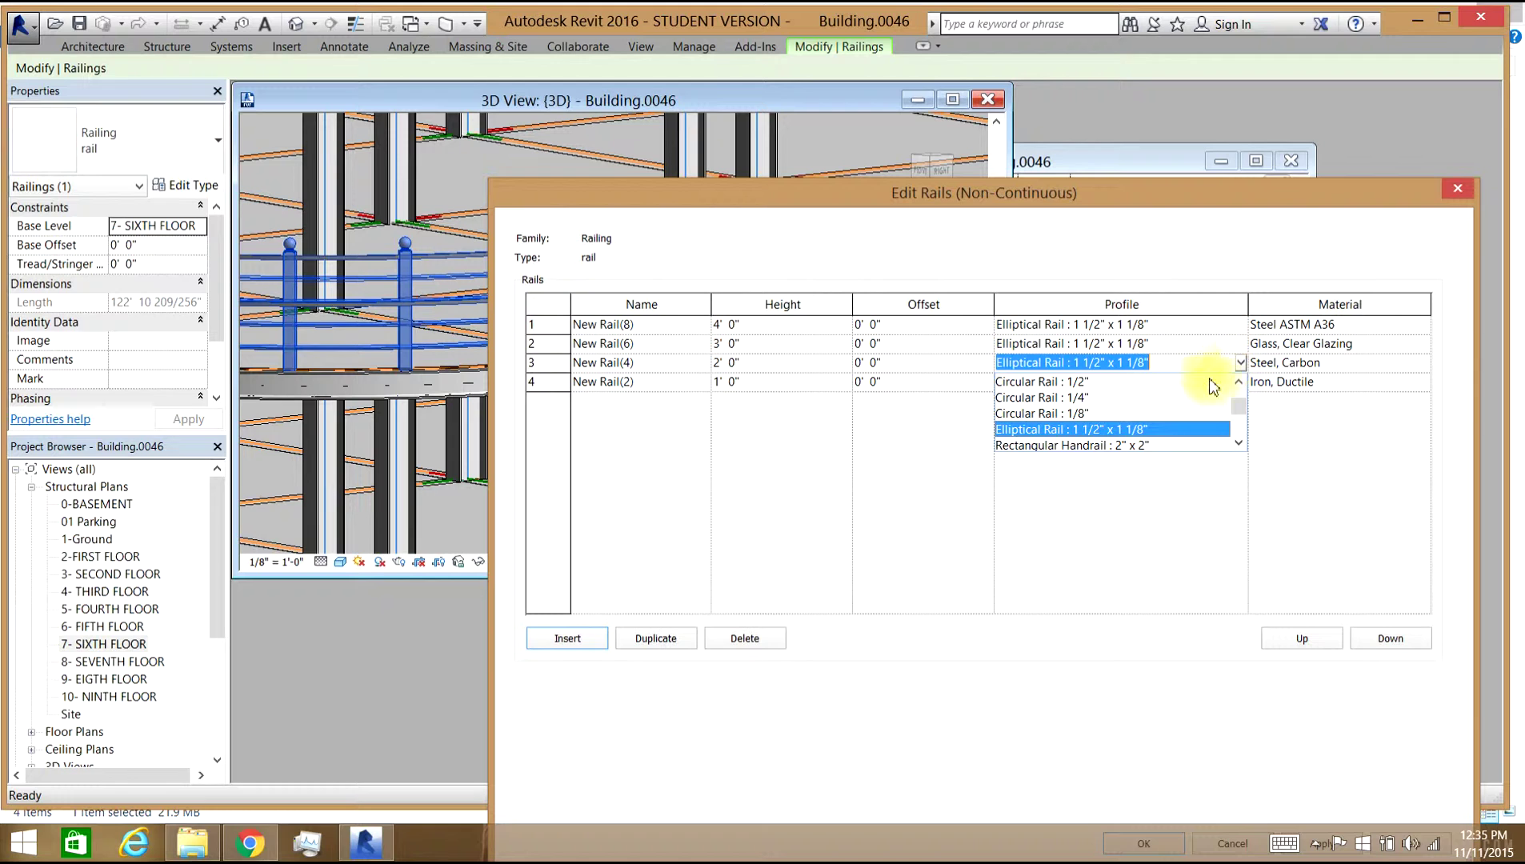
{"action": "left_click", "coordinate": [1080, 429]}
{"action": "left_click", "coordinate": [1241, 343]}
{"action": "left_click", "coordinate": [1241, 343]}
{"action": "left_click", "coordinate": [1241, 343]}
{"action": "left_click", "coordinate": [1135, 394]}
{"action": "left_click", "coordinate": [1239, 327]}
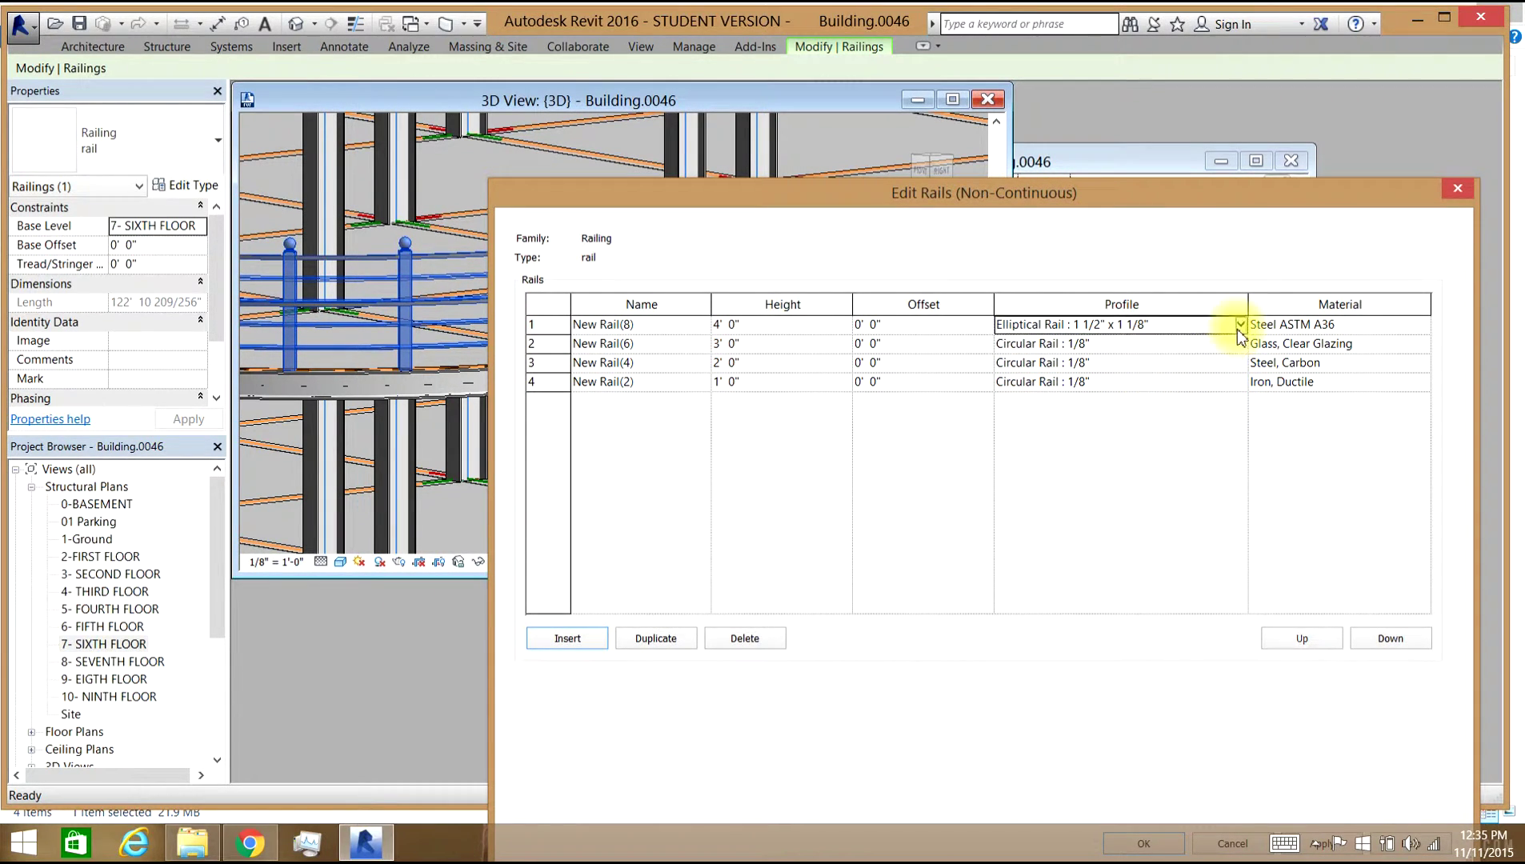
{"action": "left_click", "coordinate": [1238, 327]}
{"action": "left_click", "coordinate": [1144, 379]}
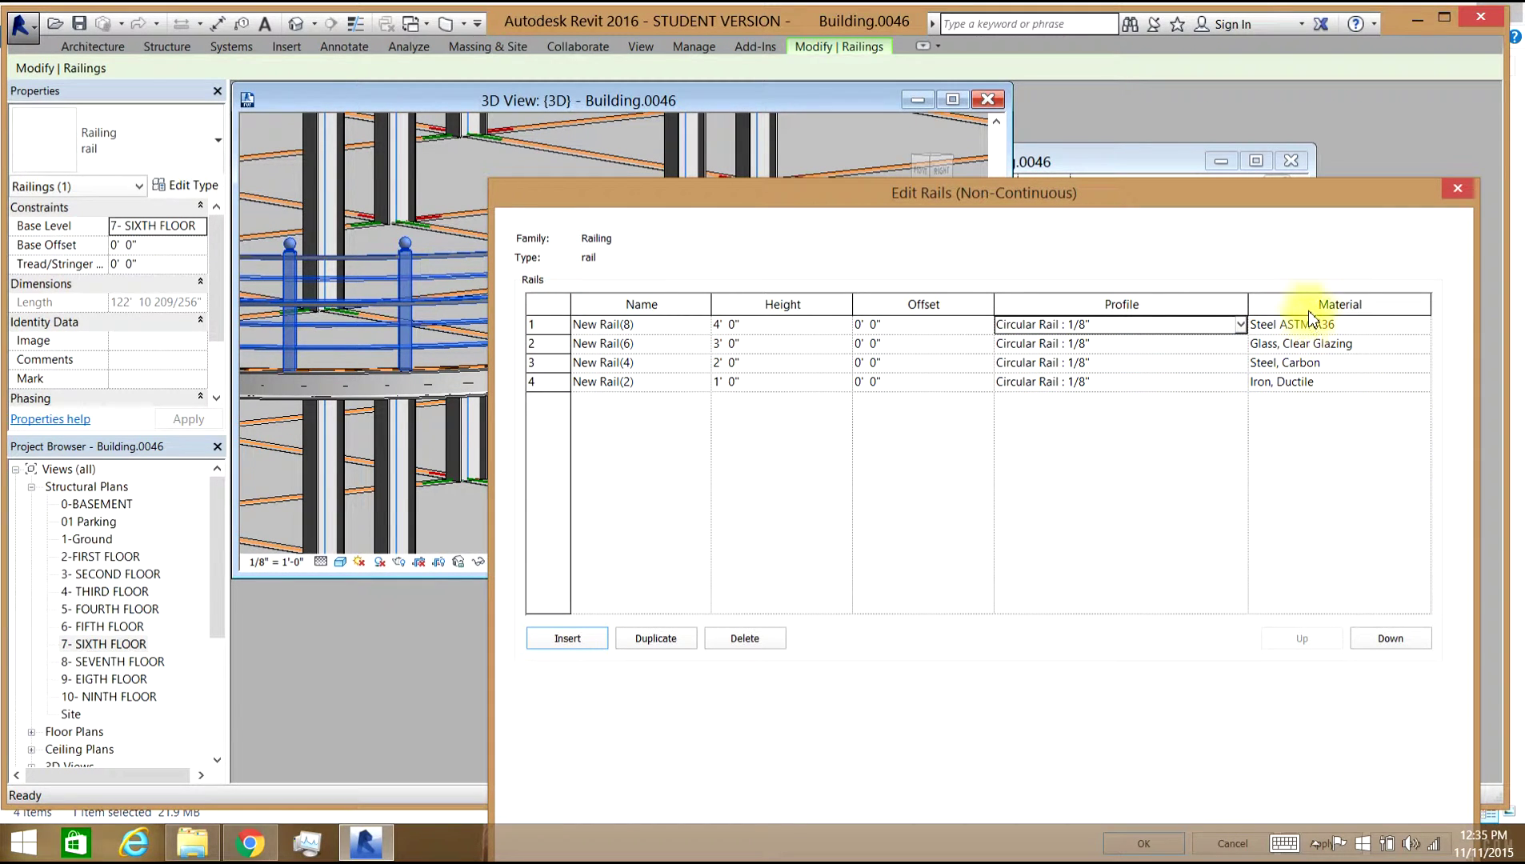
{"action": "left_click_drag", "start_coordinate": [1277, 193], "coordinate": [1274, 105]}
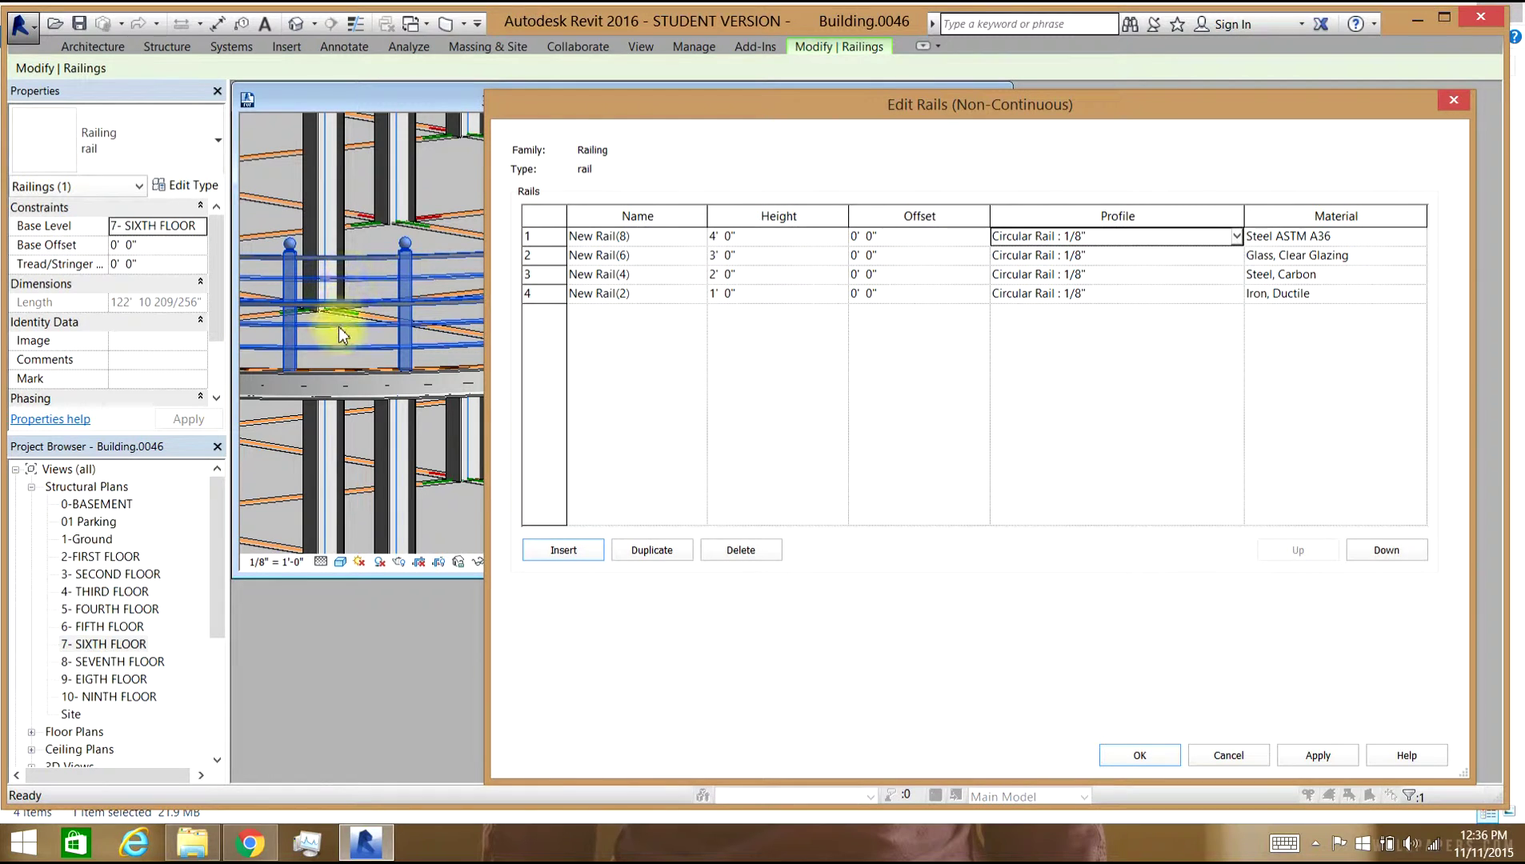
Replace the top rail's Steel ASTM A36 material with Glass at about 77 transparency.
{"action": "left_click", "coordinate": [1349, 235]}
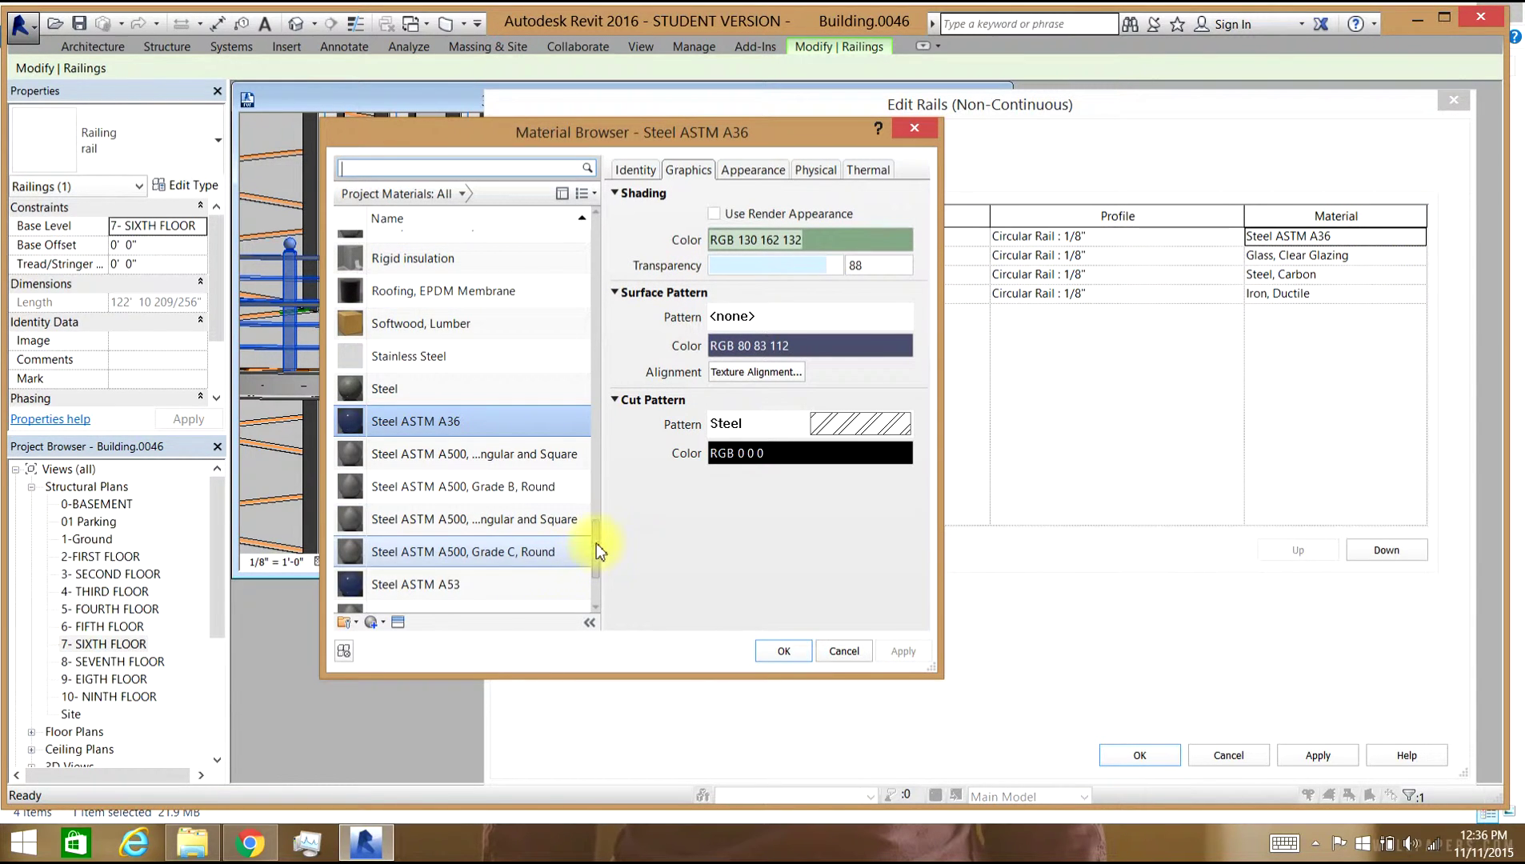
{"action": "left_click_drag", "start_coordinate": [596, 535], "coordinate": [617, 412]}
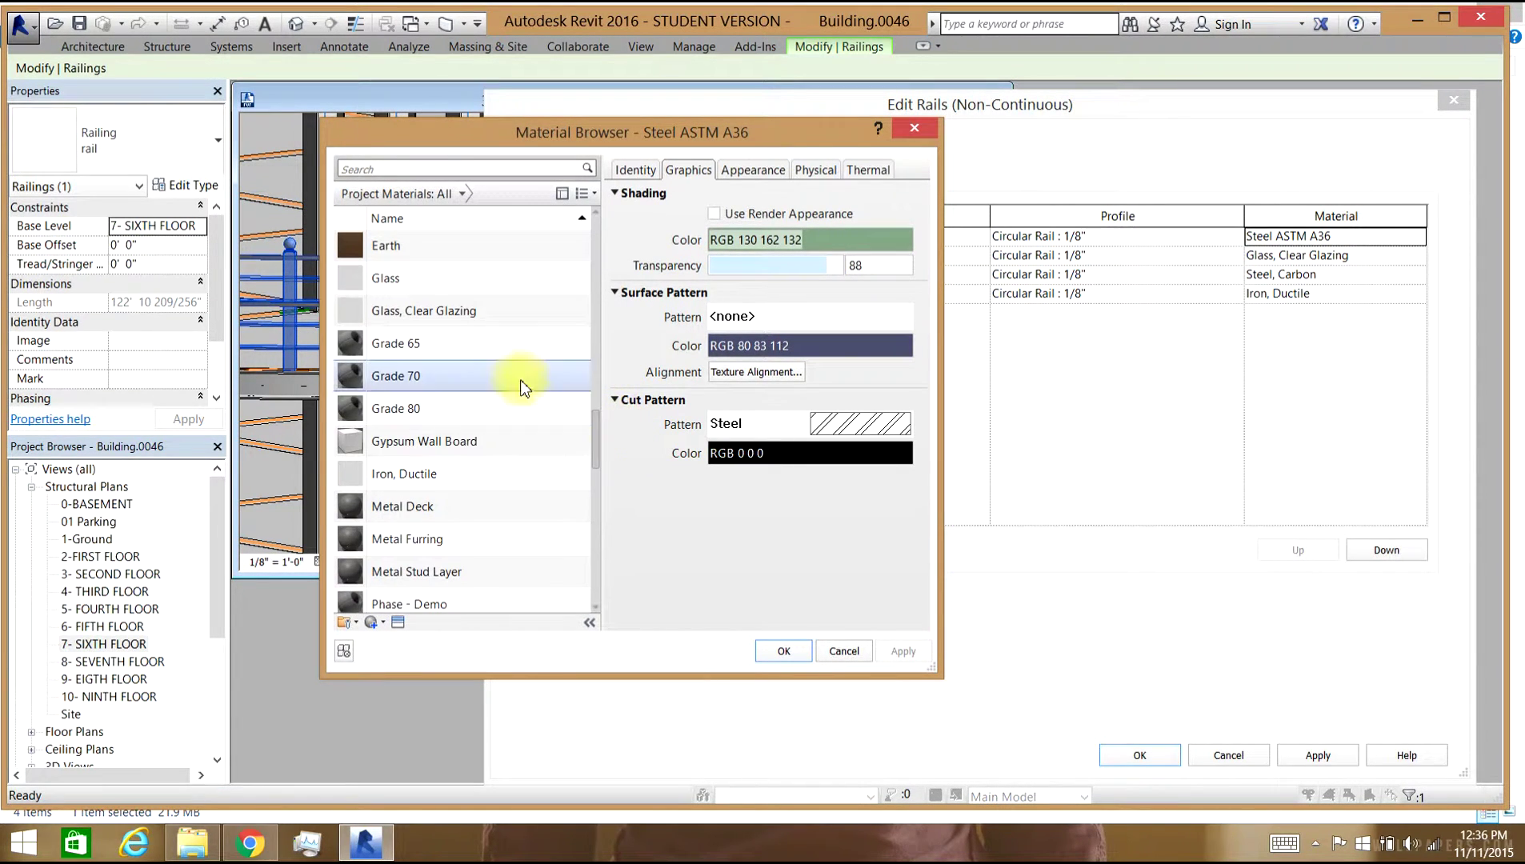
{"action": "left_click", "coordinate": [408, 288]}
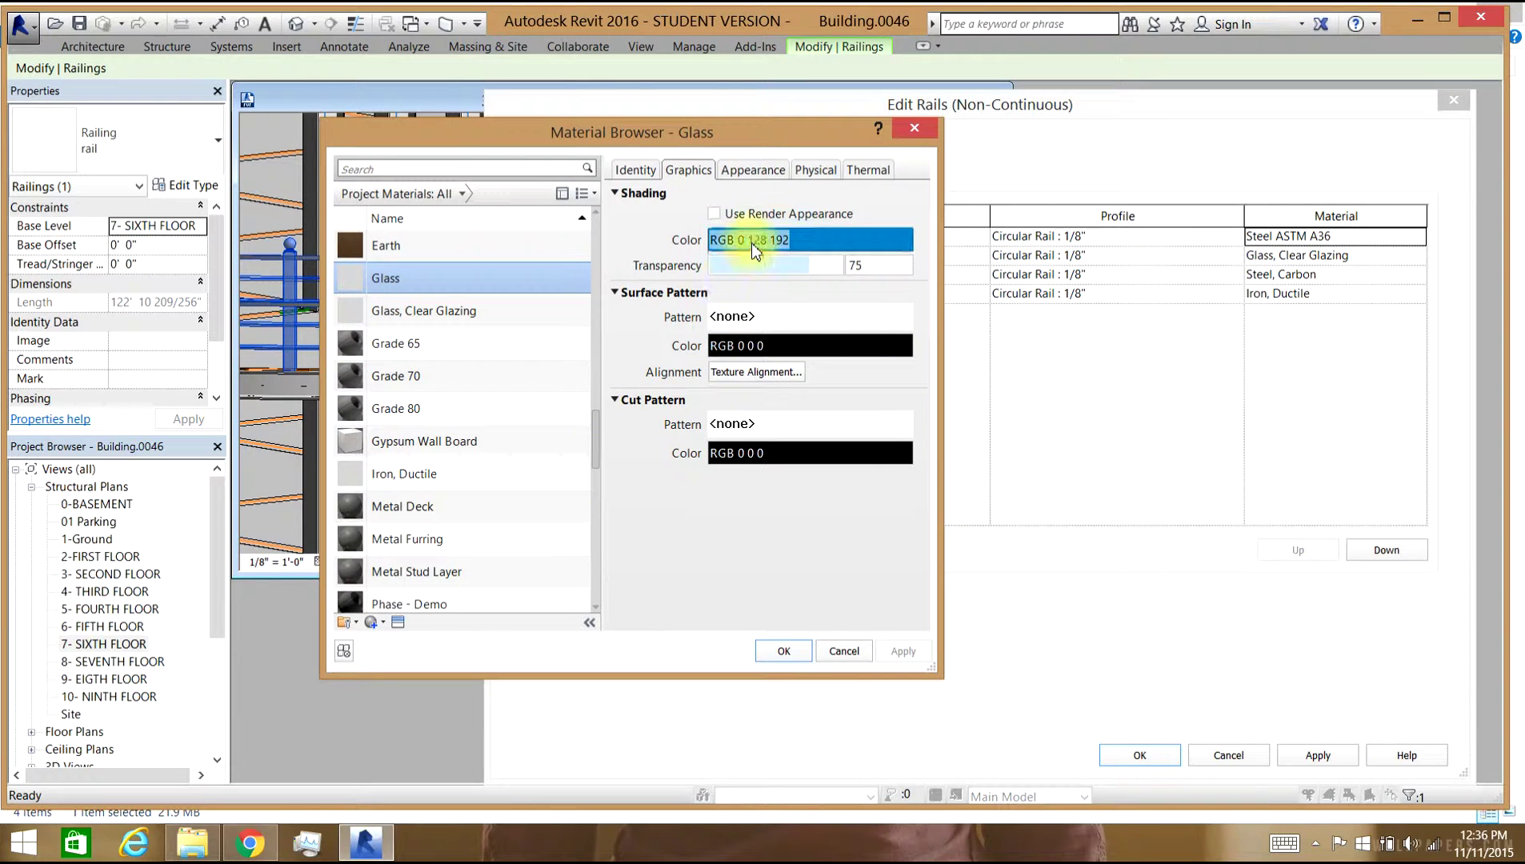
{"action": "left_click_drag", "start_coordinate": [819, 267], "coordinate": [816, 270]}
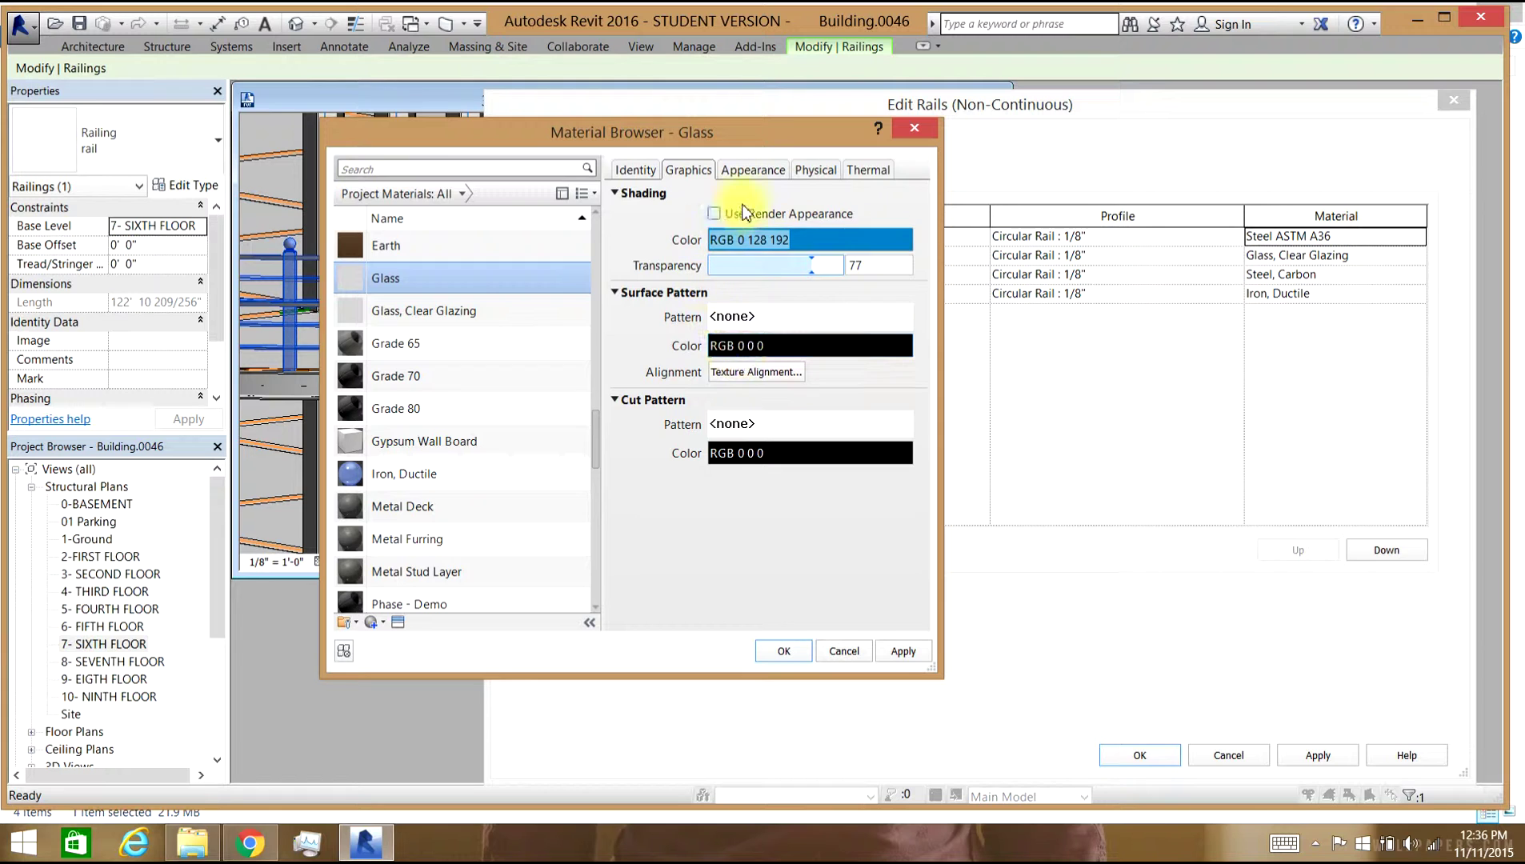
Set the glass appearance to 70 reflectance and 1 sheet of glass, then apply and accept it.
{"action": "left_click", "coordinate": [750, 169]}
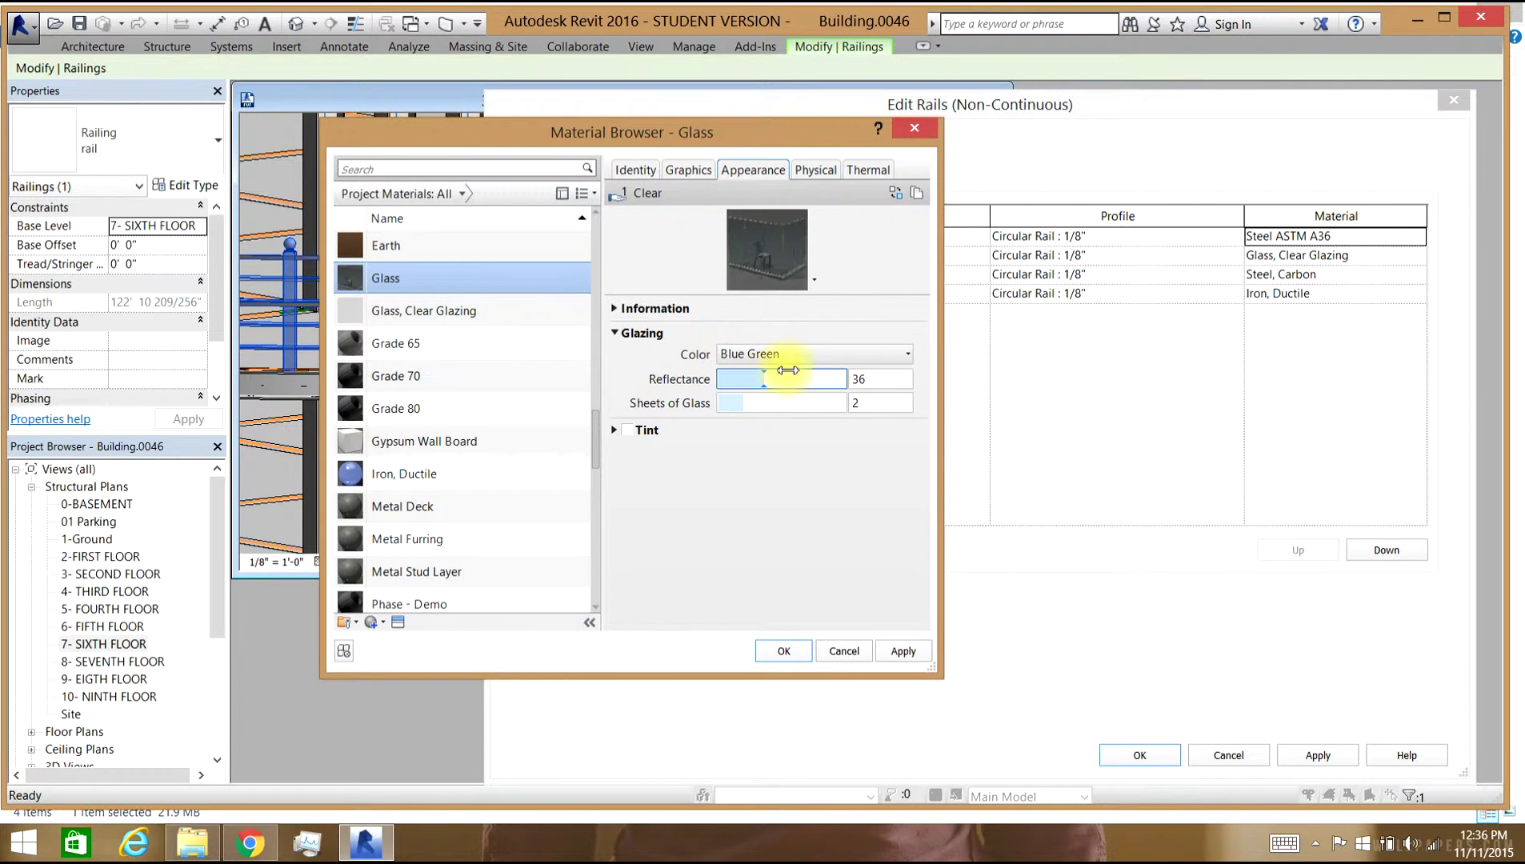
{"action": "left_click_drag", "start_coordinate": [766, 385], "coordinate": [807, 381]}
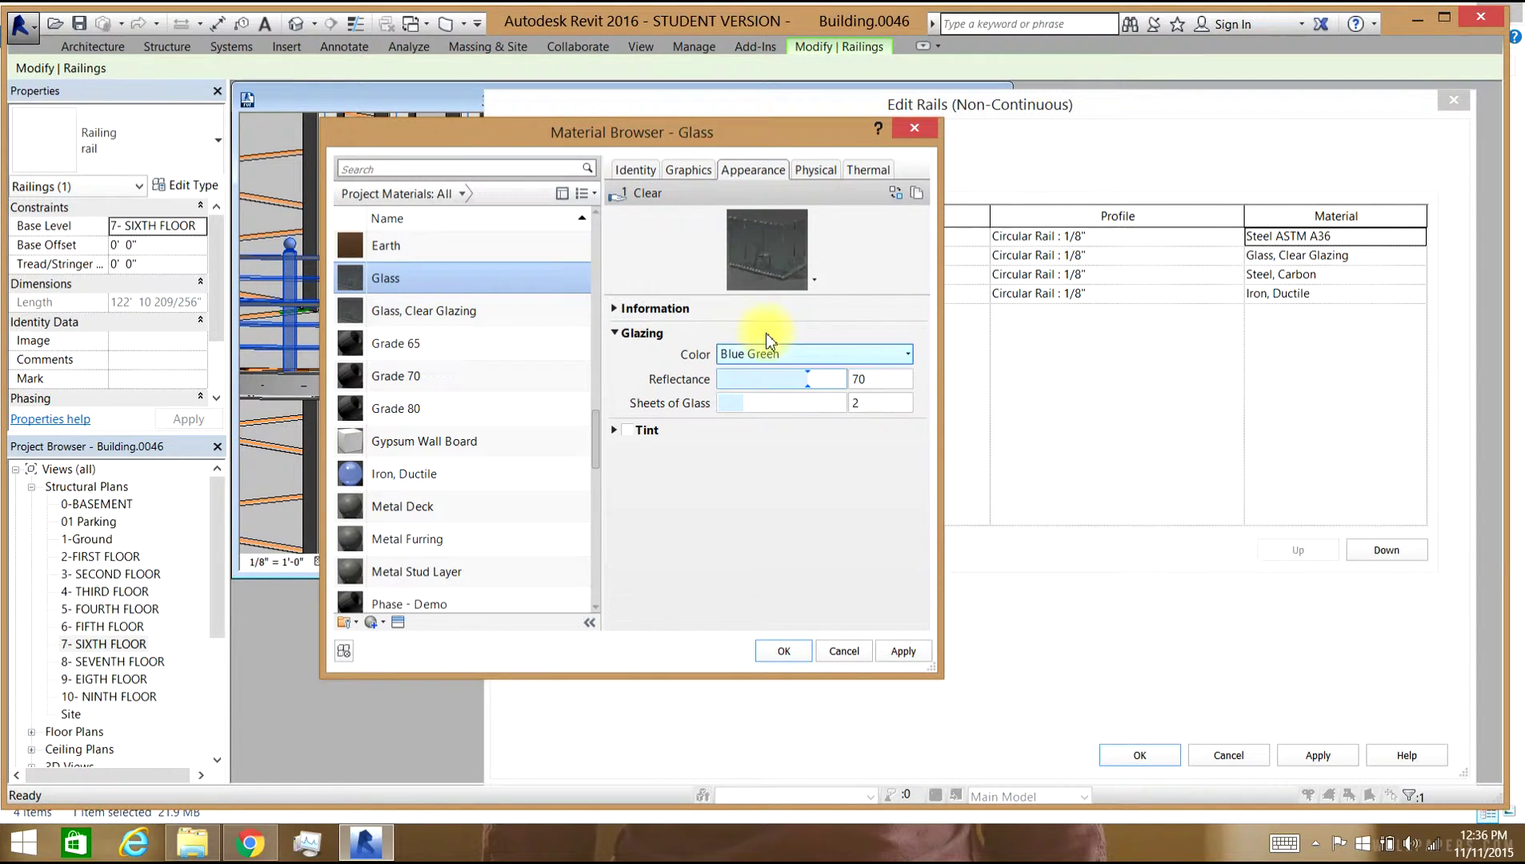
{"action": "left_click", "coordinate": [774, 398]}
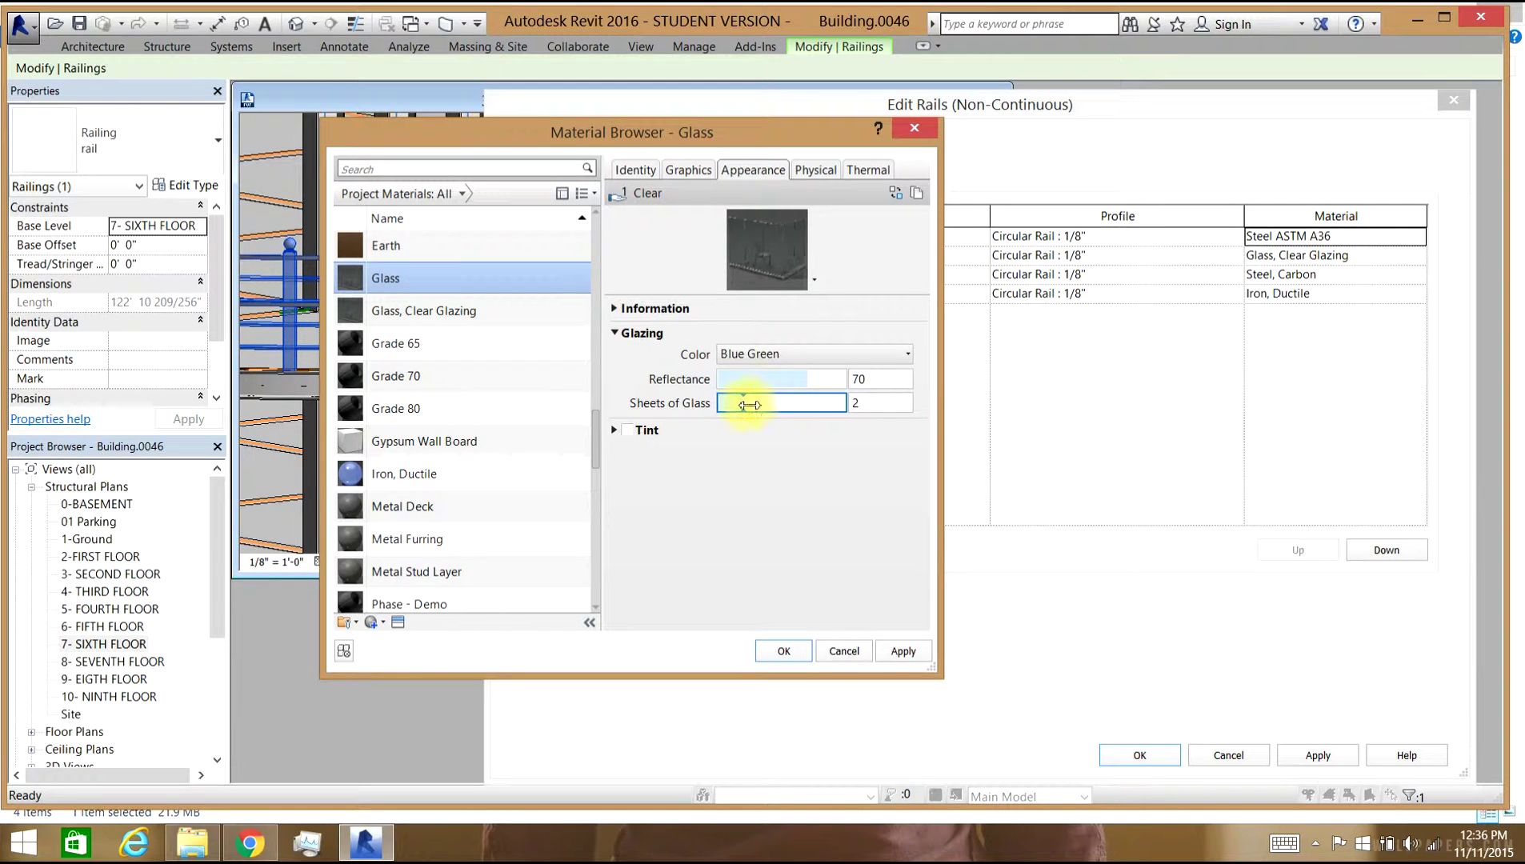
{"action": "left_click_drag", "start_coordinate": [744, 406], "coordinate": [704, 404]}
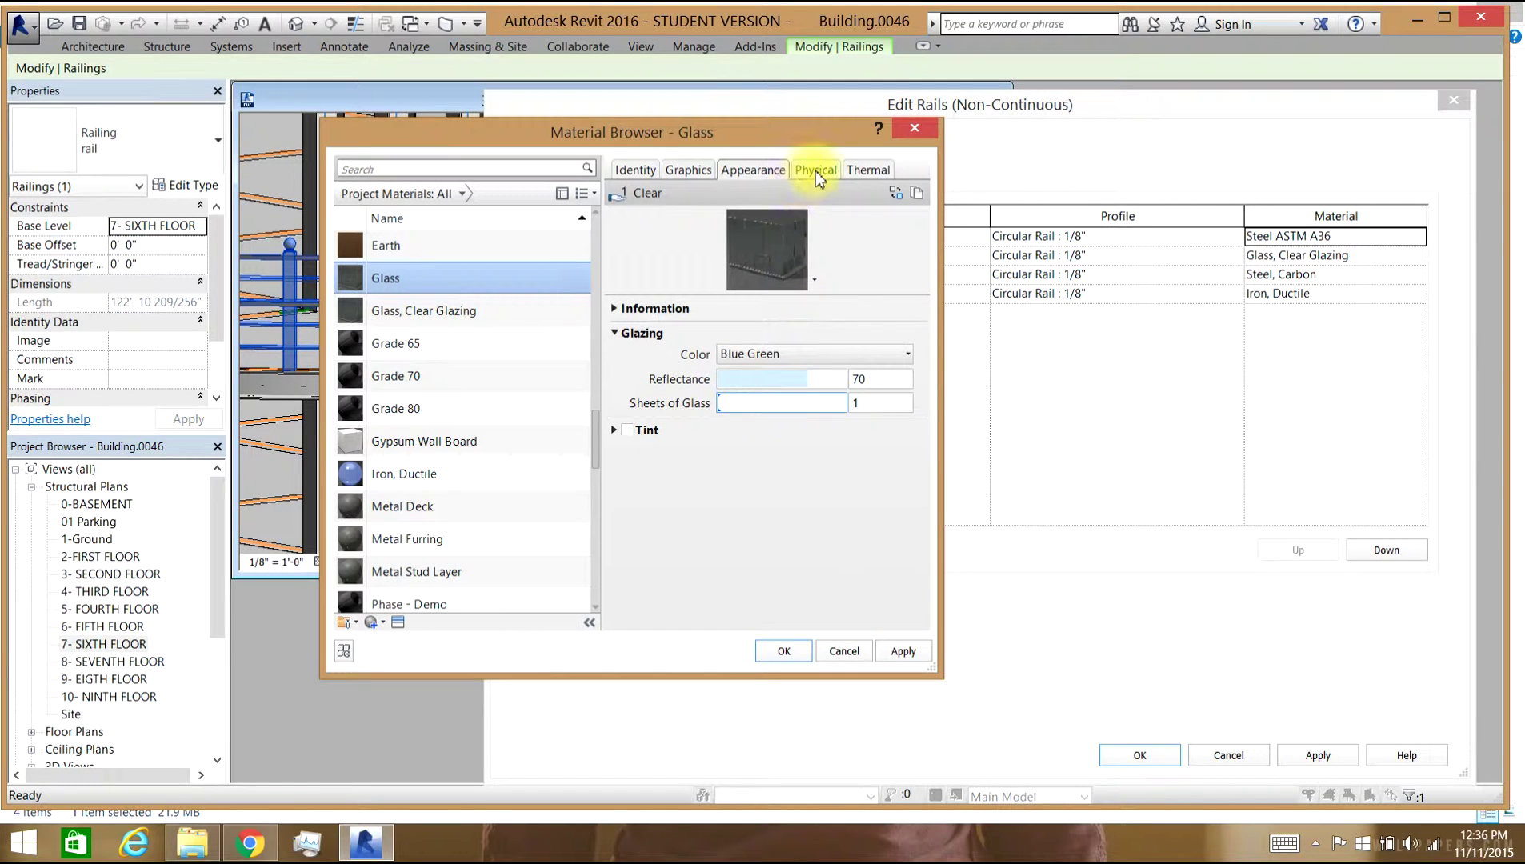
{"action": "left_click", "coordinate": [692, 168]}
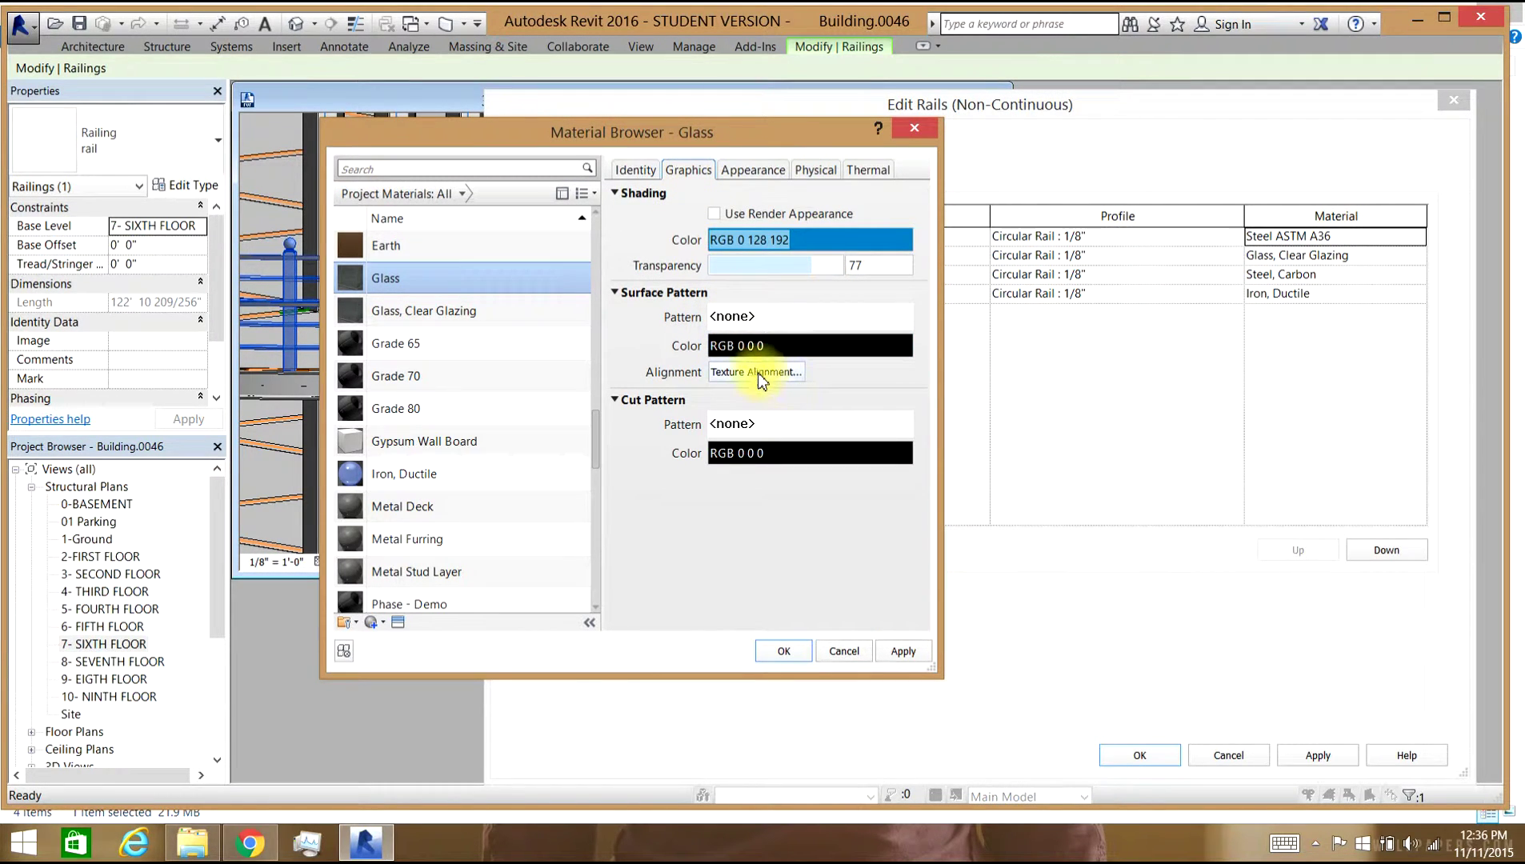
{"action": "left_click", "coordinate": [889, 650]}
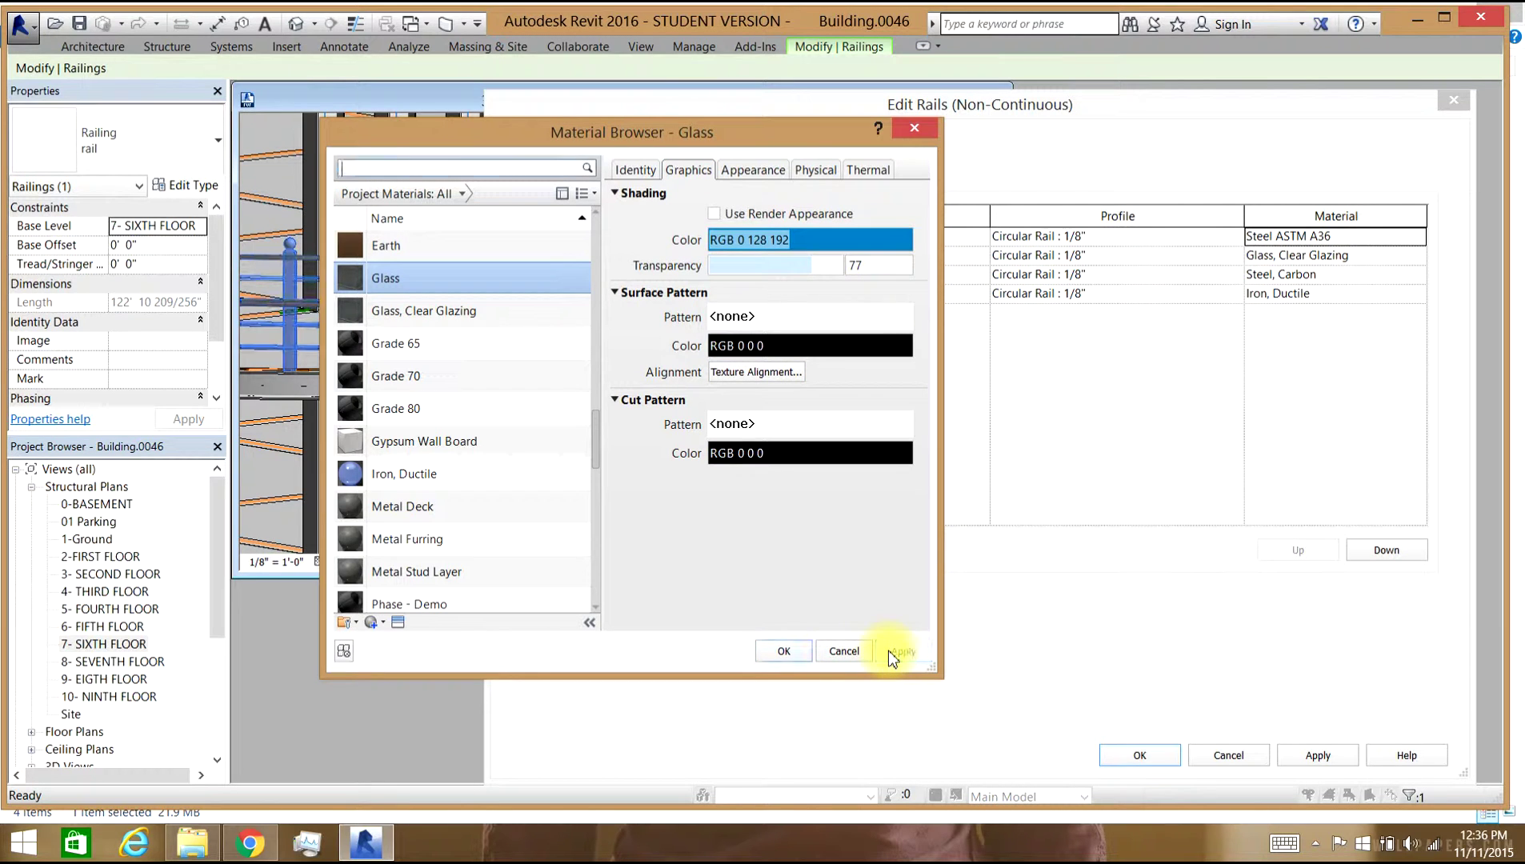
{"action": "left_click", "coordinate": [783, 652]}
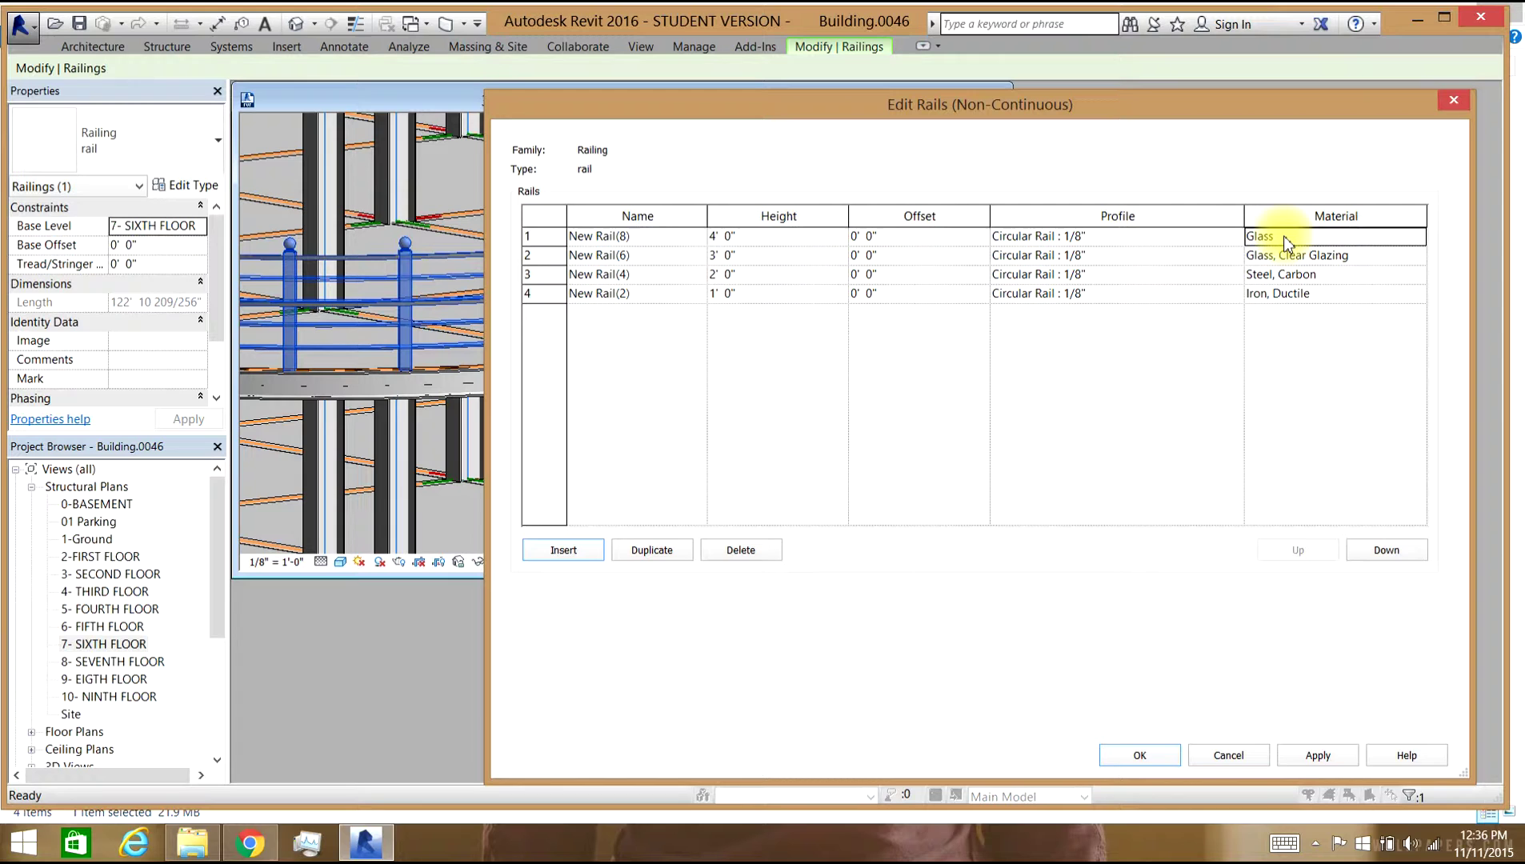
Change rail 3's material from Steel, Carbon to Steel, Chrome Plated.
{"action": "left_click", "coordinate": [1336, 255]}
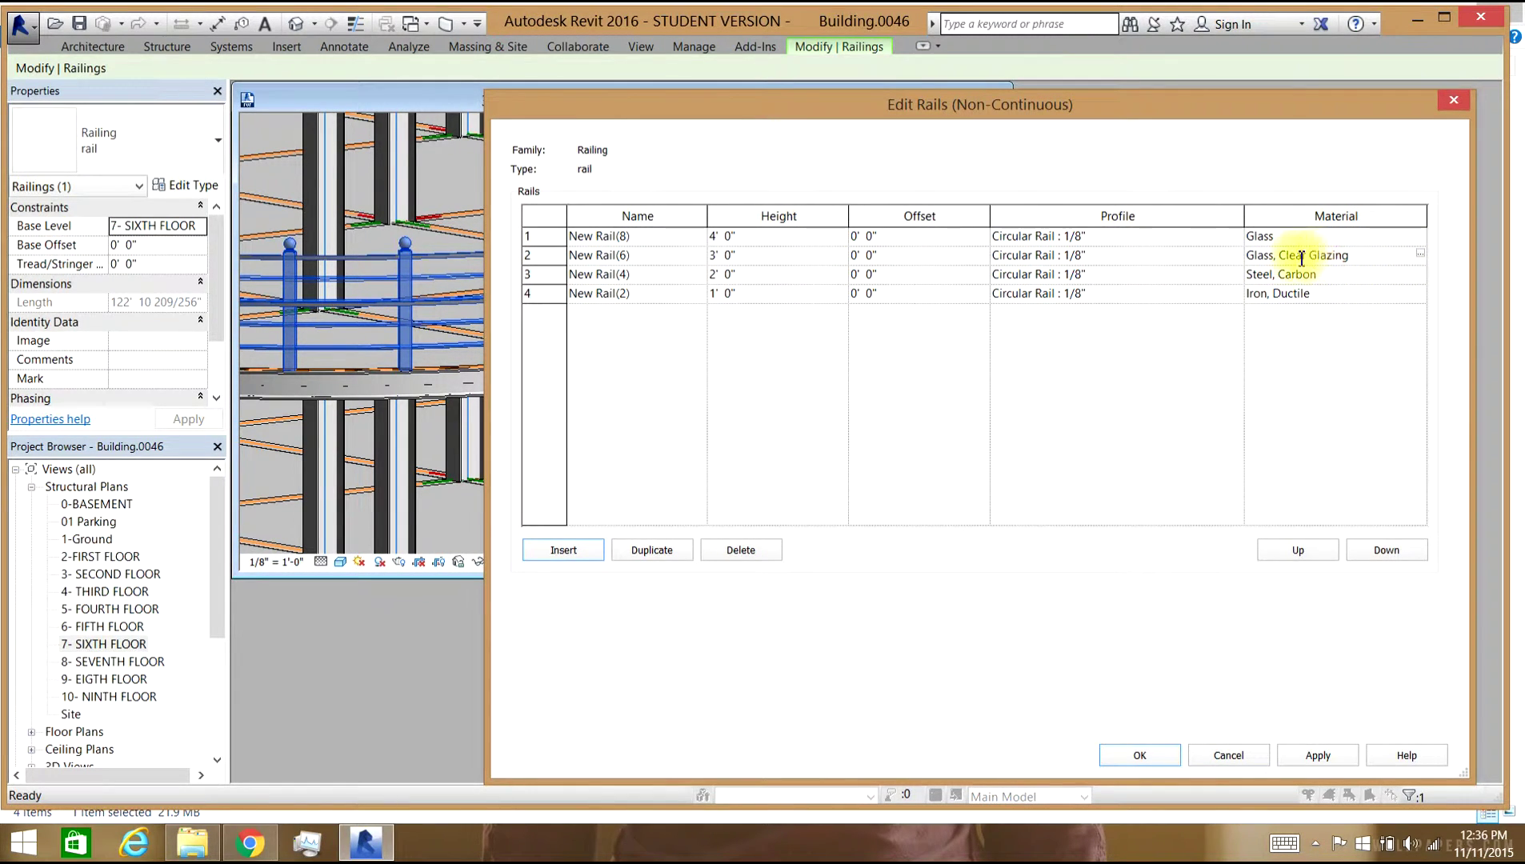
{"action": "left_click", "coordinate": [1418, 276]}
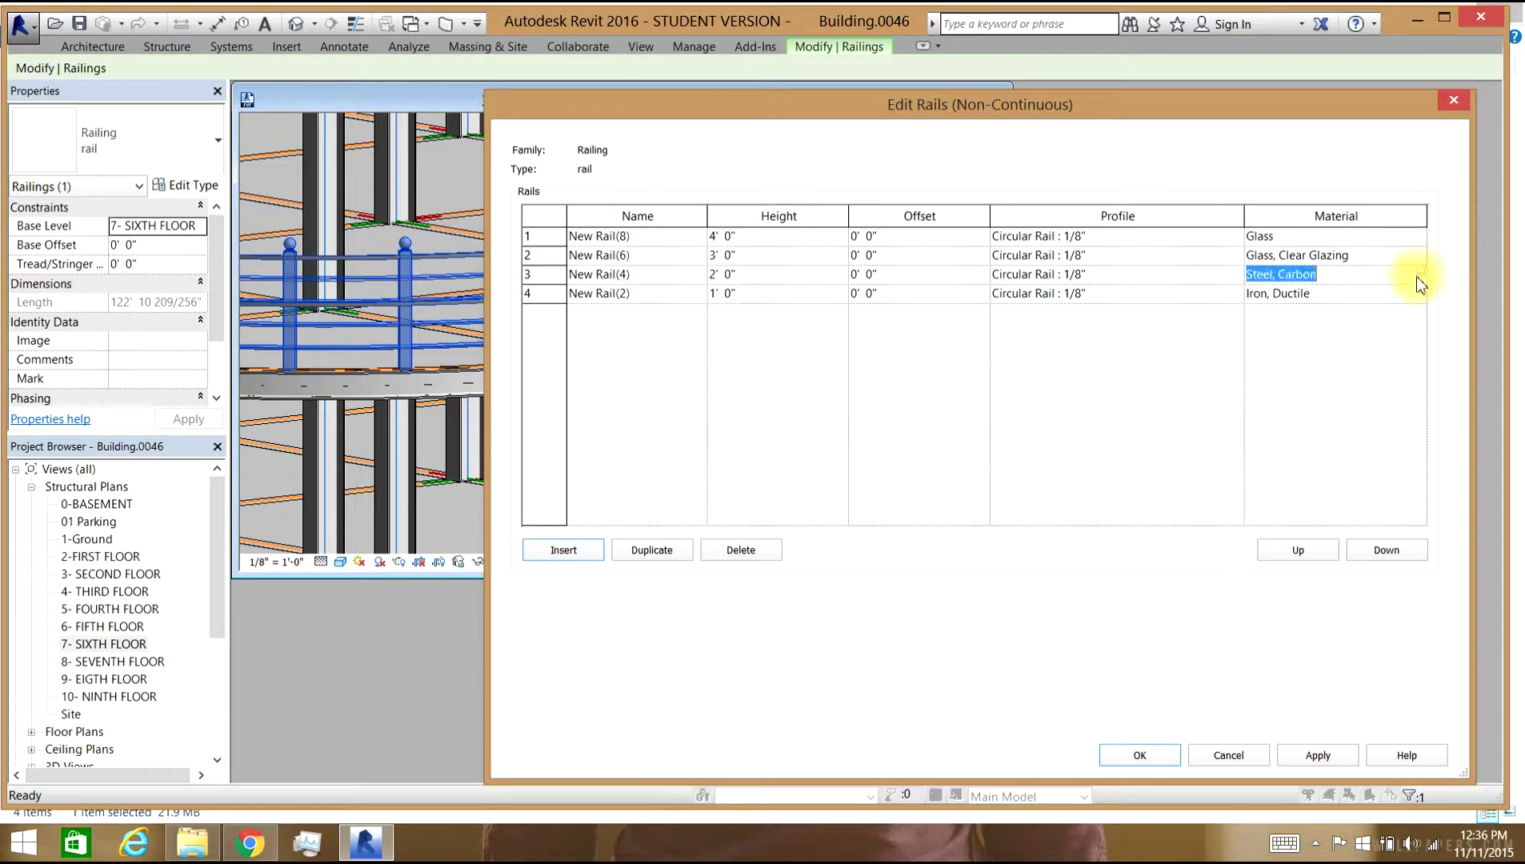
{"action": "left_click", "coordinate": [1419, 274]}
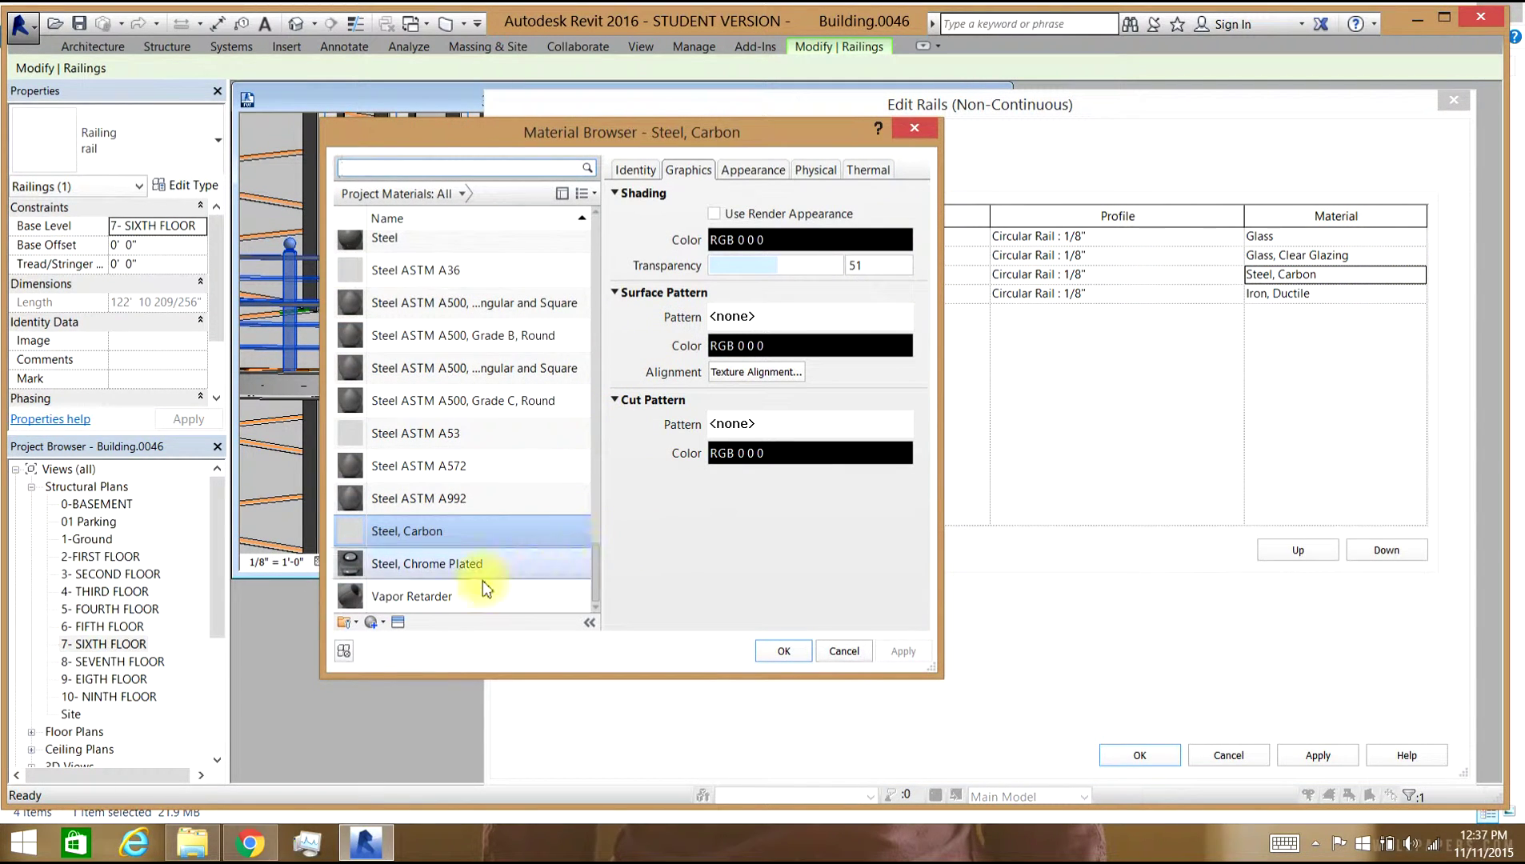
{"action": "left_click", "coordinate": [421, 598]}
{"action": "left_click", "coordinate": [424, 564]}
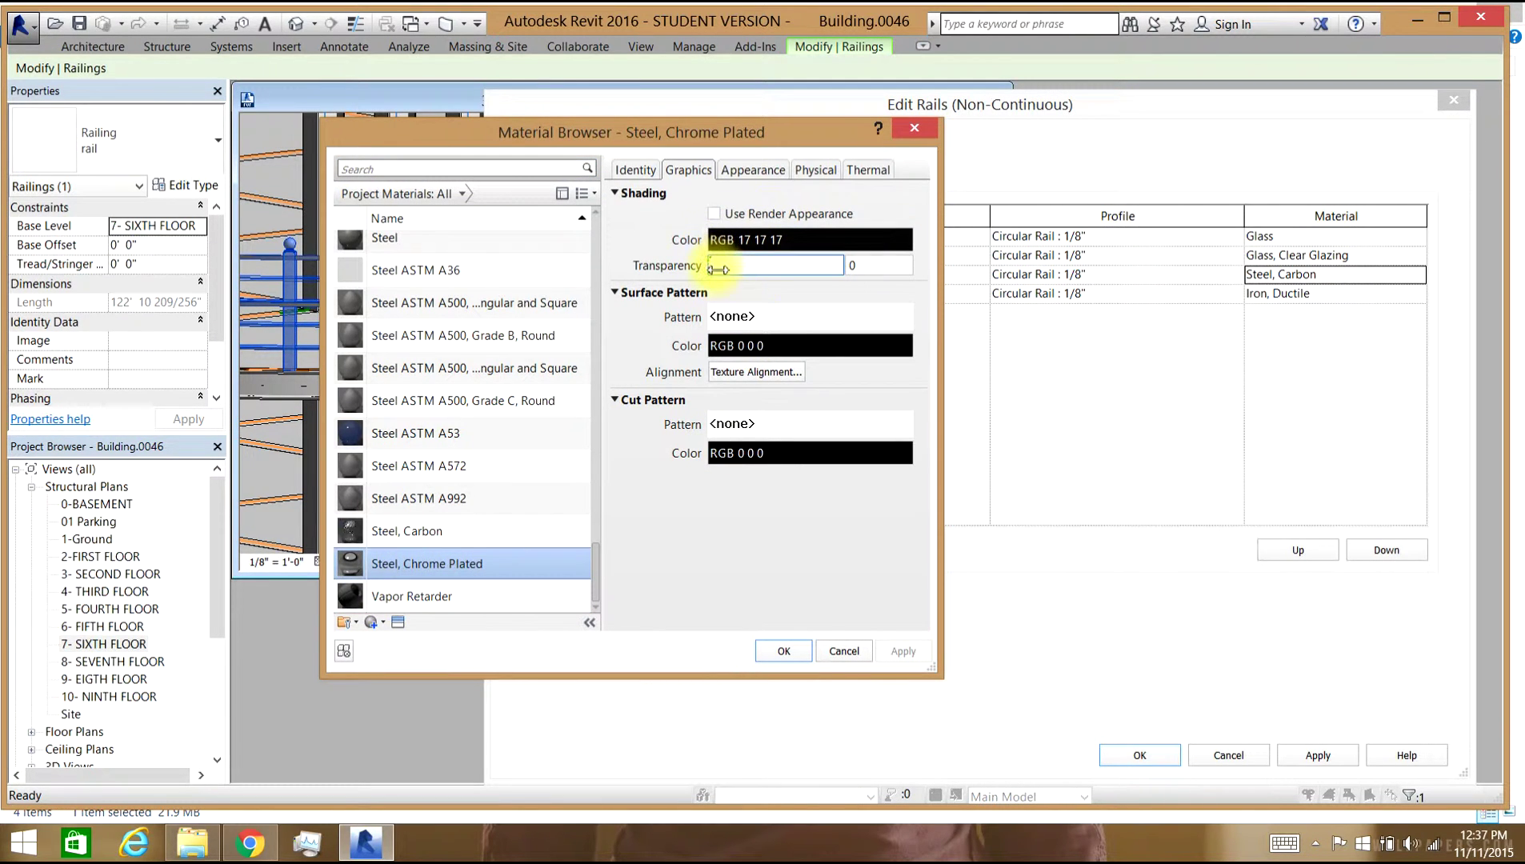
Give the chrome 39 transparency and a red surface pattern colour.
{"action": "left_click", "coordinate": [768, 272]}
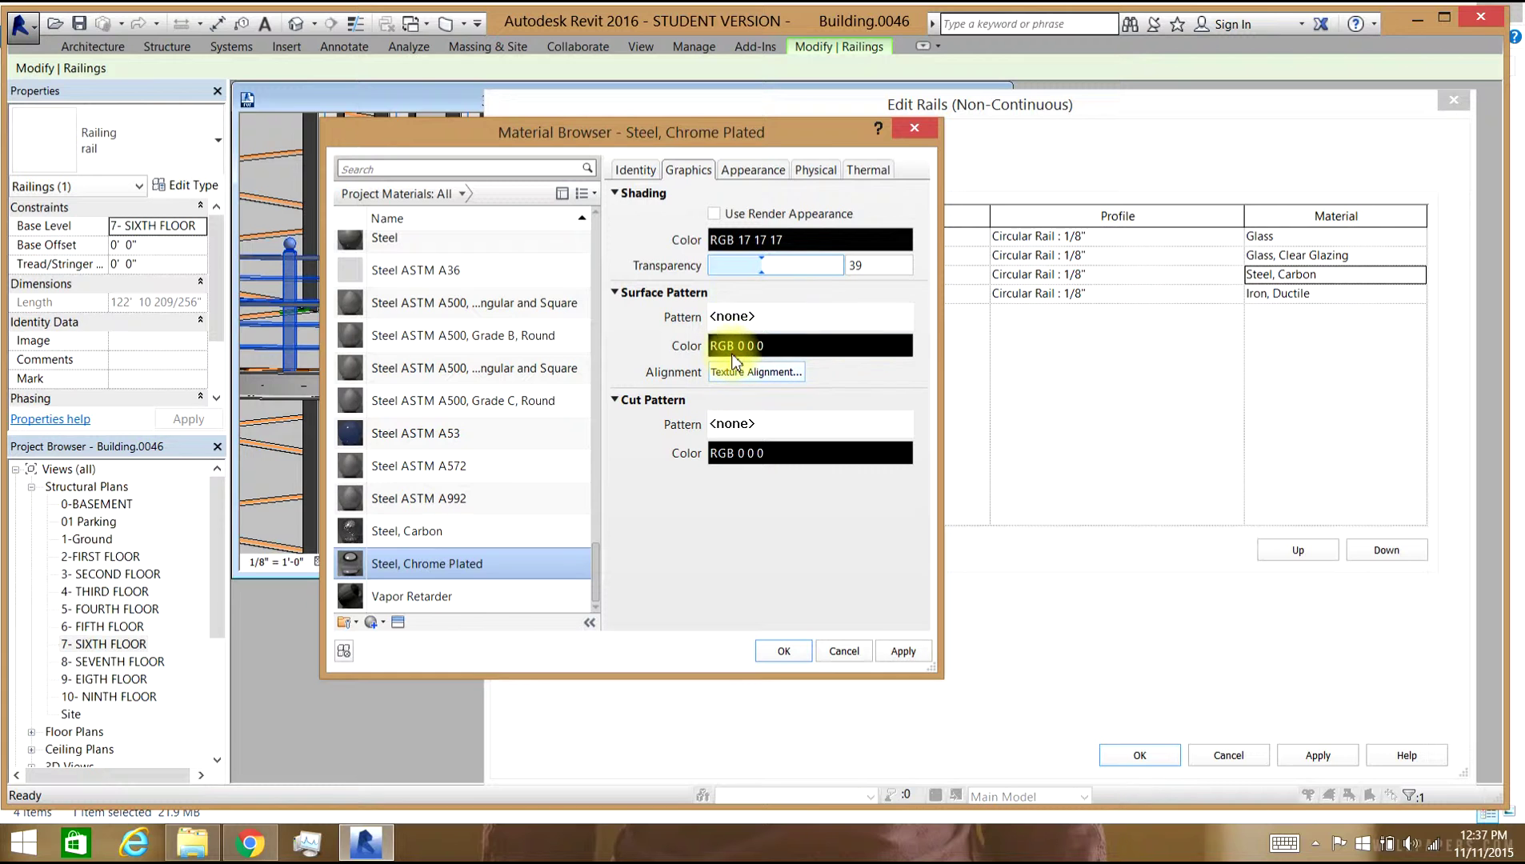
{"action": "left_click", "coordinate": [735, 347]}
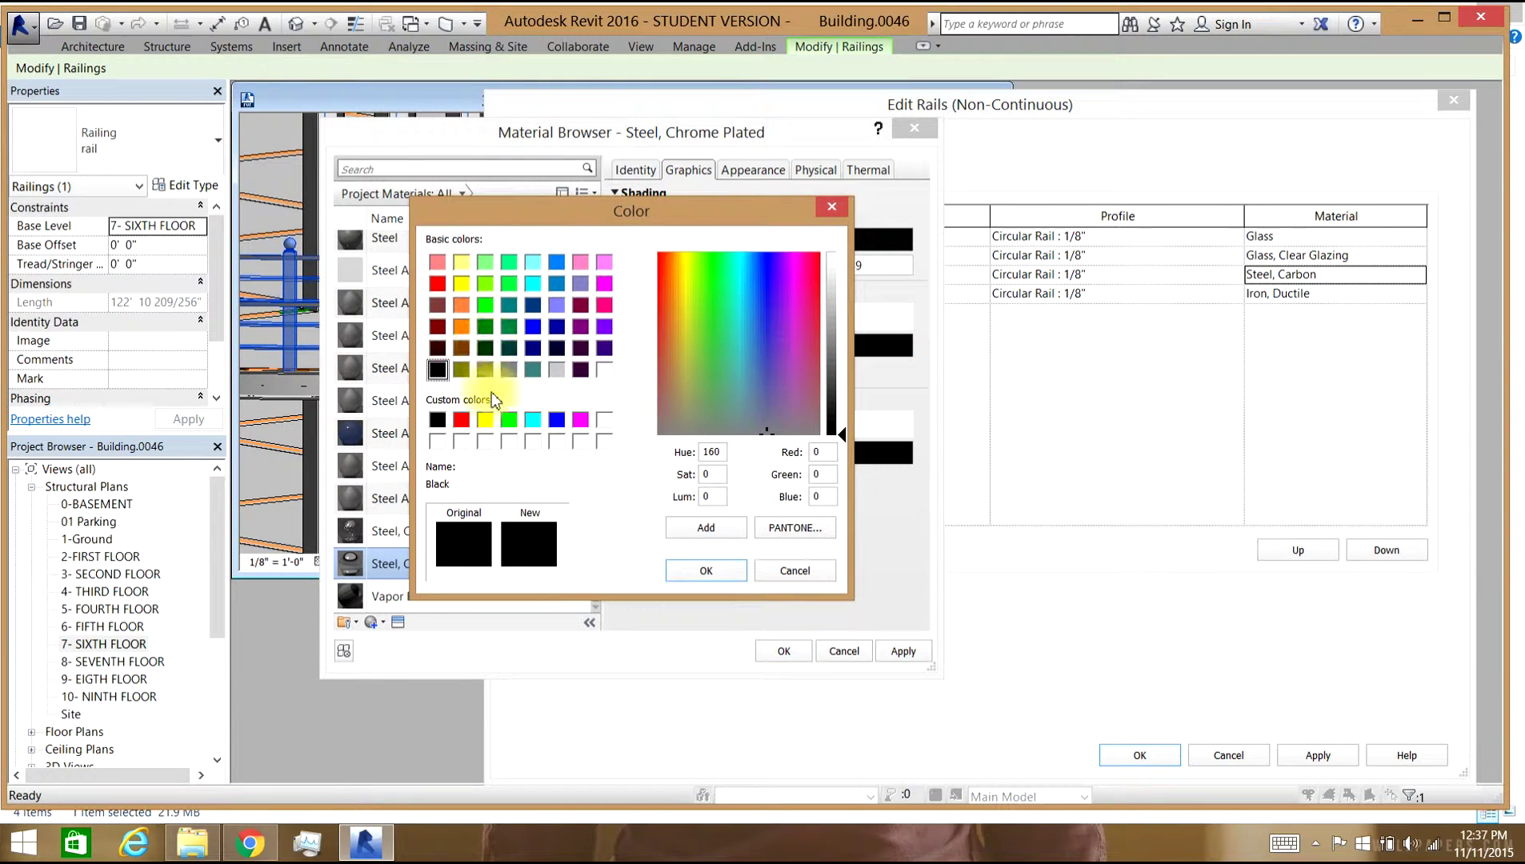
{"action": "left_click", "coordinate": [464, 422]}
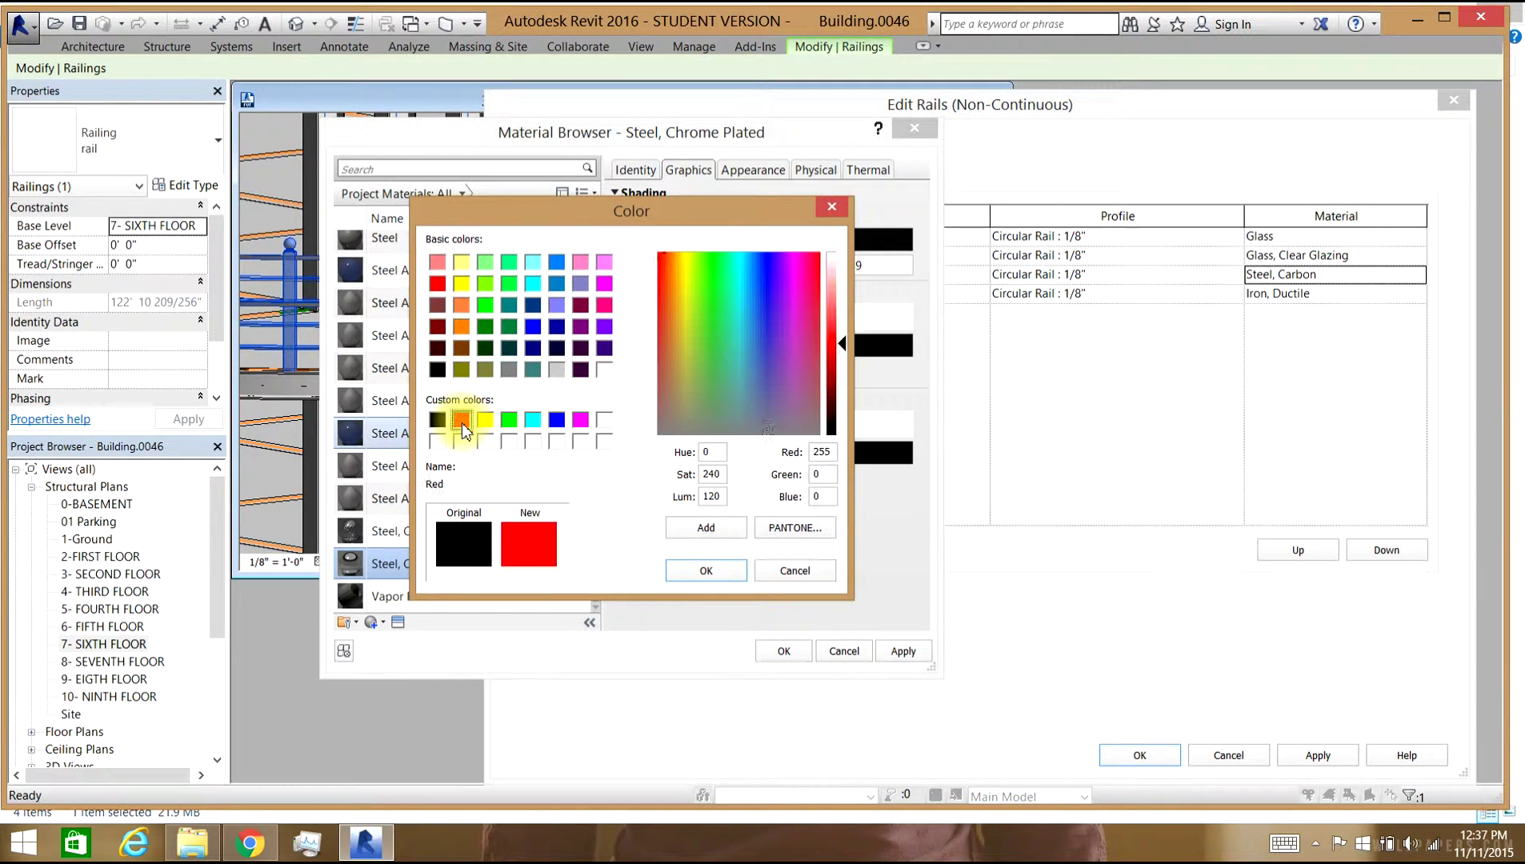
{"action": "left_click", "coordinate": [695, 571]}
{"action": "left_click", "coordinate": [752, 456]}
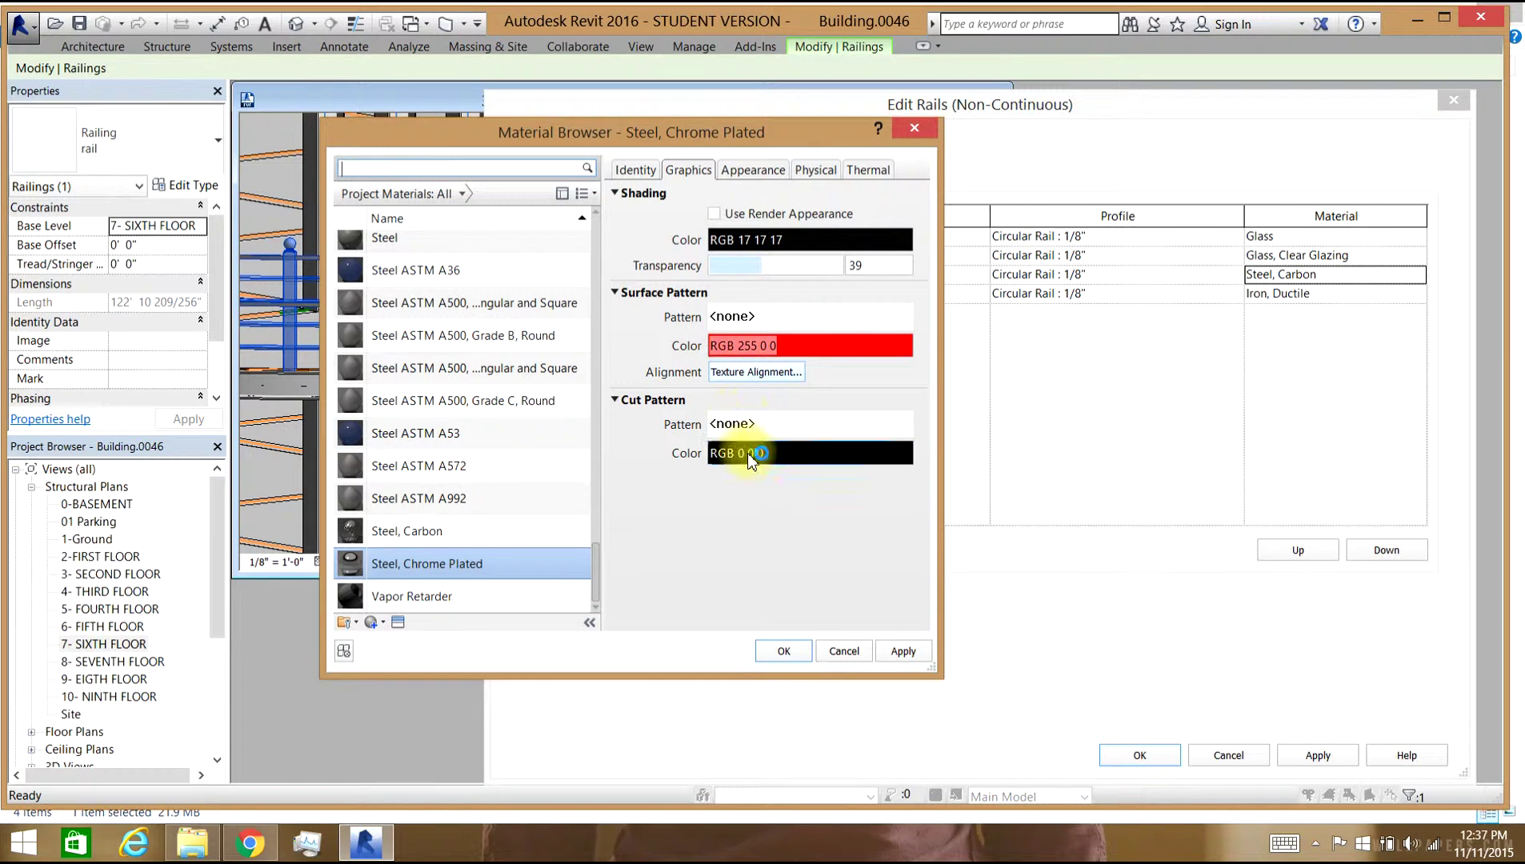
Keep the Chrome metal type, enable staggered-circle cutouts, and confirm the material.
{"action": "left_click", "coordinate": [724, 170]}
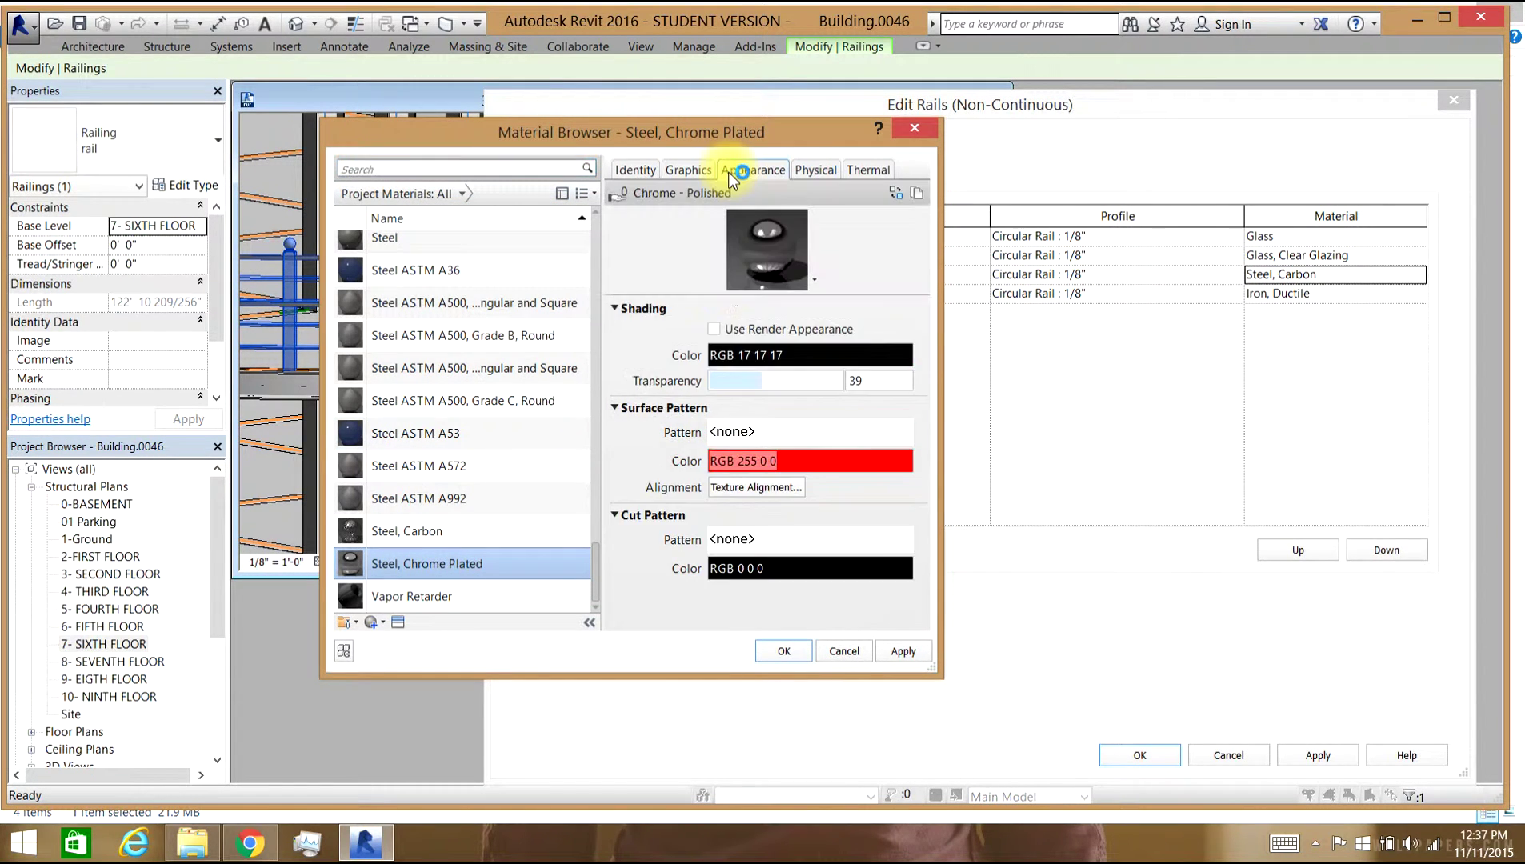
{"action": "left_click", "coordinate": [741, 354]}
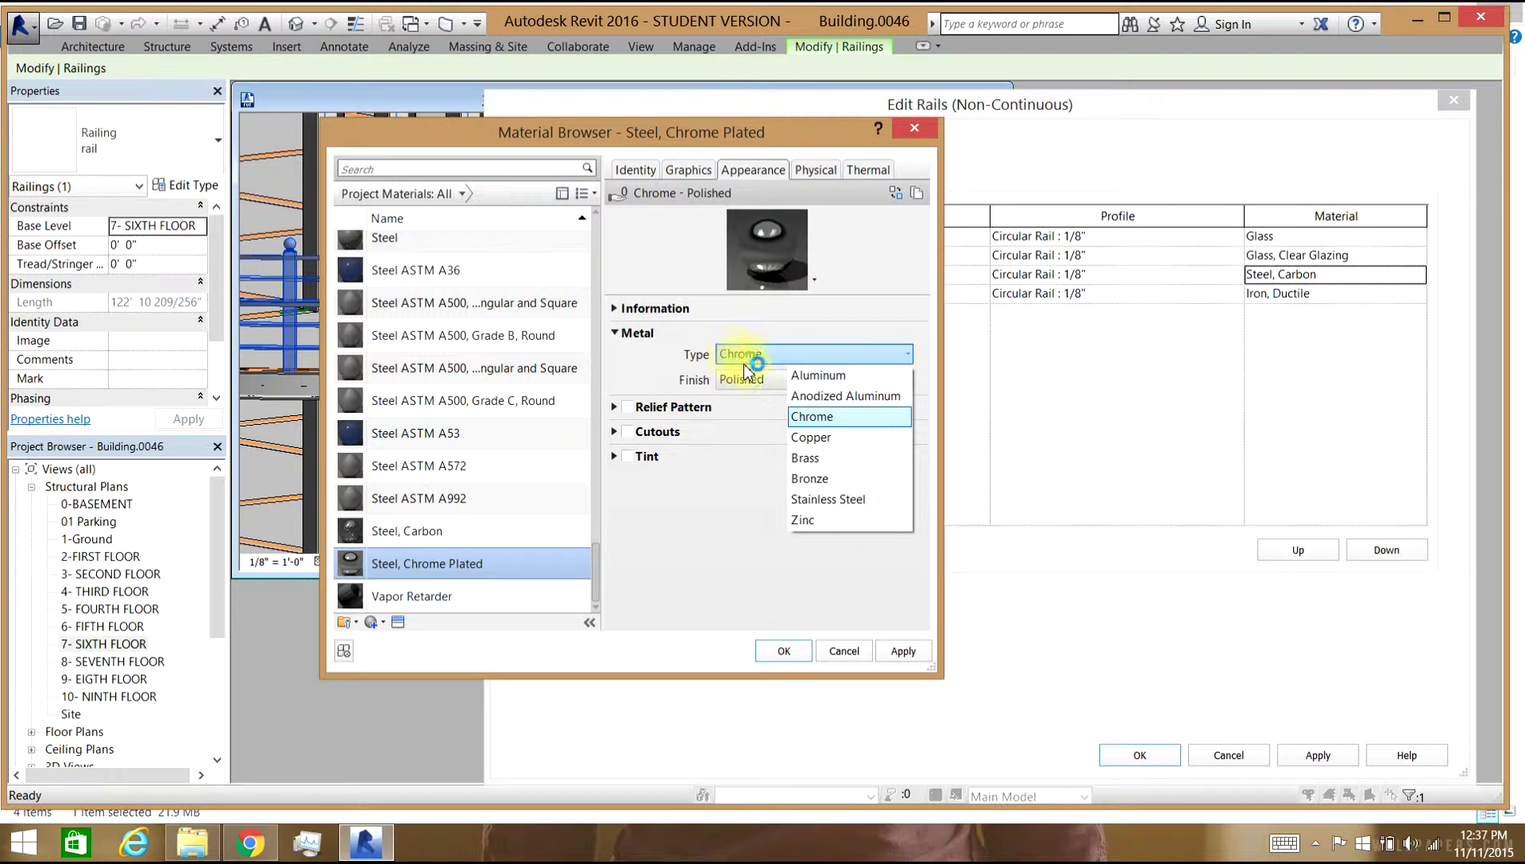
{"action": "left_click", "coordinate": [816, 417]}
{"action": "left_click", "coordinate": [776, 380]}
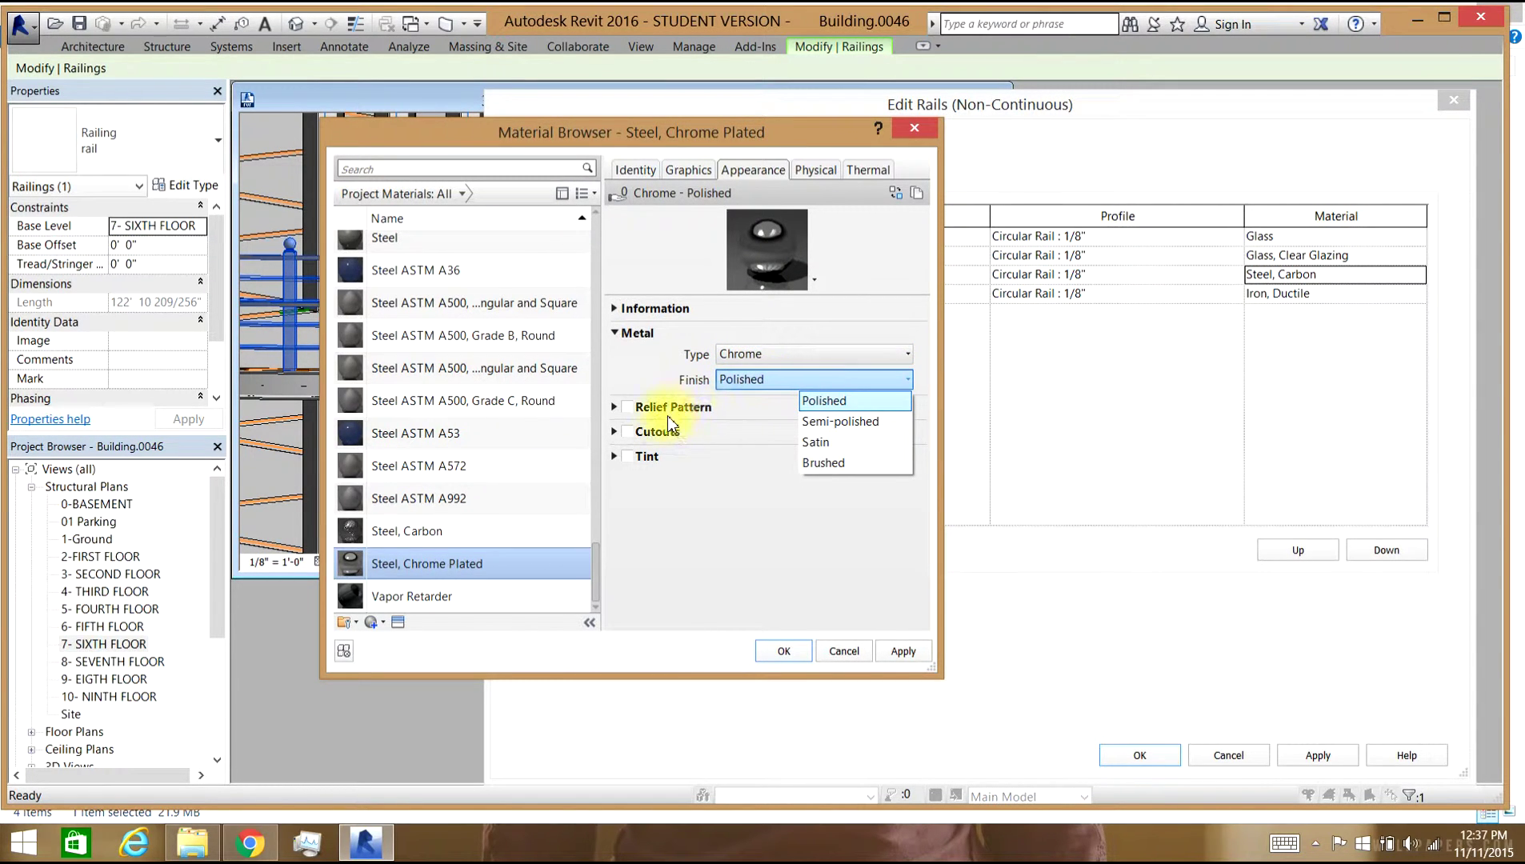
{"action": "left_click", "coordinate": [616, 458]}
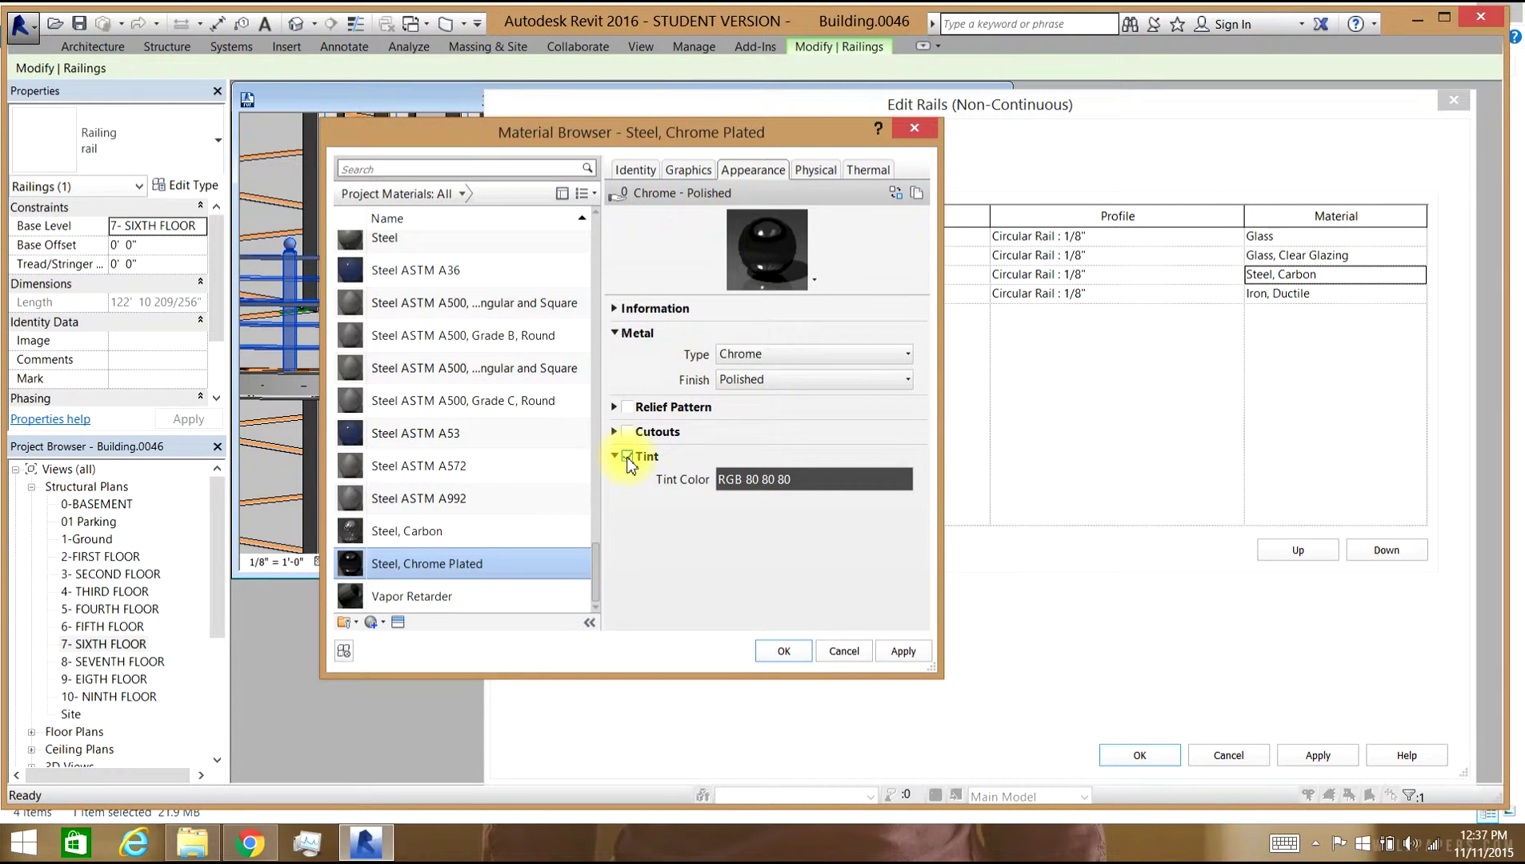
{"action": "left_click", "coordinate": [628, 433]}
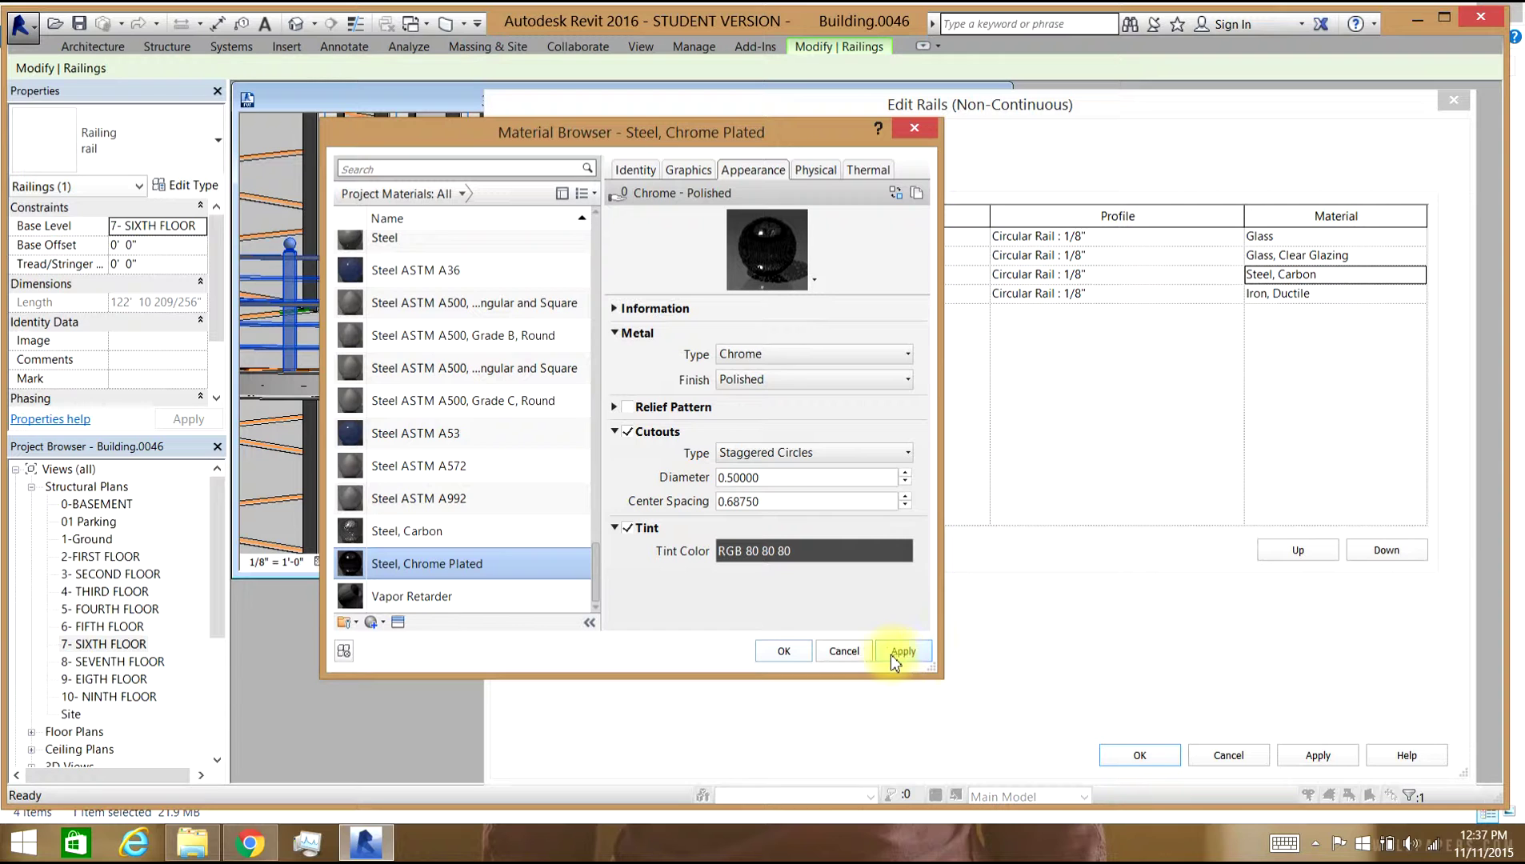
{"action": "left_click", "coordinate": [782, 652]}
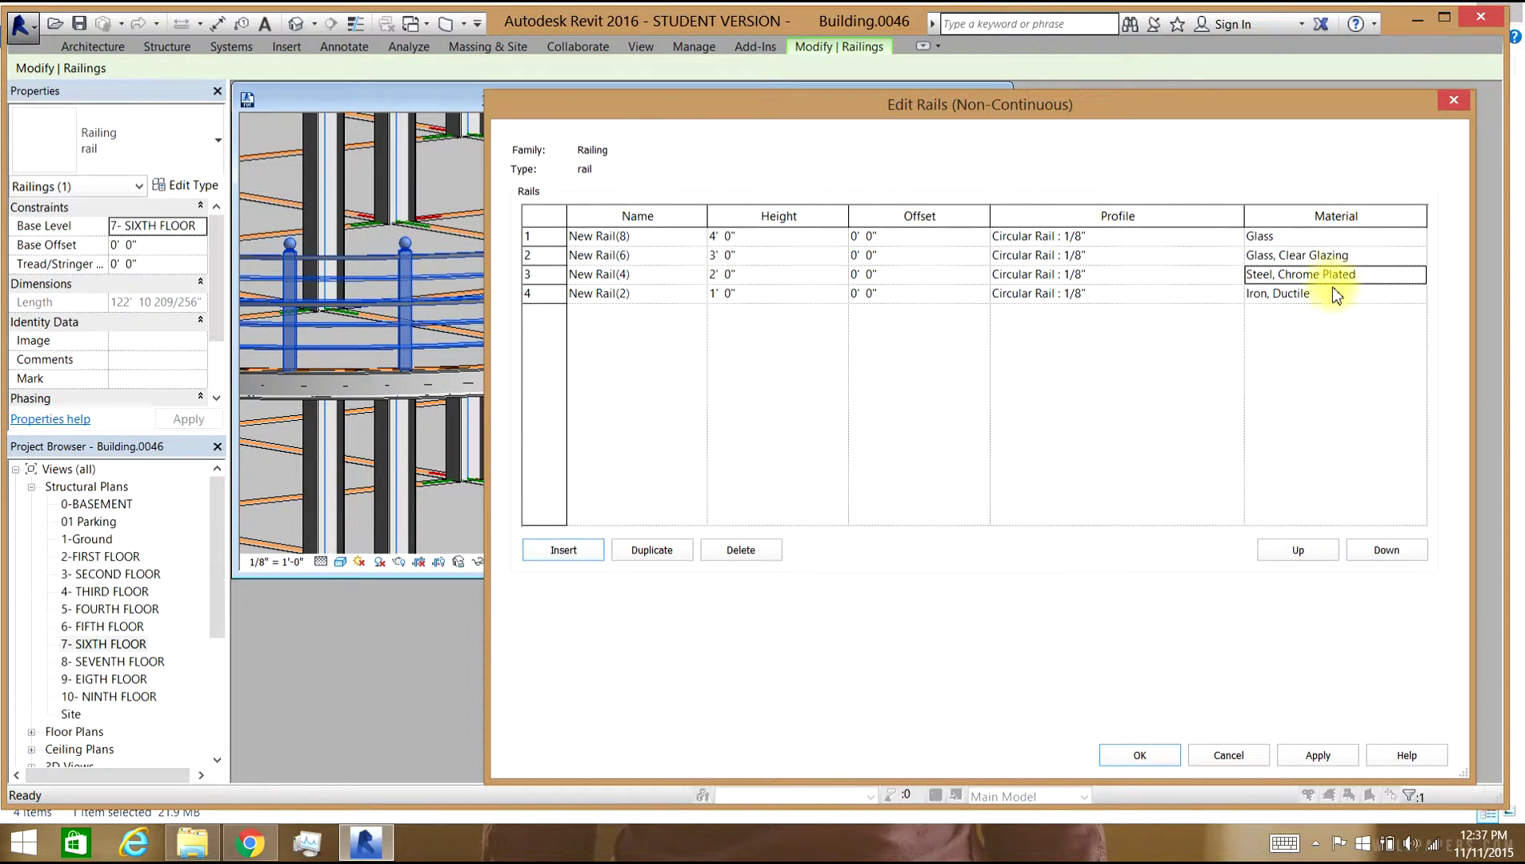
Apply and accept both the Edit Rails and Type Properties dialogs, then zoom to check the railing.
{"action": "left_click", "coordinate": [1294, 764]}
{"action": "left_click", "coordinate": [1137, 756]}
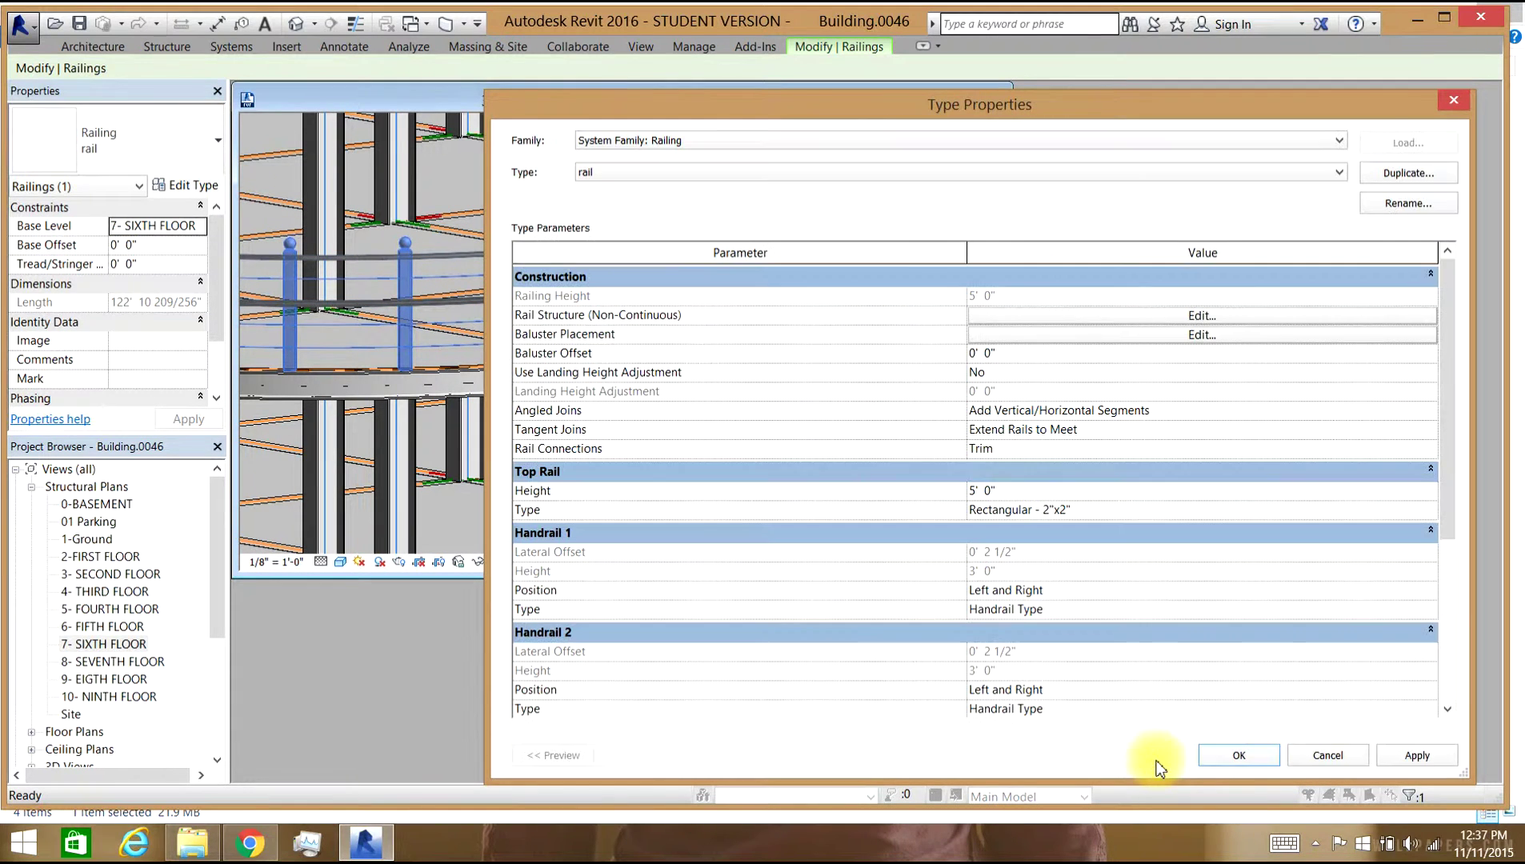
{"action": "left_click", "coordinate": [1414, 755]}
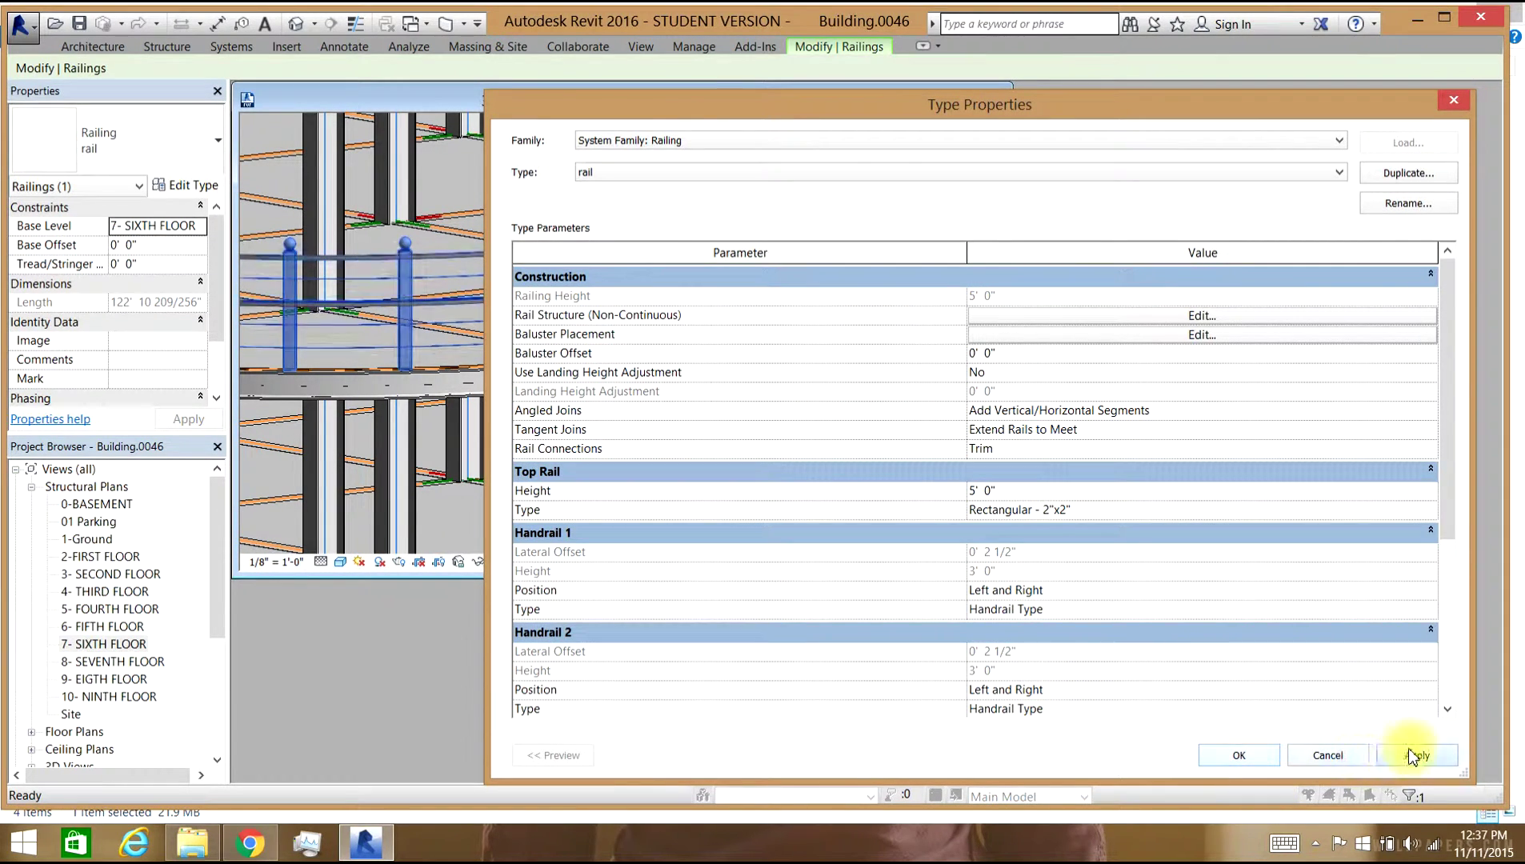
{"action": "left_click", "coordinate": [1242, 754]}
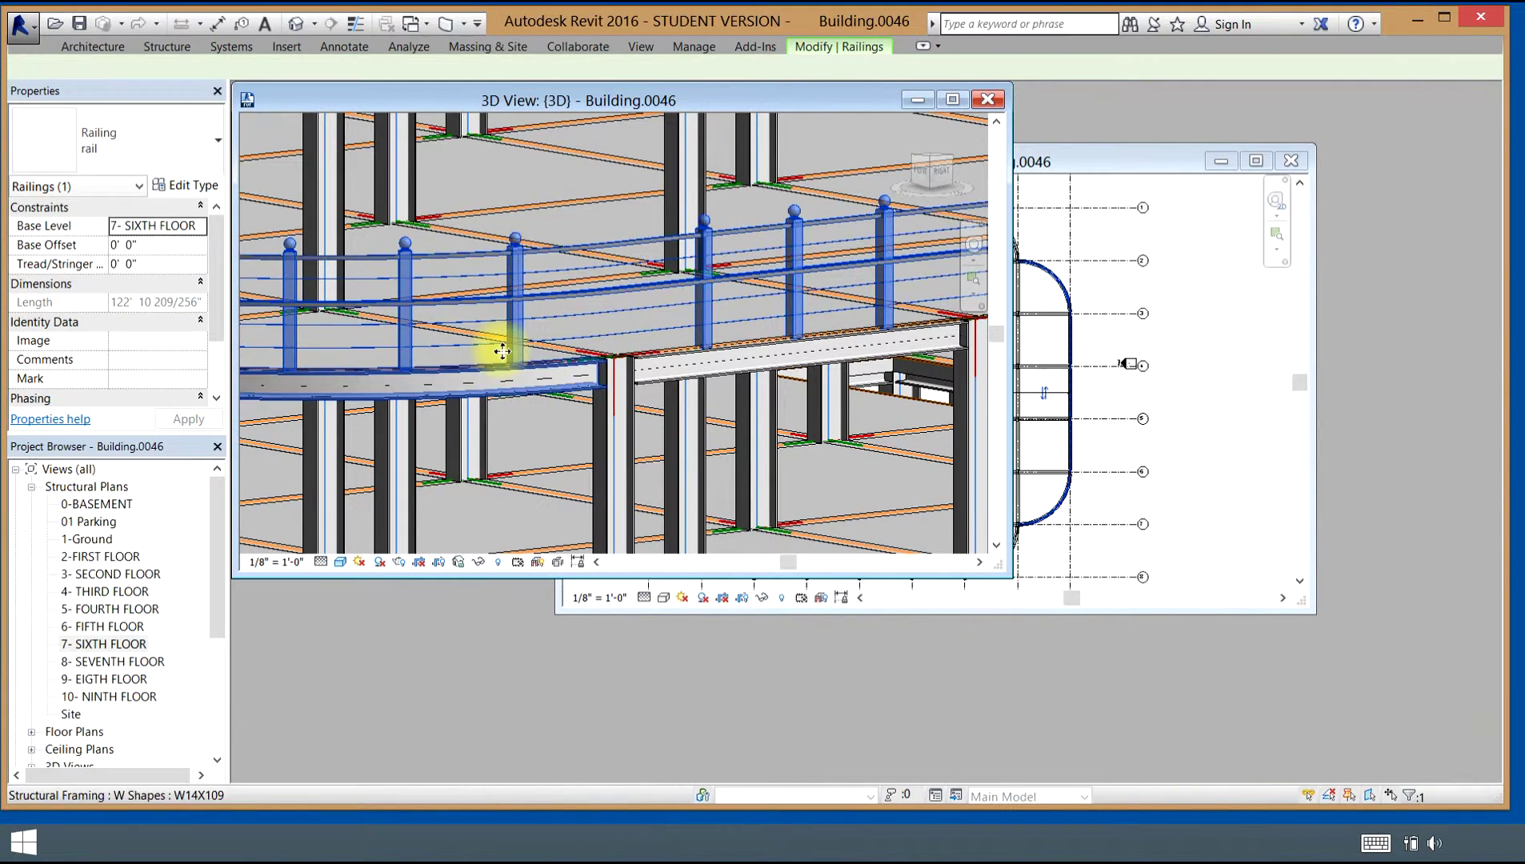
{"action": "scroll", "coordinate": [572, 276], "scroll_direction": "up", "scroll_amount": 5}
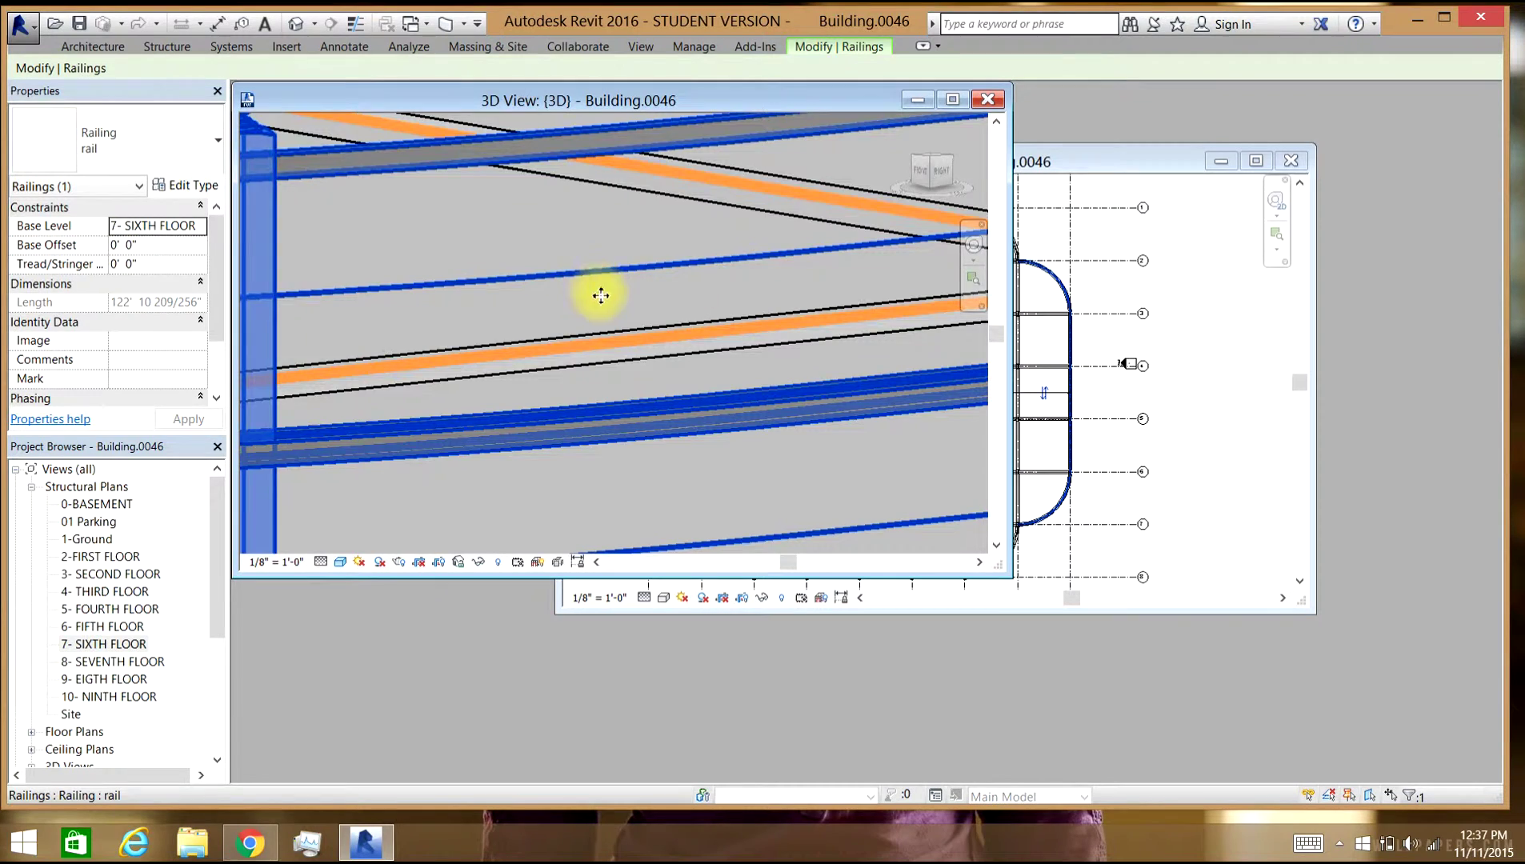
{"action": "scroll", "coordinate": [589, 279], "scroll_direction": "down", "scroll_amount": 4}
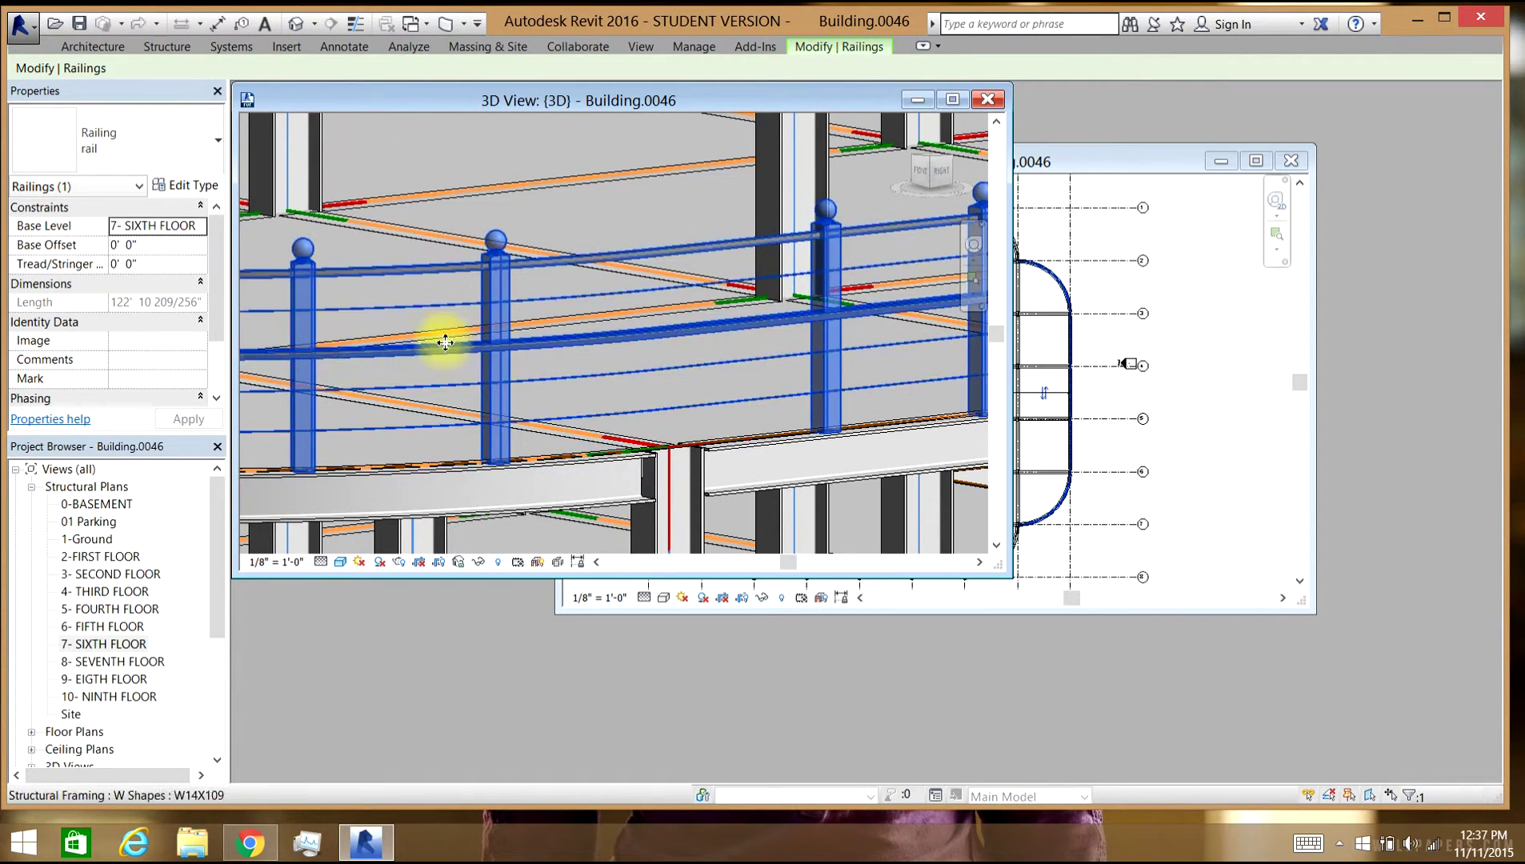
In the rail structure settings, set rails 1 and 2 to the Circular Rail : 1" profile.
{"action": "left_click", "coordinate": [172, 189]}
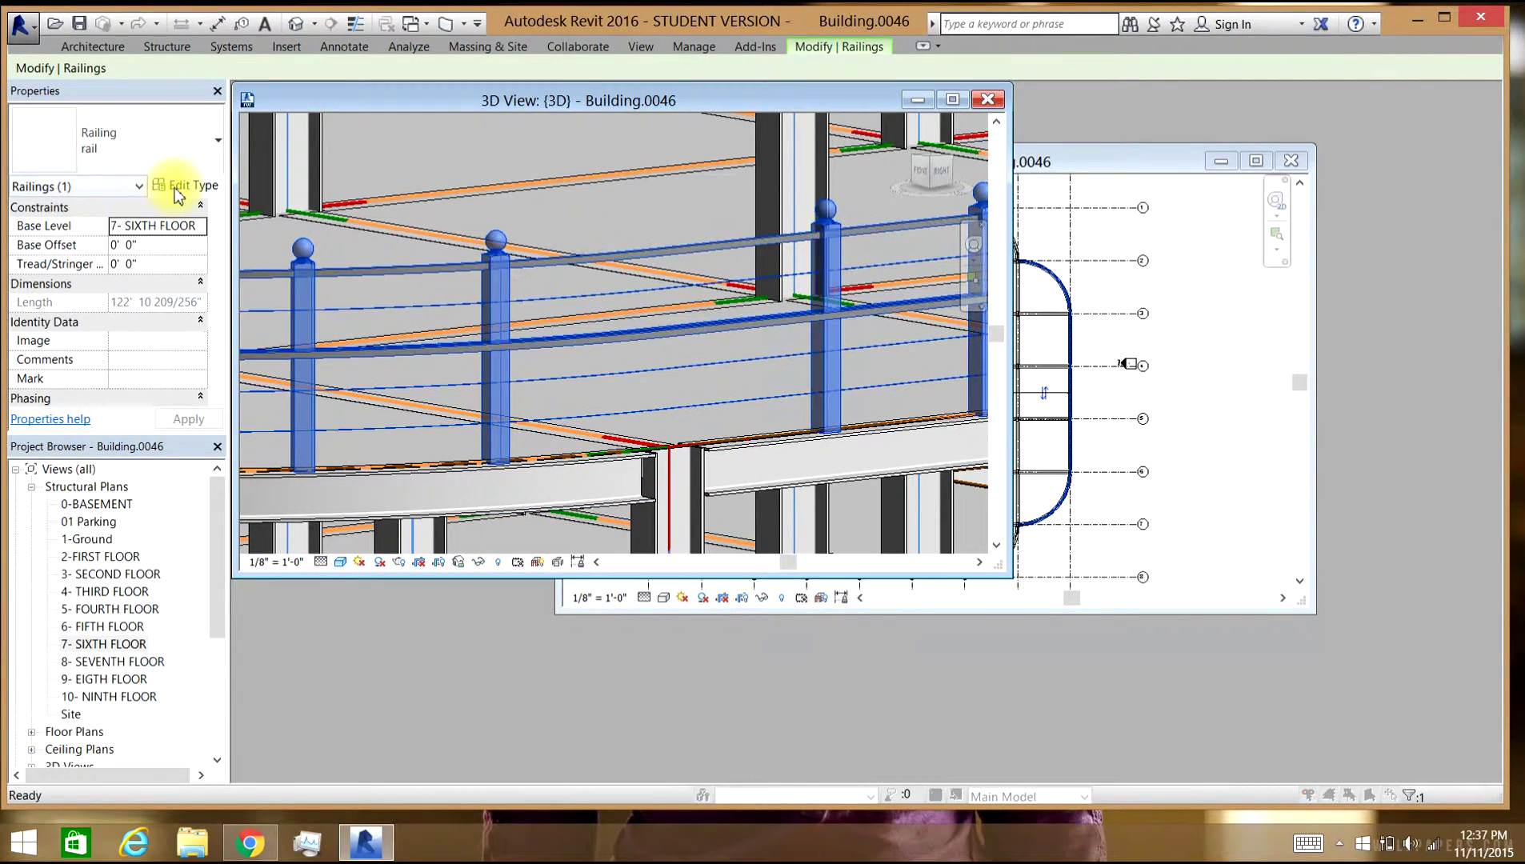
{"action": "left_click", "coordinate": [1142, 316]}
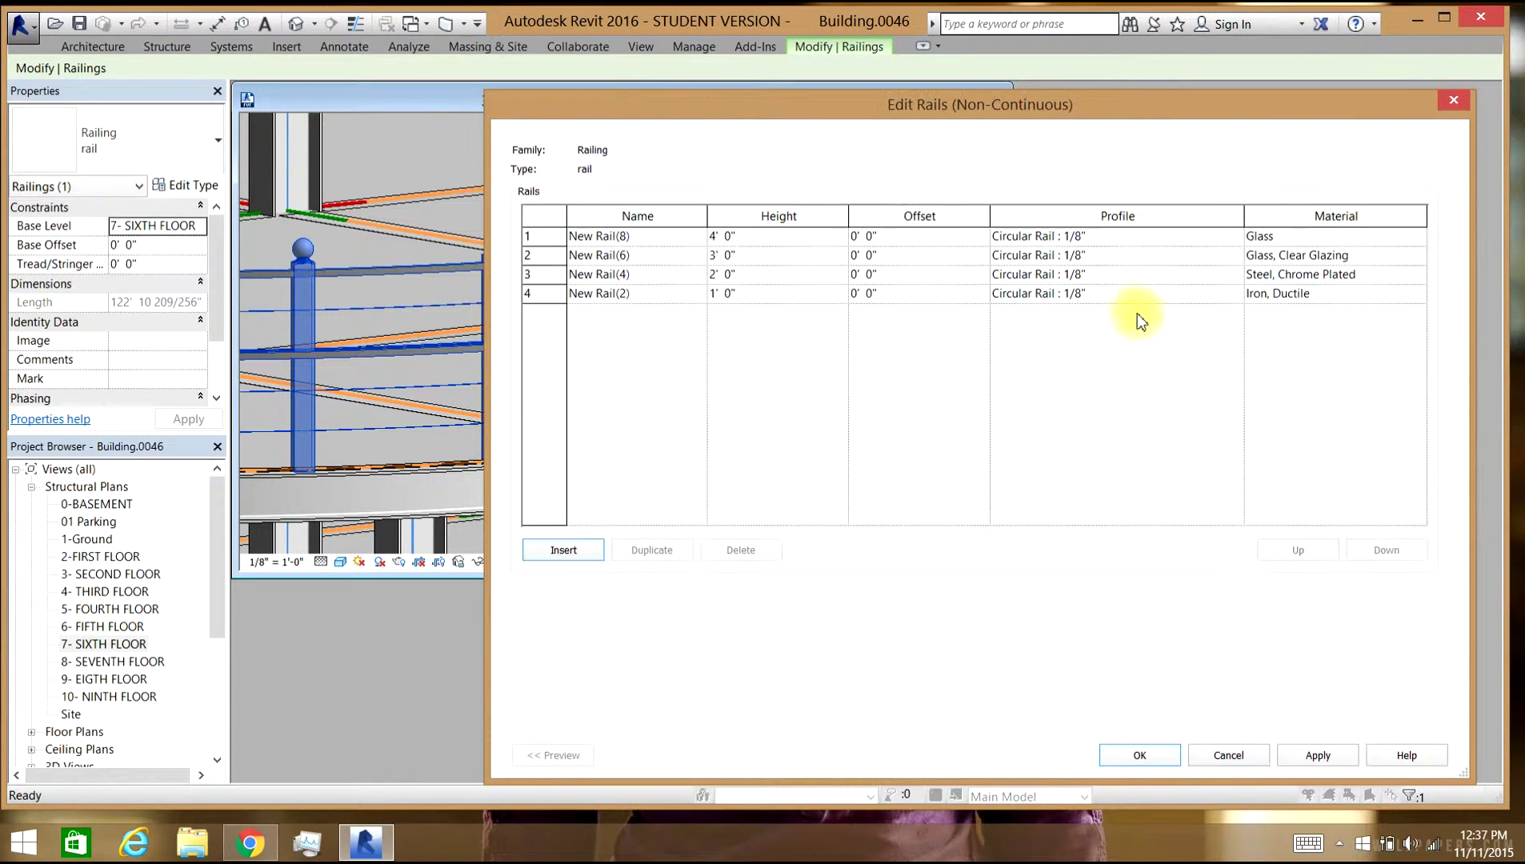
{"action": "left_click", "coordinate": [1093, 239]}
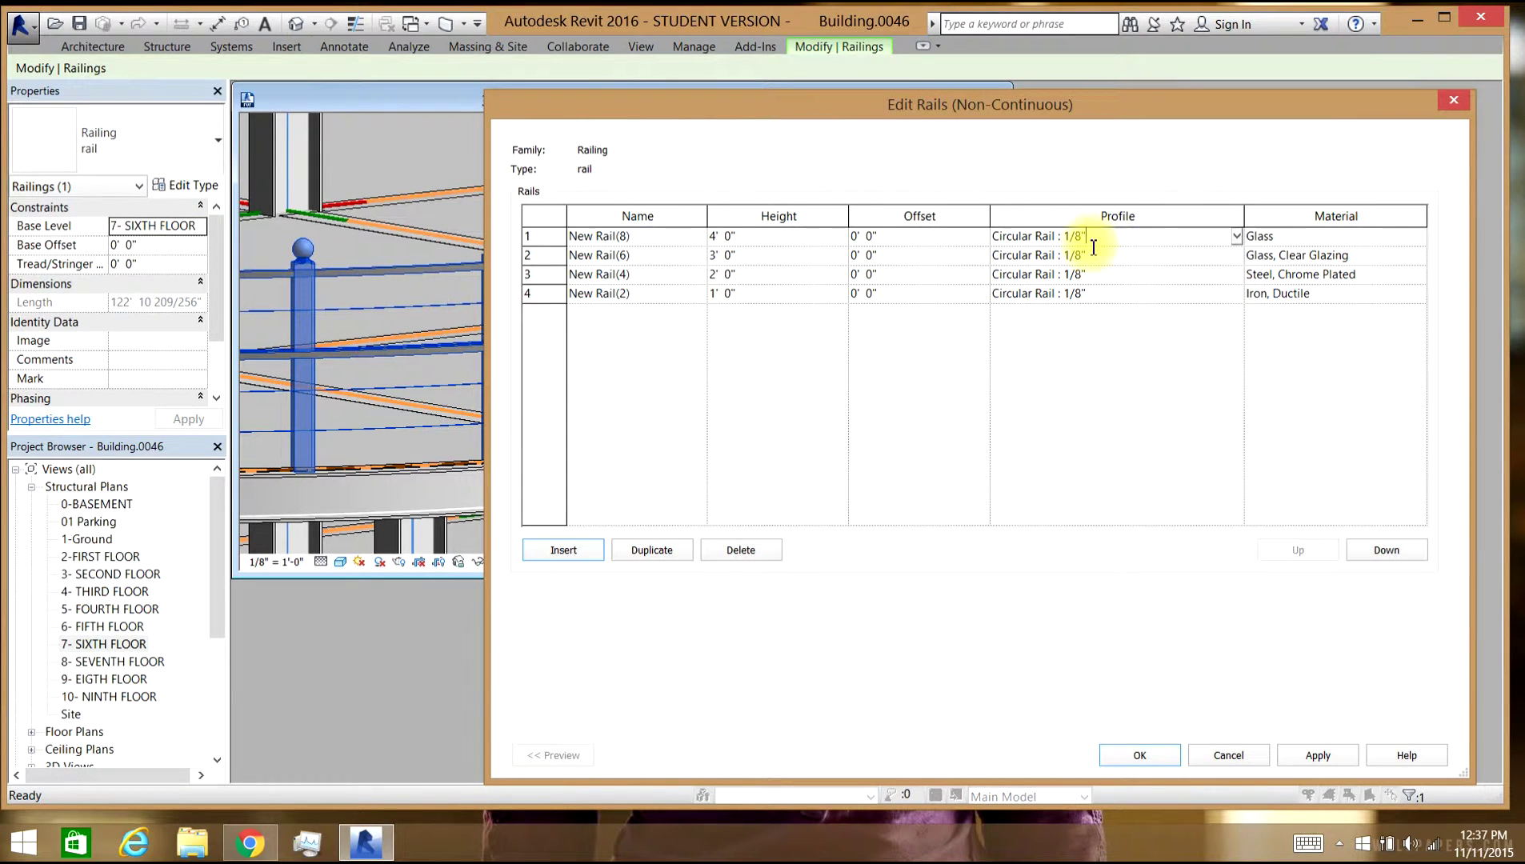
{"action": "left_click", "coordinate": [1236, 236]}
{"action": "scroll", "coordinate": [1082, 281], "scroll_direction": "up", "scroll_amount": 3}
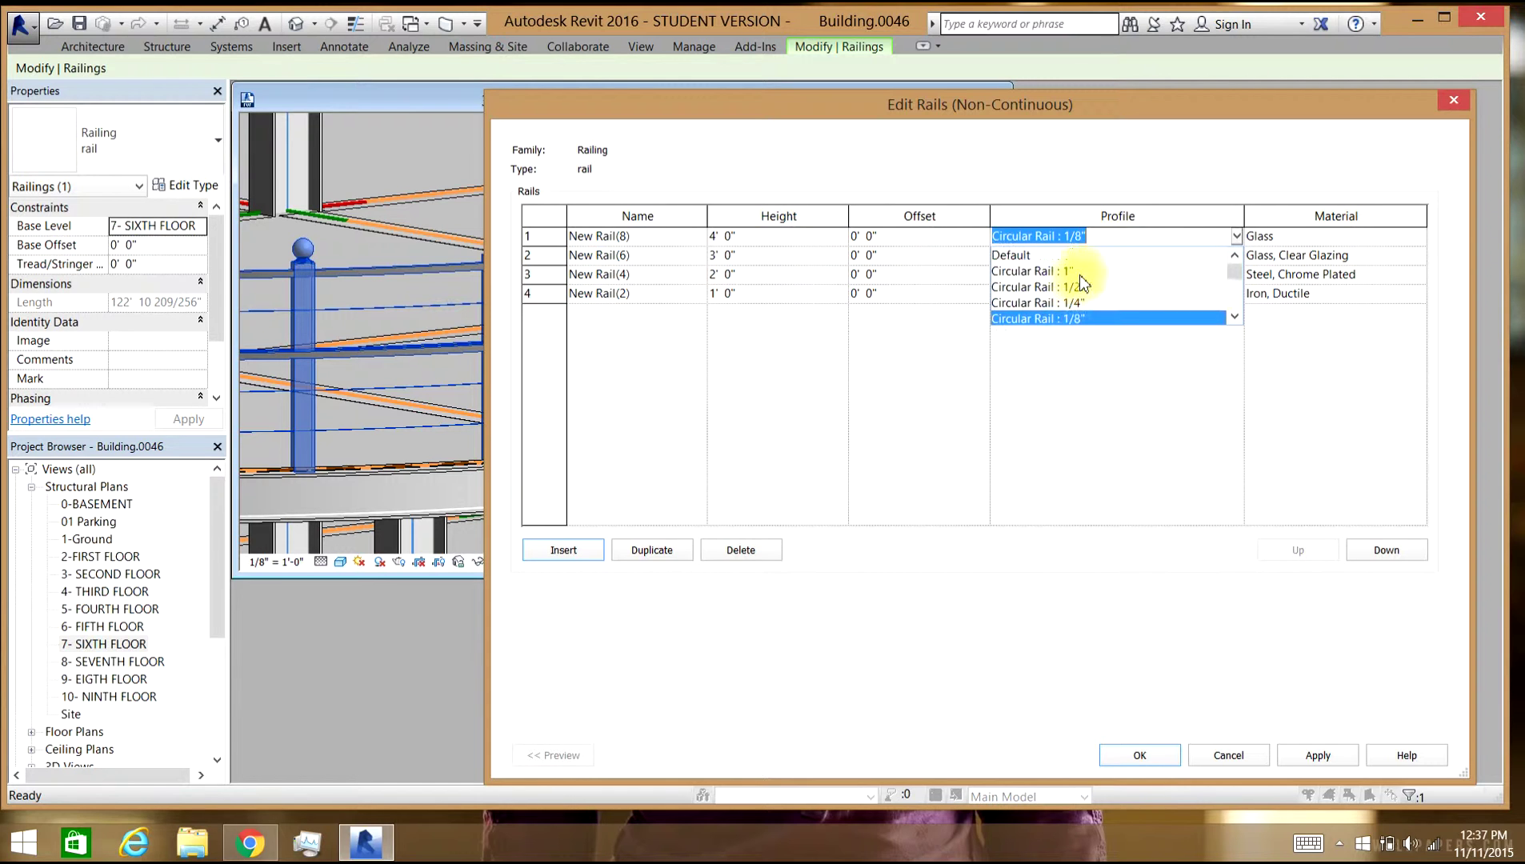
{"action": "left_click", "coordinate": [1058, 280]}
{"action": "left_click", "coordinate": [1220, 256]}
{"action": "left_click", "coordinate": [1236, 255]}
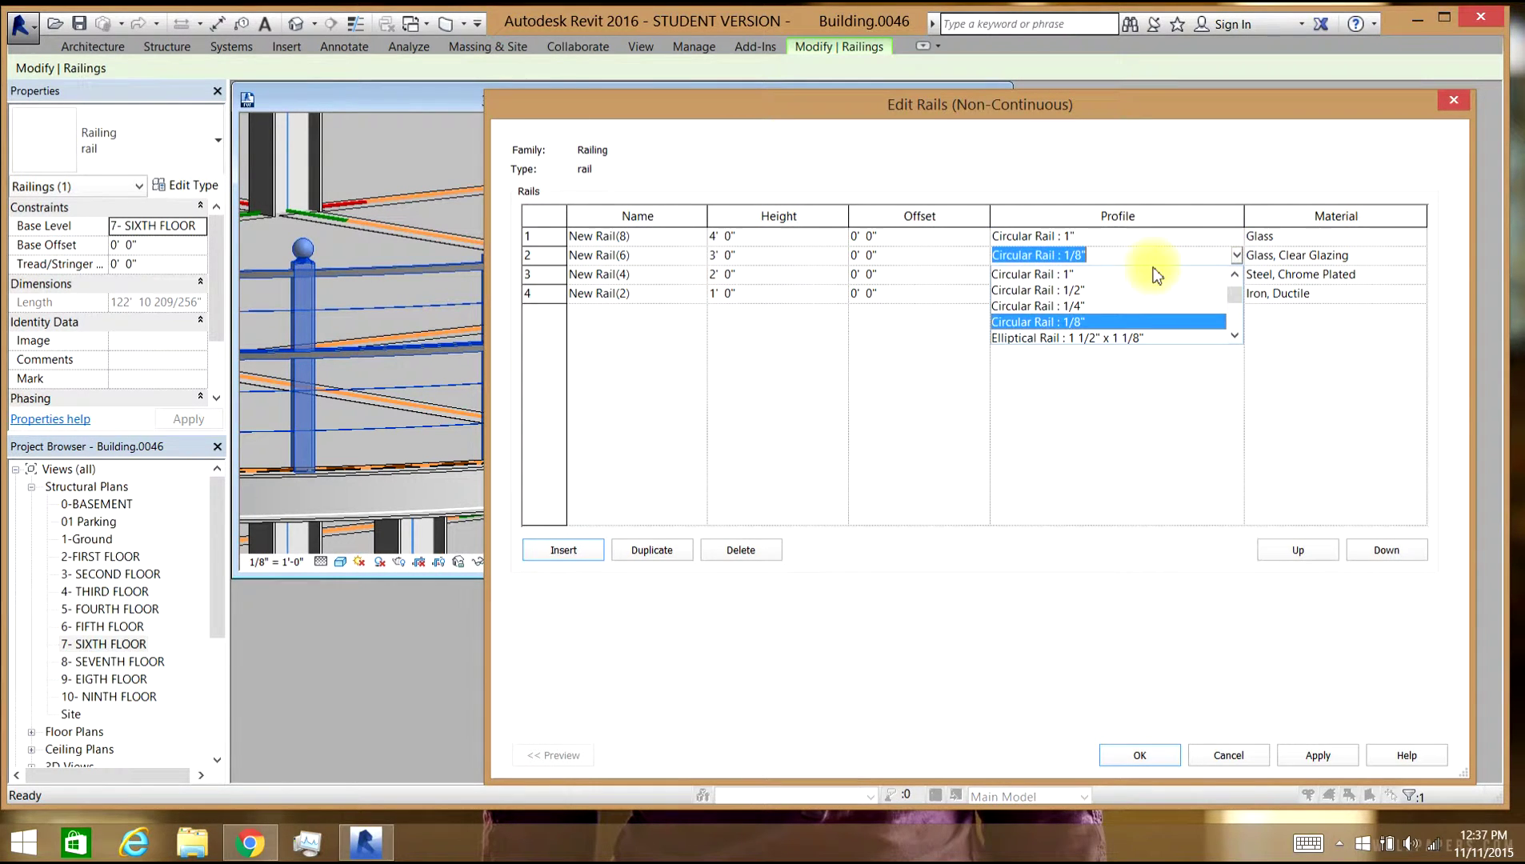
{"action": "left_click", "coordinate": [1101, 276]}
Set rails 3 and 4 to Circular Rail : 1" as well and apply the type changes.
{"action": "left_click", "coordinate": [1233, 270]}
{"action": "left_click", "coordinate": [1236, 275]}
{"action": "left_click", "coordinate": [1118, 299]}
{"action": "left_click", "coordinate": [1237, 276]}
{"action": "left_click", "coordinate": [1237, 274]}
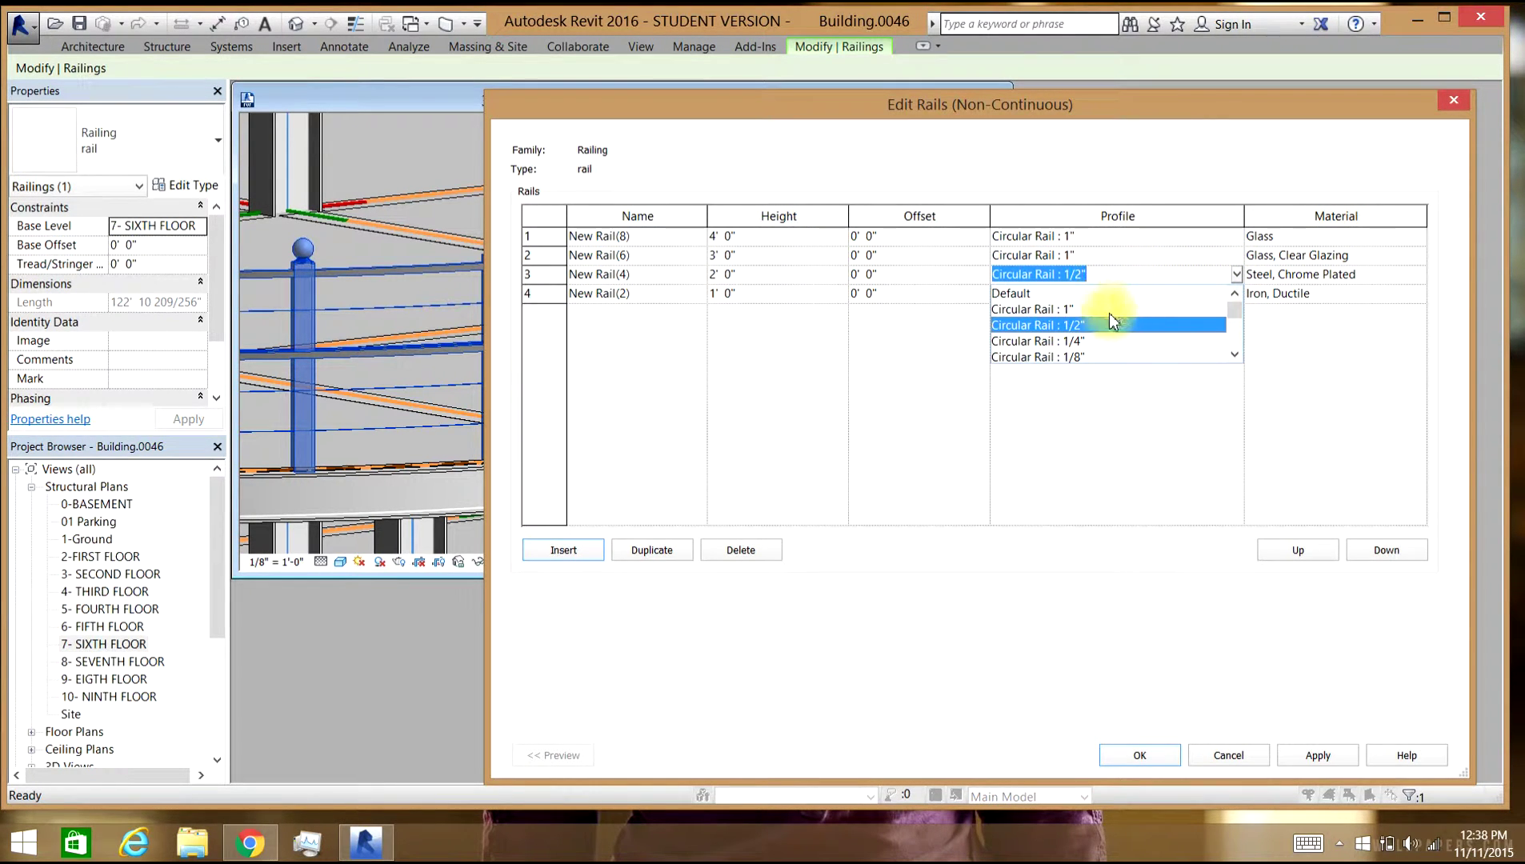
{"action": "left_click", "coordinate": [1101, 313]}
{"action": "left_click", "coordinate": [1234, 292]}
{"action": "left_click", "coordinate": [1236, 293]}
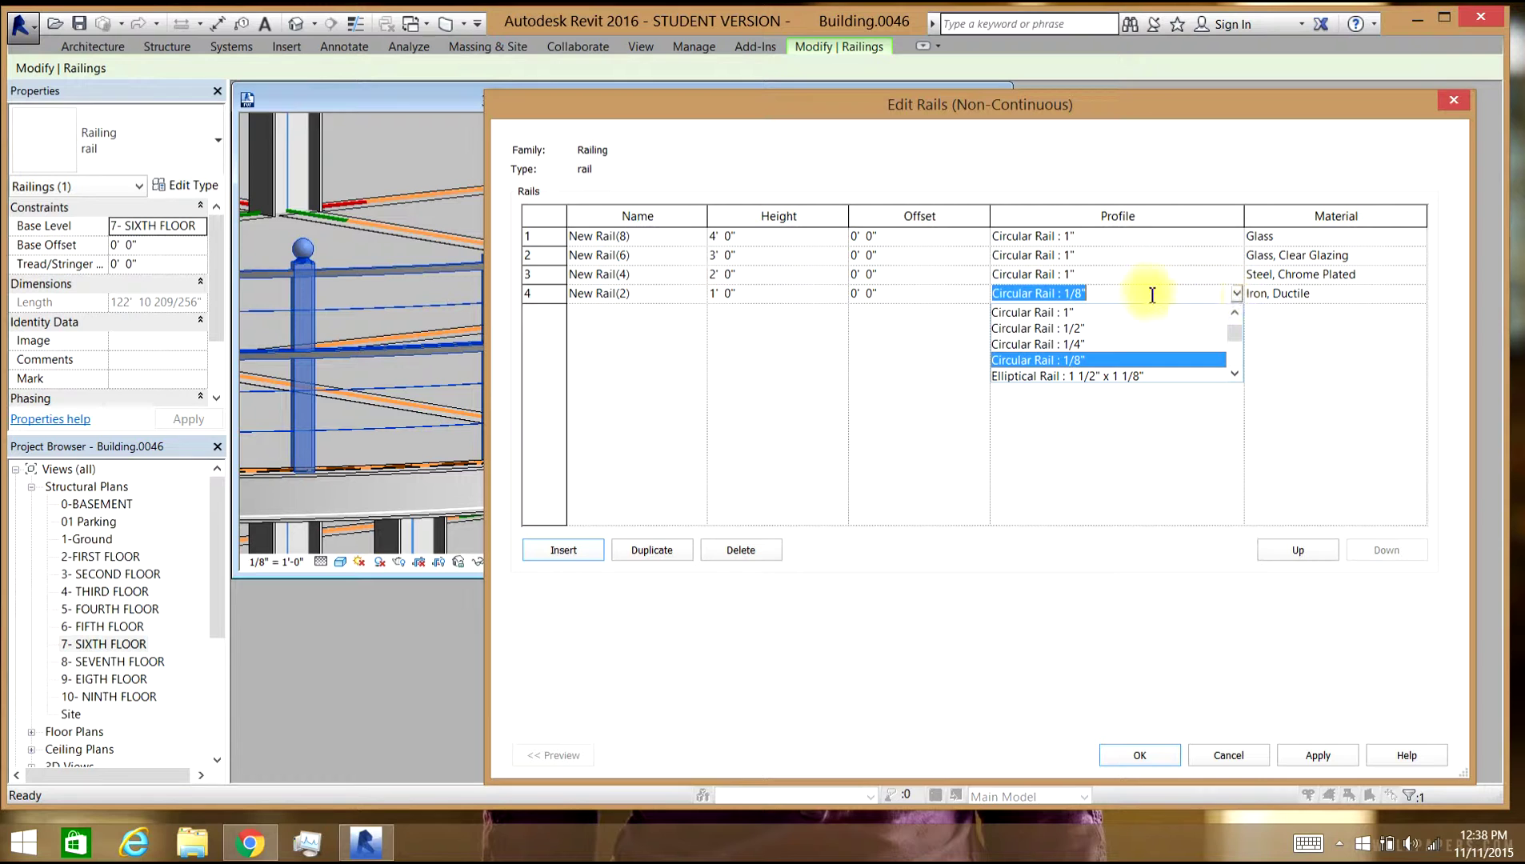
{"action": "left_click", "coordinate": [1104, 312]}
{"action": "left_click", "coordinate": [1319, 756]}
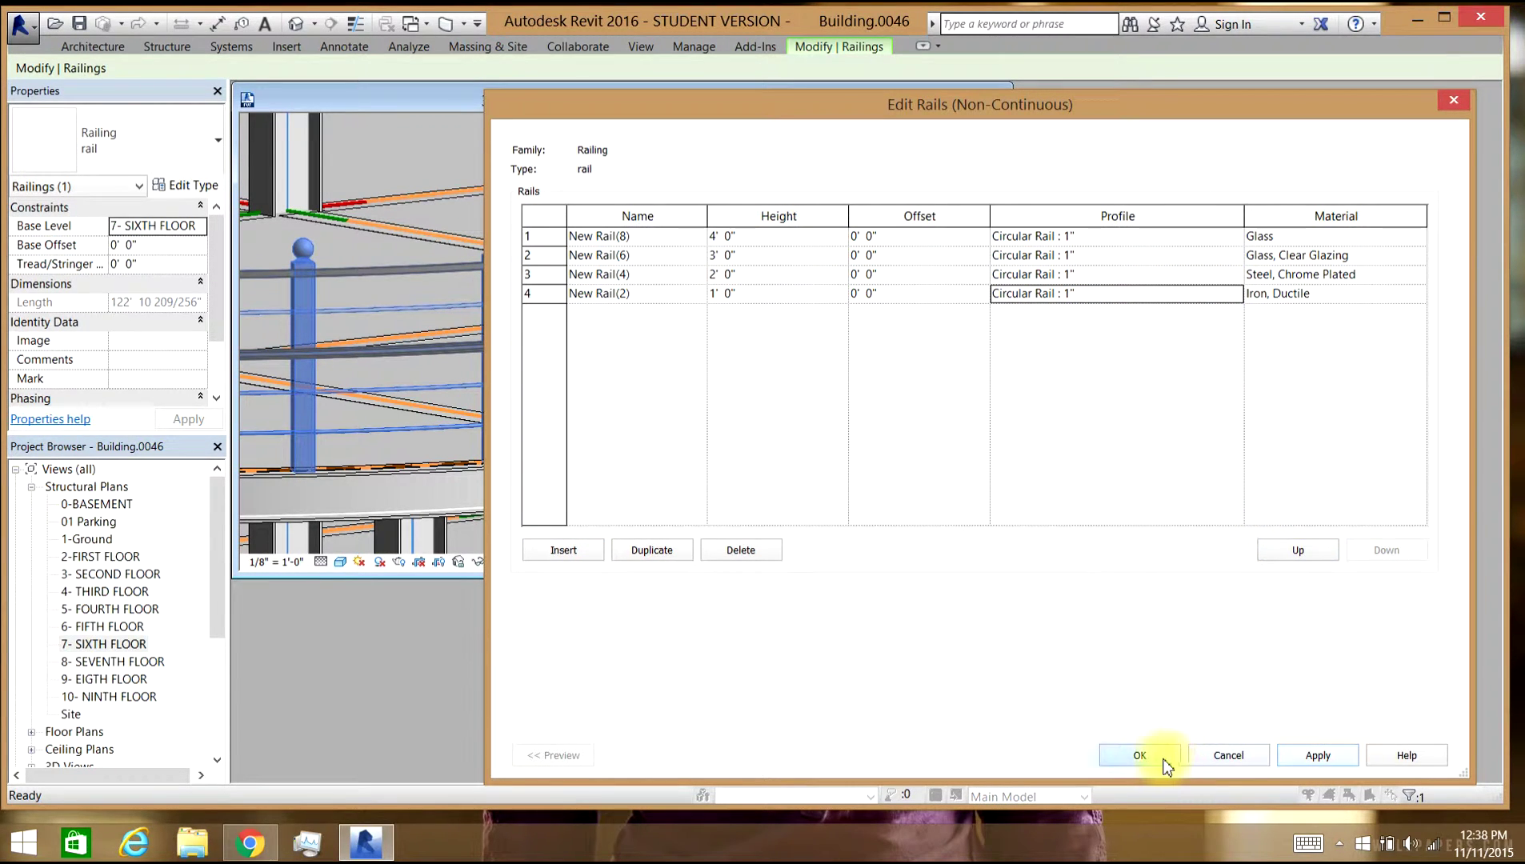
{"action": "left_click", "coordinate": [1165, 764]}
{"action": "left_click", "coordinate": [1402, 764]}
Close the railing Type Properties and orbit the 3D view to inspect the 1" rails.
{"action": "left_click", "coordinate": [1238, 755]}
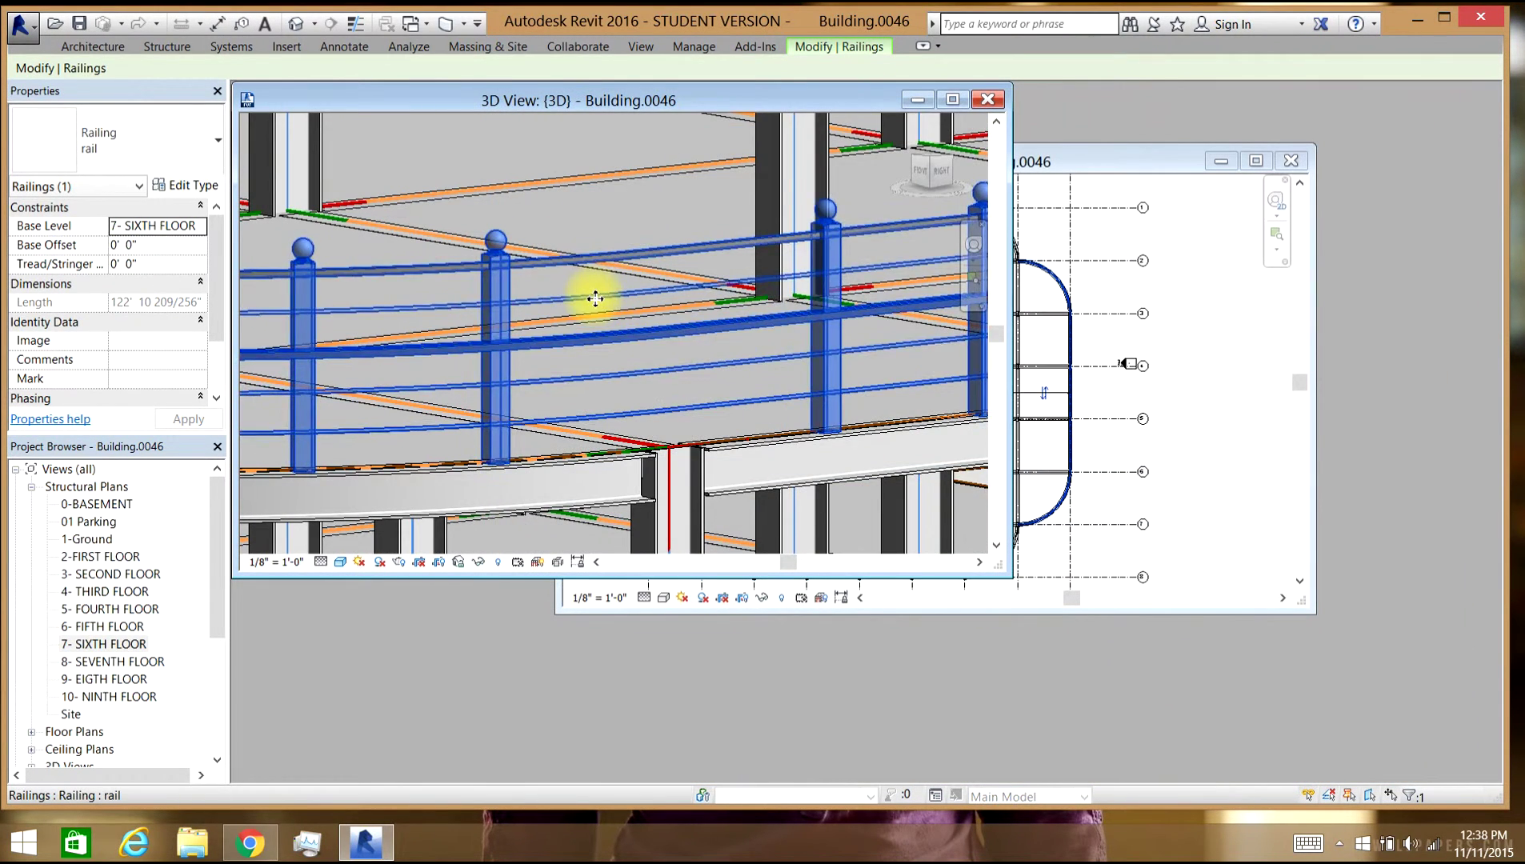
{"action": "scroll", "coordinate": [596, 299], "scroll_direction": "up", "scroll_amount": 3}
{"action": "scroll", "coordinate": [596, 304], "scroll_direction": "down", "scroll_amount": 2}
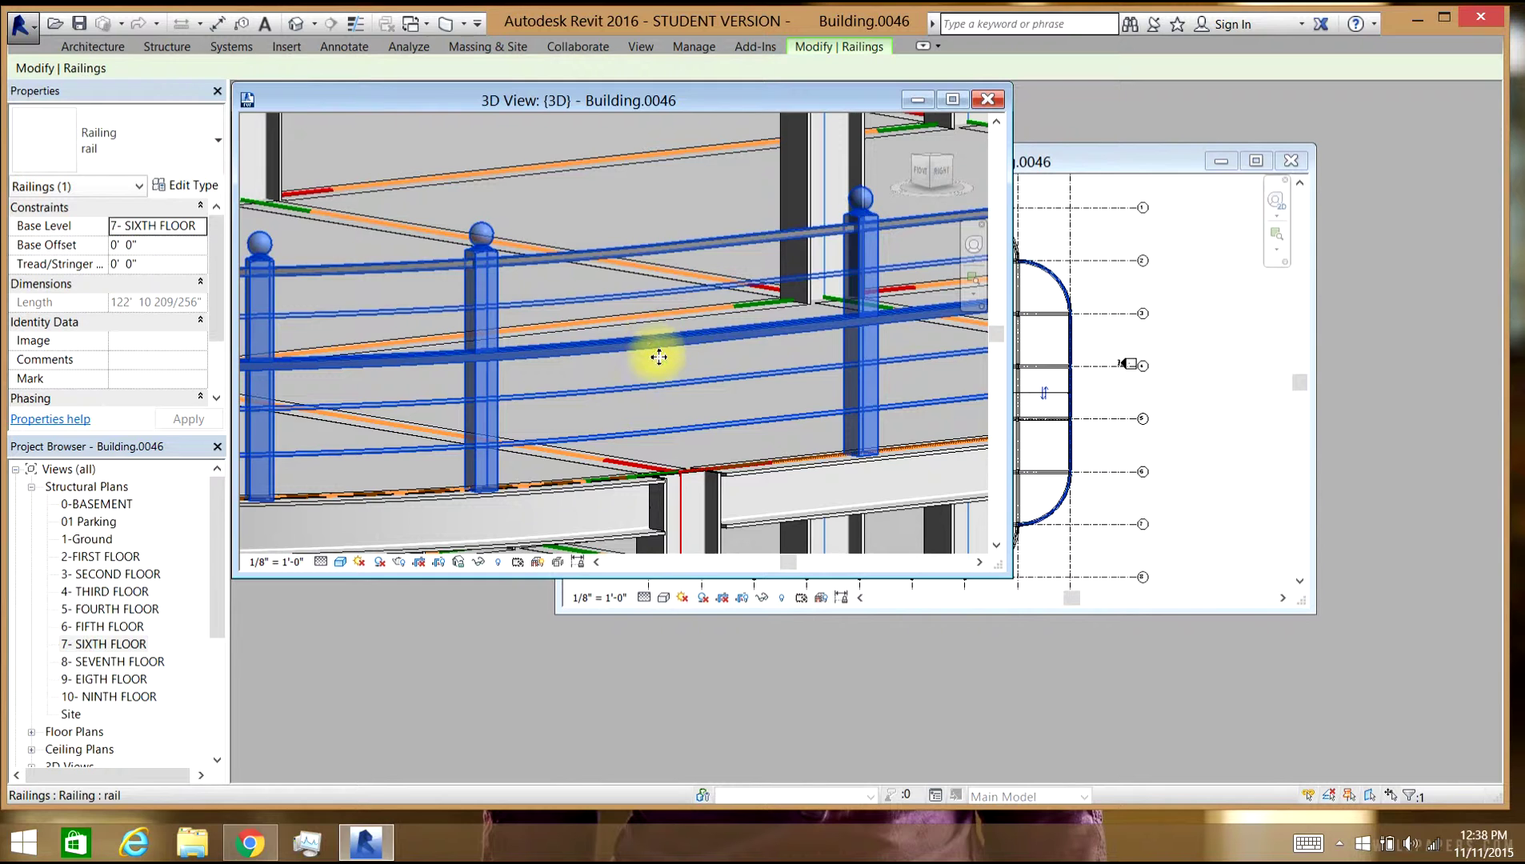
{"action": "scroll", "coordinate": [669, 336], "scroll_direction": "down", "scroll_amount": 1}
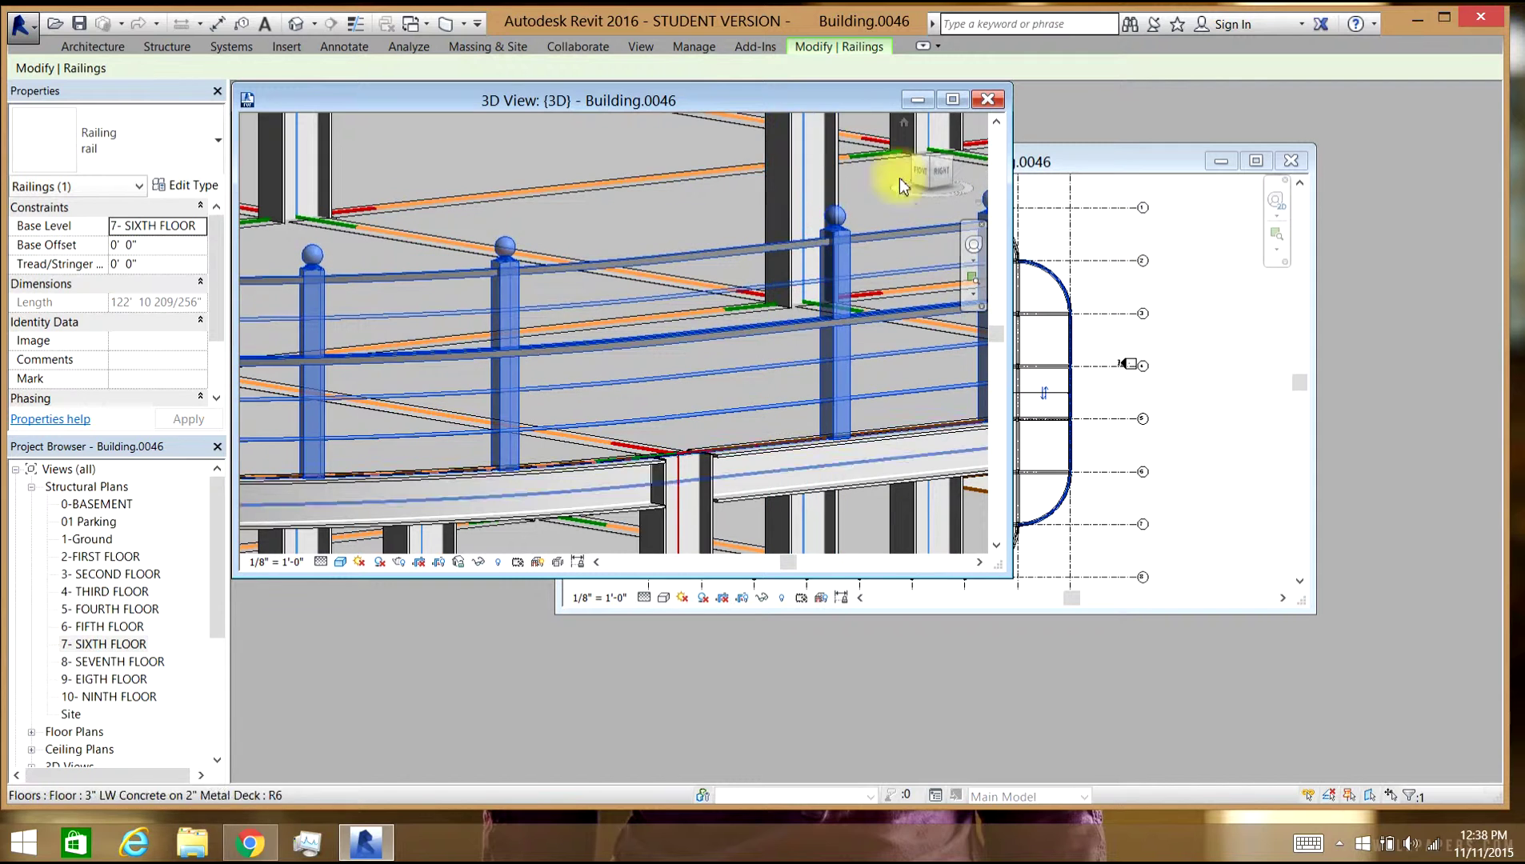
{"action": "mouse_move", "coordinate": [934, 178]}
{"action": "left_mouse_down"}
{"action": "mouse_move", "coordinate": [953, 176]}
{"action": "mouse_move", "coordinate": [942, 207]}
{"action": "left_mouse_up"}
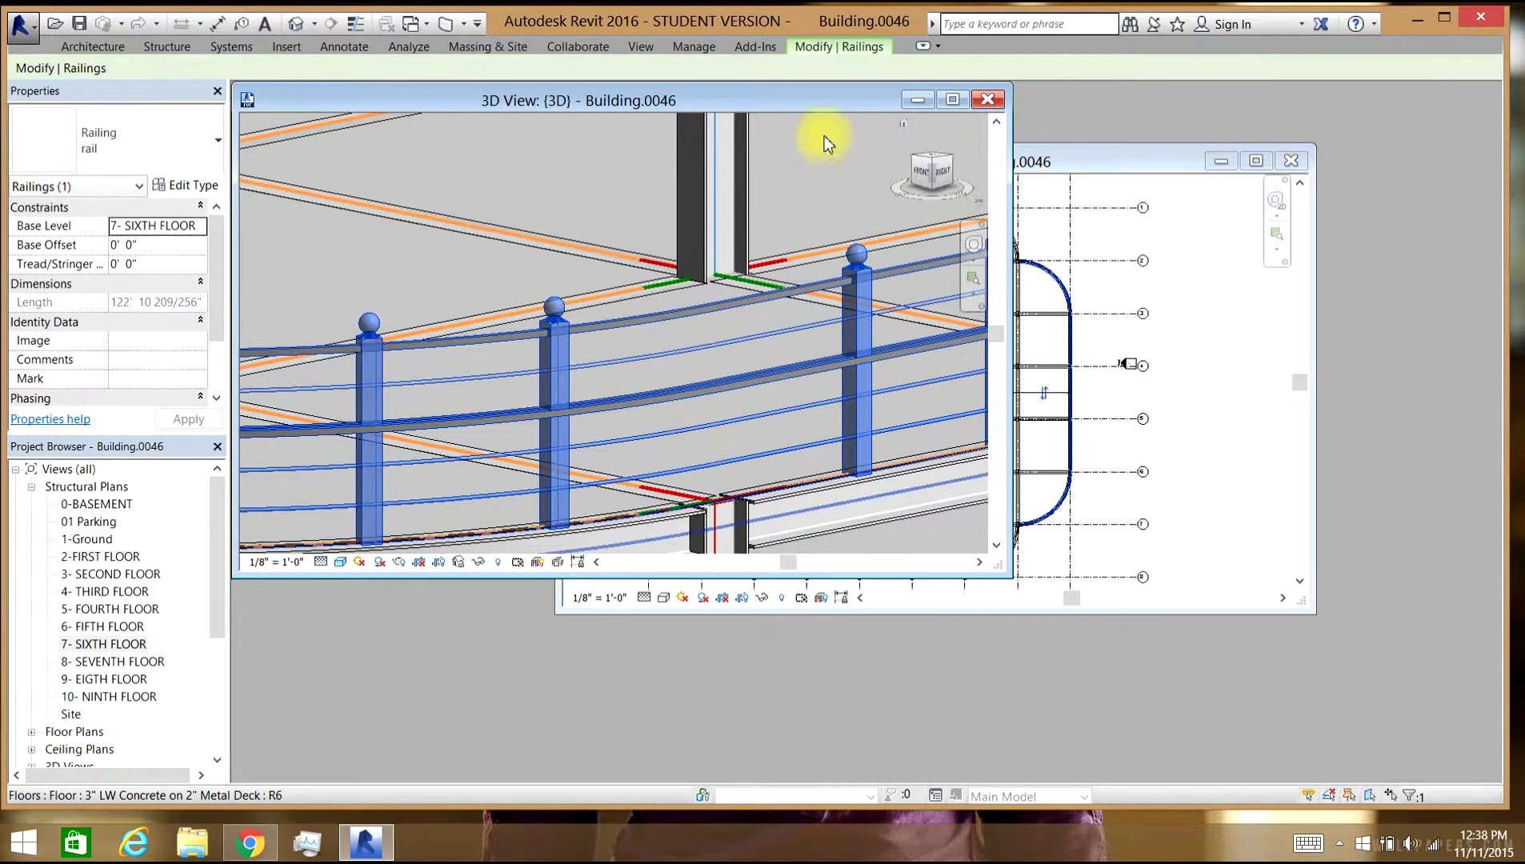
Reopen and close the railing type and rail structure dialogs unchanged, then edit the path on 7- SIXTH FLOOR.
{"action": "left_click", "coordinate": [186, 185]}
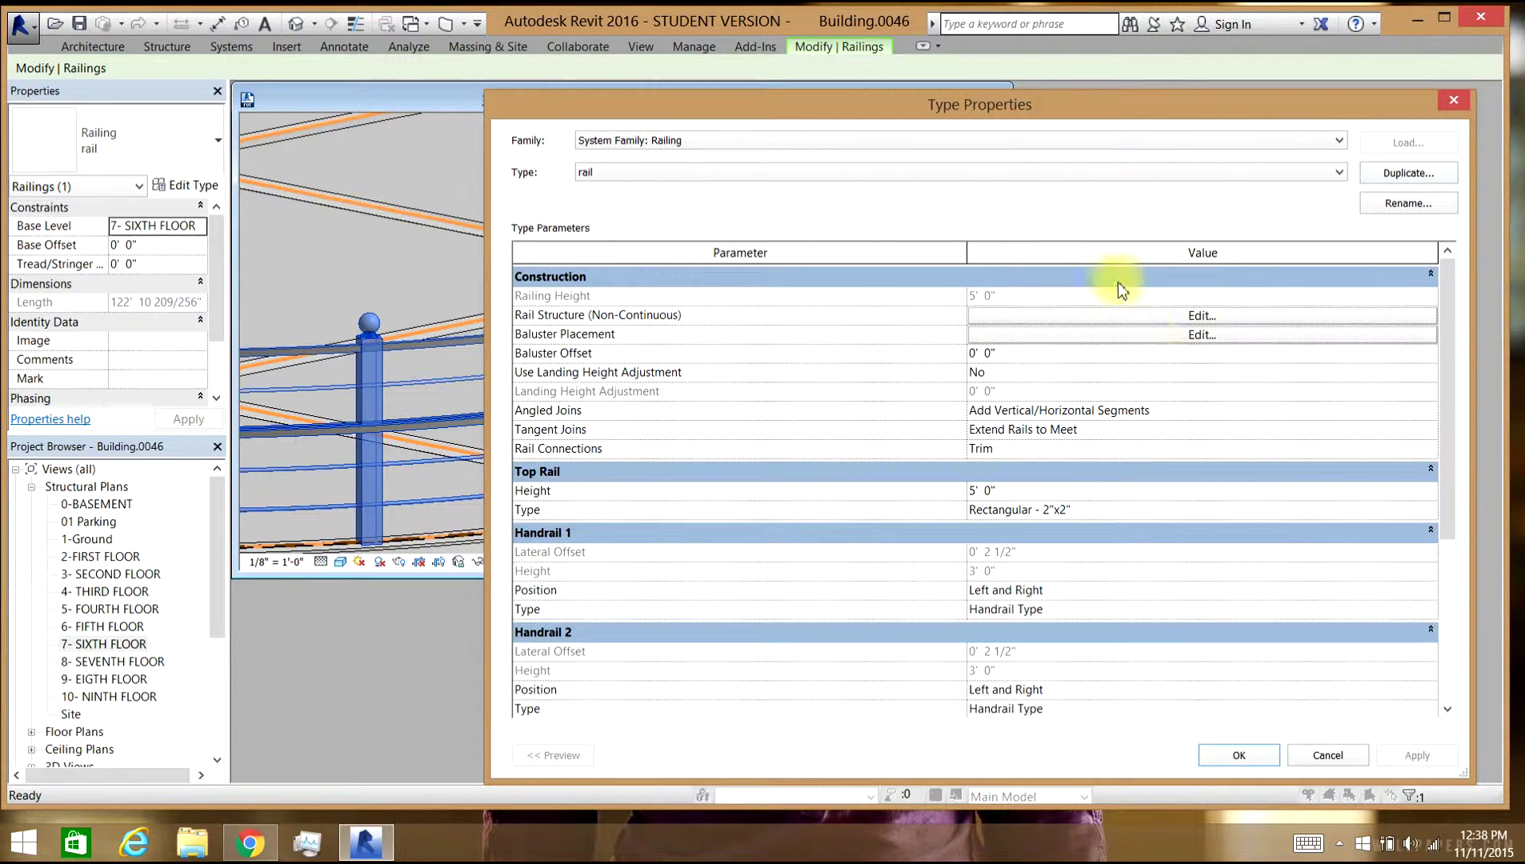
{"action": "left_click_drag", "start_coordinate": [1118, 101], "coordinate": [968, 58]}
{"action": "left_click", "coordinate": [1024, 273]}
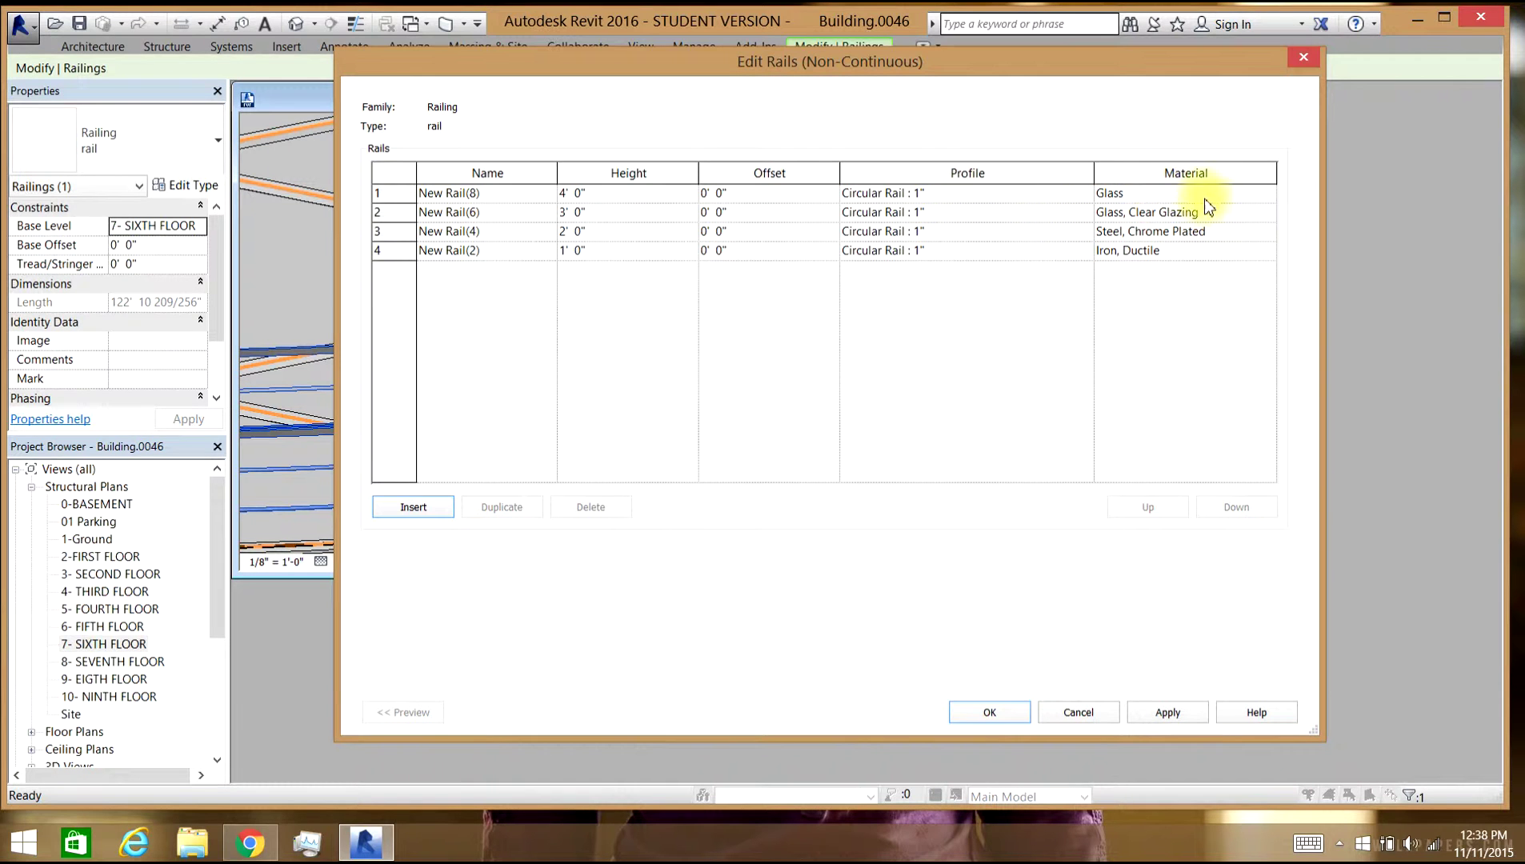
{"action": "left_click", "coordinate": [1301, 56]}
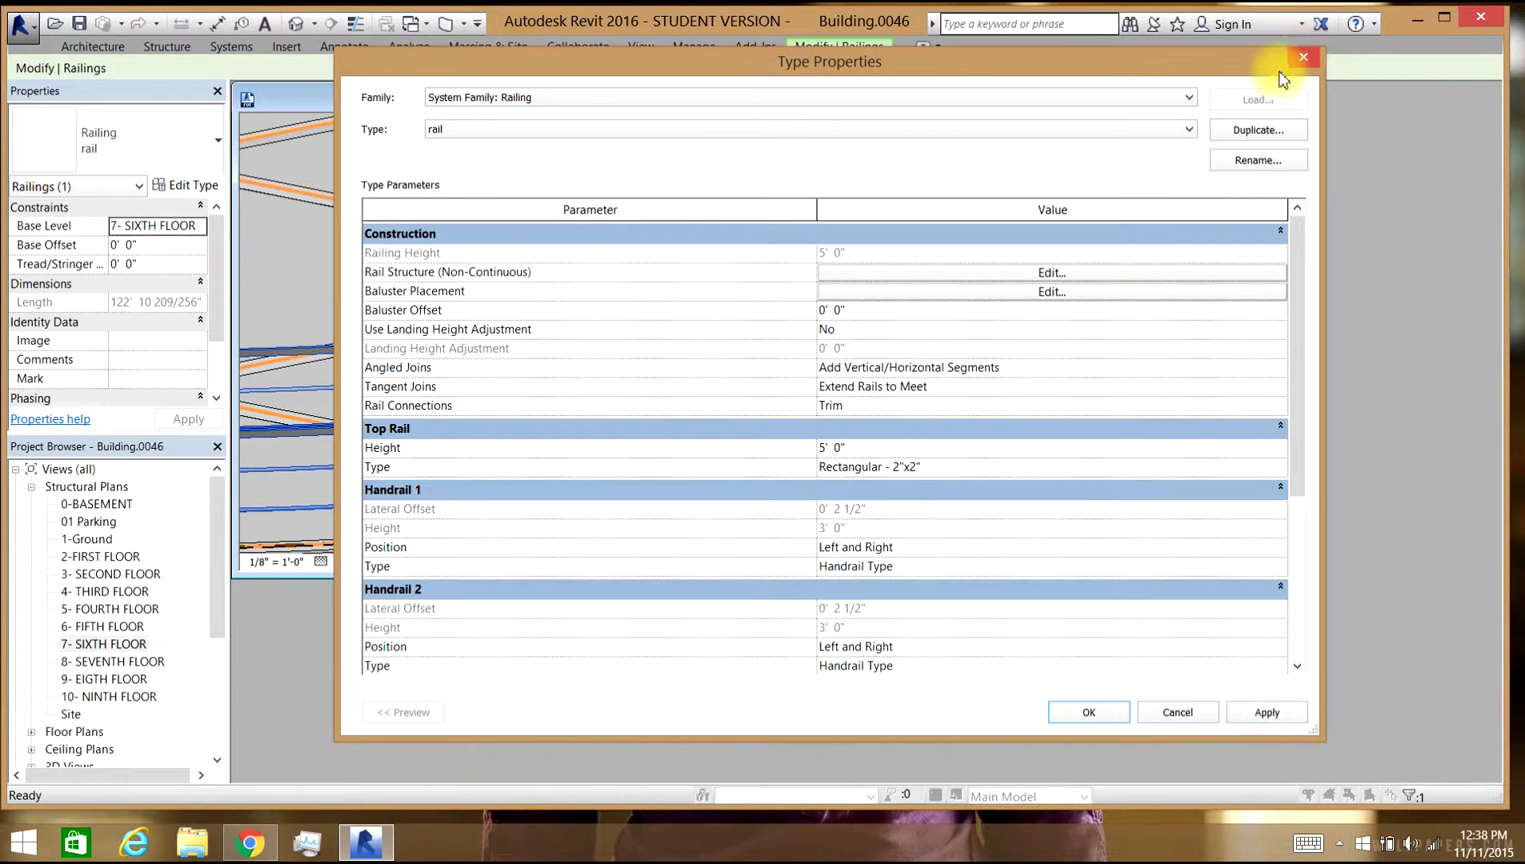
{"action": "left_click", "coordinate": [1305, 56]}
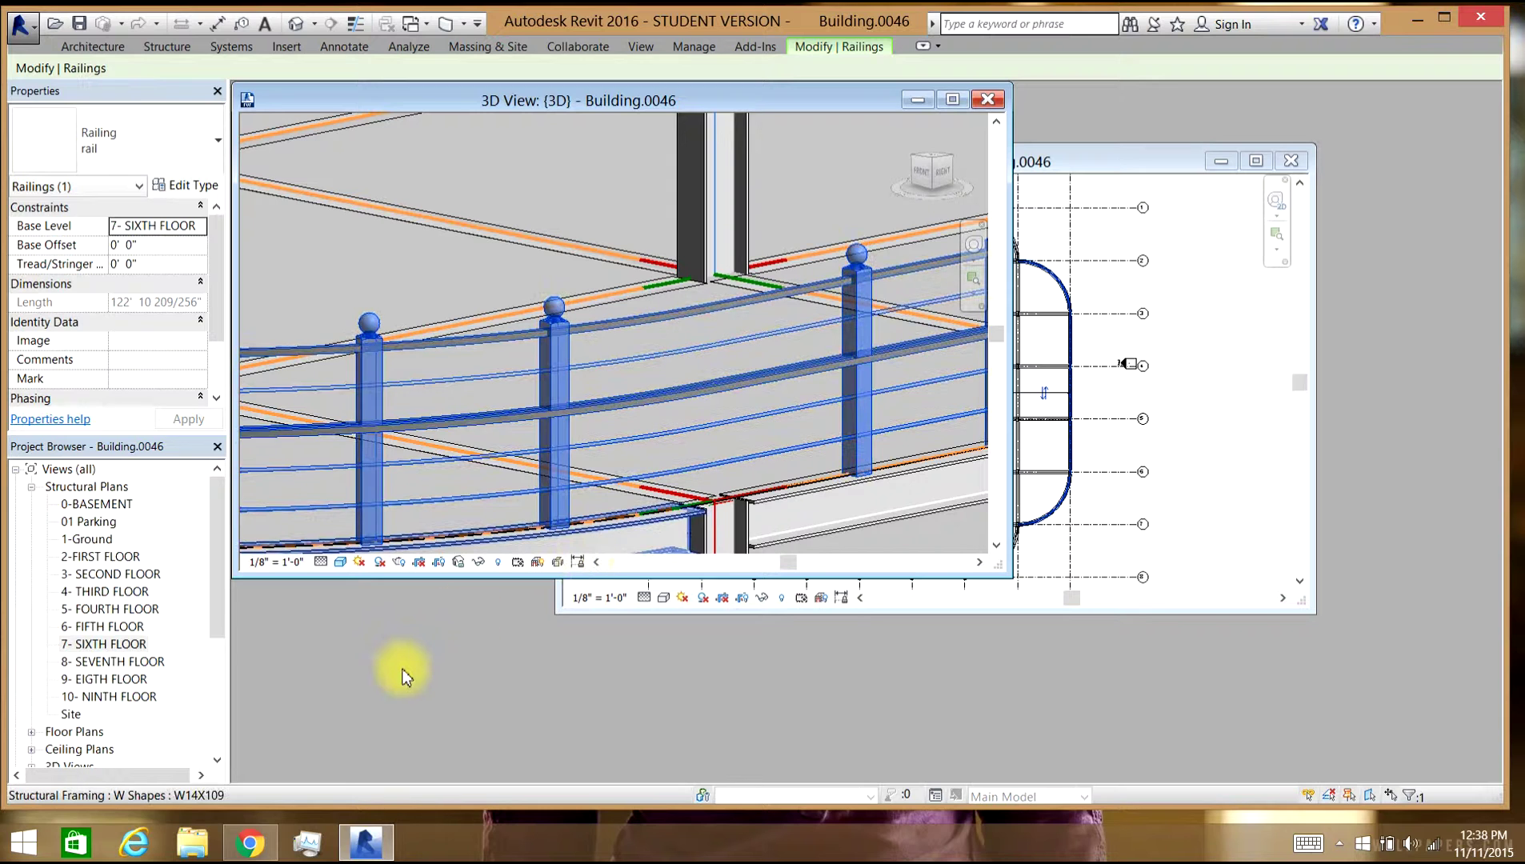
{"action": "left_click", "coordinate": [1249, 490]}
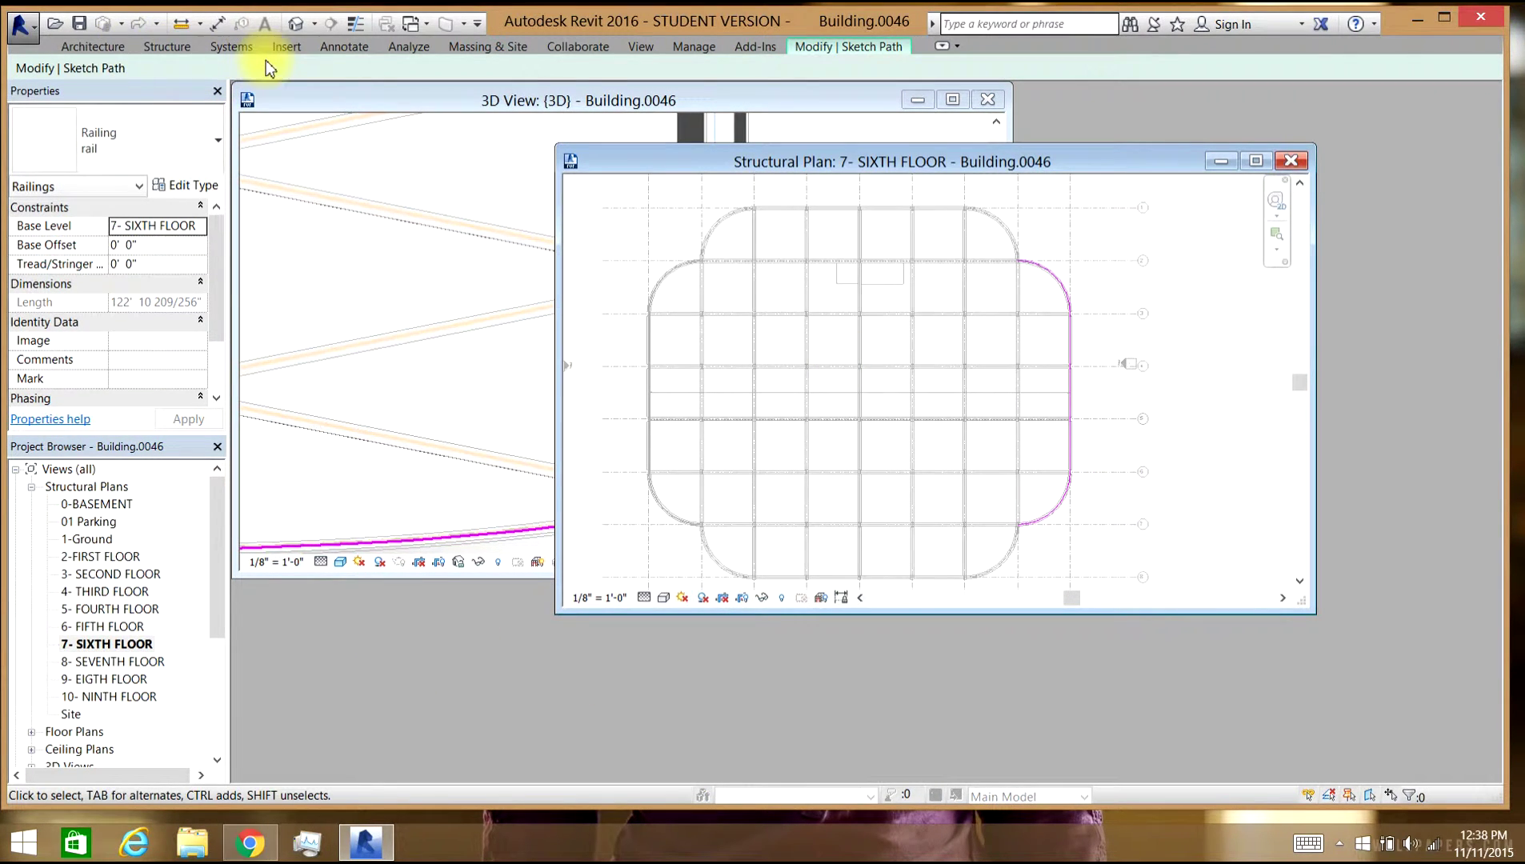
Load the Decorate Rail family from the Profiles > Railings library folder.
{"action": "left_click", "coordinate": [287, 48]}
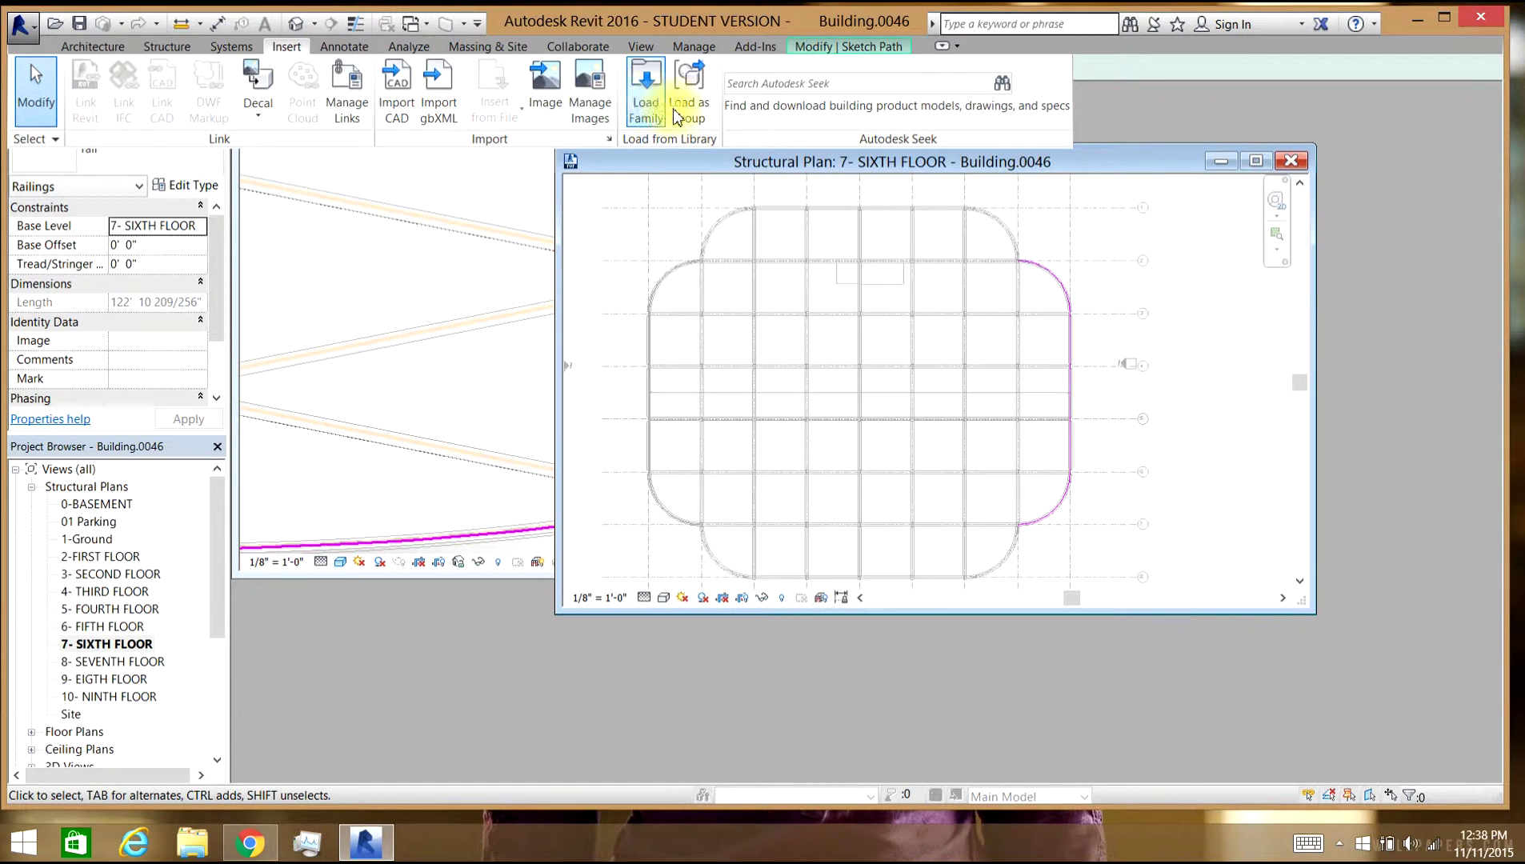
{"action": "left_click", "coordinate": [645, 102]}
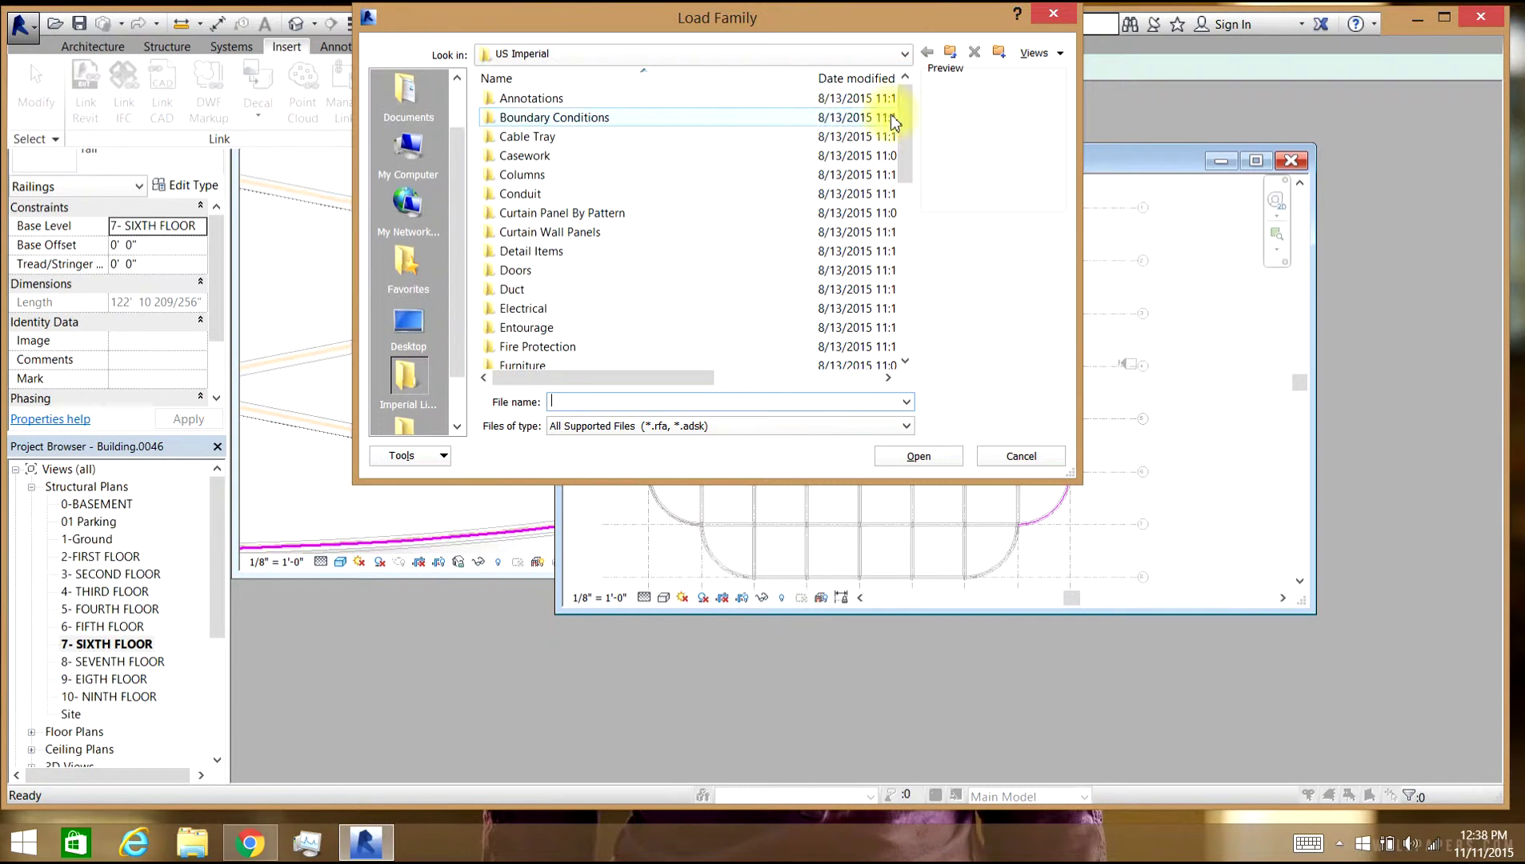
{"action": "left_click_drag", "start_coordinate": [905, 125], "coordinate": [901, 192]}
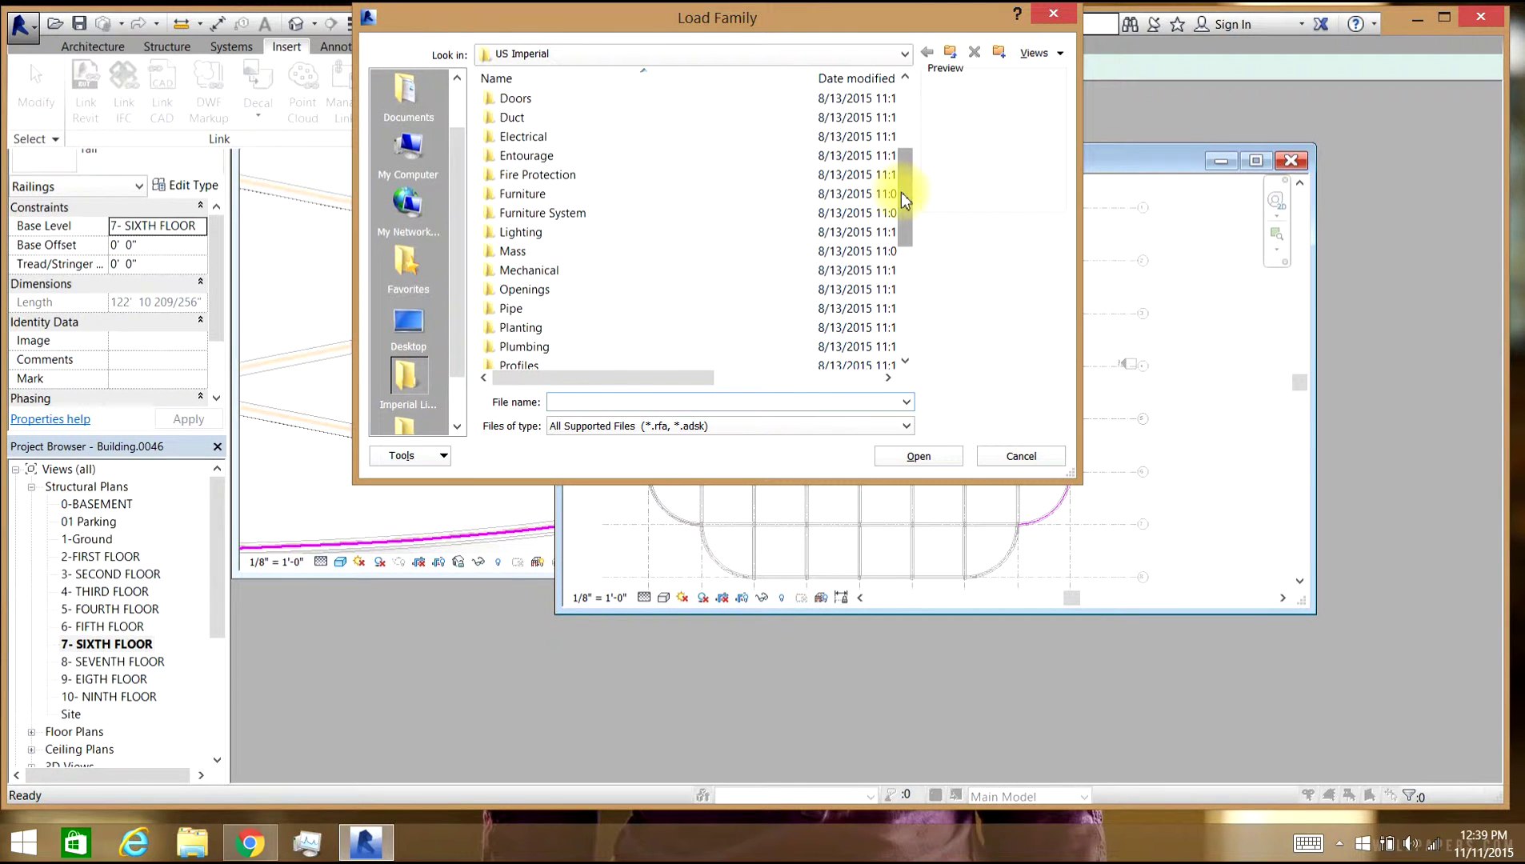
{"action": "left_click", "coordinate": [514, 366]}
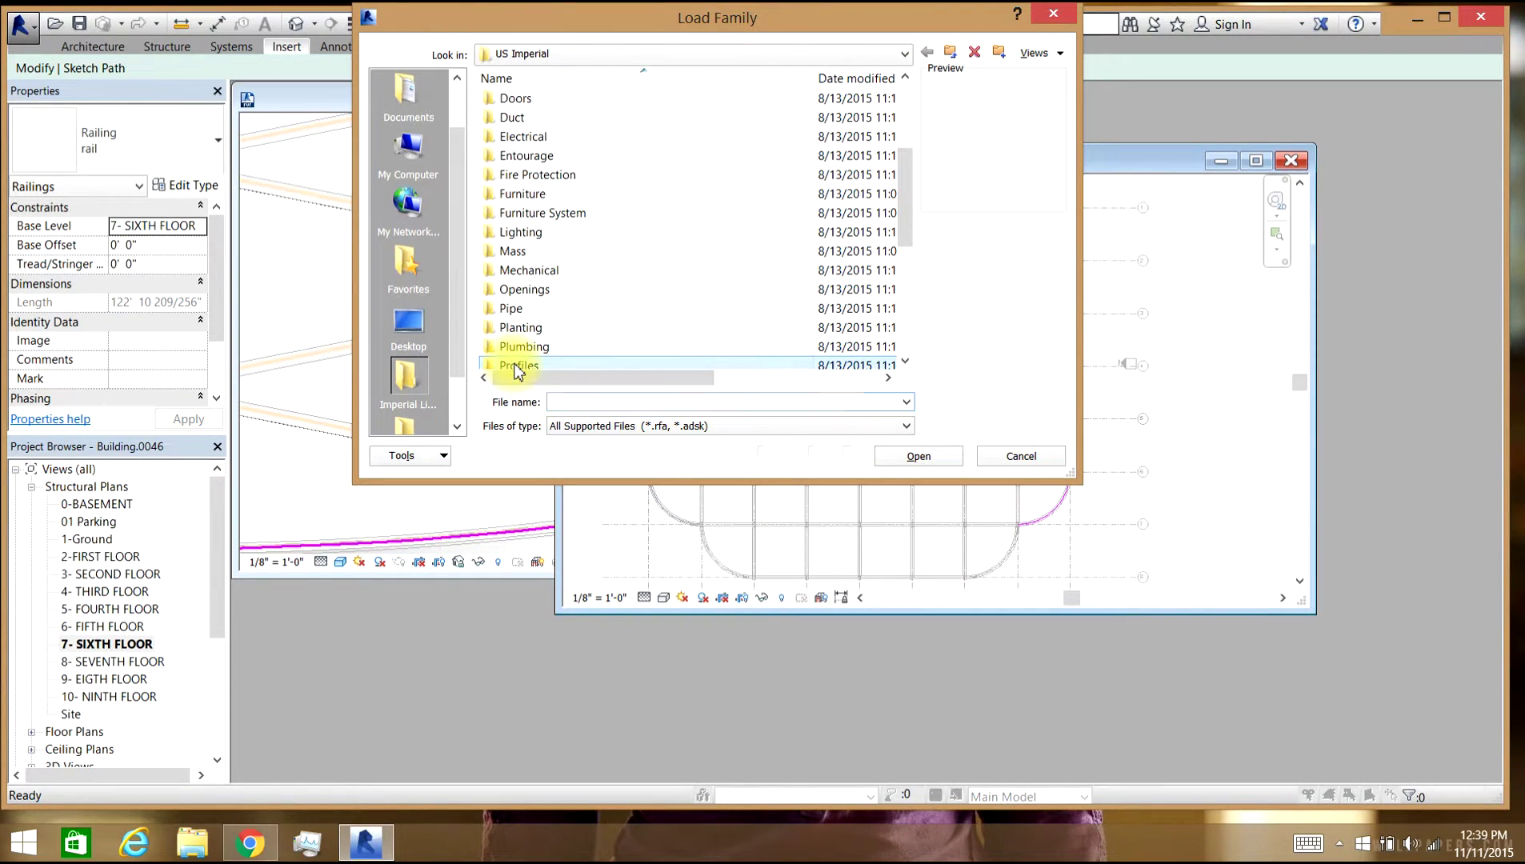
{"action": "scroll", "coordinate": [516, 368], "scroll_direction": "down", "scroll_amount": 2}
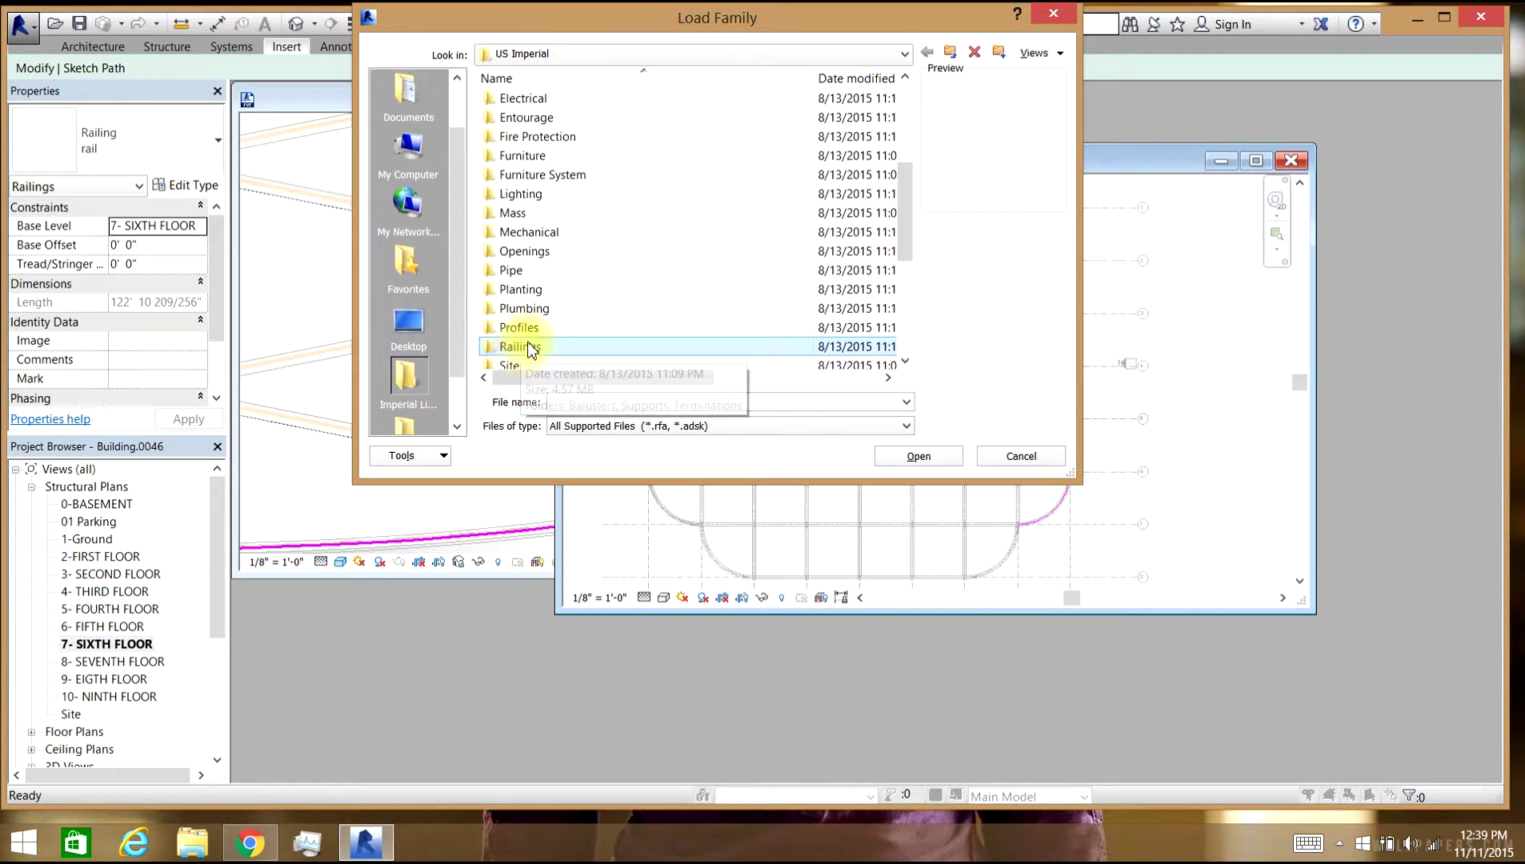
{"action": "double_click", "coordinate": [533, 332]}
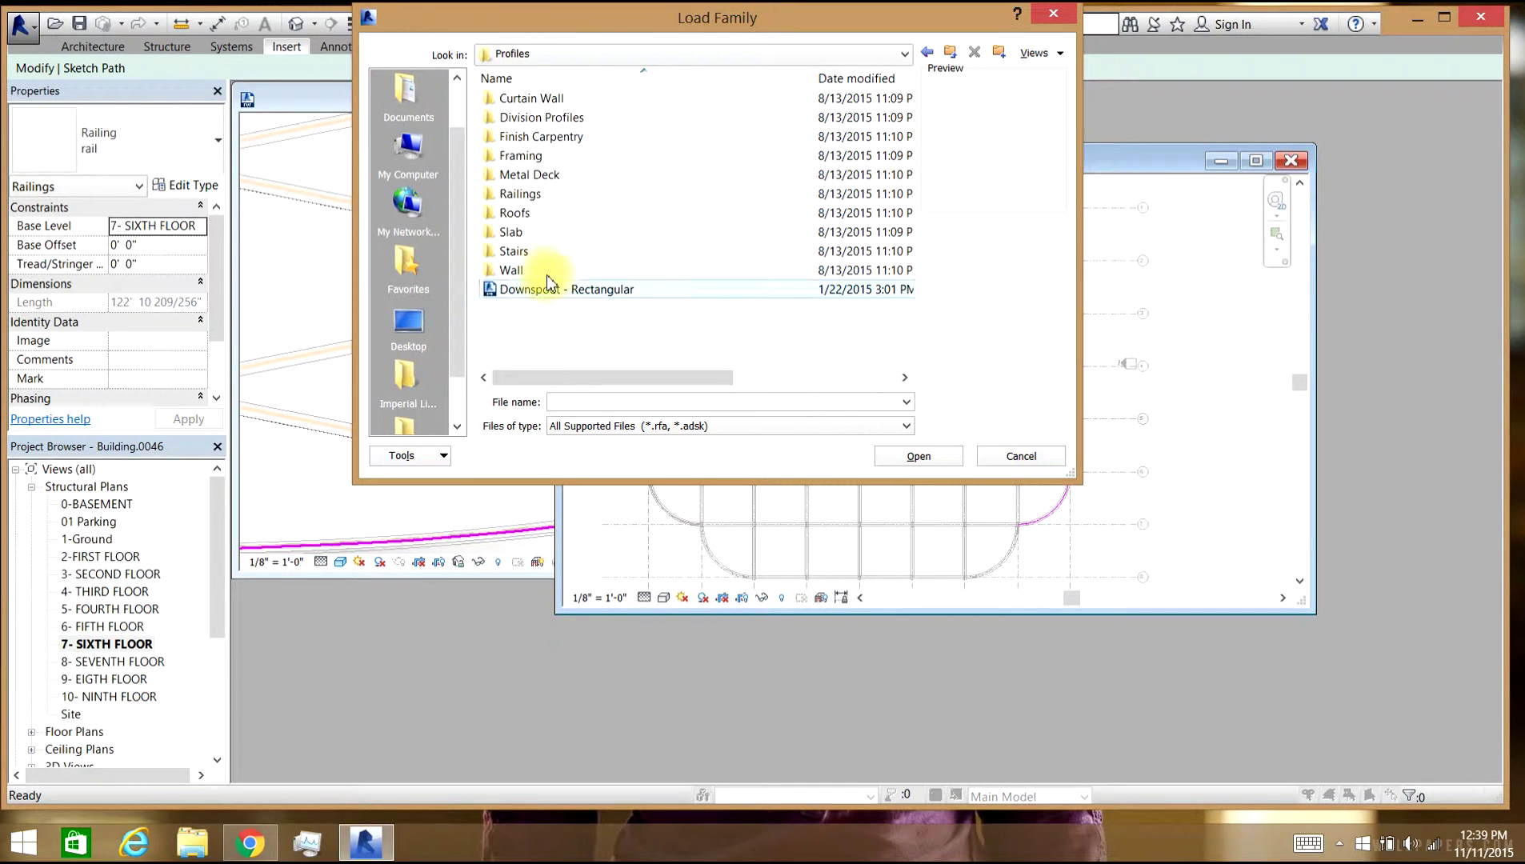
{"action": "double_click", "coordinate": [521, 194]}
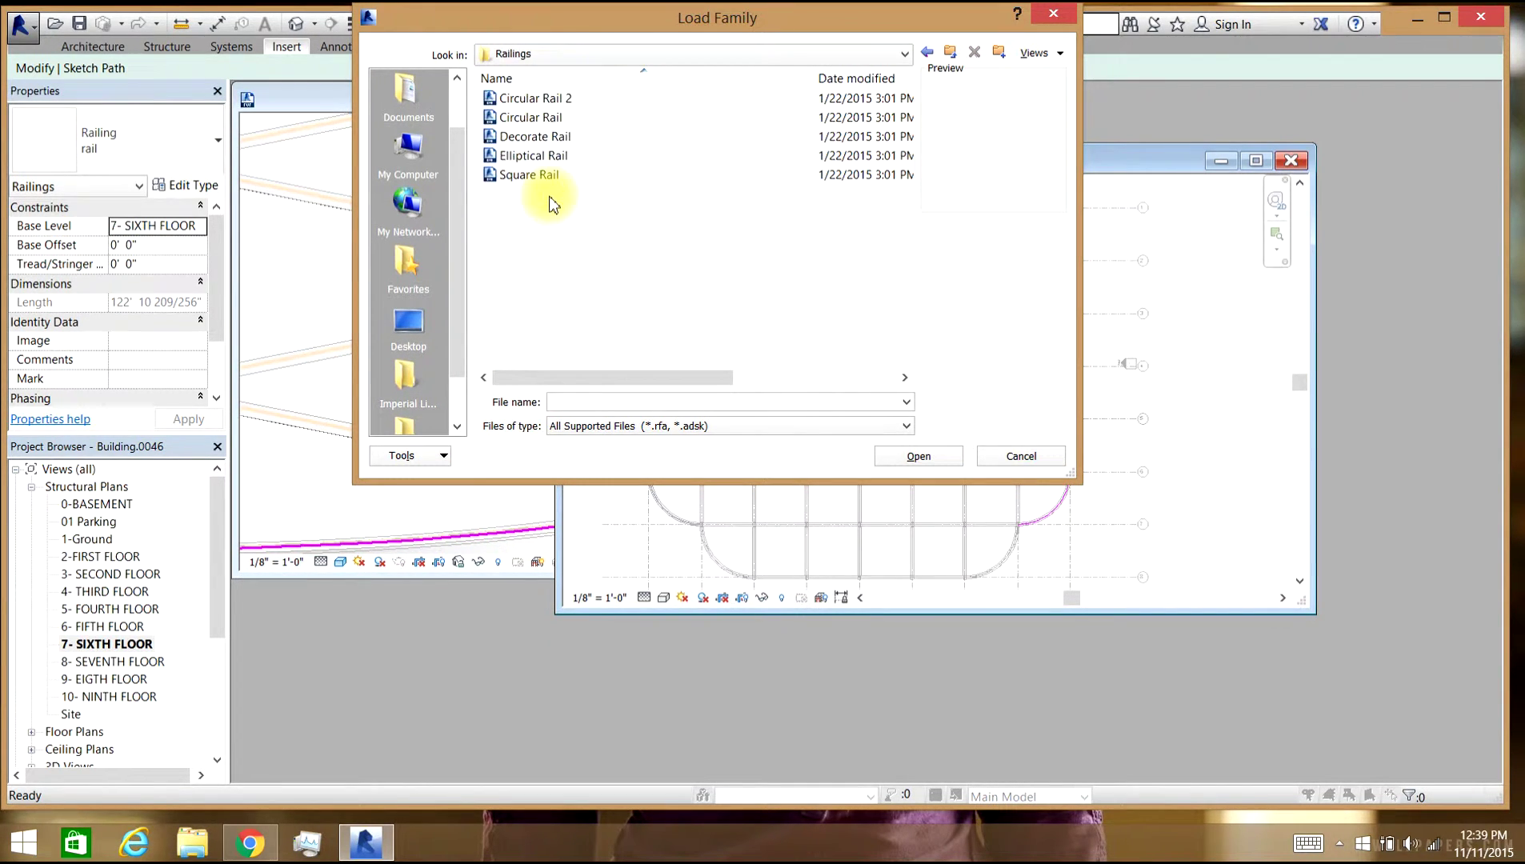
{"action": "left_click", "coordinate": [556, 142]}
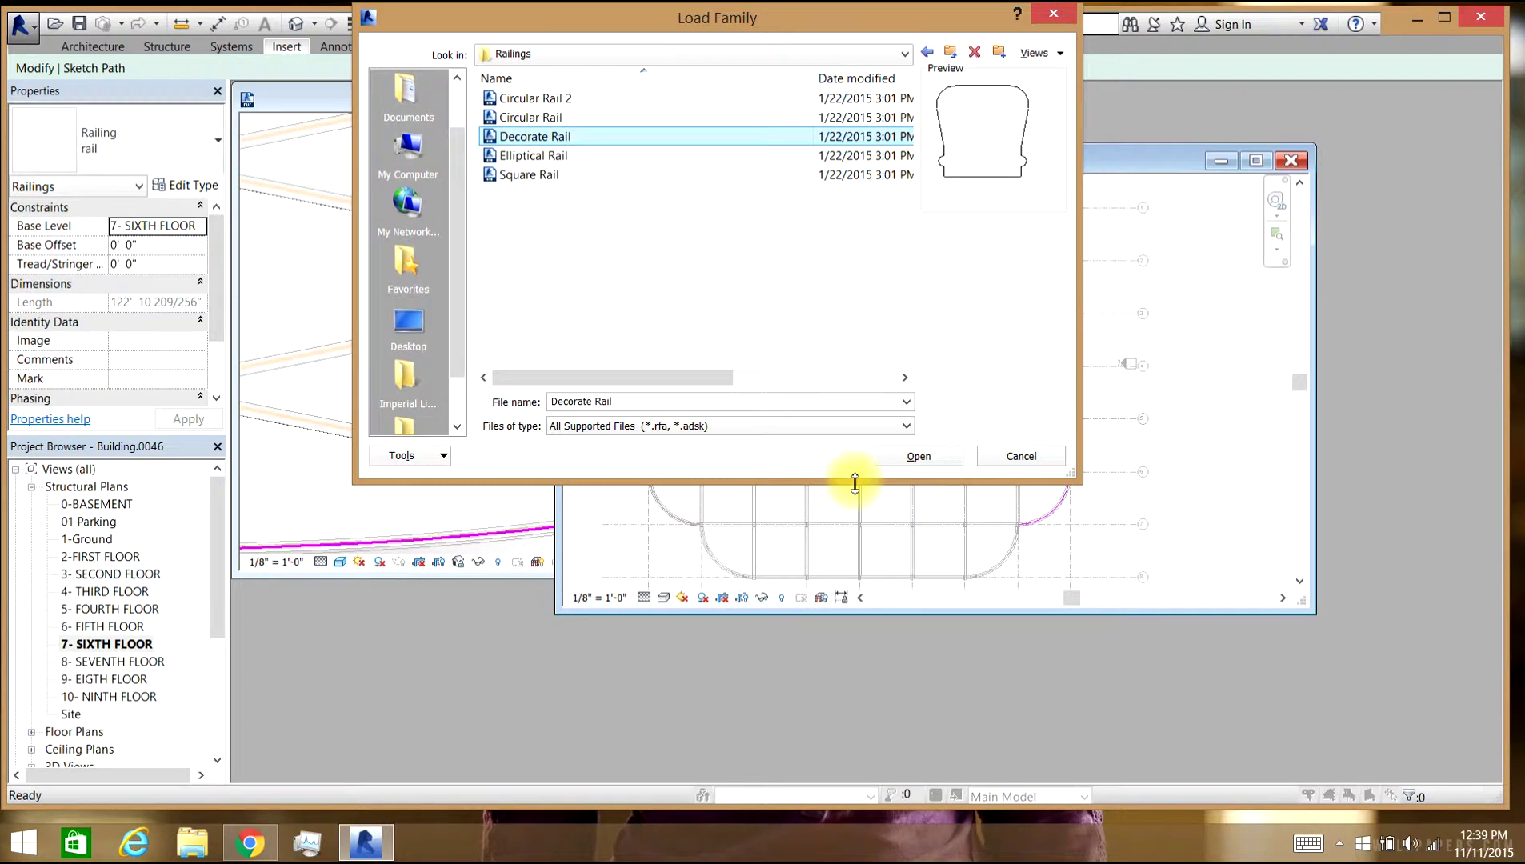
{"action": "left_click", "coordinate": [918, 458]}
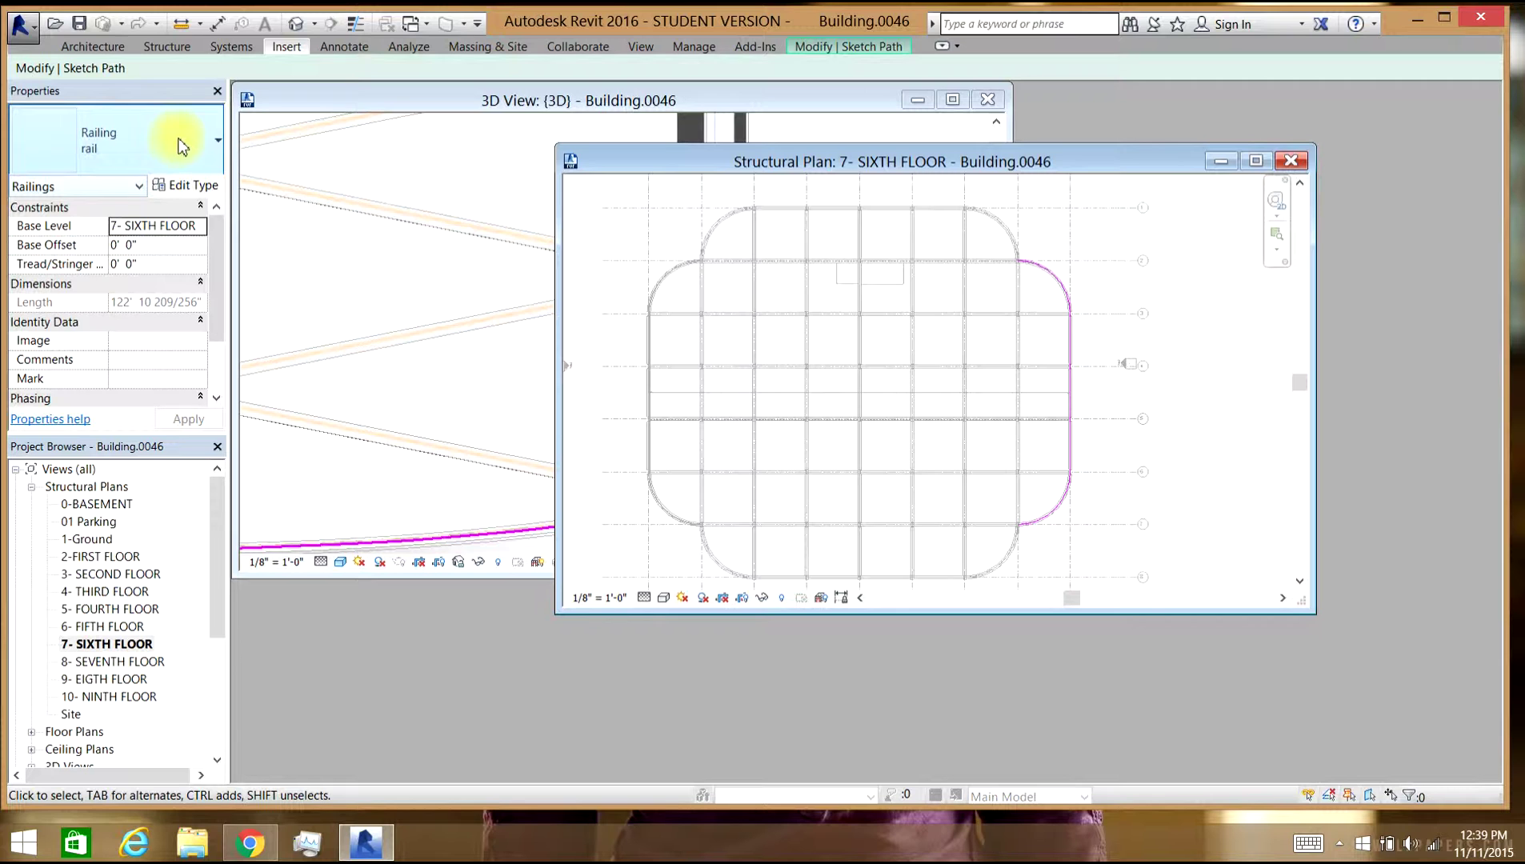
Load the Panel - Glass family from the Railings > Balusters library.
{"action": "left_click", "coordinate": [287, 47]}
{"action": "left_click", "coordinate": [640, 94]}
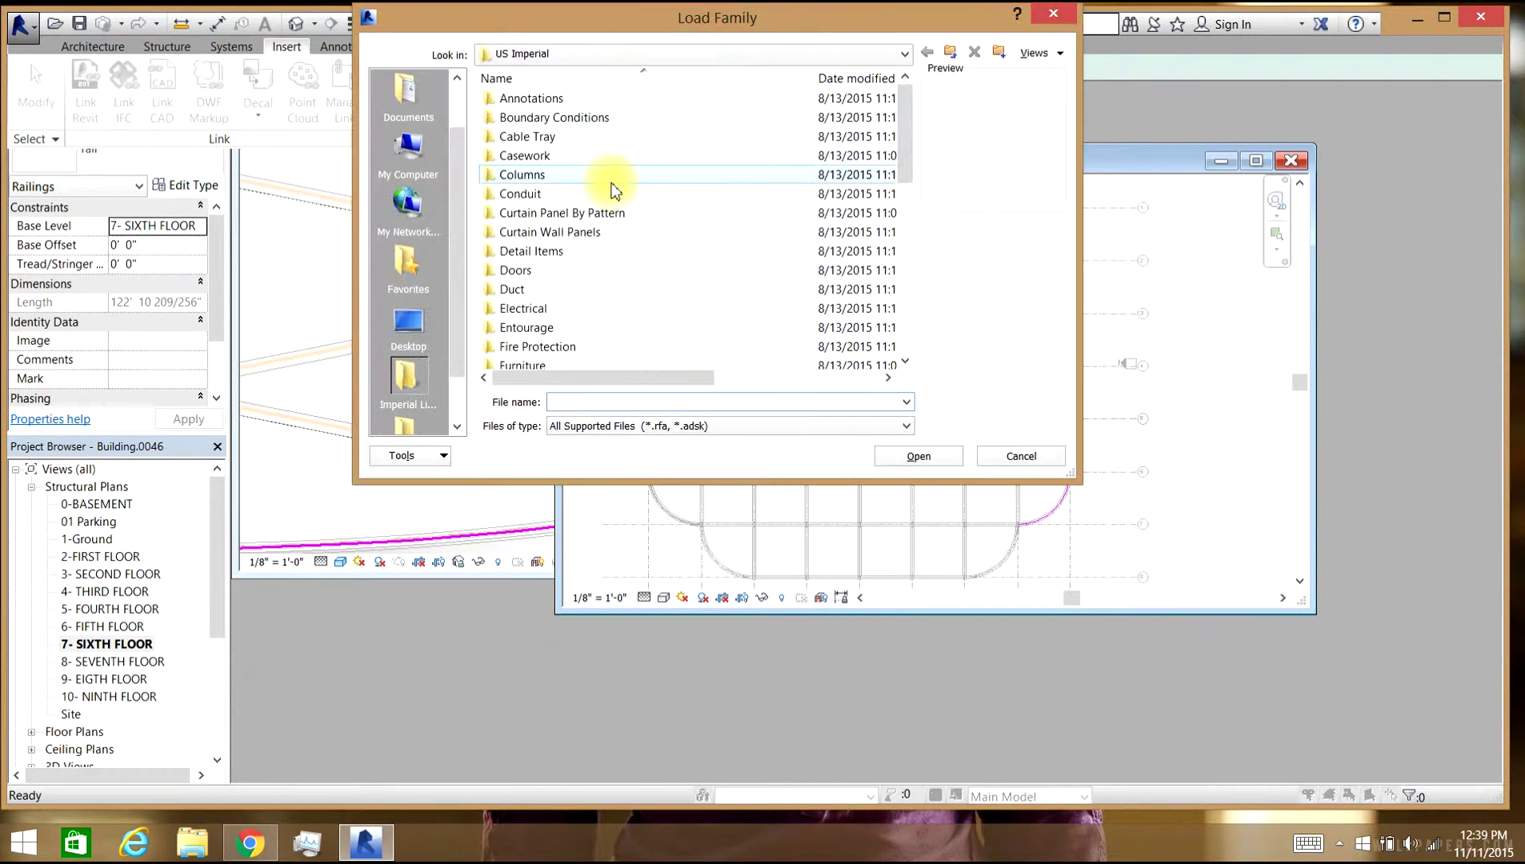
{"action": "left_click_drag", "start_coordinate": [904, 129], "coordinate": [908, 238]}
{"action": "double_click", "coordinate": [516, 270]}
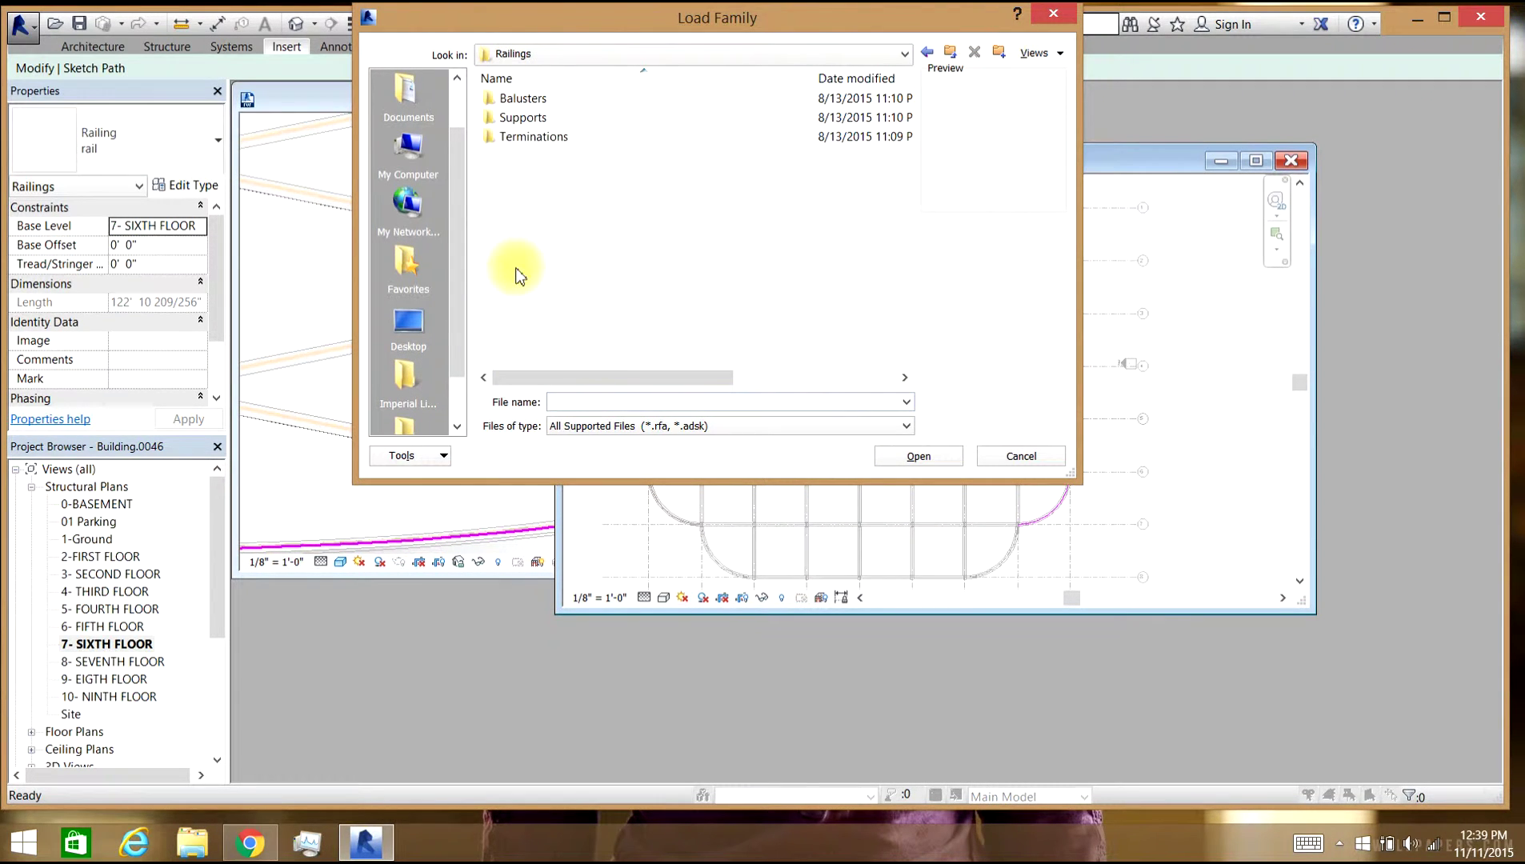
{"action": "double_click", "coordinate": [516, 98]}
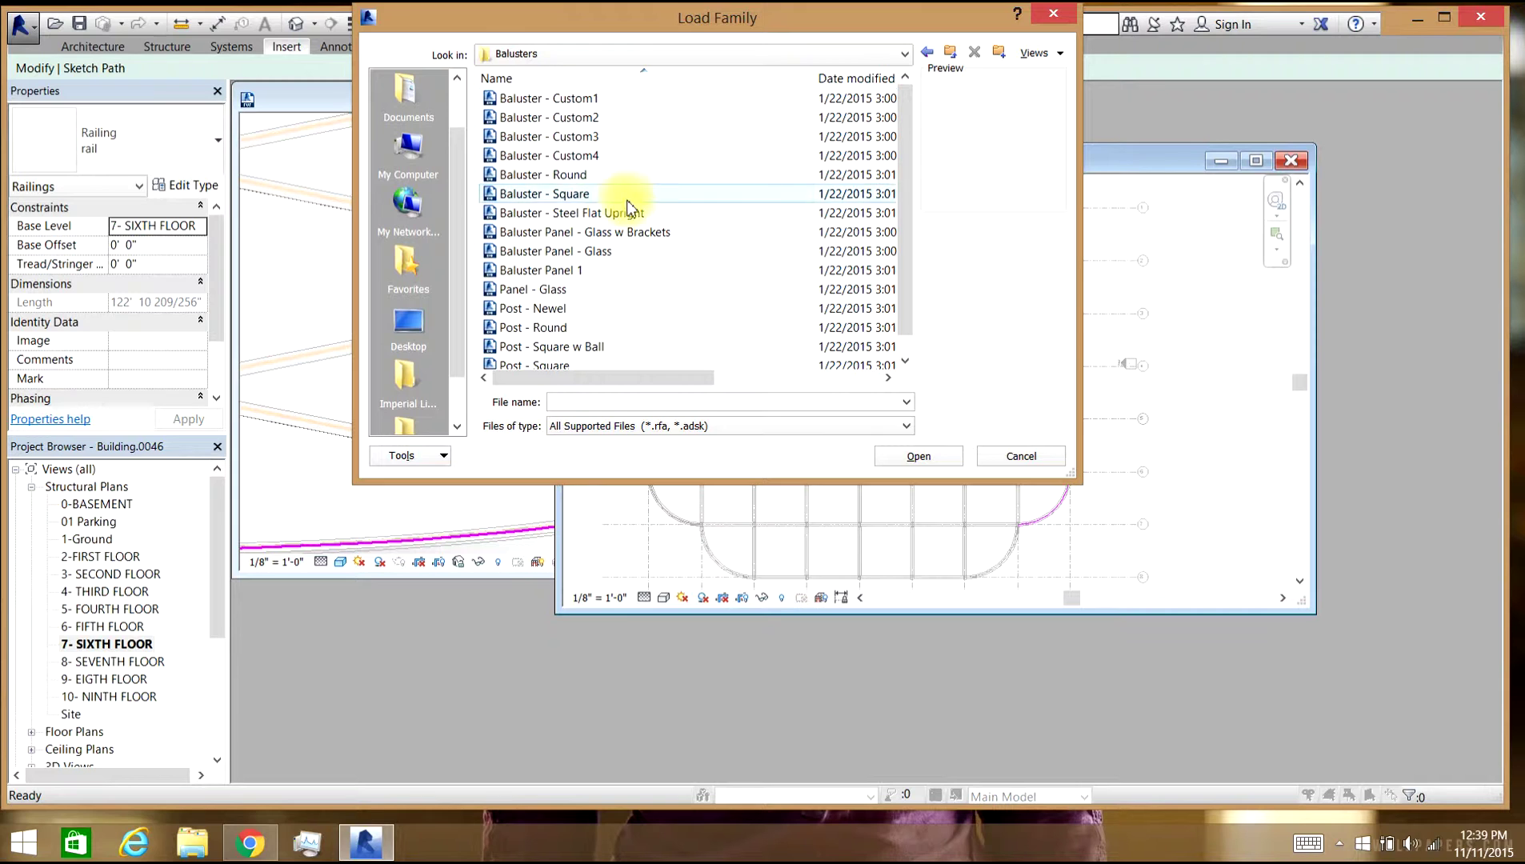
{"action": "left_click", "coordinate": [596, 237]}
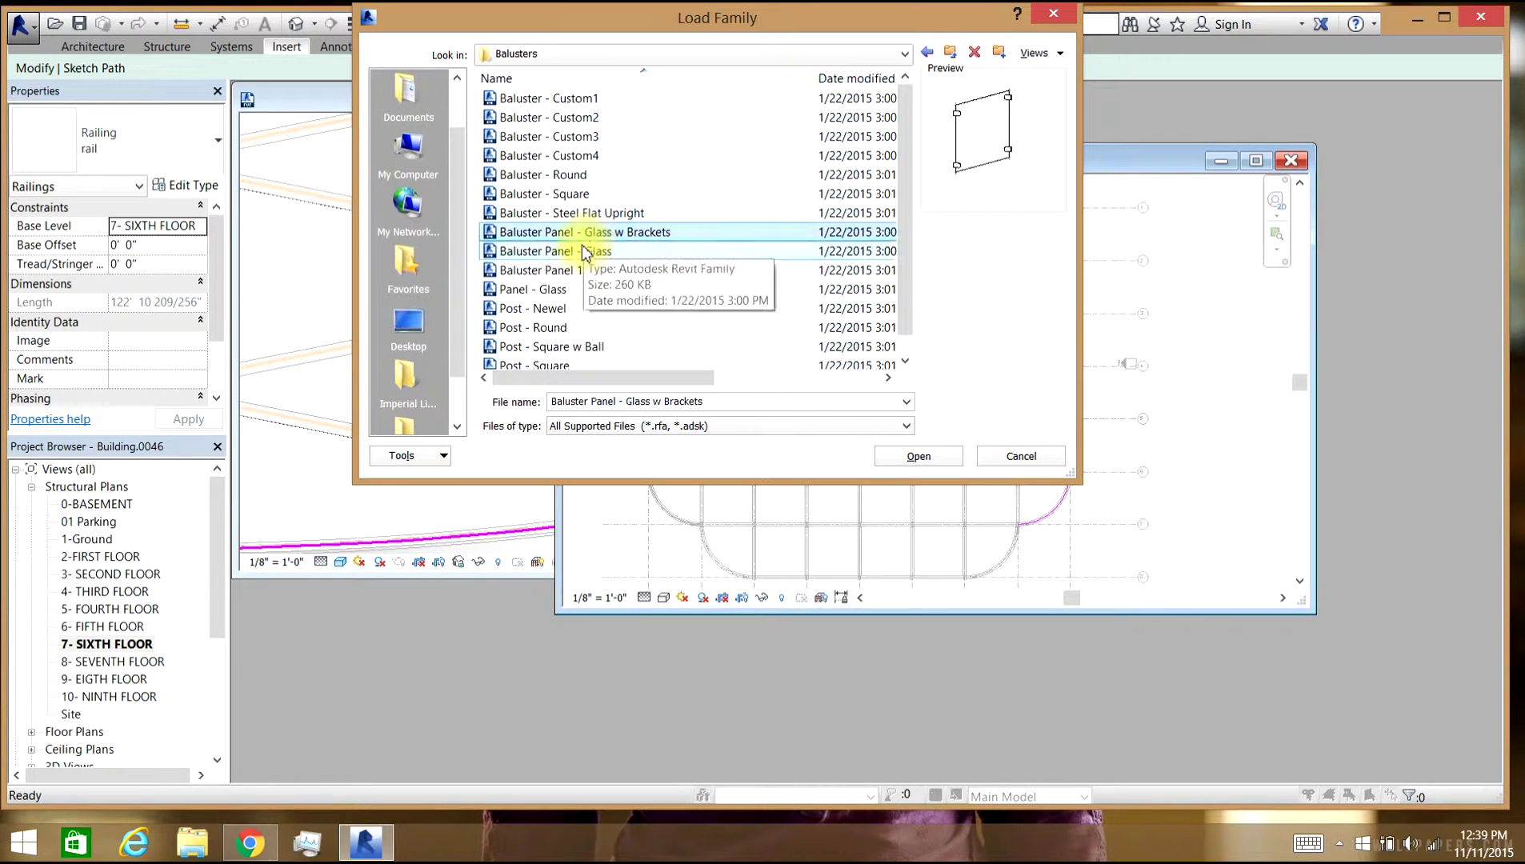
{"action": "left_click", "coordinate": [579, 250]}
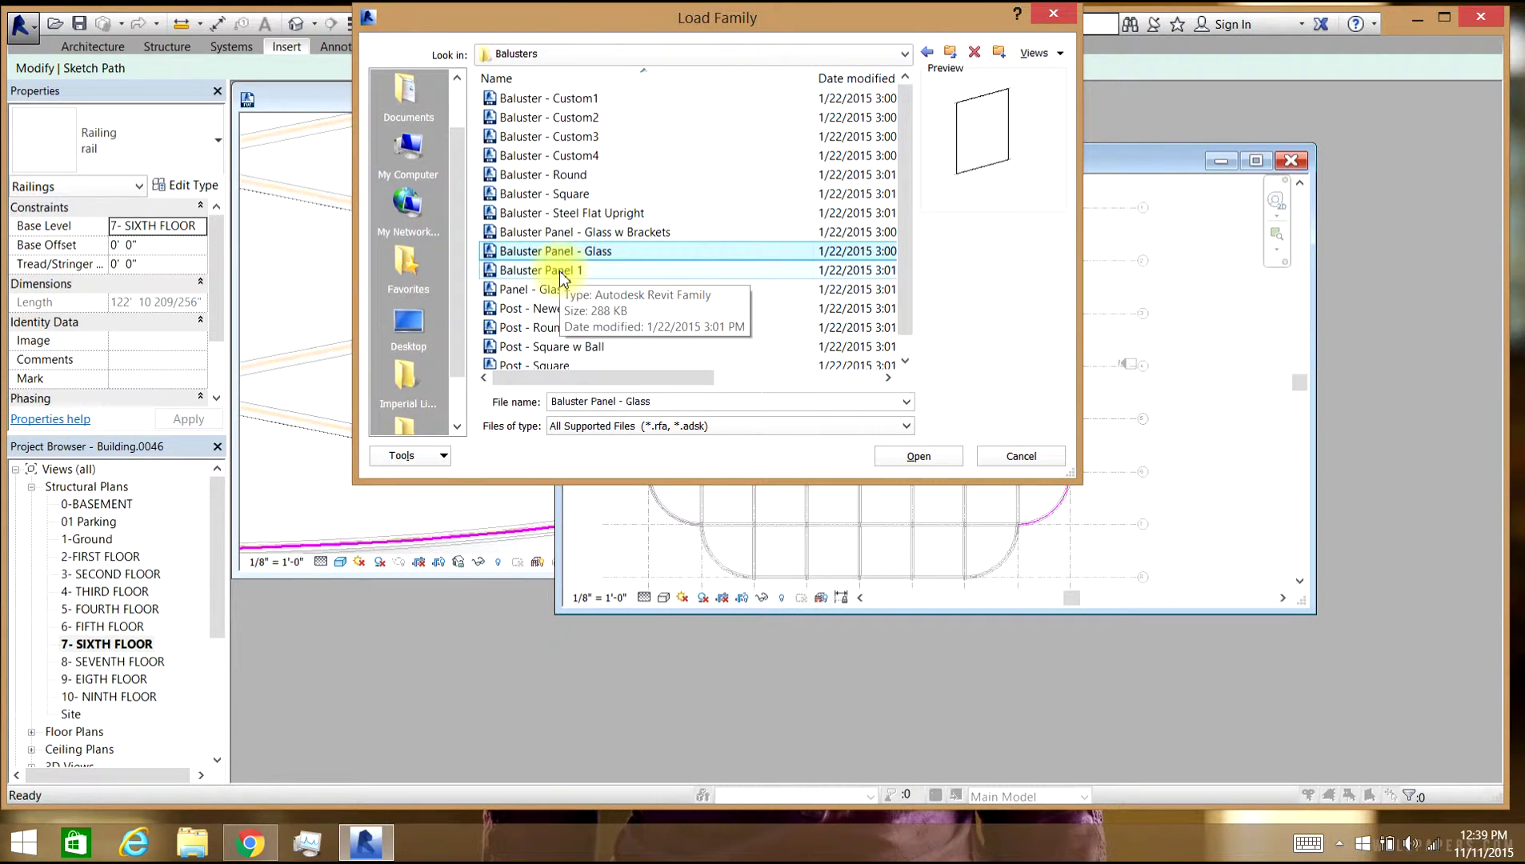
{"action": "left_click", "coordinate": [562, 272]}
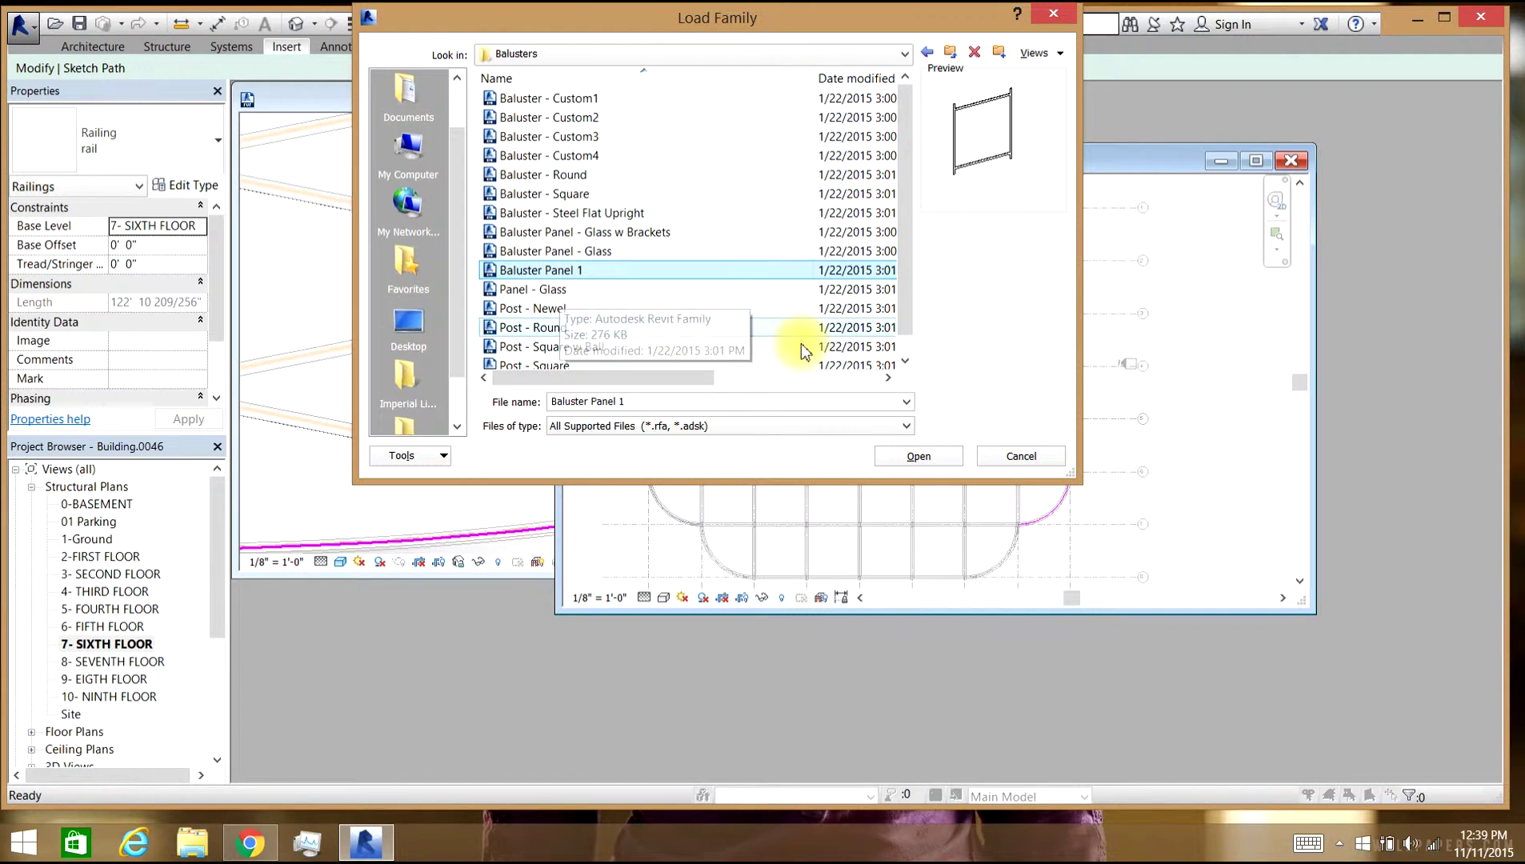
{"action": "left_click", "coordinate": [519, 290]}
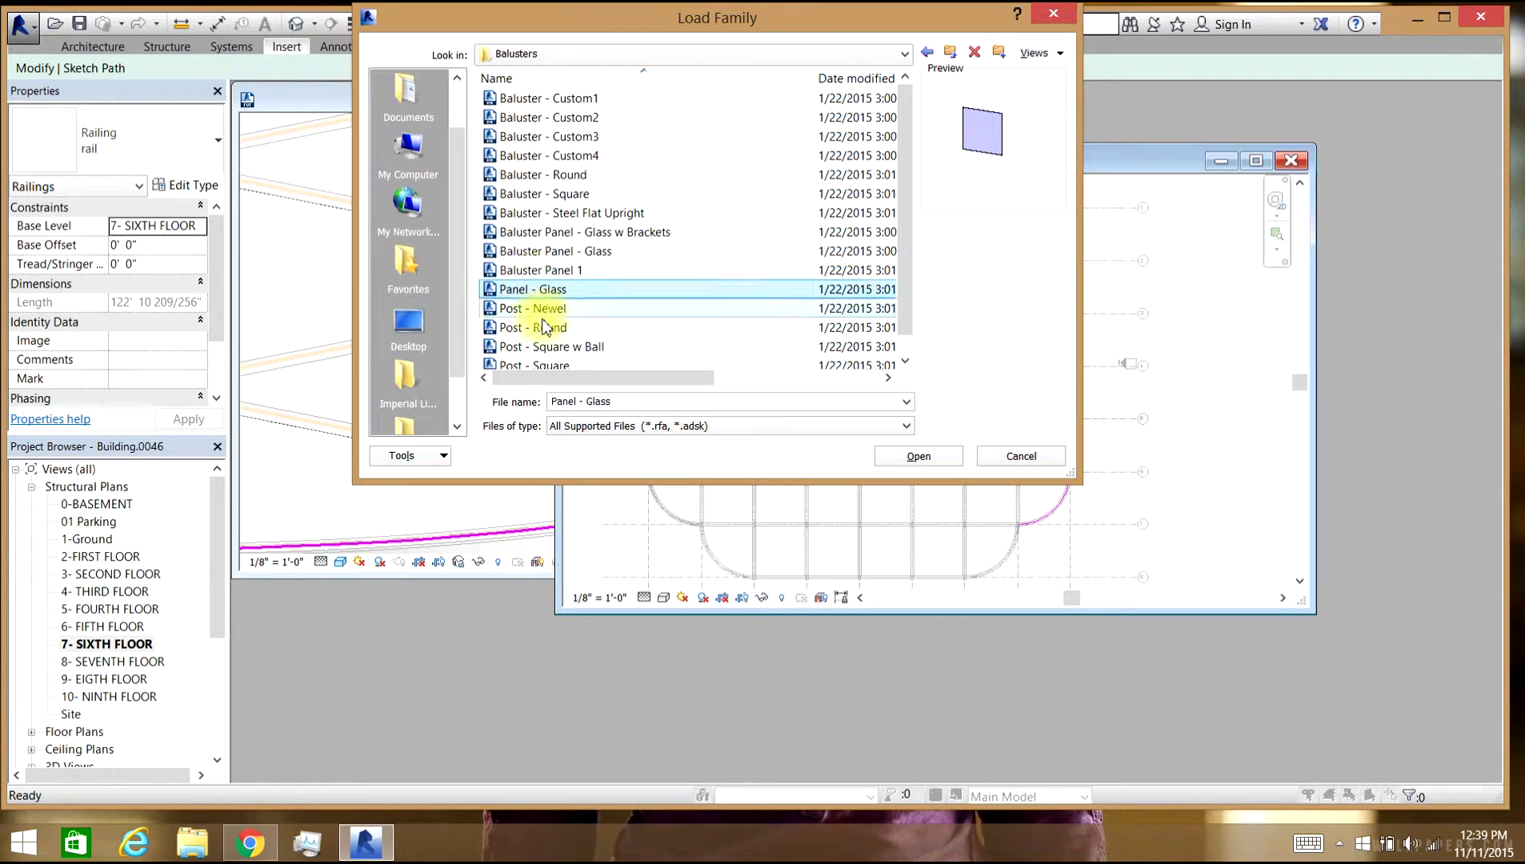
{"action": "left_click", "coordinate": [916, 457]}
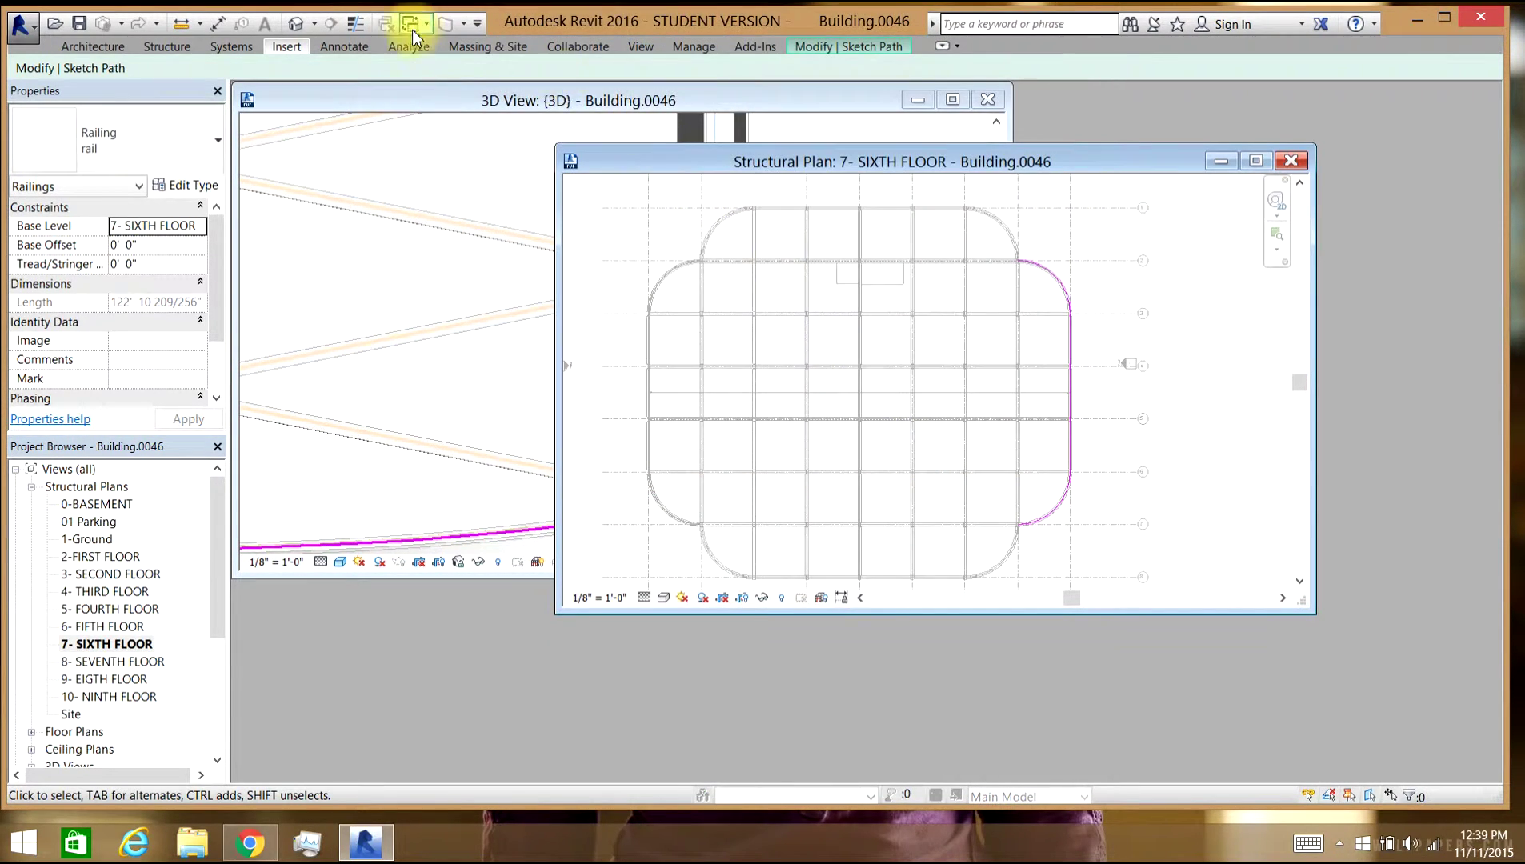
Load the Baluster - Custom3 family from the Railings > Balusters library.
{"action": "left_click", "coordinate": [287, 47]}
{"action": "left_click", "coordinate": [688, 88]}
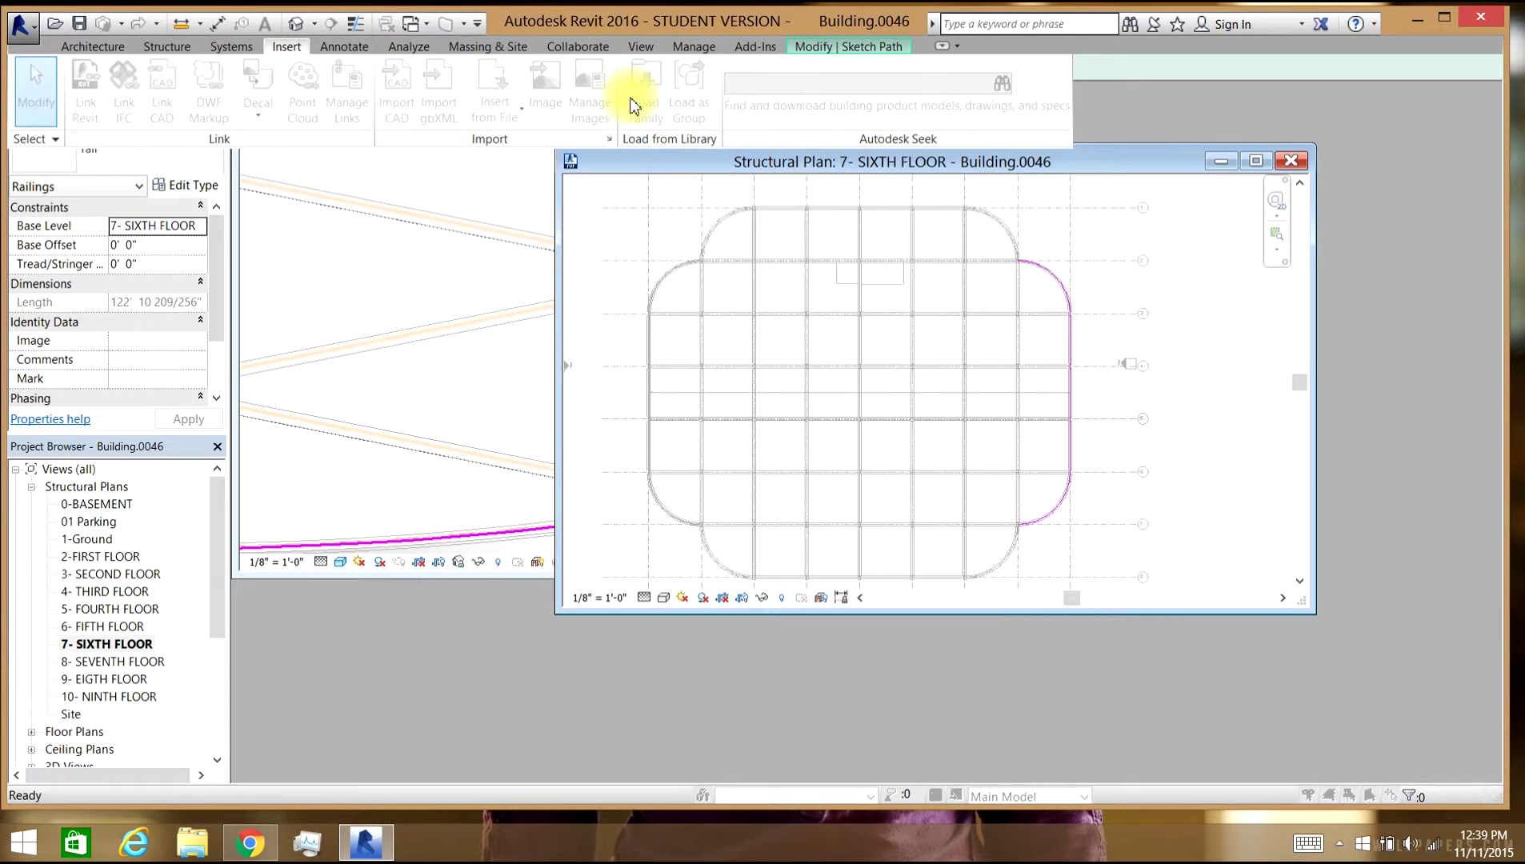
{"action": "left_click_drag", "start_coordinate": [906, 137], "coordinate": [925, 278]}
{"action": "double_click", "coordinate": [534, 249]}
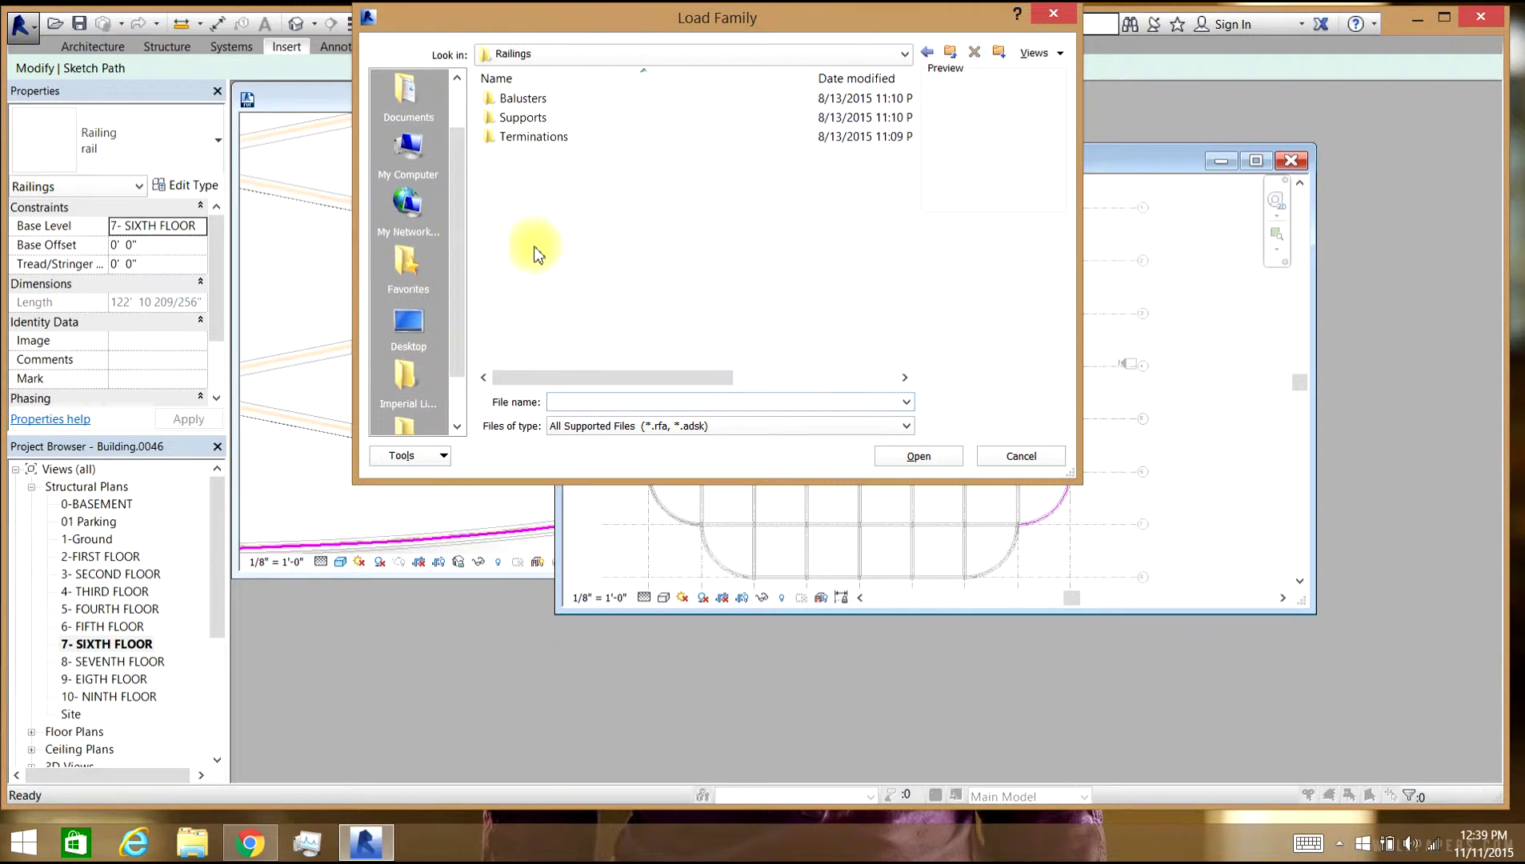
{"action": "double_click", "coordinate": [547, 117]}
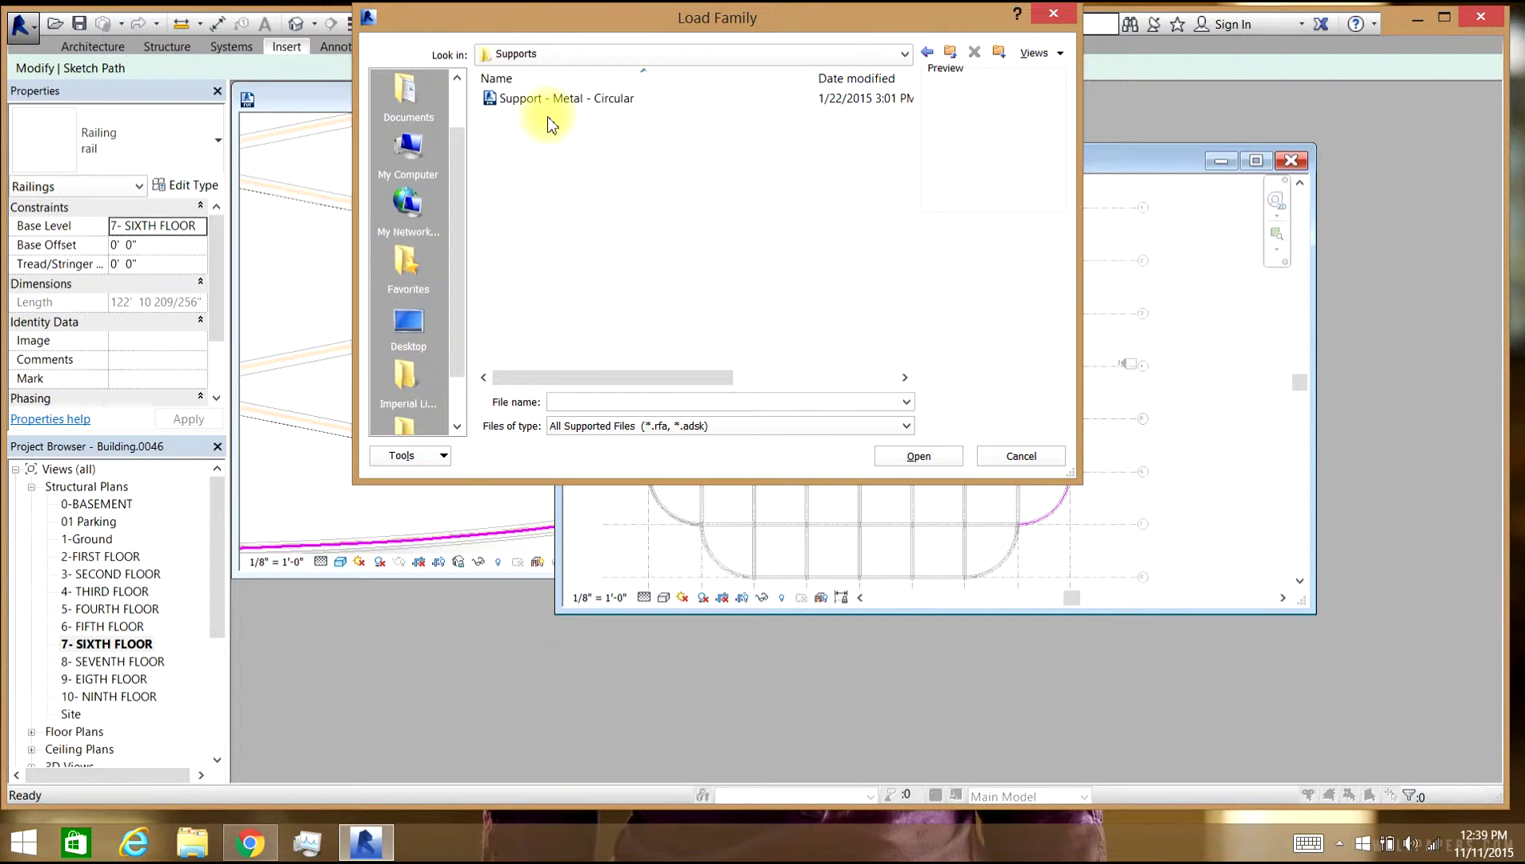
{"action": "left_click", "coordinate": [558, 112]}
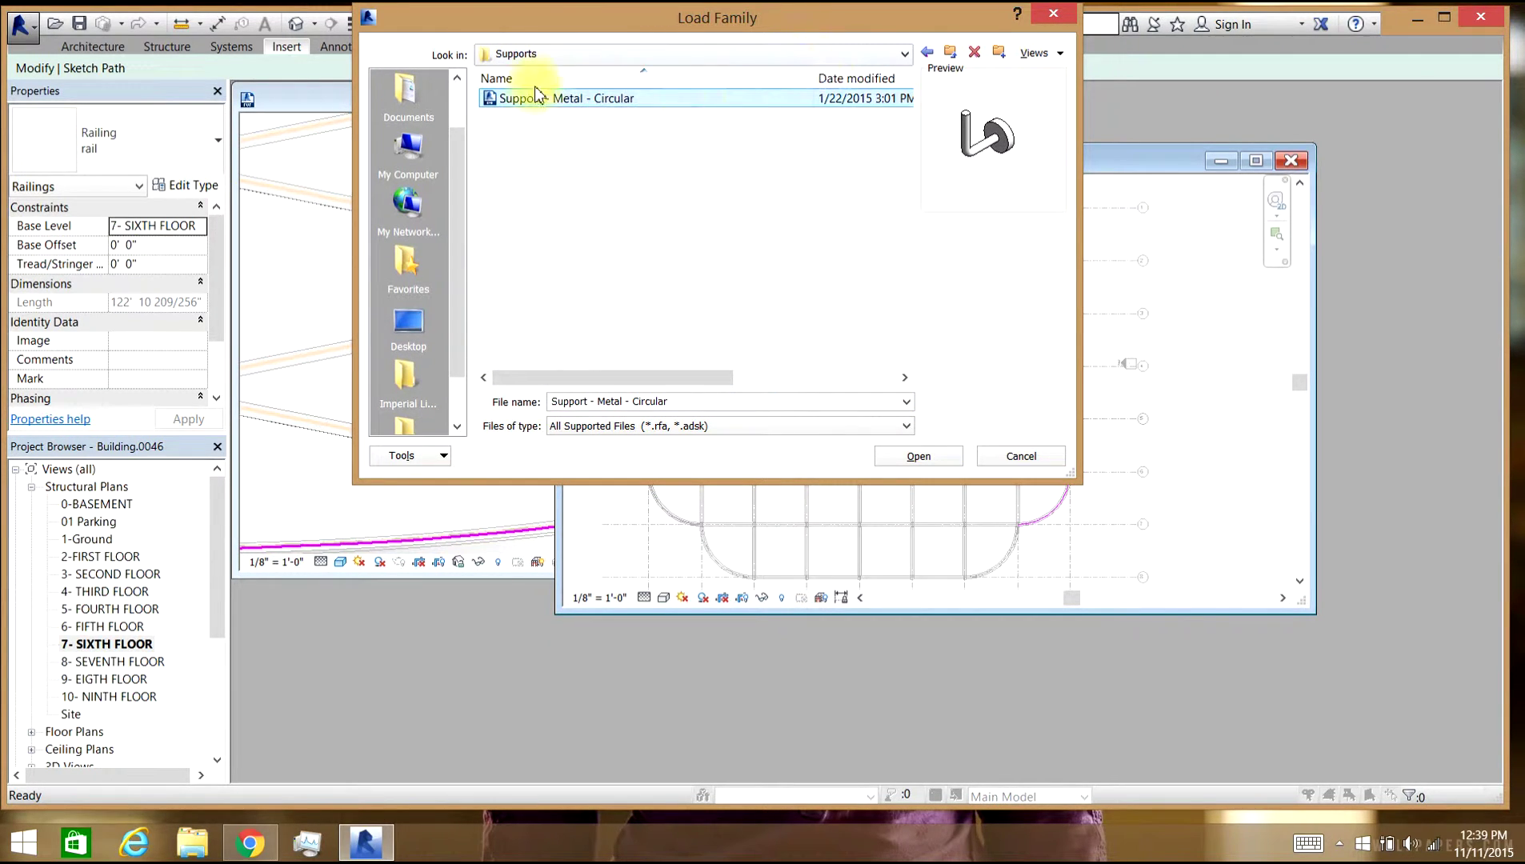
{"action": "left_click", "coordinate": [926, 53]}
{"action": "double_click", "coordinate": [573, 110]}
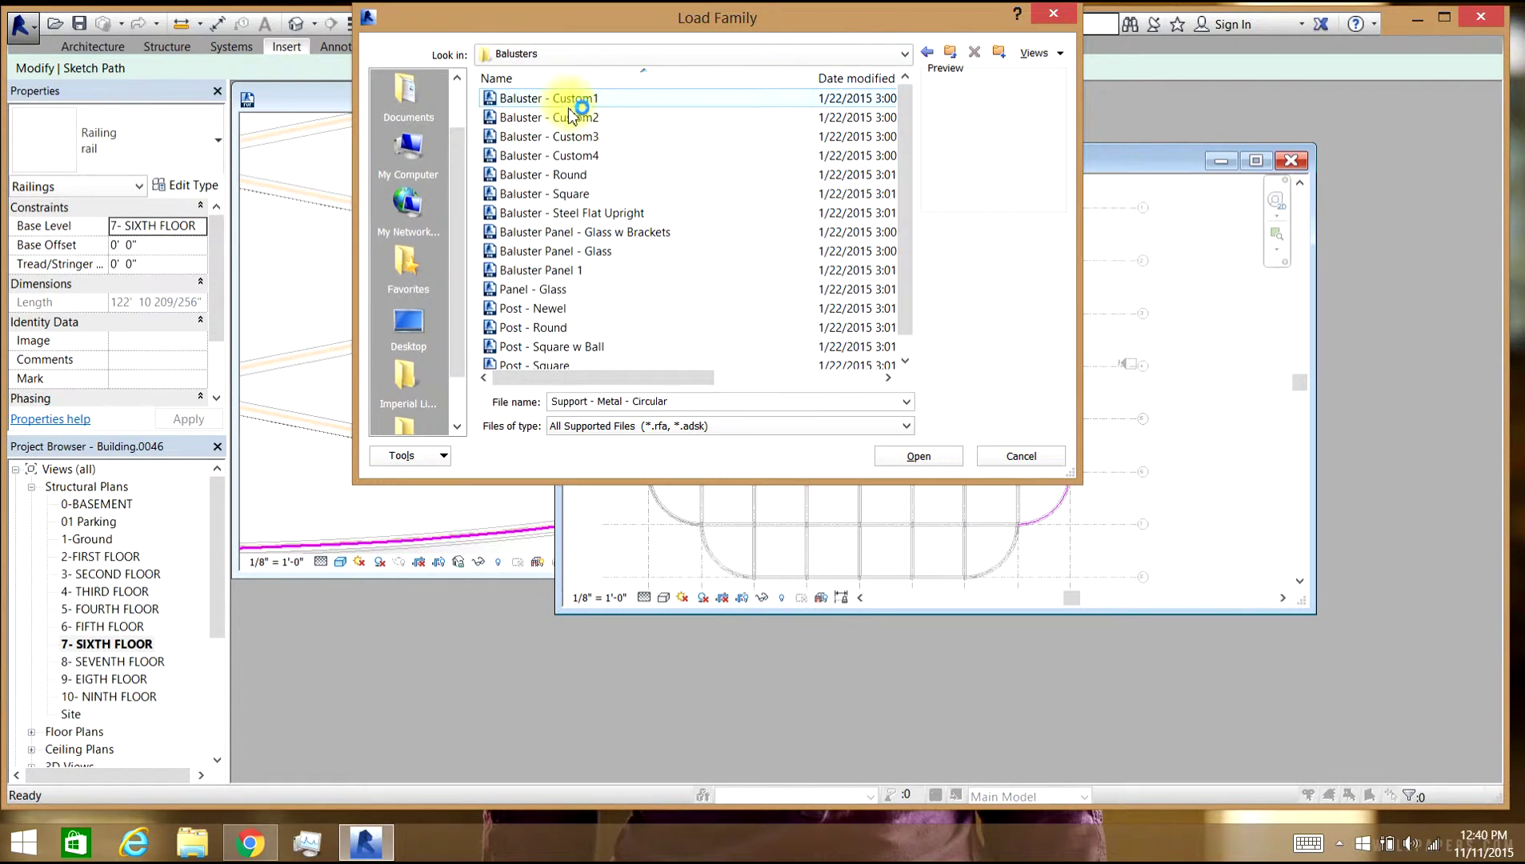
{"action": "left_click", "coordinate": [602, 175]}
{"action": "left_click", "coordinate": [572, 158]}
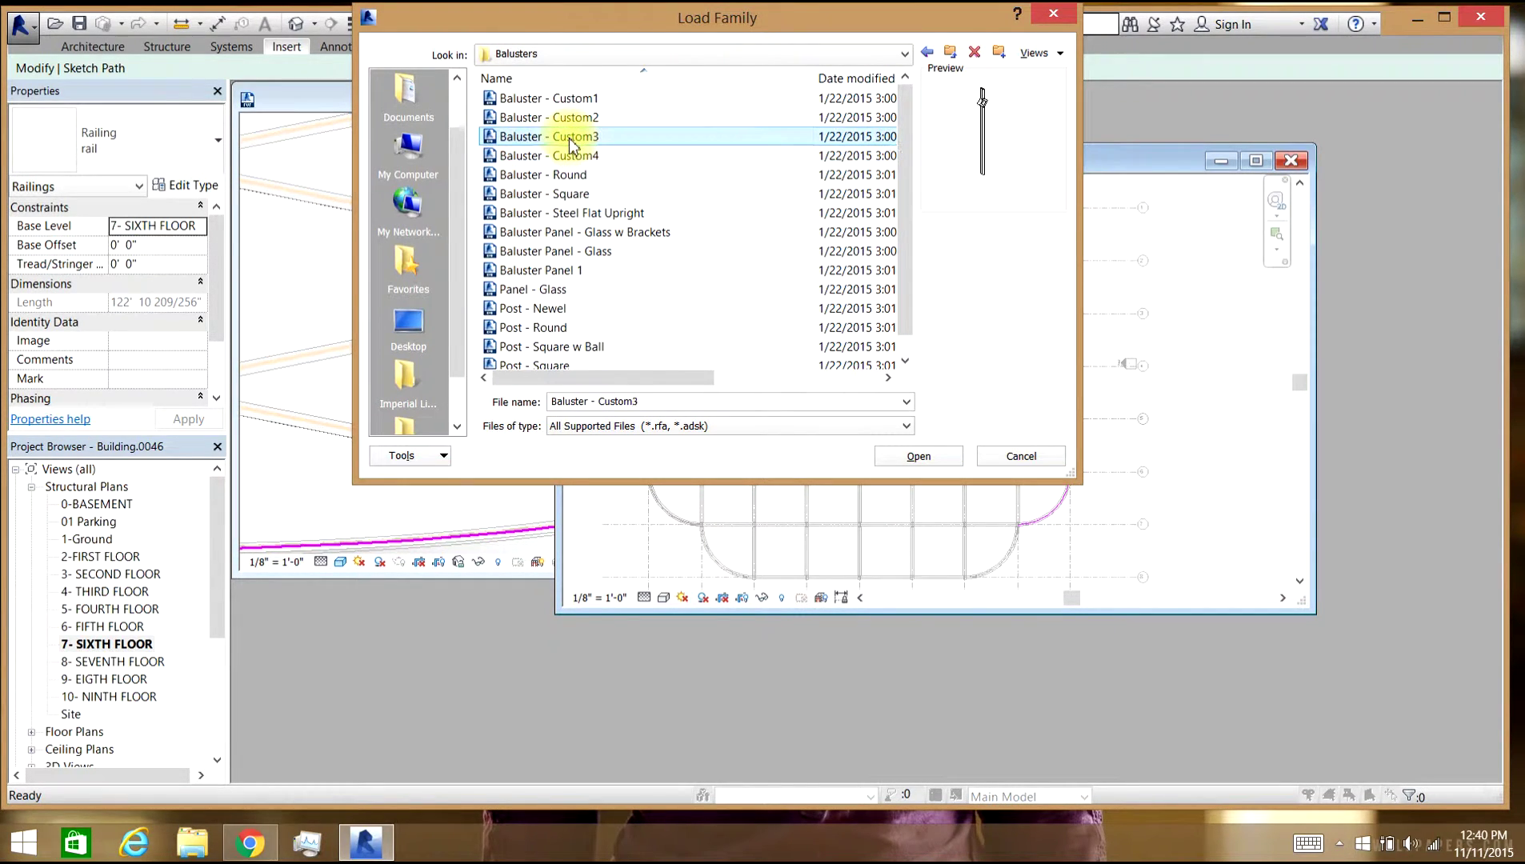
{"action": "left_click", "coordinate": [918, 456]}
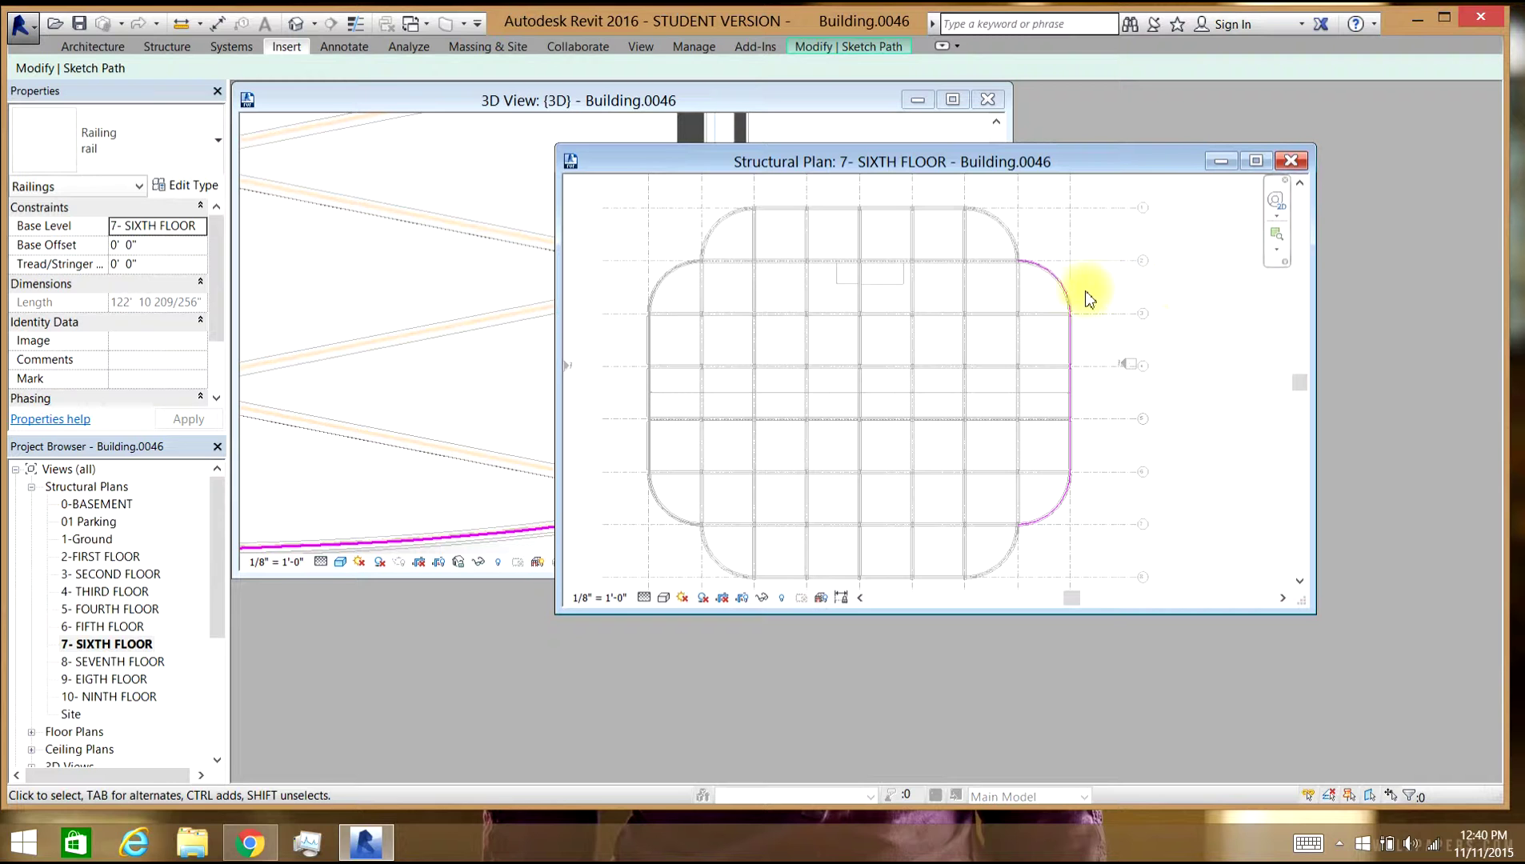
Check the path in the 3D view, toggling Reveal Hidden Elements, then finish the railing sketch.
{"action": "left_click", "coordinate": [484, 377]}
{"action": "scroll", "coordinate": [535, 384], "scroll_direction": "up", "scroll_amount": 5}
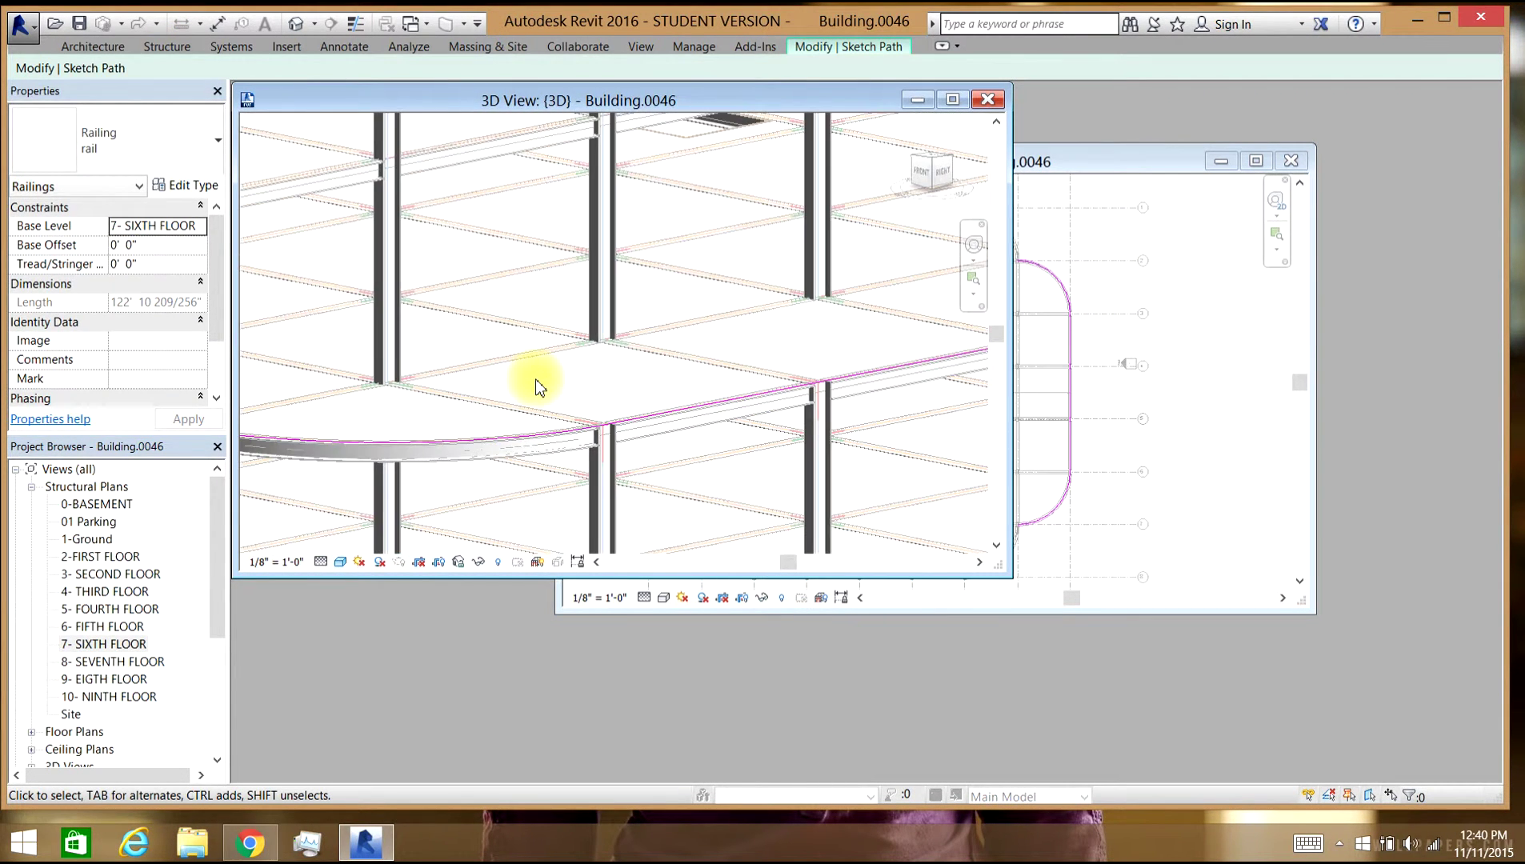
{"action": "scroll", "coordinate": [539, 387], "scroll_direction": "down", "scroll_amount": 3}
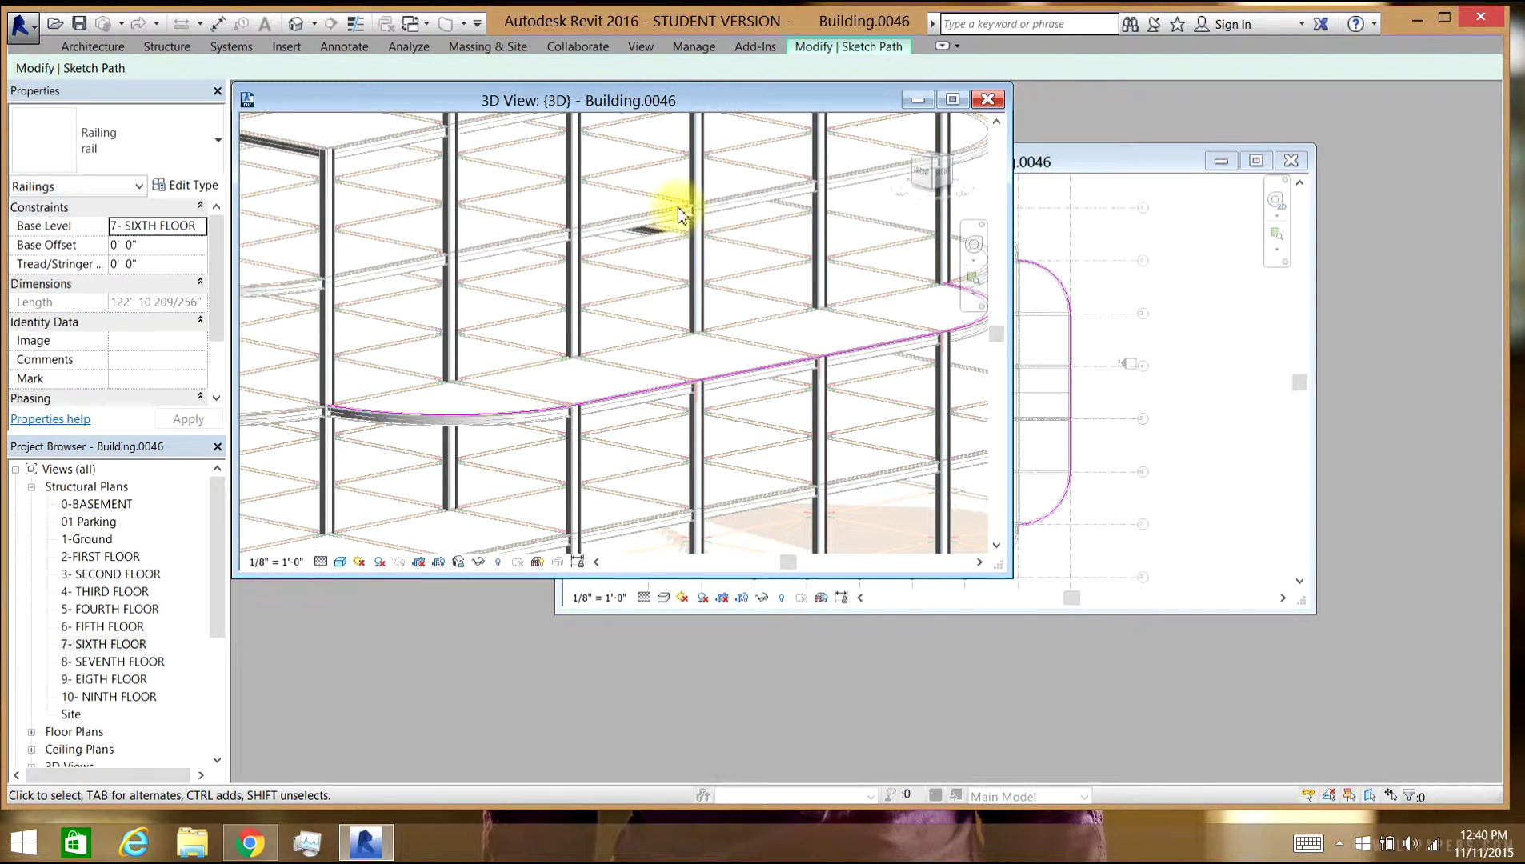
{"action": "scroll", "coordinate": [668, 364], "scroll_direction": "down", "scroll_amount": 6}
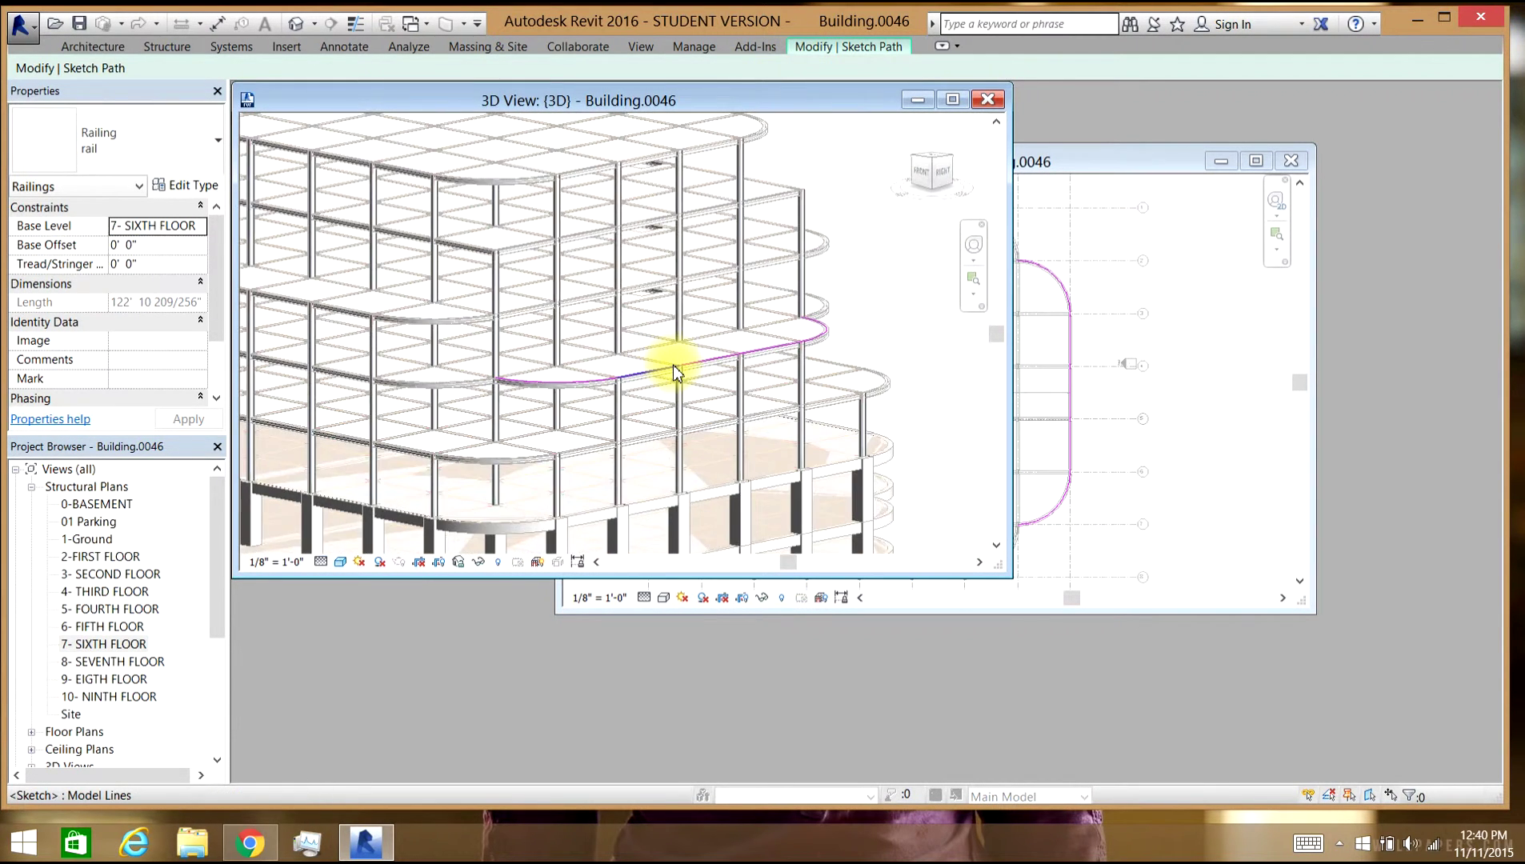
{"action": "left_click", "coordinate": [505, 565]}
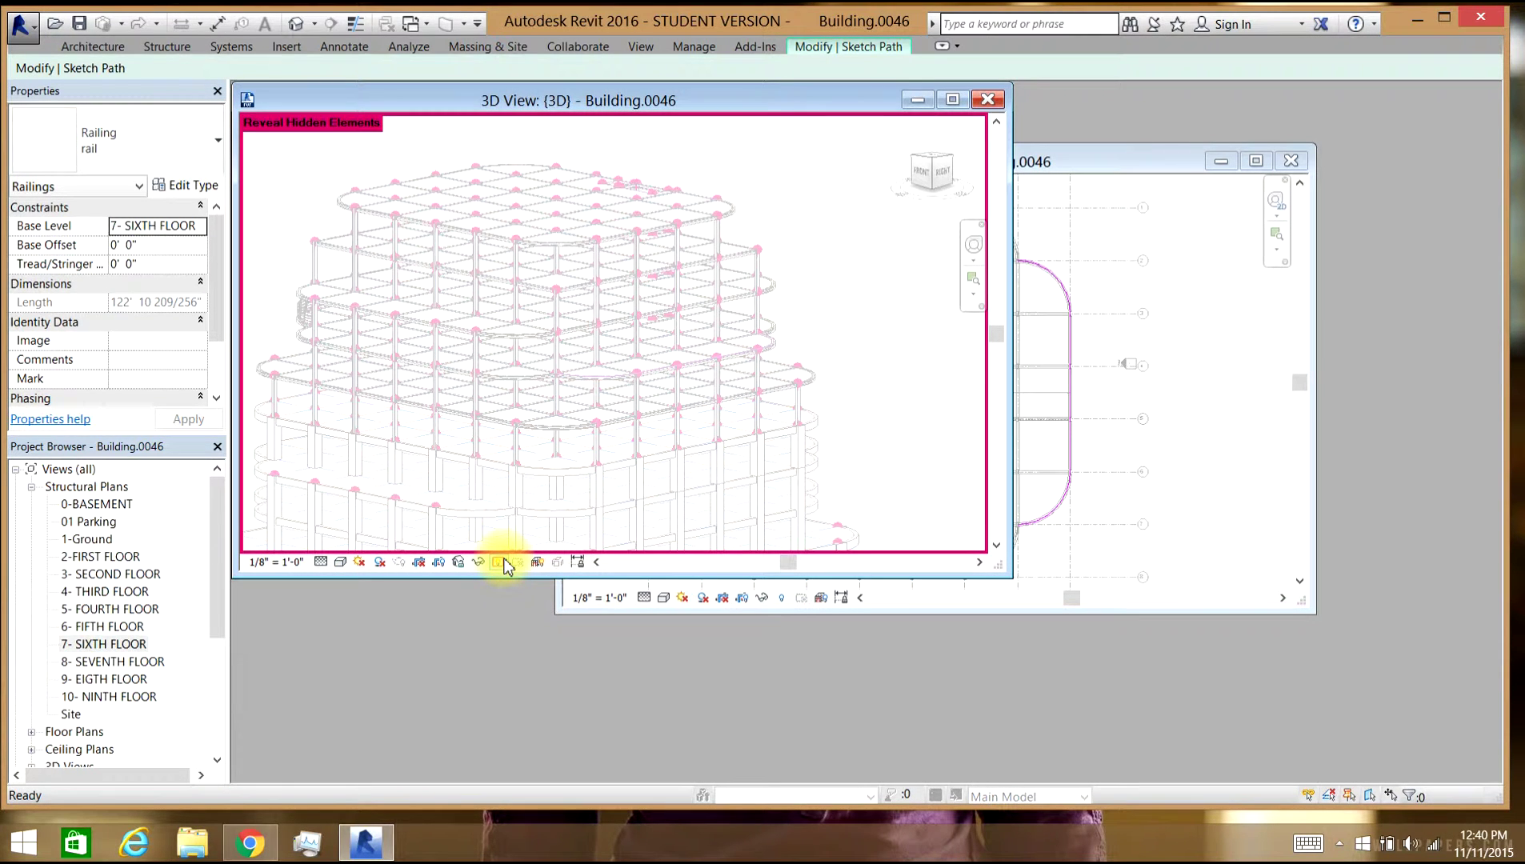
{"action": "left_click", "coordinate": [504, 565]}
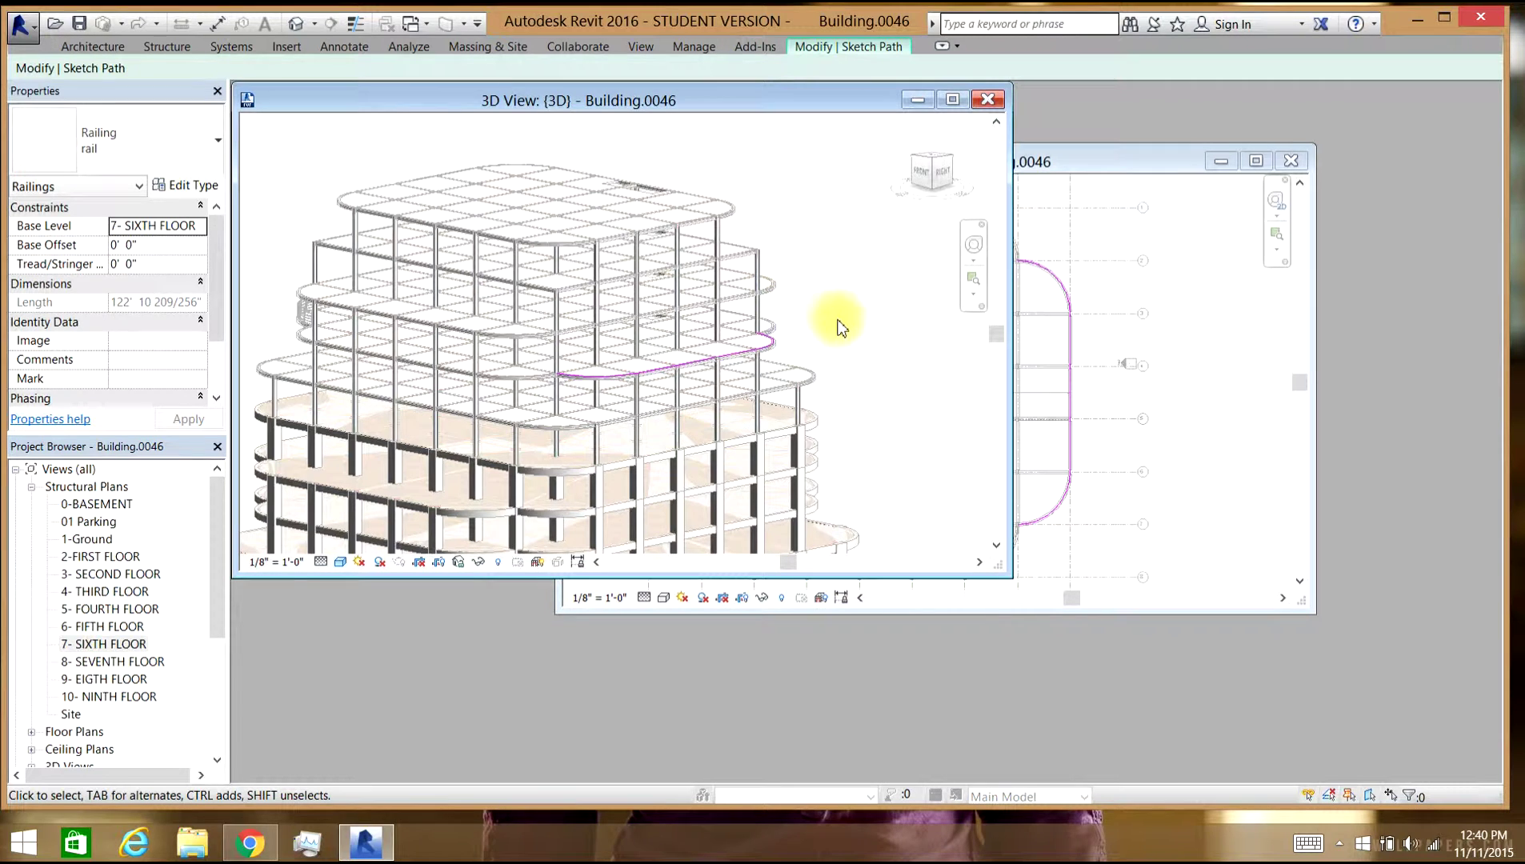
{"action": "key", "text": "r"}
{"action": "key", "text": "h"}
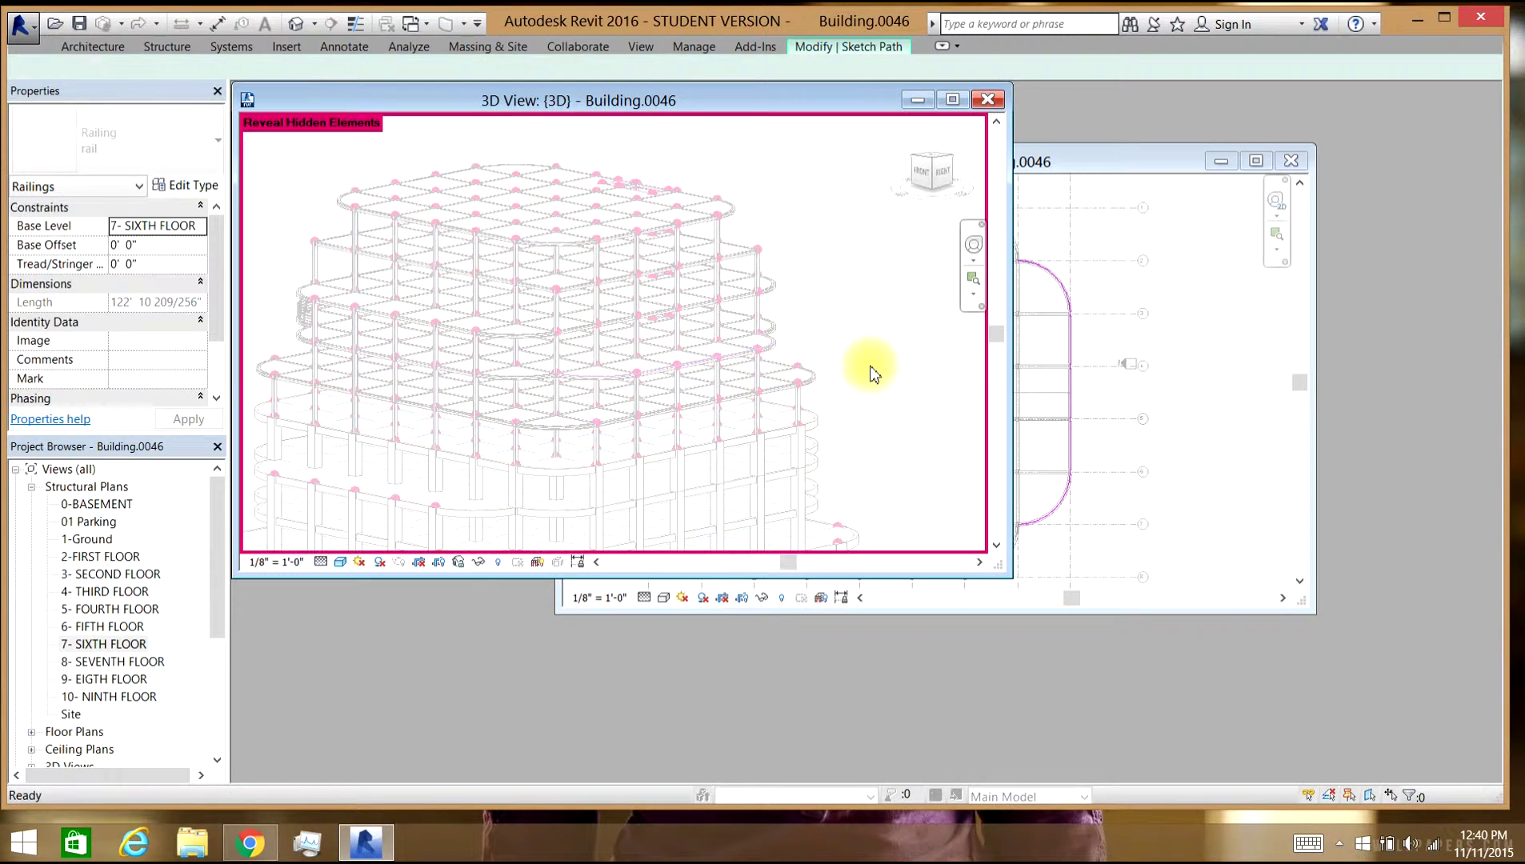
{"action": "key", "text": "r"}
{"action": "key", "text": "h"}
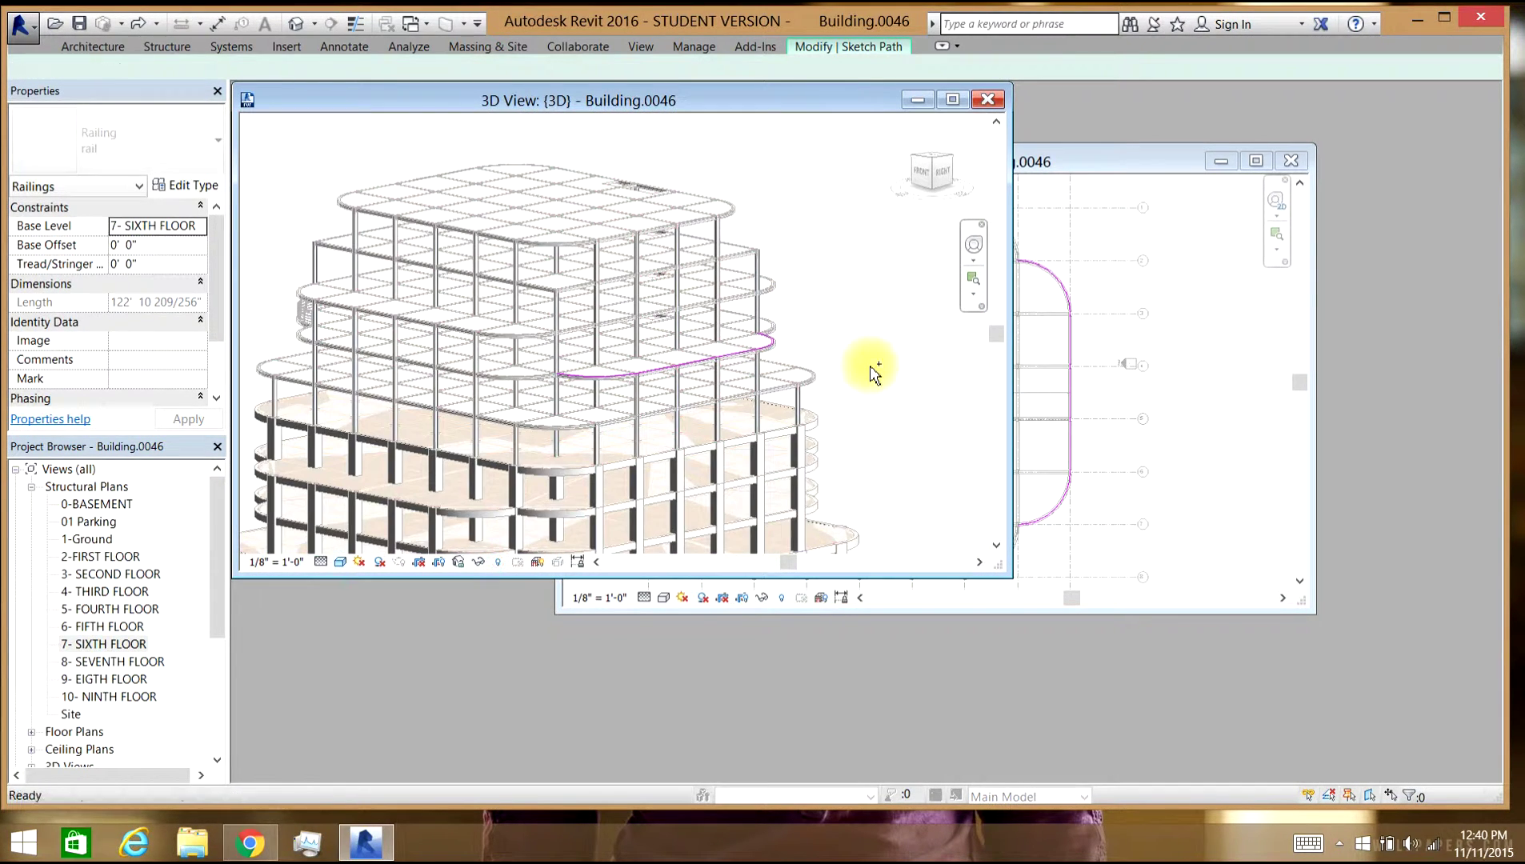
{"action": "key", "text": "Return"}
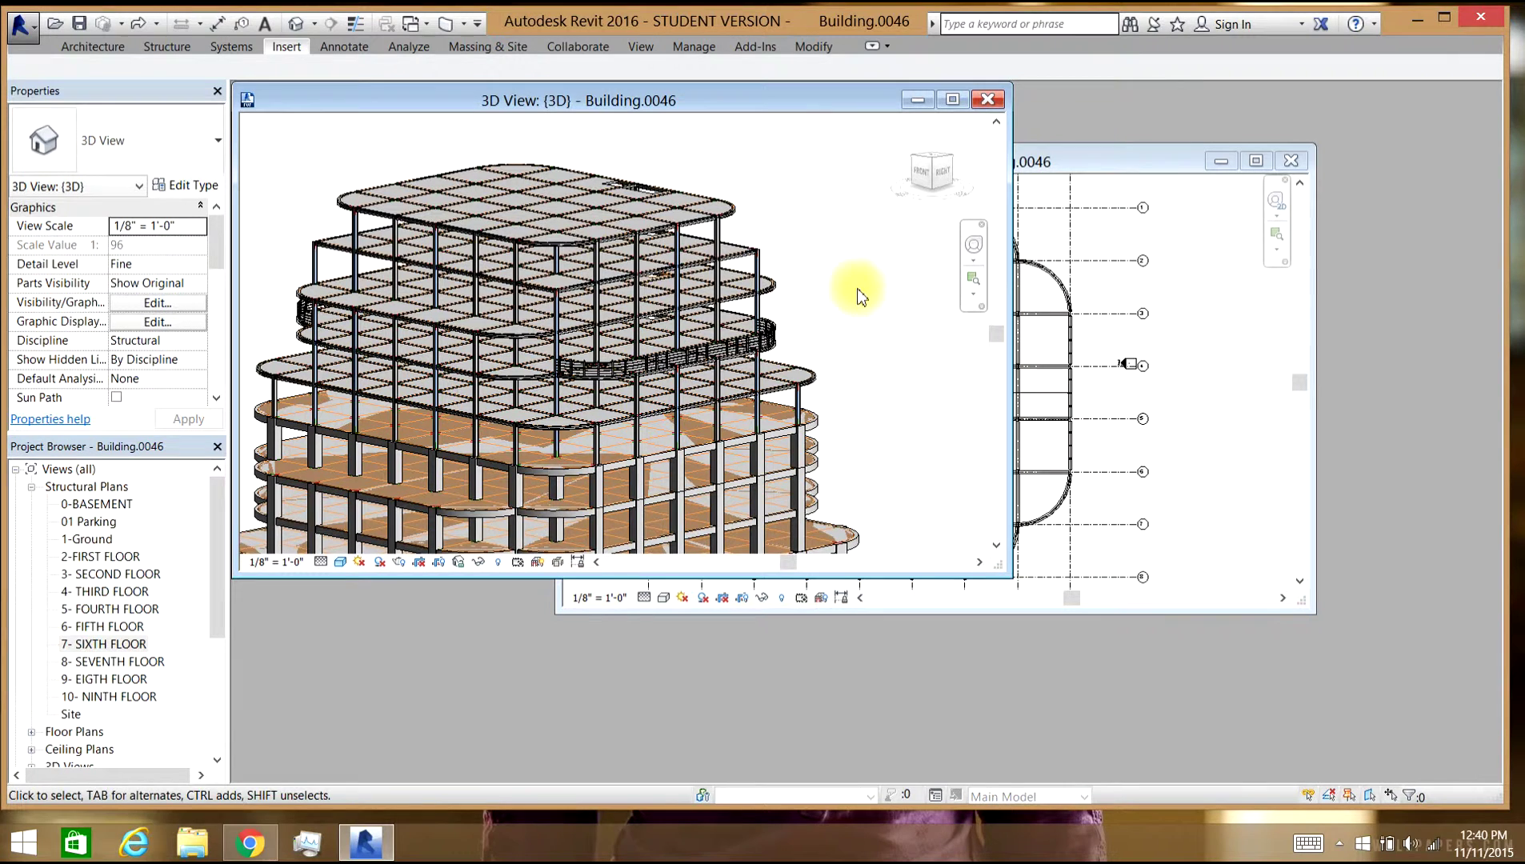
With the new railing selected, load the Decorate Rail profile from Profiles > Railings again.
{"action": "left_click", "coordinate": [699, 349]}
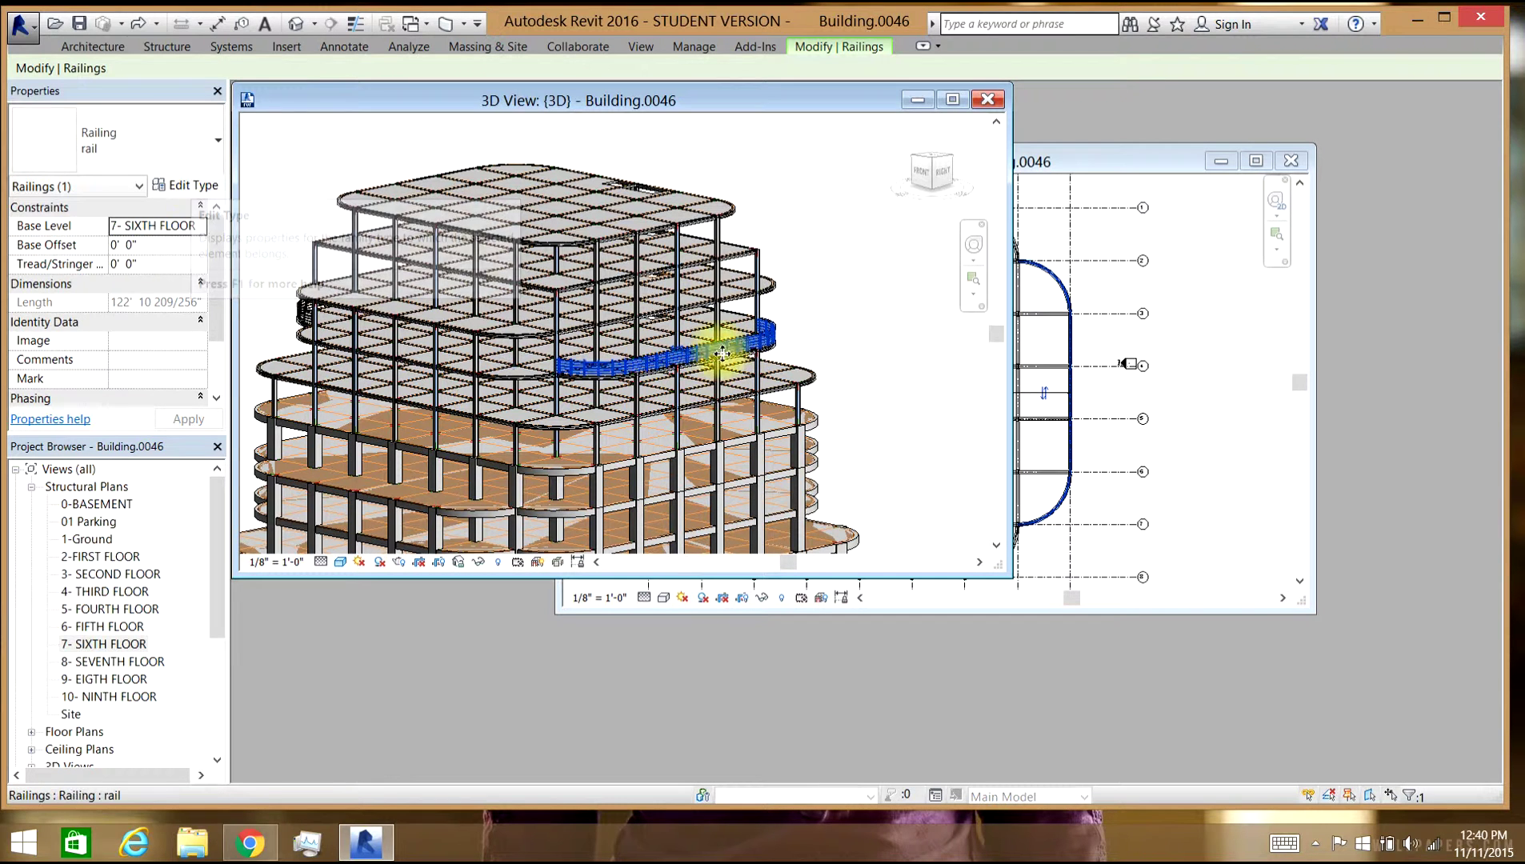
{"action": "left_click", "coordinate": [286, 46]}
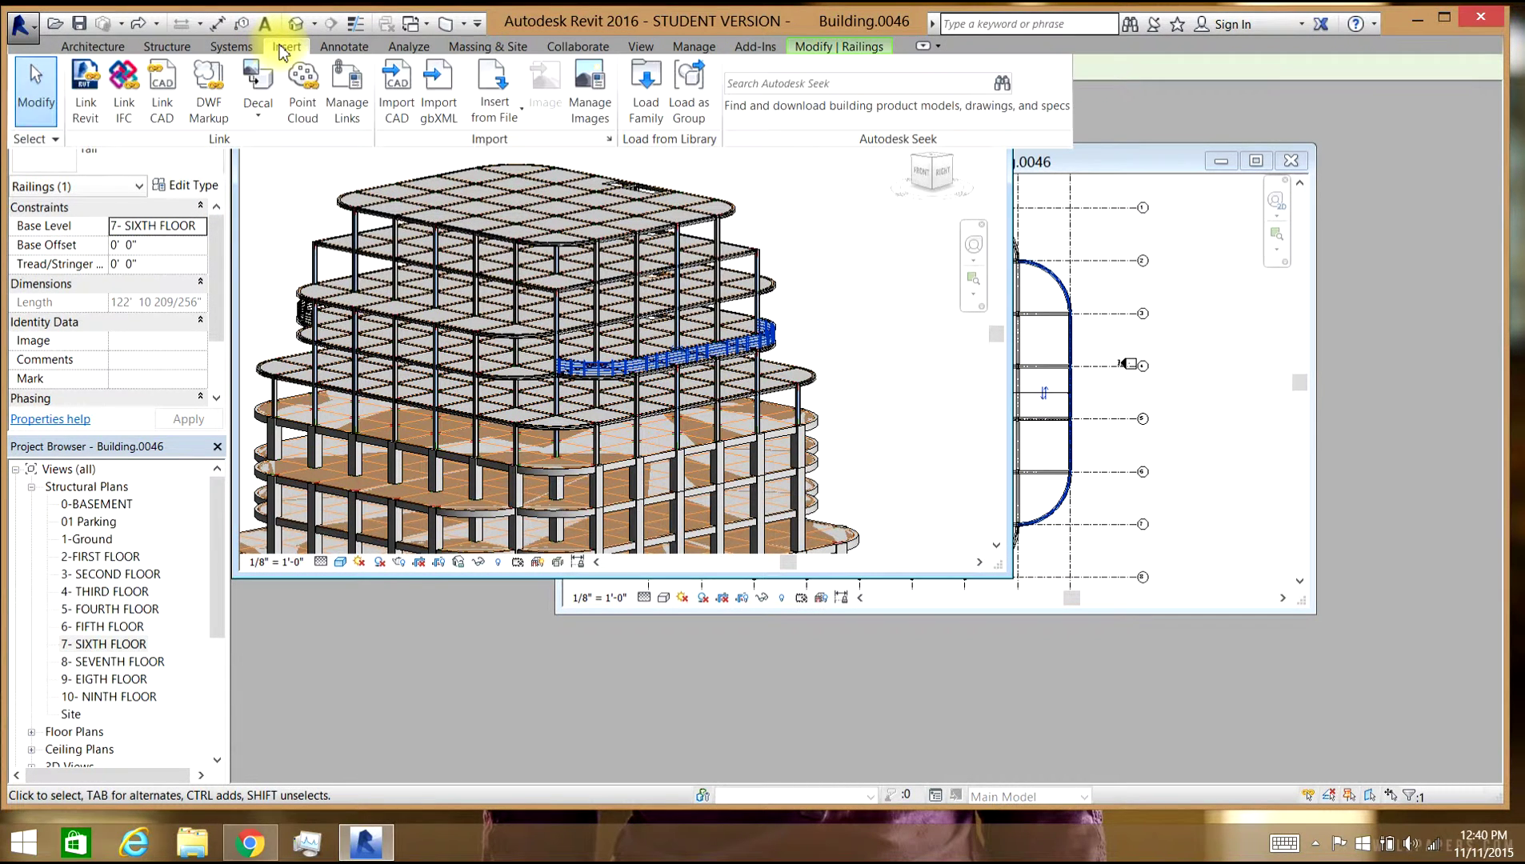
{"action": "left_click", "coordinate": [644, 87]}
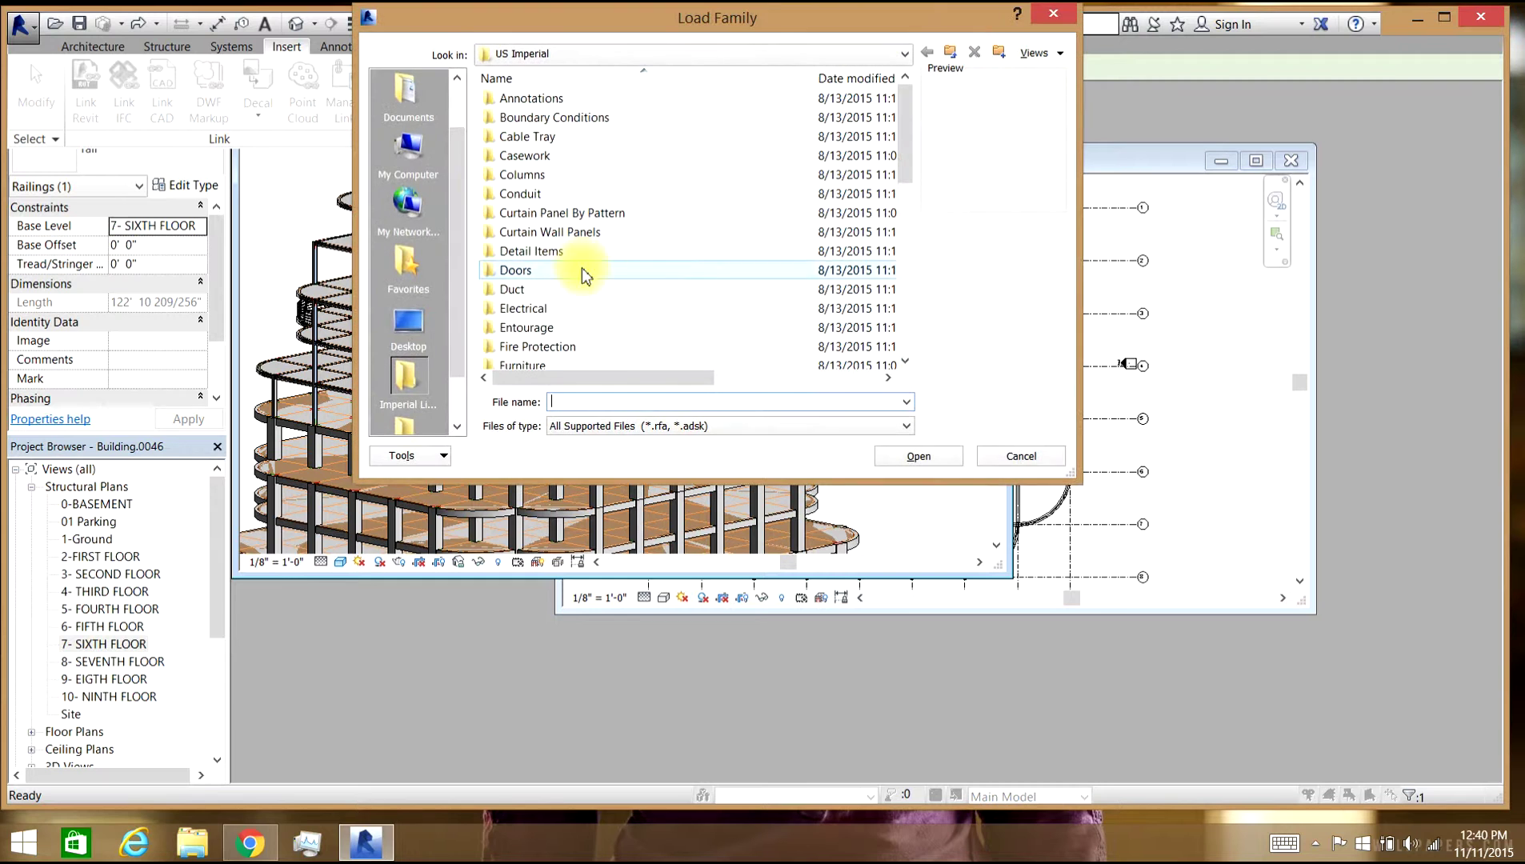
{"action": "left_click_drag", "start_coordinate": [911, 114], "coordinate": [907, 194]}
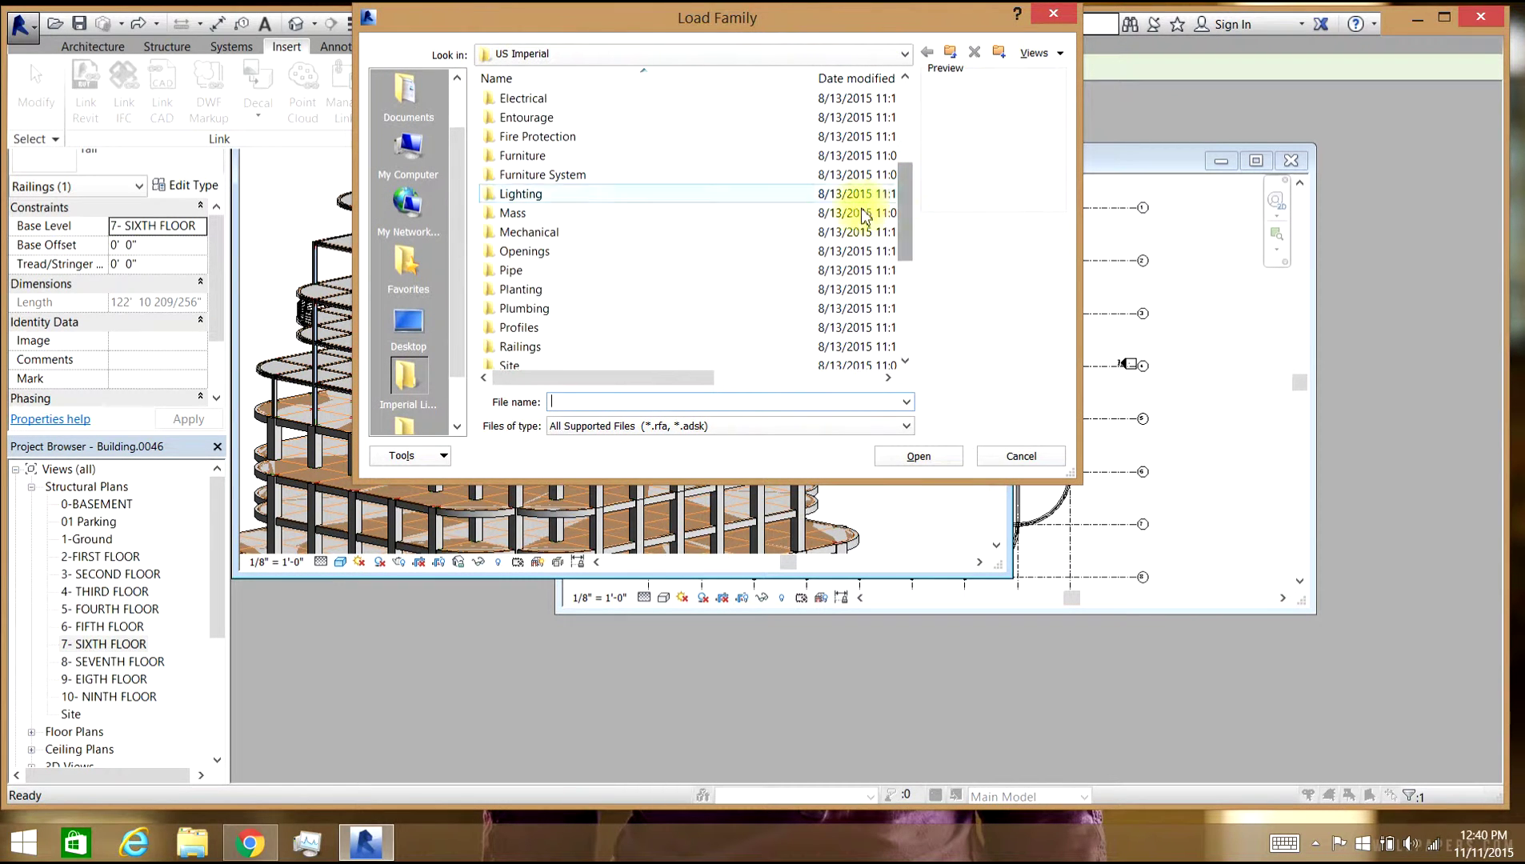
{"action": "double_click", "coordinate": [528, 329]}
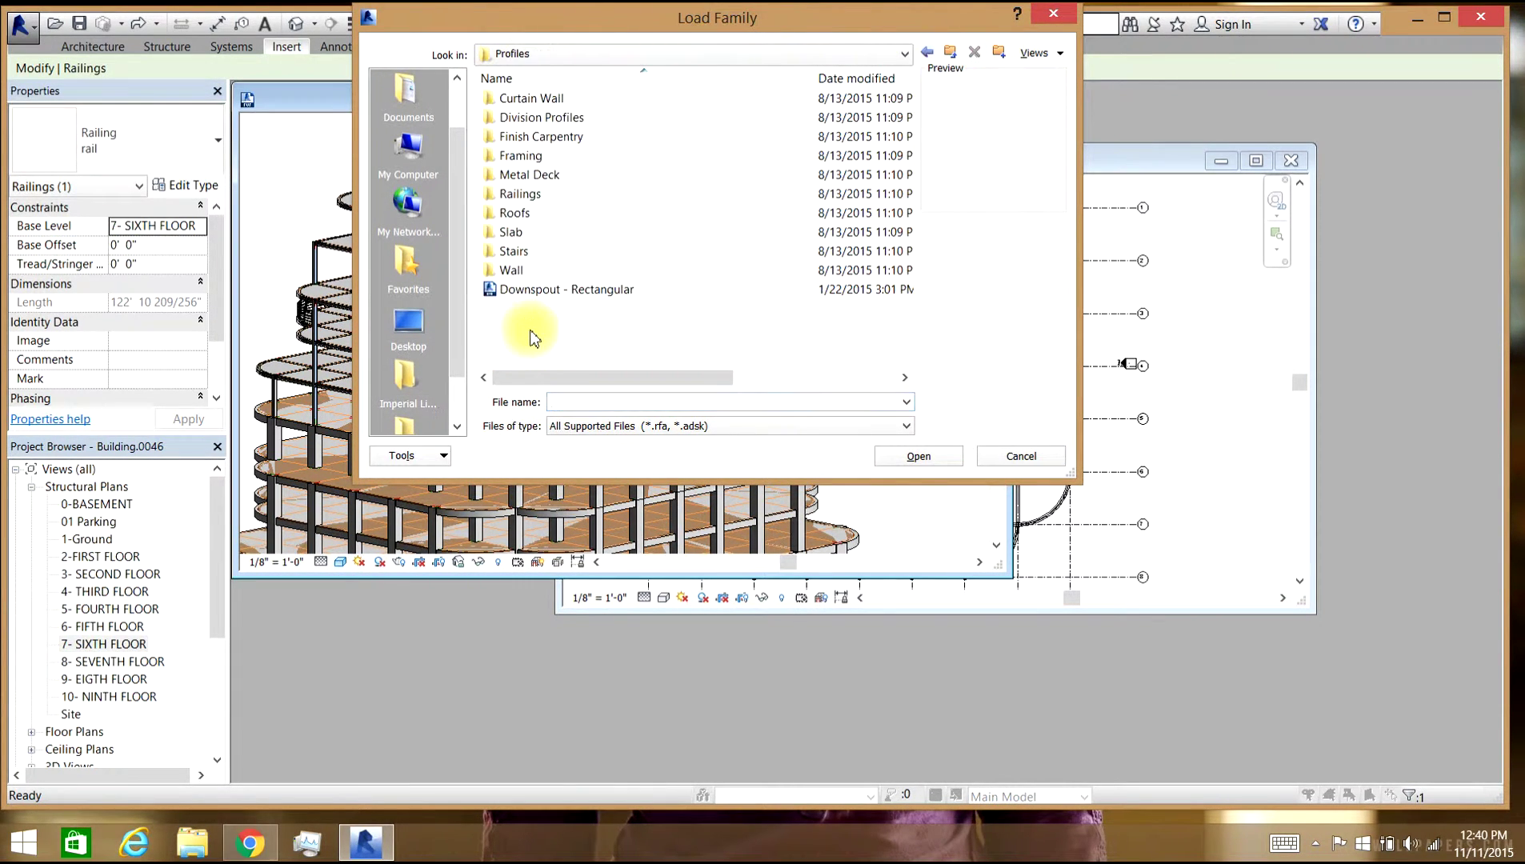
{"action": "double_click", "coordinate": [522, 196]}
{"action": "left_click", "coordinate": [543, 140]}
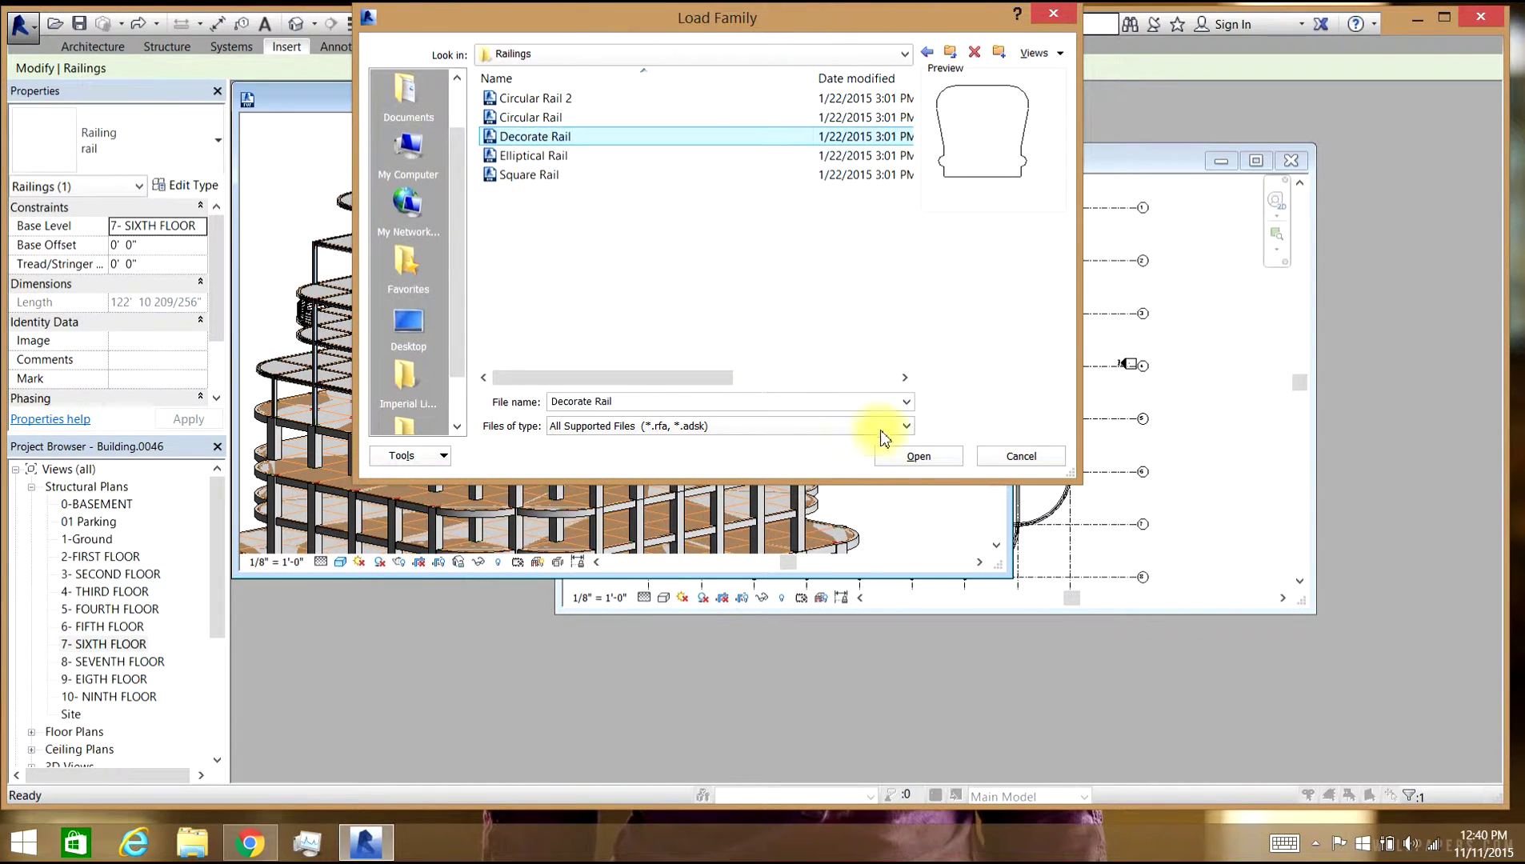
{"action": "left_click", "coordinate": [918, 456]}
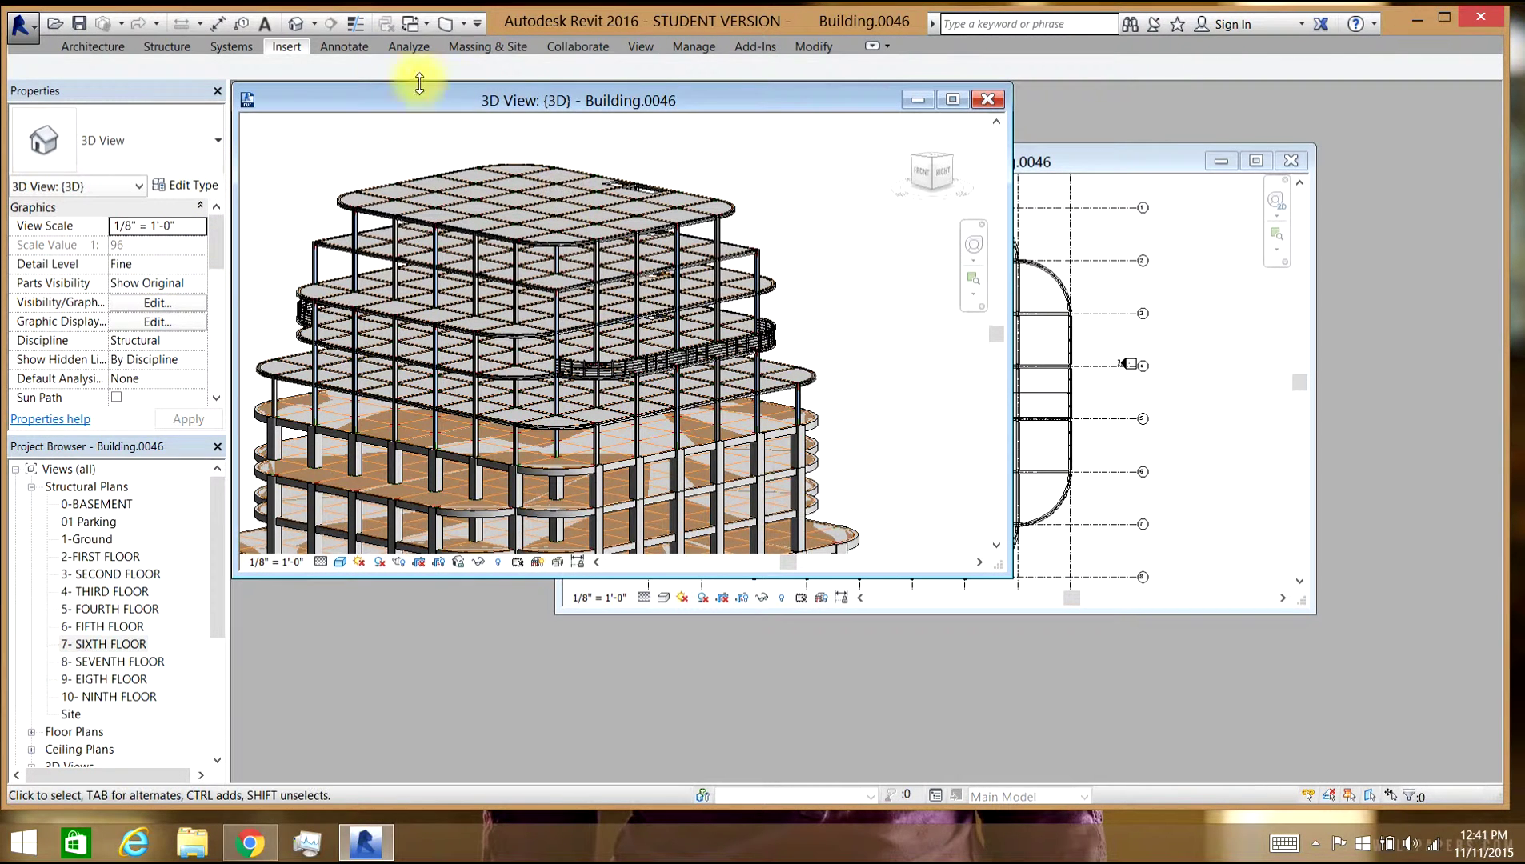
Load the Baluster - Custom4 family from Railings > Balusters, then select the curved sixth-floor railing.
{"action": "left_click", "coordinate": [300, 52]}
{"action": "left_click", "coordinate": [648, 95]}
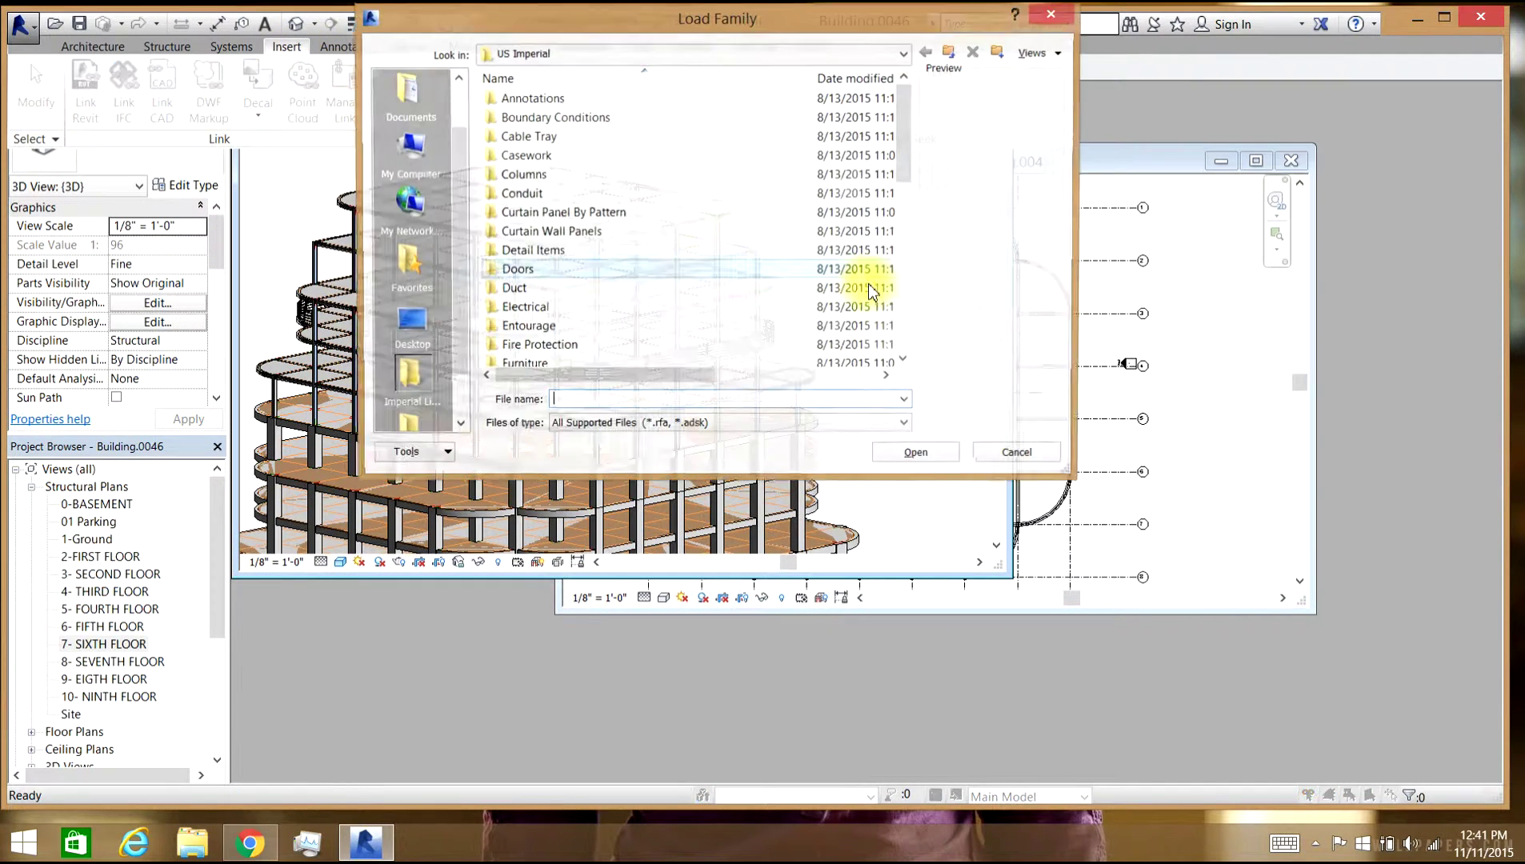
{"action": "left_click_drag", "start_coordinate": [905, 153], "coordinate": [909, 264]}
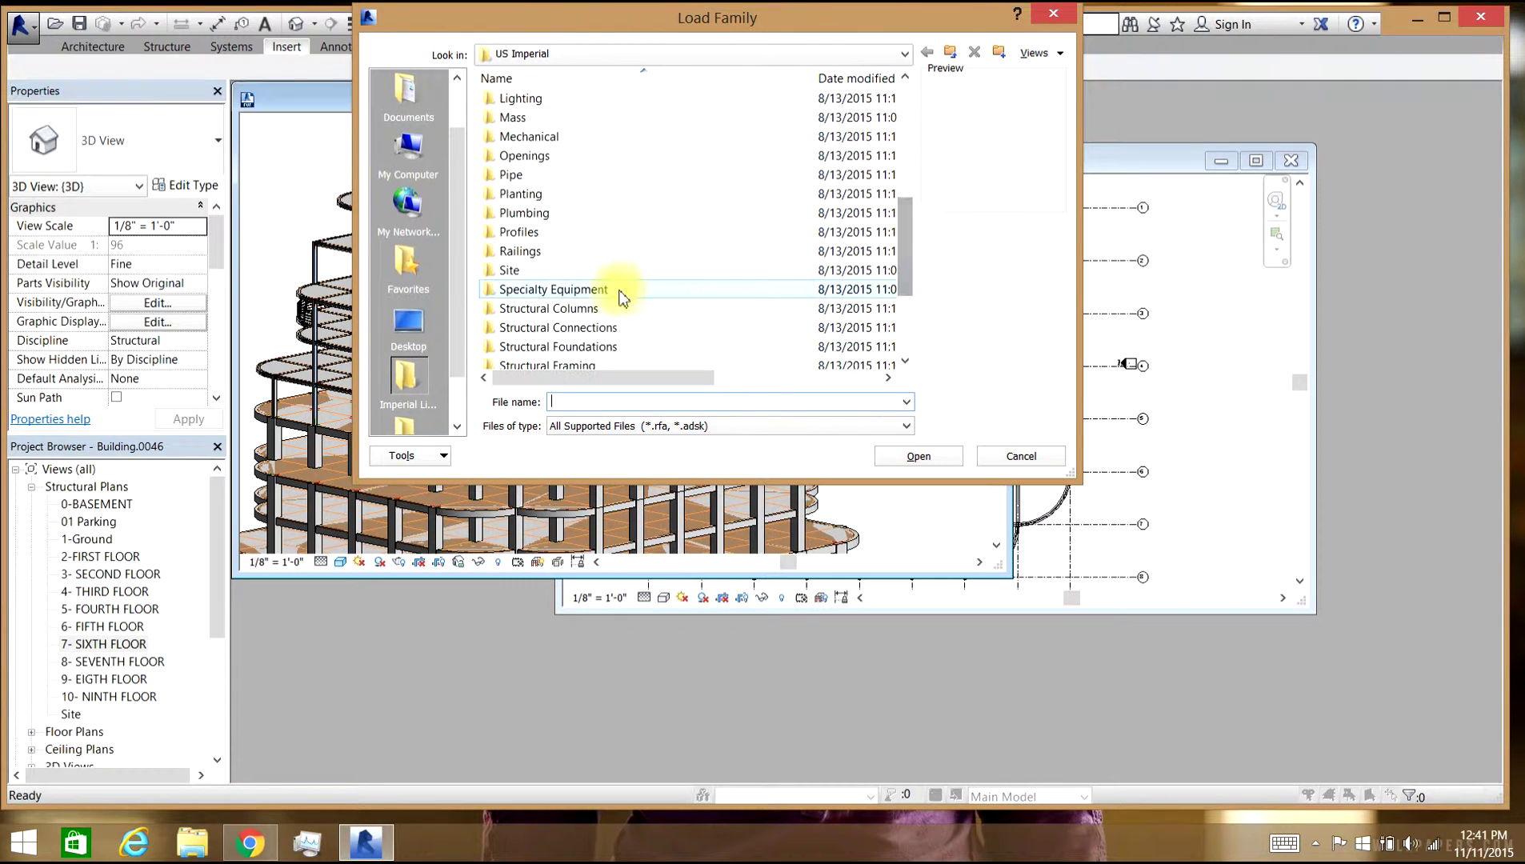
{"action": "double_click", "coordinate": [507, 252]}
{"action": "double_click", "coordinate": [512, 99]}
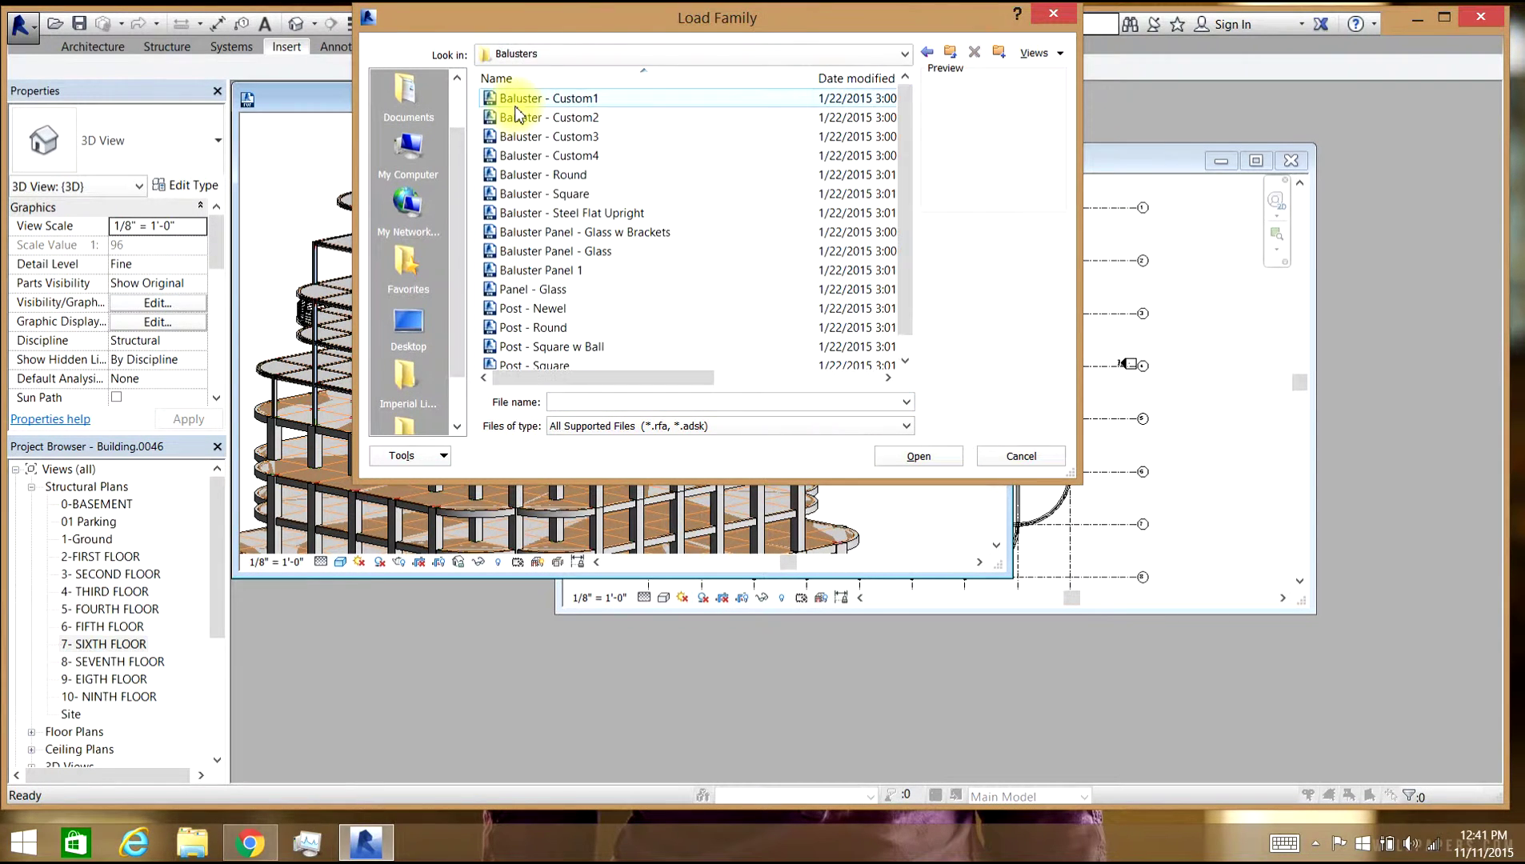
{"action": "left_click", "coordinate": [596, 153]}
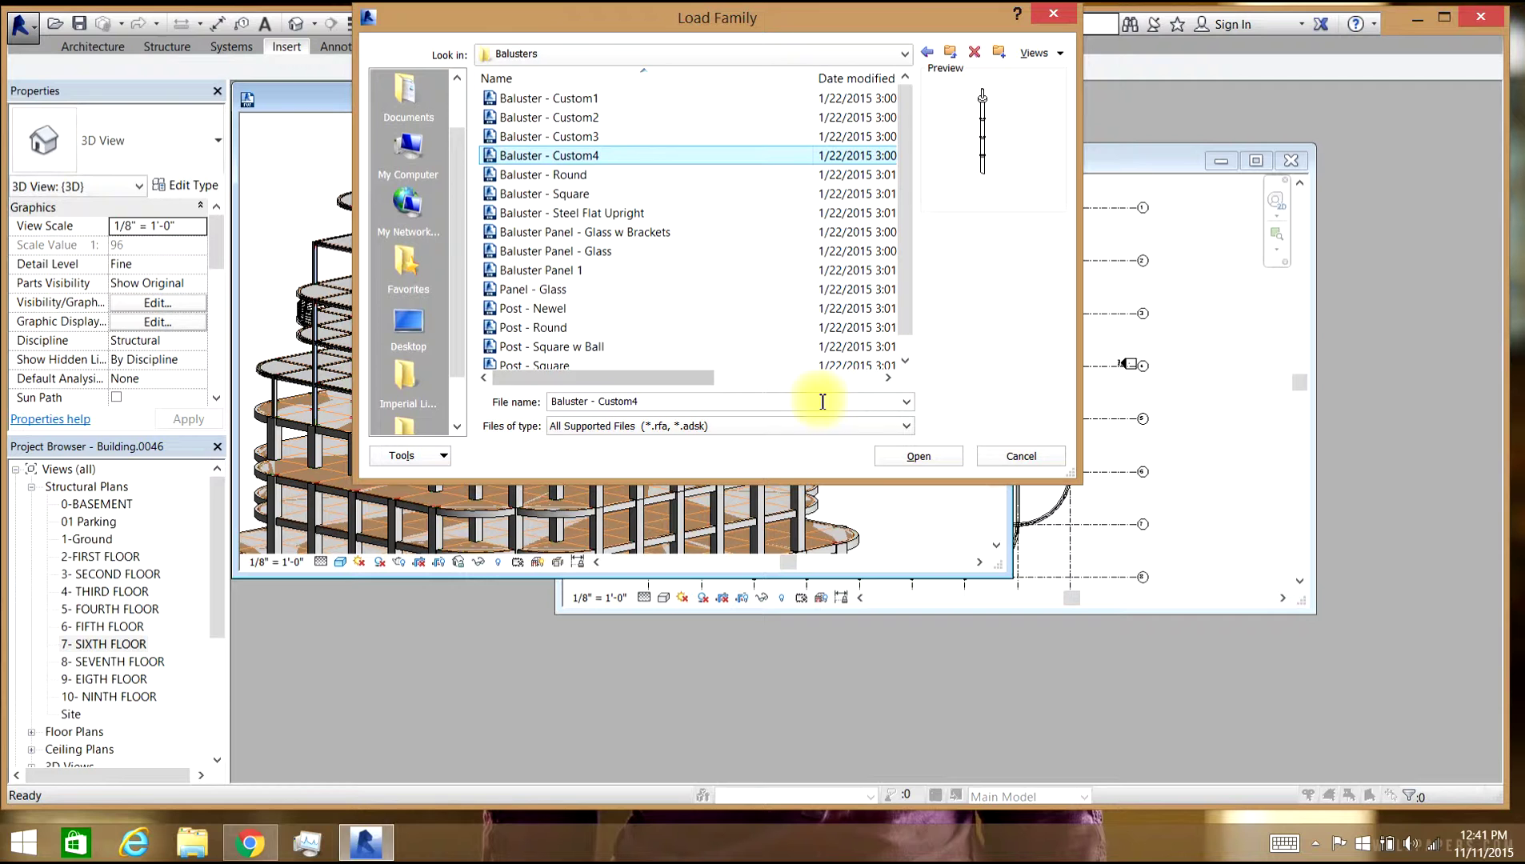
{"action": "left_click", "coordinate": [917, 456]}
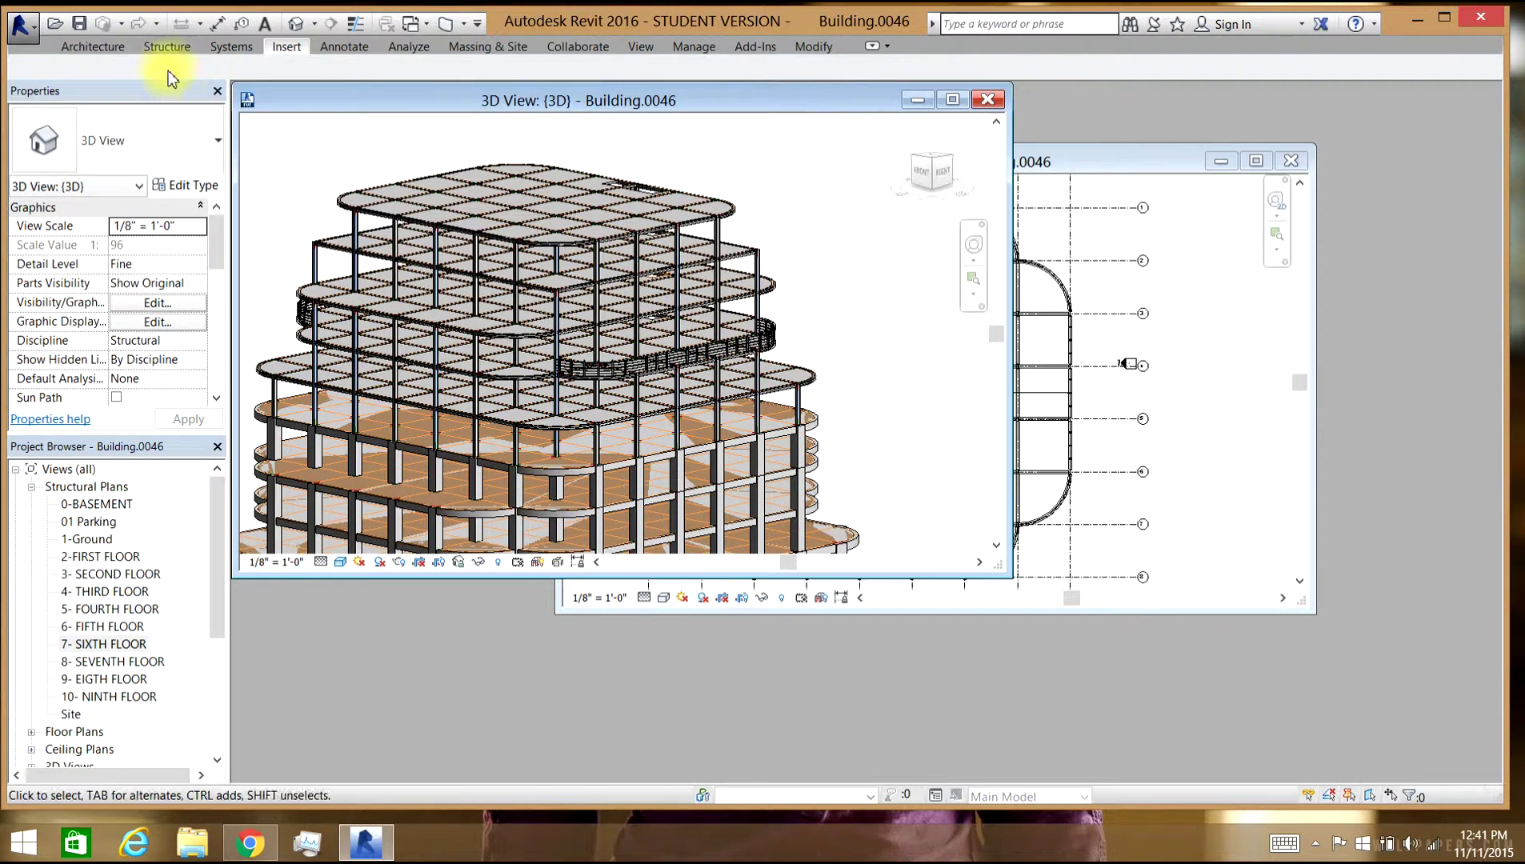
{"action": "left_click", "coordinate": [590, 370]}
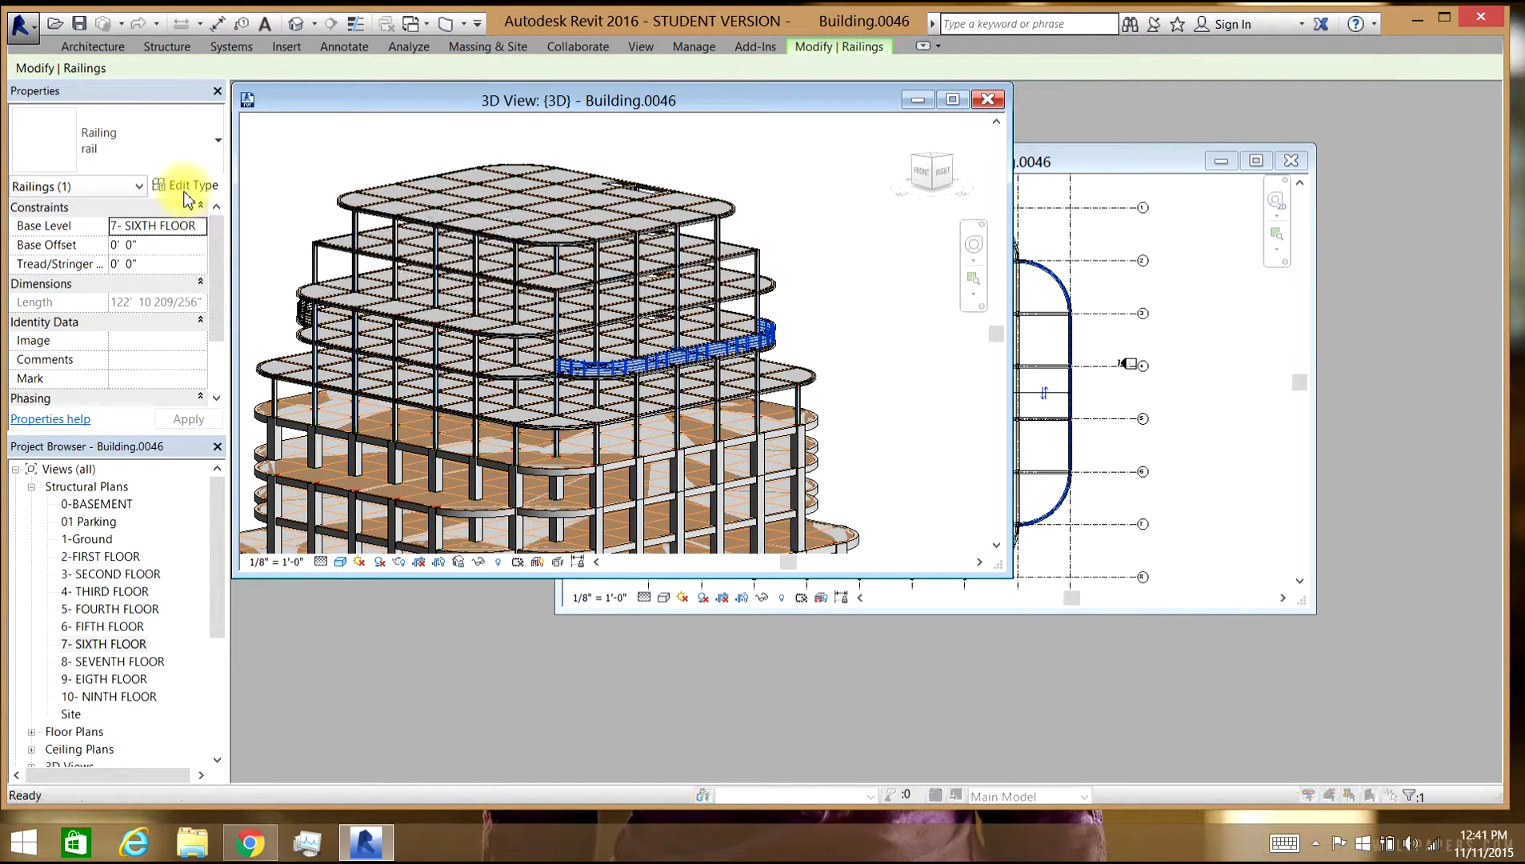
In the railing type's rail structure, set rails 1 and 2 to Decorate Rail : 2 5/8" x 2 3/8".
{"action": "left_click", "coordinate": [185, 192]}
{"action": "left_click", "coordinate": [1008, 275]}
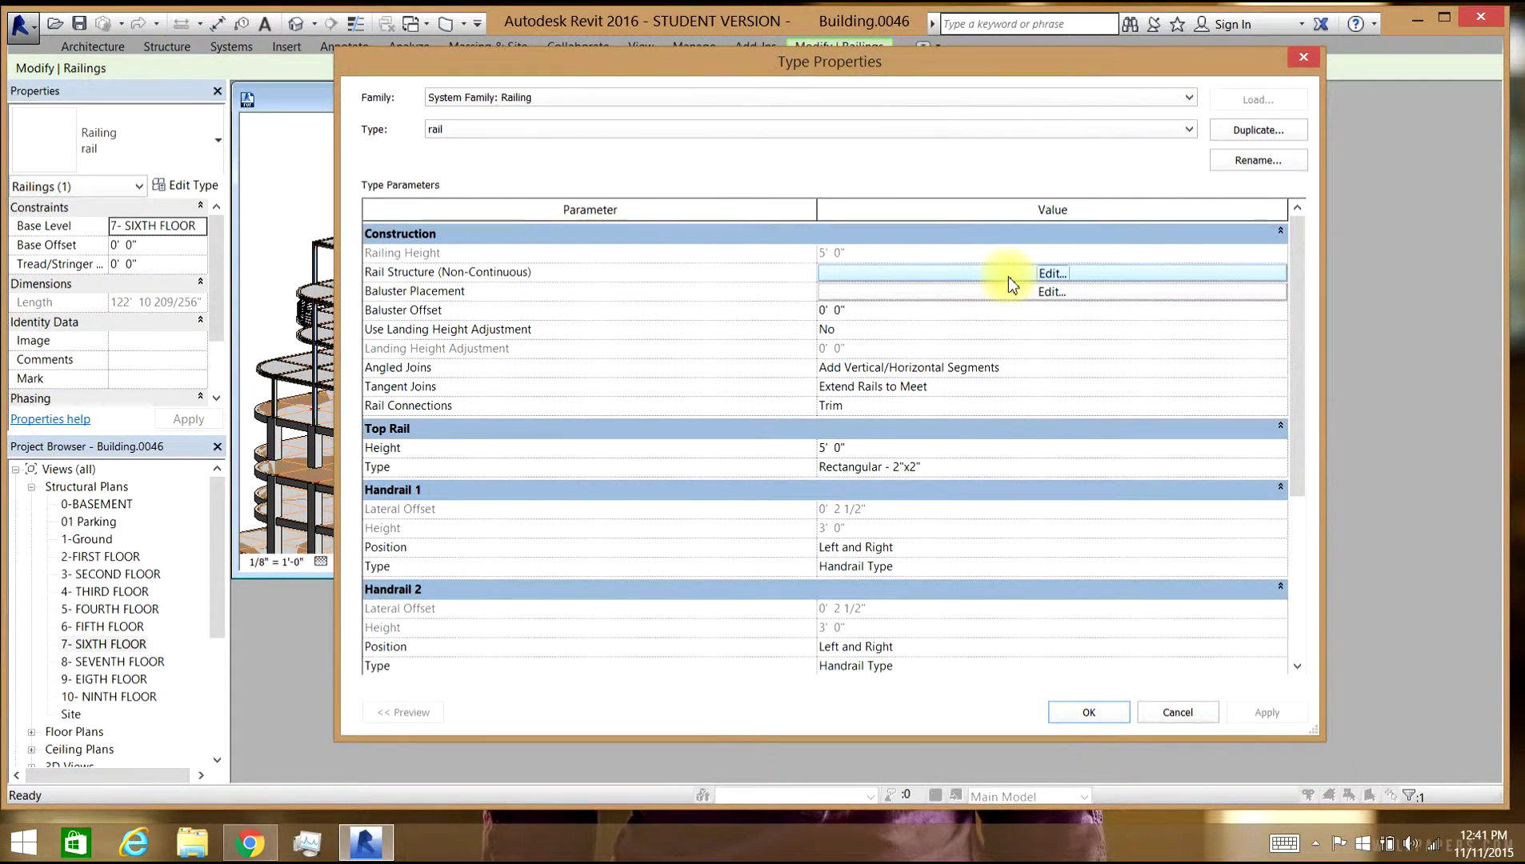
{"action": "left_click", "coordinate": [1009, 278]}
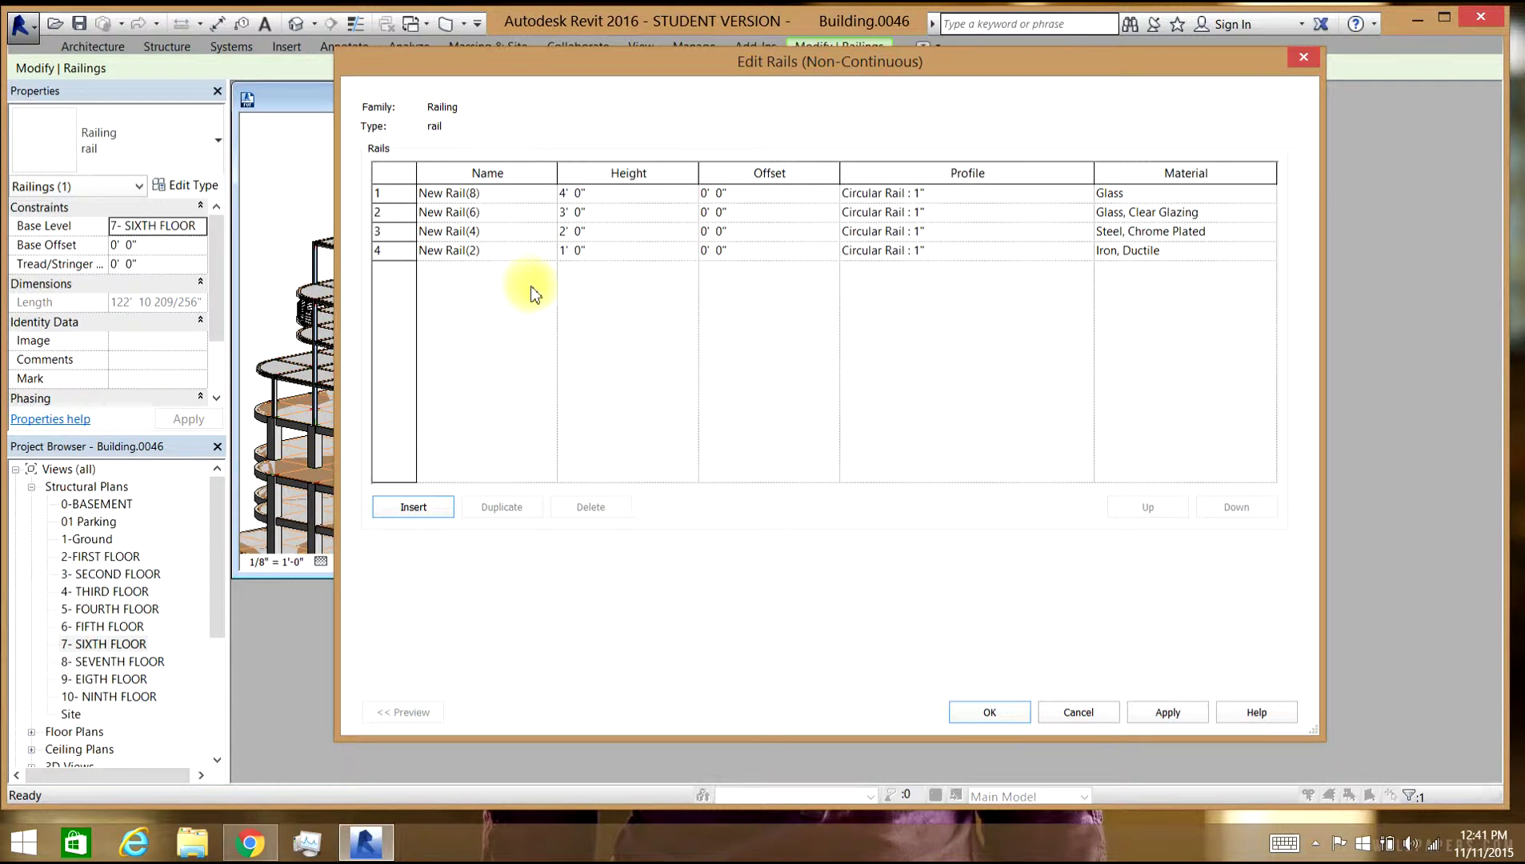
{"action": "left_click", "coordinate": [1084, 194]}
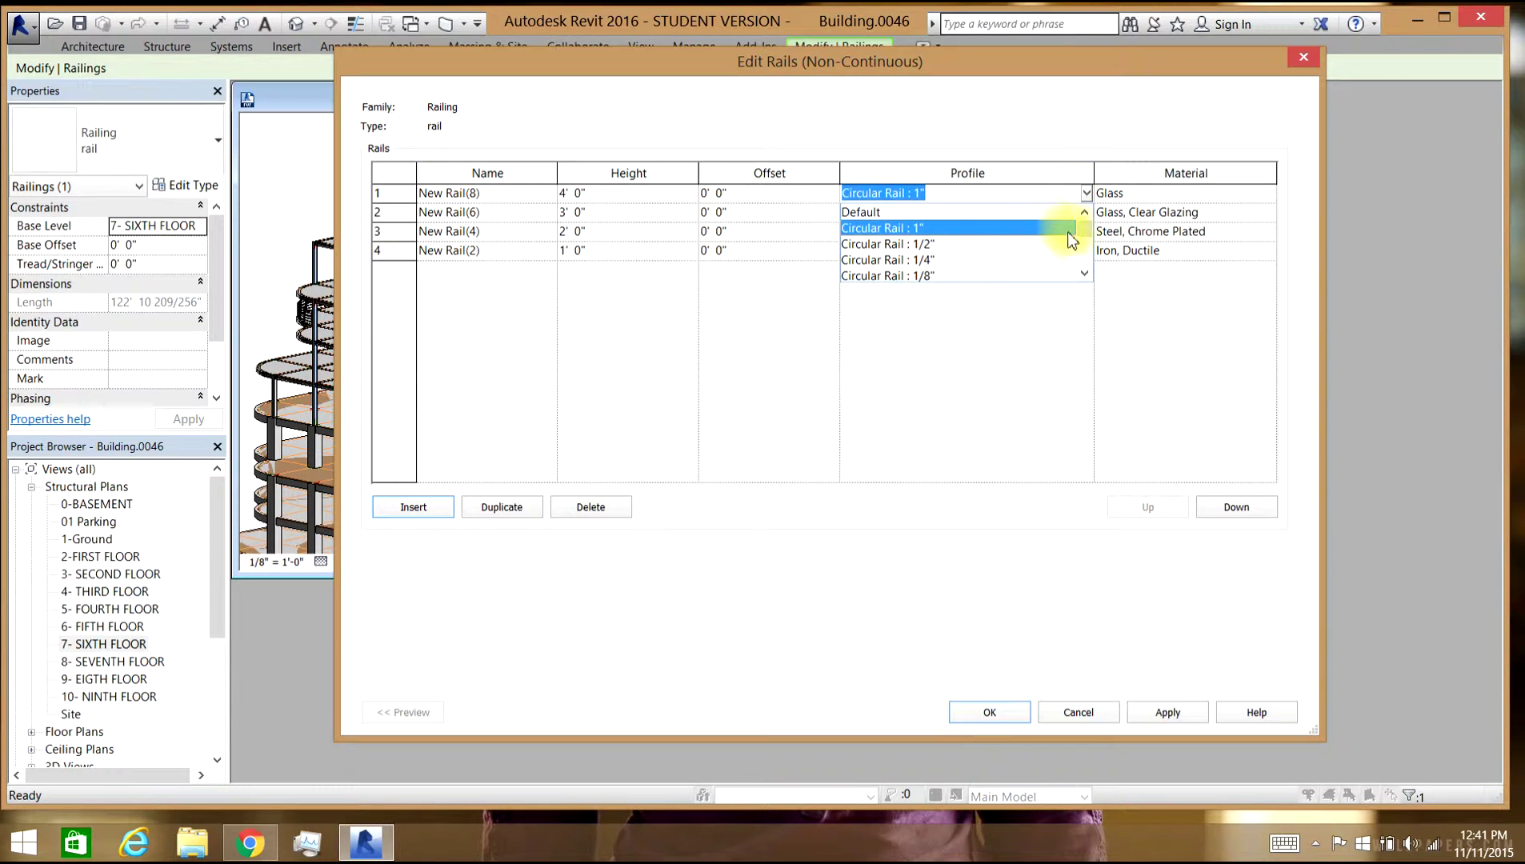
{"action": "scroll", "coordinate": [1085, 236], "scroll_direction": "down", "scroll_amount": 2}
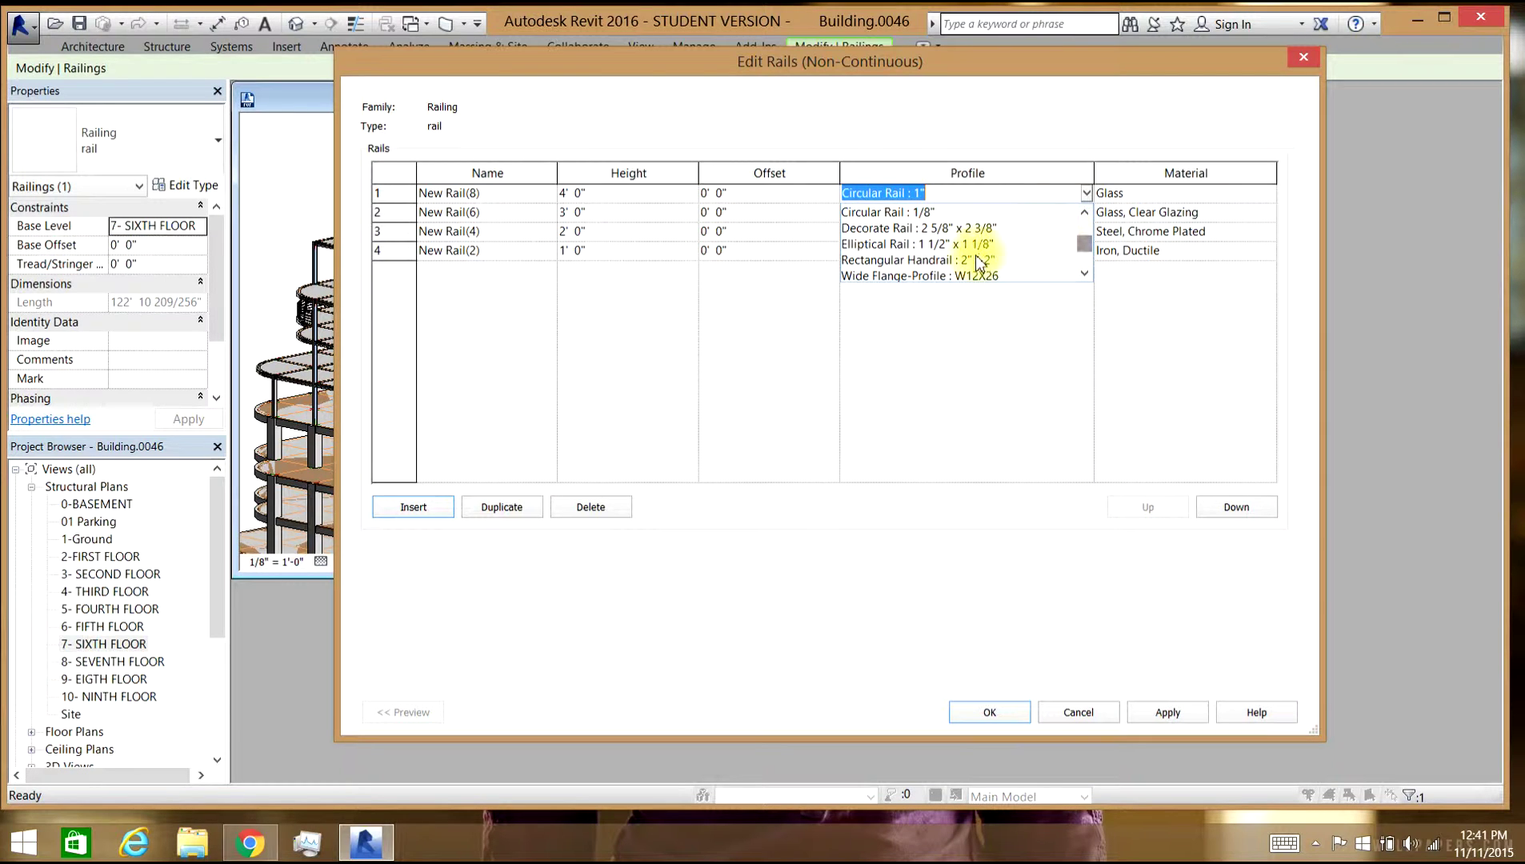
{"action": "left_click", "coordinate": [956, 231]}
{"action": "left_click", "coordinate": [1086, 213]}
{"action": "left_click", "coordinate": [1086, 212]}
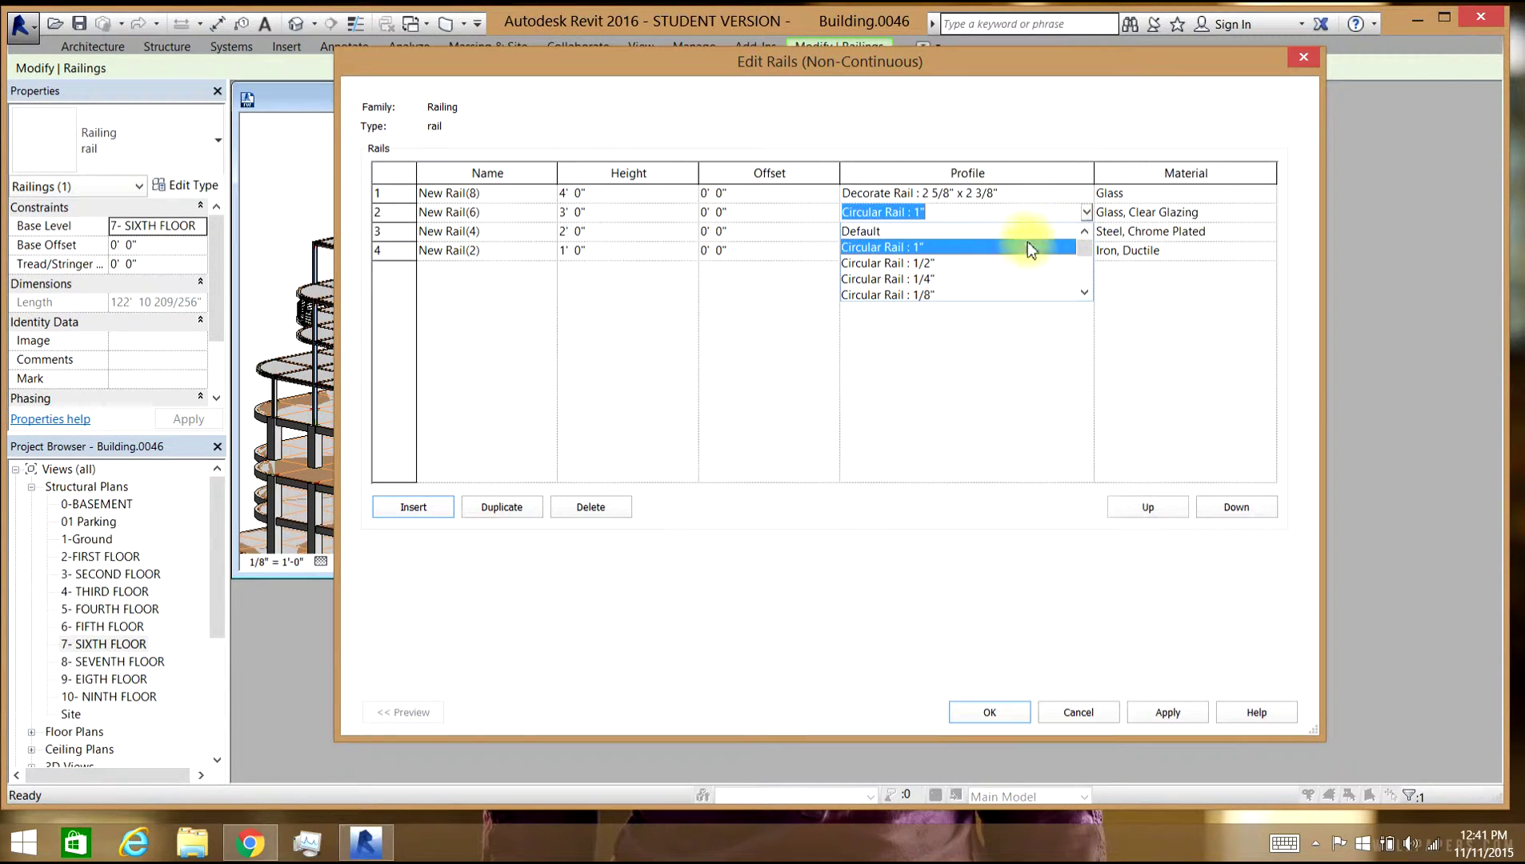
{"action": "scroll", "coordinate": [1081, 248], "scroll_direction": "down", "scroll_amount": 2}
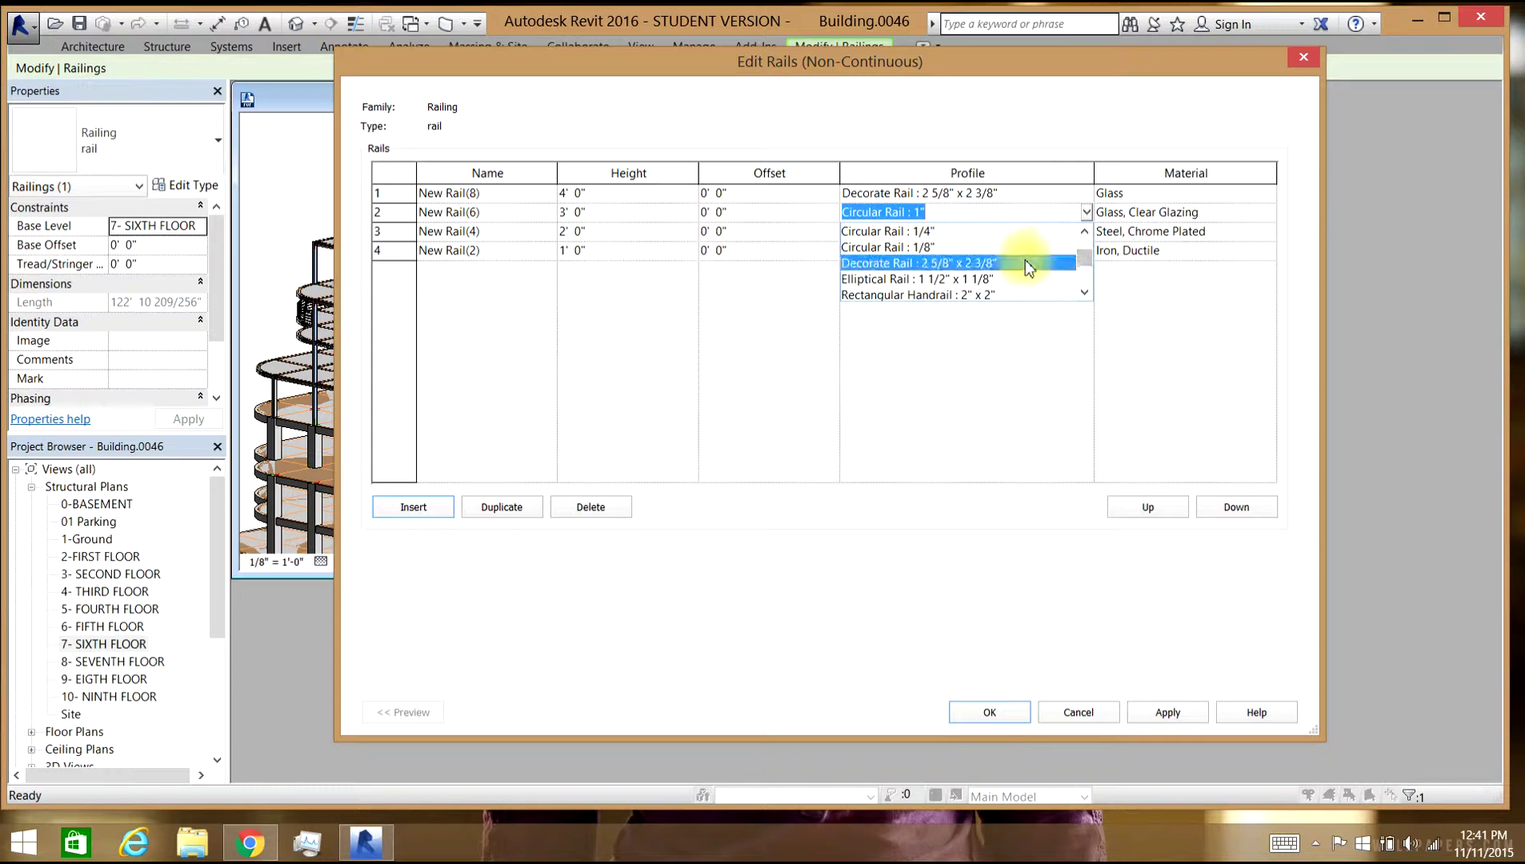
{"action": "left_click", "coordinate": [1025, 260]}
Set rails 3 and 4 to the same Decorate Rail profile and confirm the rail structure.
{"action": "left_click", "coordinate": [1081, 232]}
{"action": "left_click", "coordinate": [1085, 231]}
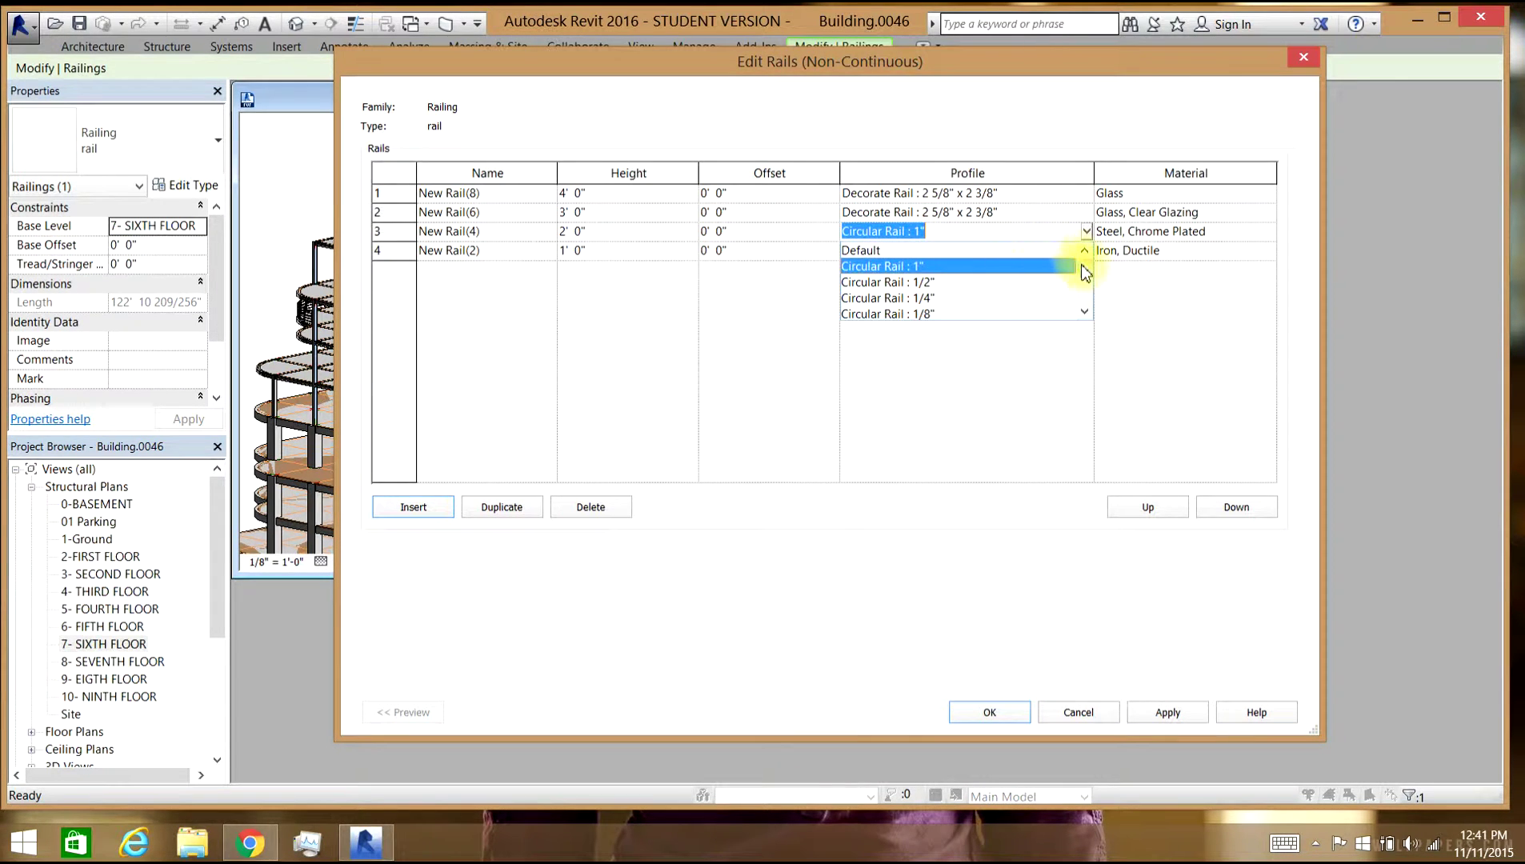
{"action": "scroll", "coordinate": [1083, 274], "scroll_direction": "down", "scroll_amount": 3}
{"action": "left_click", "coordinate": [992, 282]}
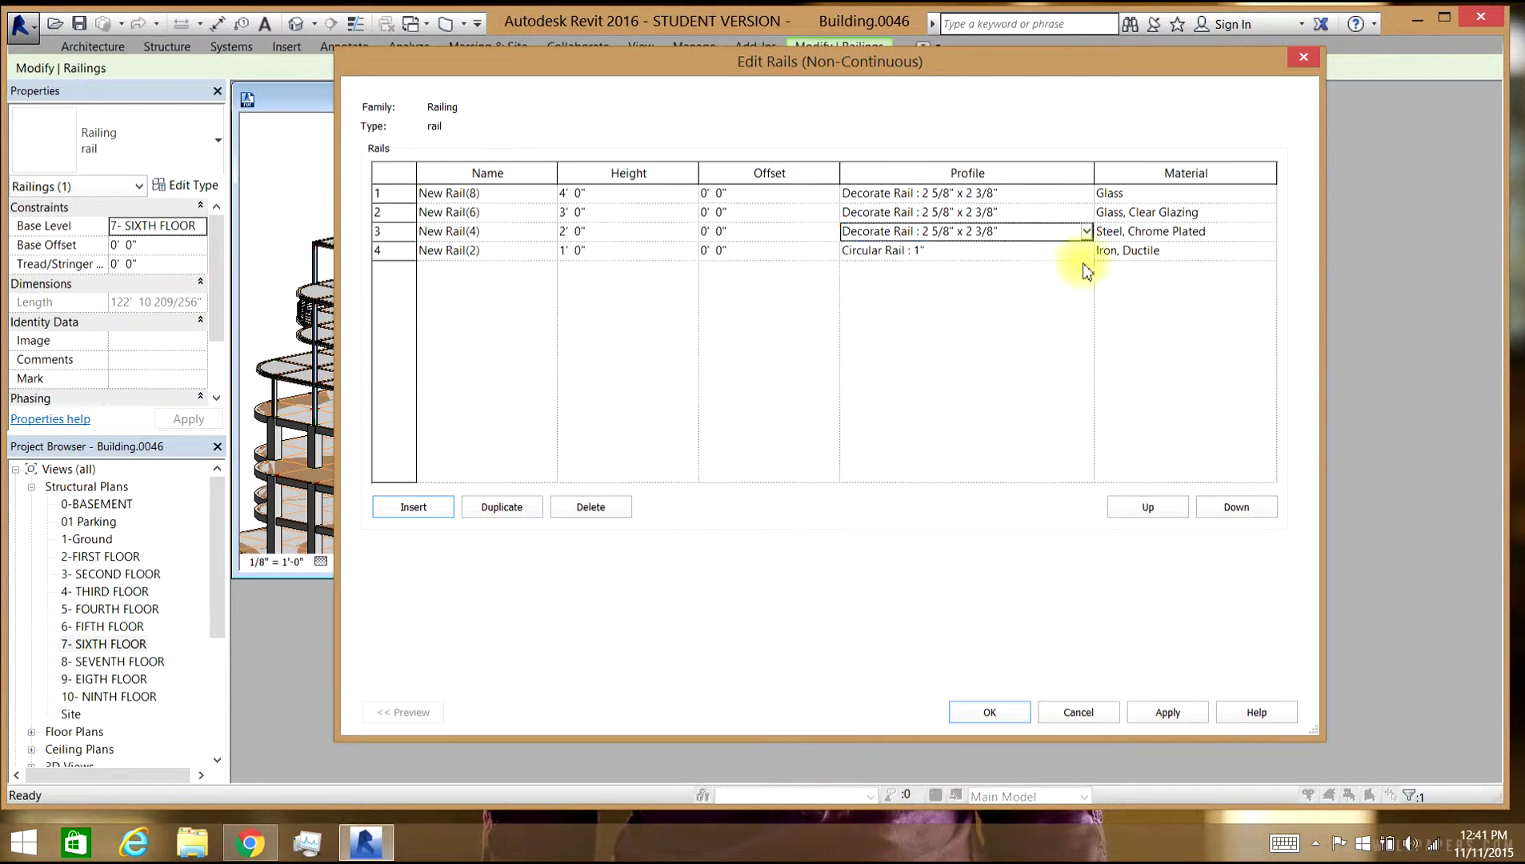
{"action": "left_click", "coordinate": [1088, 253]}
{"action": "left_click", "coordinate": [1090, 252]}
{"action": "scroll", "coordinate": [1088, 283], "scroll_direction": "down", "scroll_amount": 2}
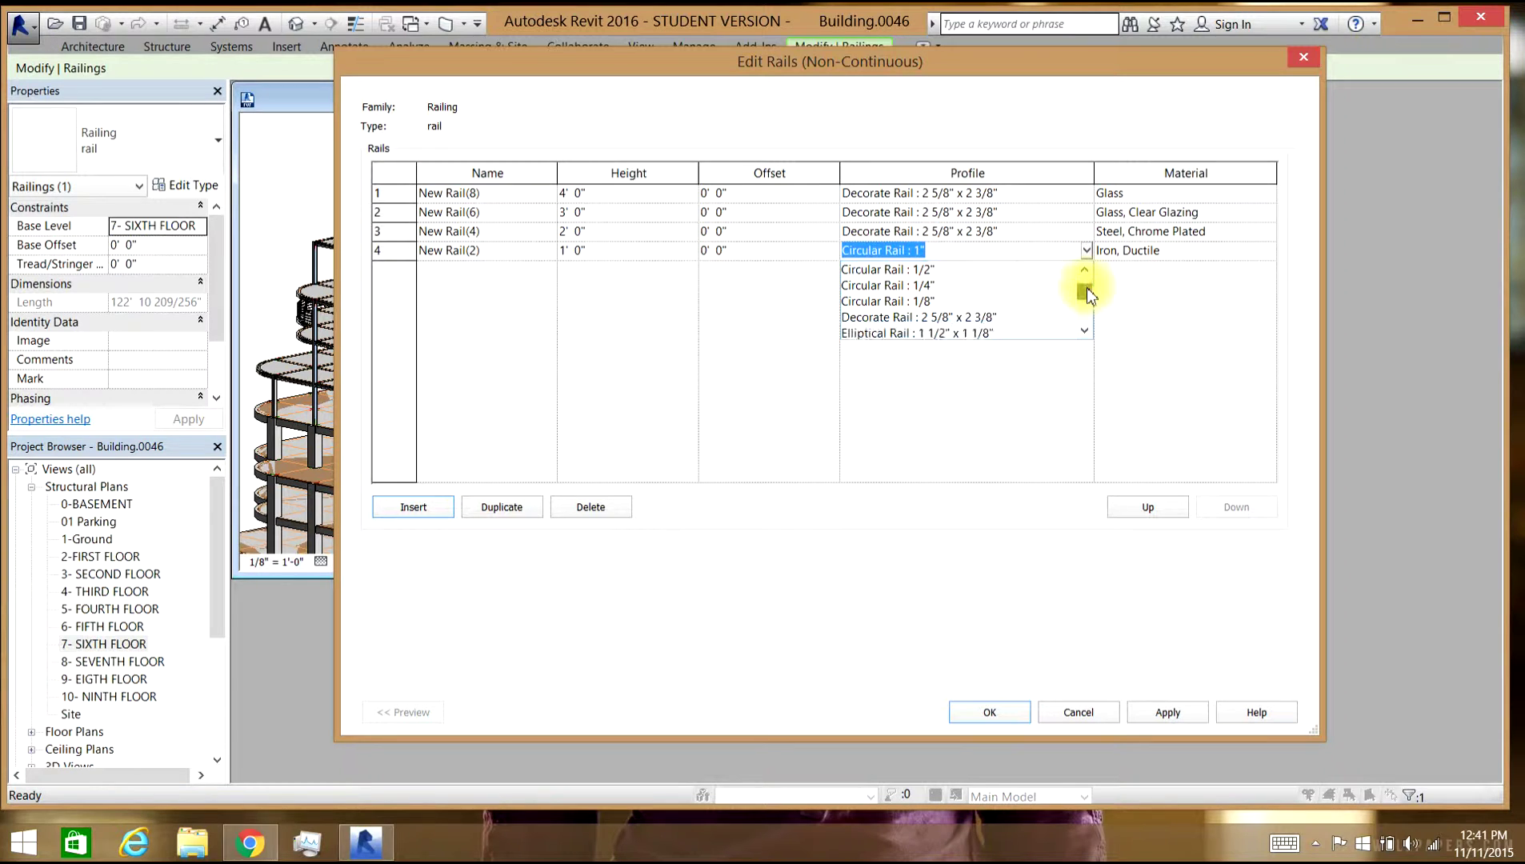
{"action": "left_click", "coordinate": [981, 323]}
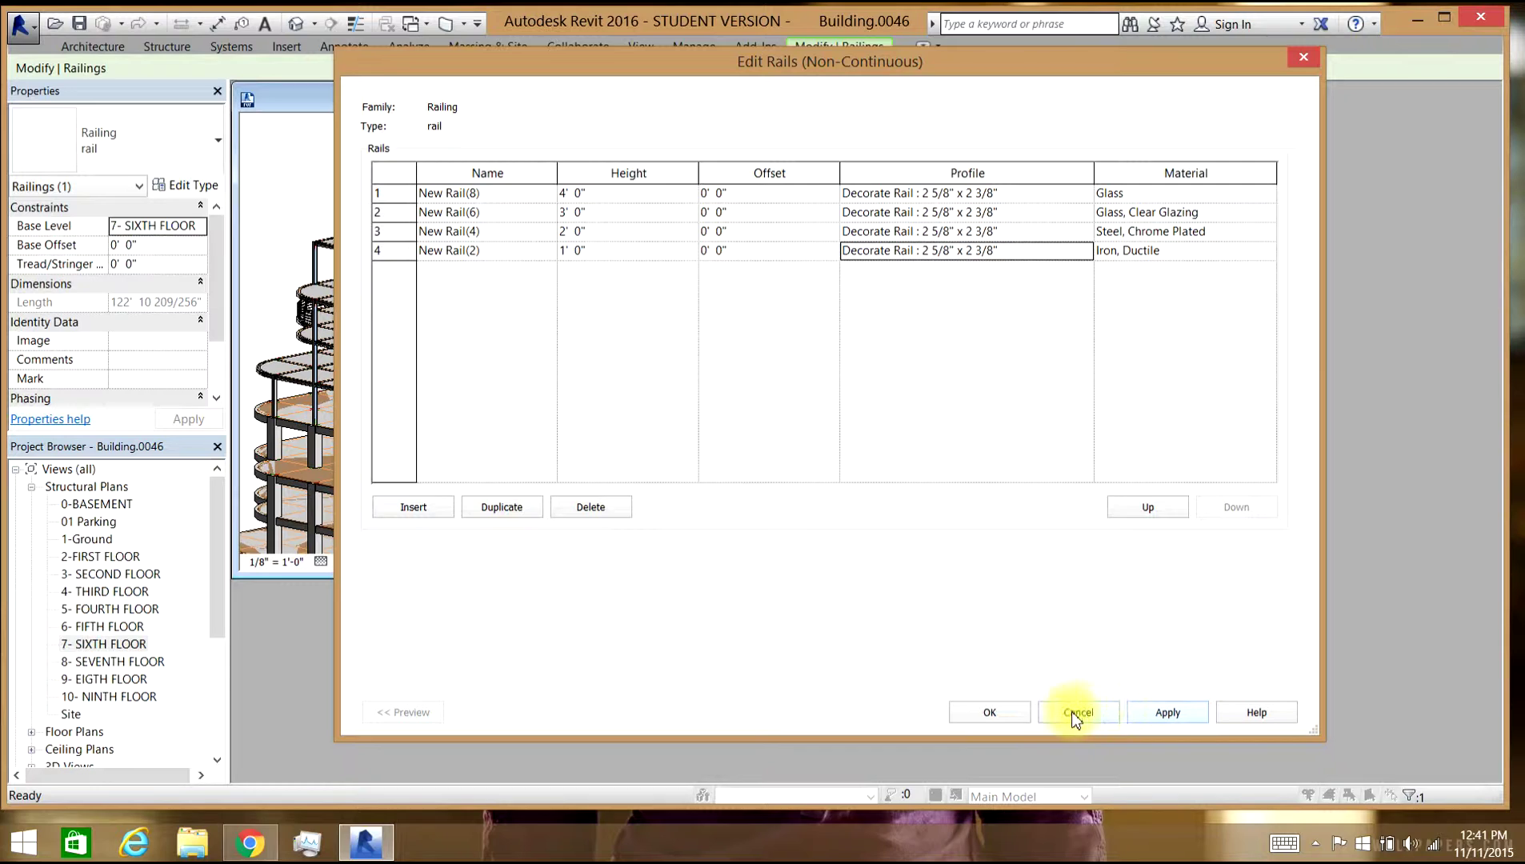
{"action": "left_click", "coordinate": [1017, 711]}
In Baluster Placement, set the regular baluster family to Baluster - Custom4 : 1".
{"action": "mouse_move", "coordinate": [747, 57]}
{"action": "left_mouse_down"}
{"action": "mouse_move", "coordinate": [1101, 97]}
{"action": "mouse_move", "coordinate": [880, 32]}
{"action": "mouse_move", "coordinate": [731, 70]}
{"action": "left_mouse_up"}
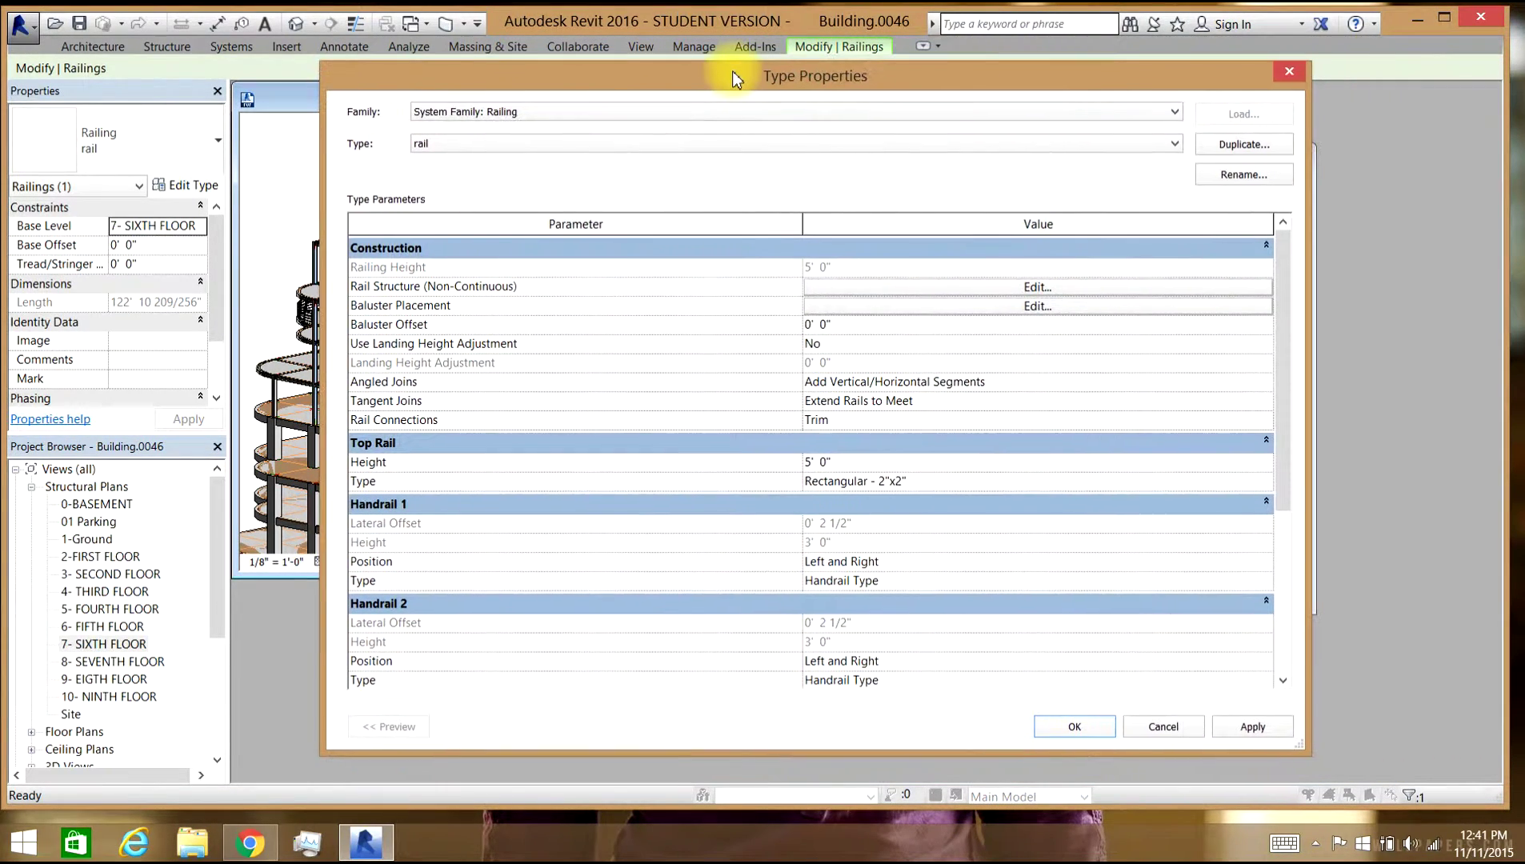
{"action": "left_click", "coordinate": [1034, 306]}
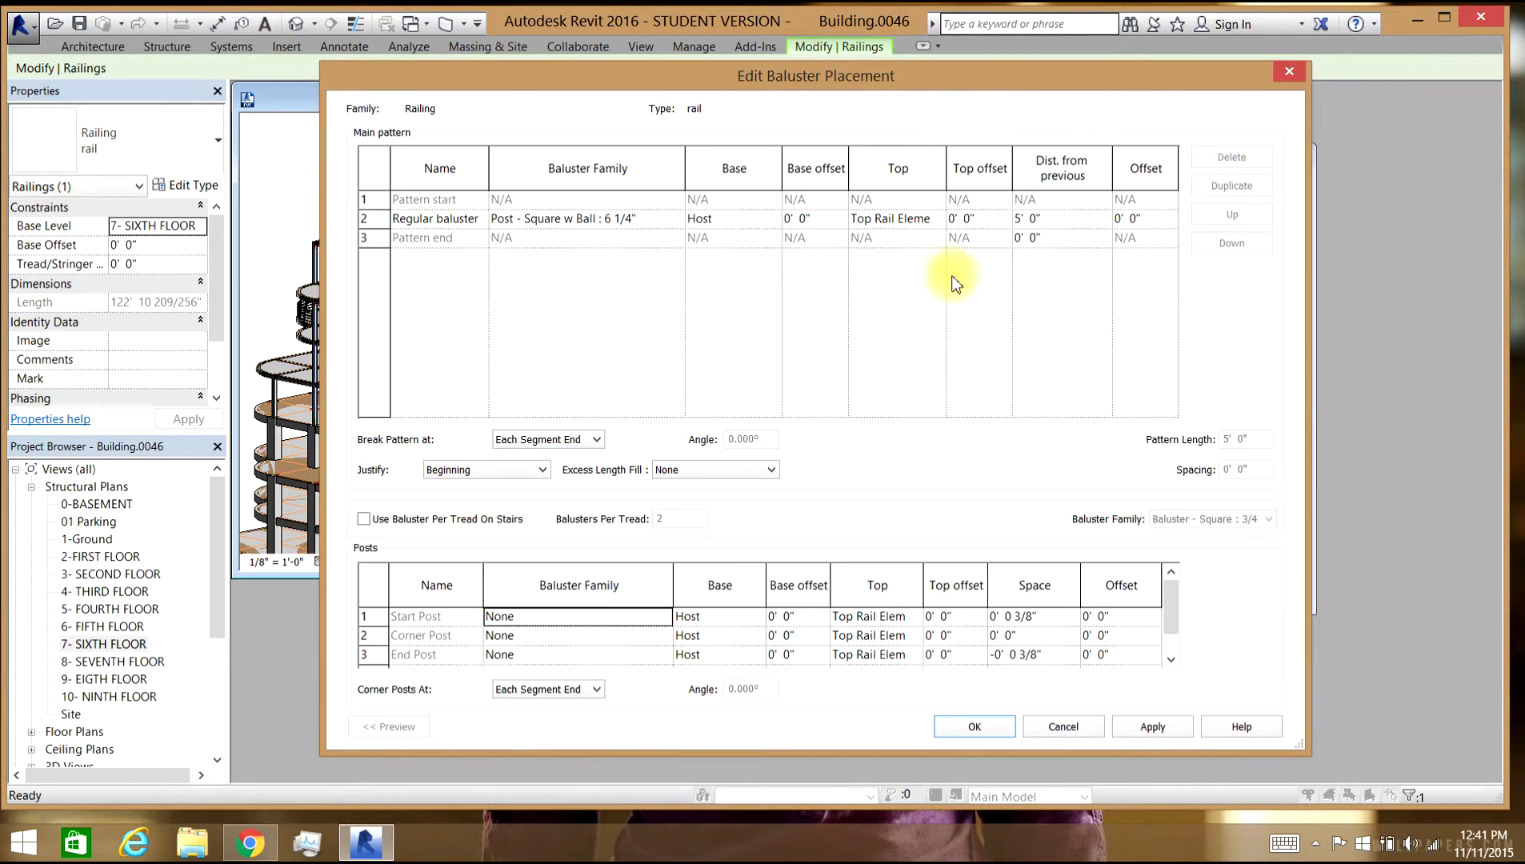
{"action": "left_click", "coordinate": [675, 222]}
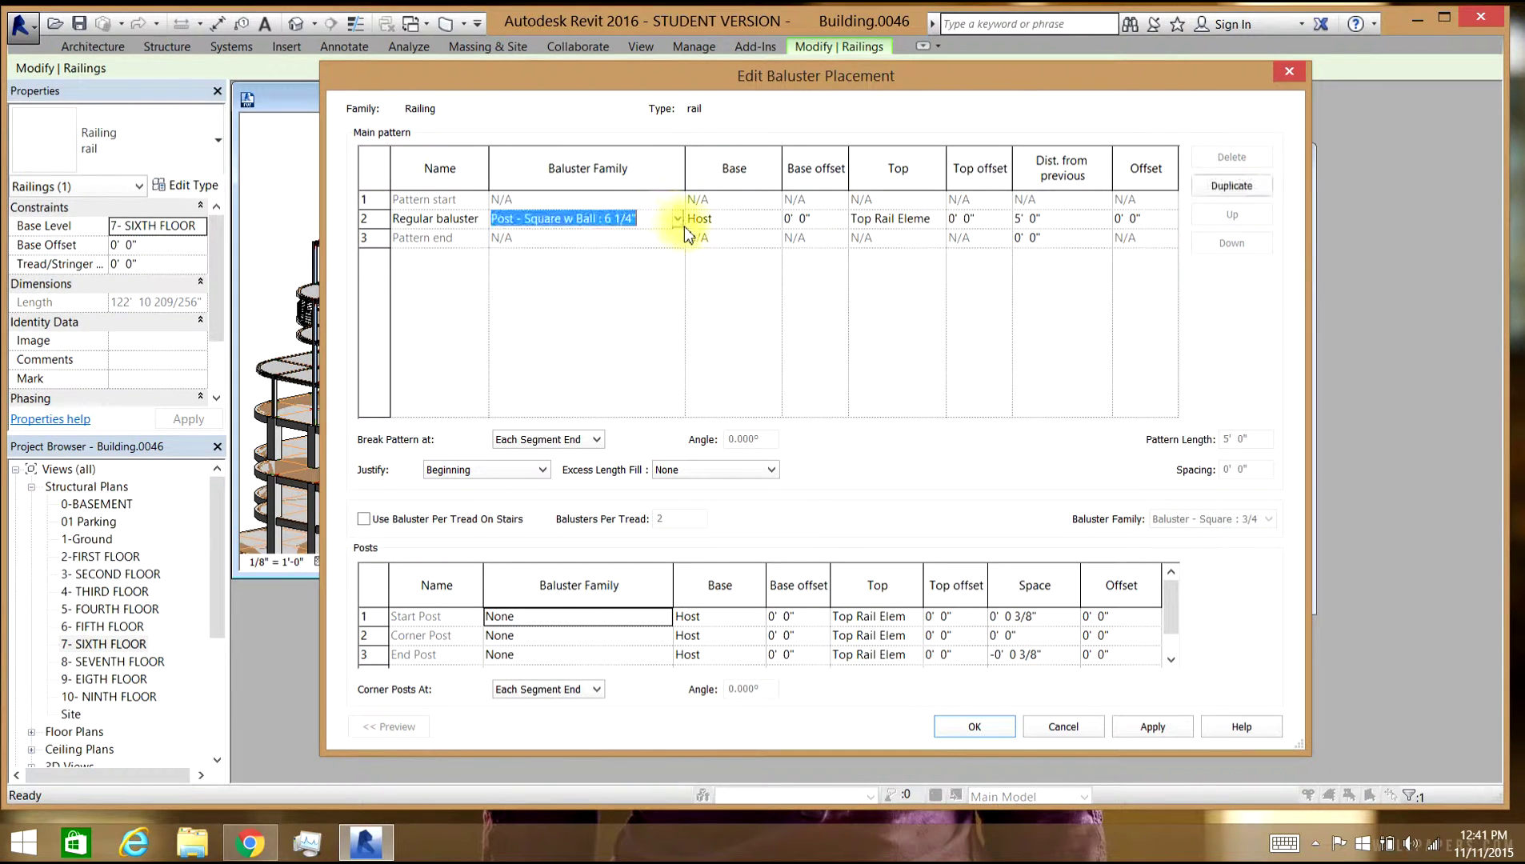
{"action": "left_click", "coordinate": [677, 221]}
{"action": "scroll", "coordinate": [684, 241], "scroll_direction": "up", "scroll_amount": 1}
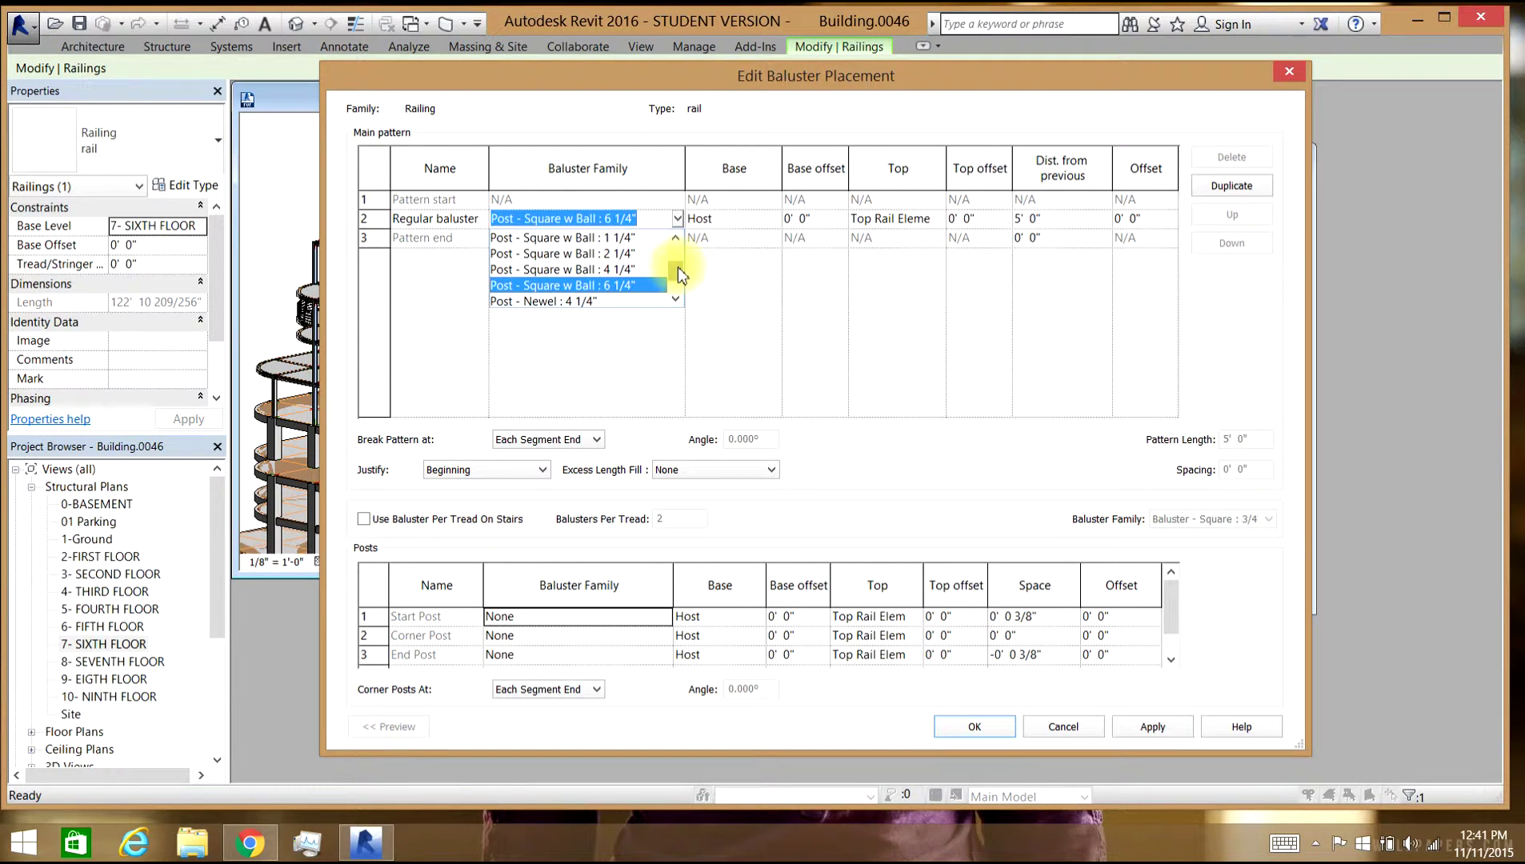
{"action": "scroll", "coordinate": [678, 267], "scroll_direction": "up", "scroll_amount": 1}
{"action": "left_click", "coordinate": [582, 270]}
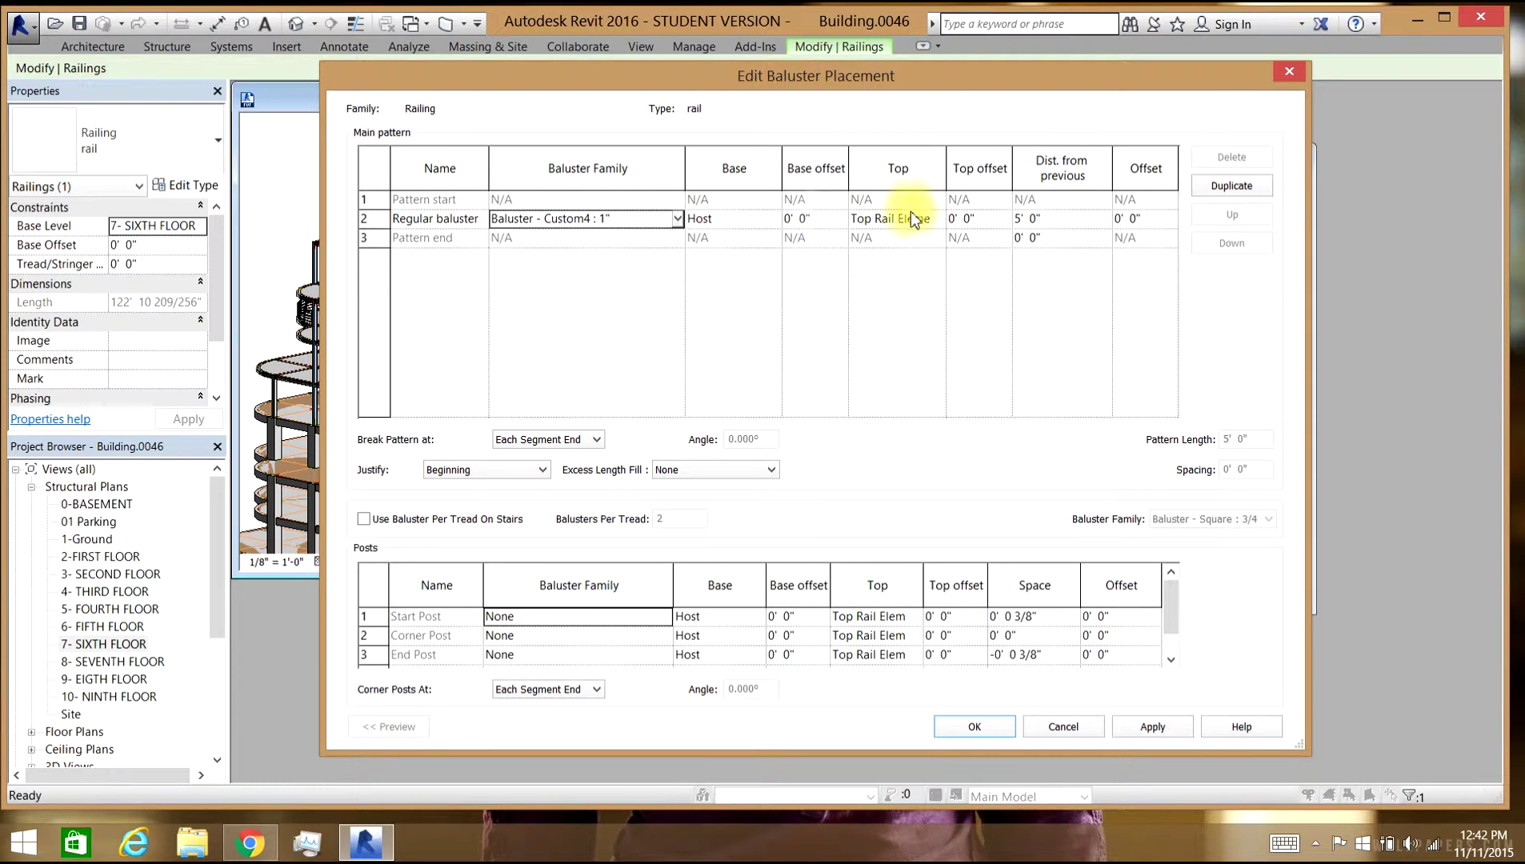
Space the regular balusters 7' 0" apart and confirm the placement changes.
{"action": "left_click_drag", "start_coordinate": [1072, 80], "coordinate": [1247, 124]}
{"action": "left_click_drag", "start_coordinate": [804, 118], "coordinate": [700, 491]}
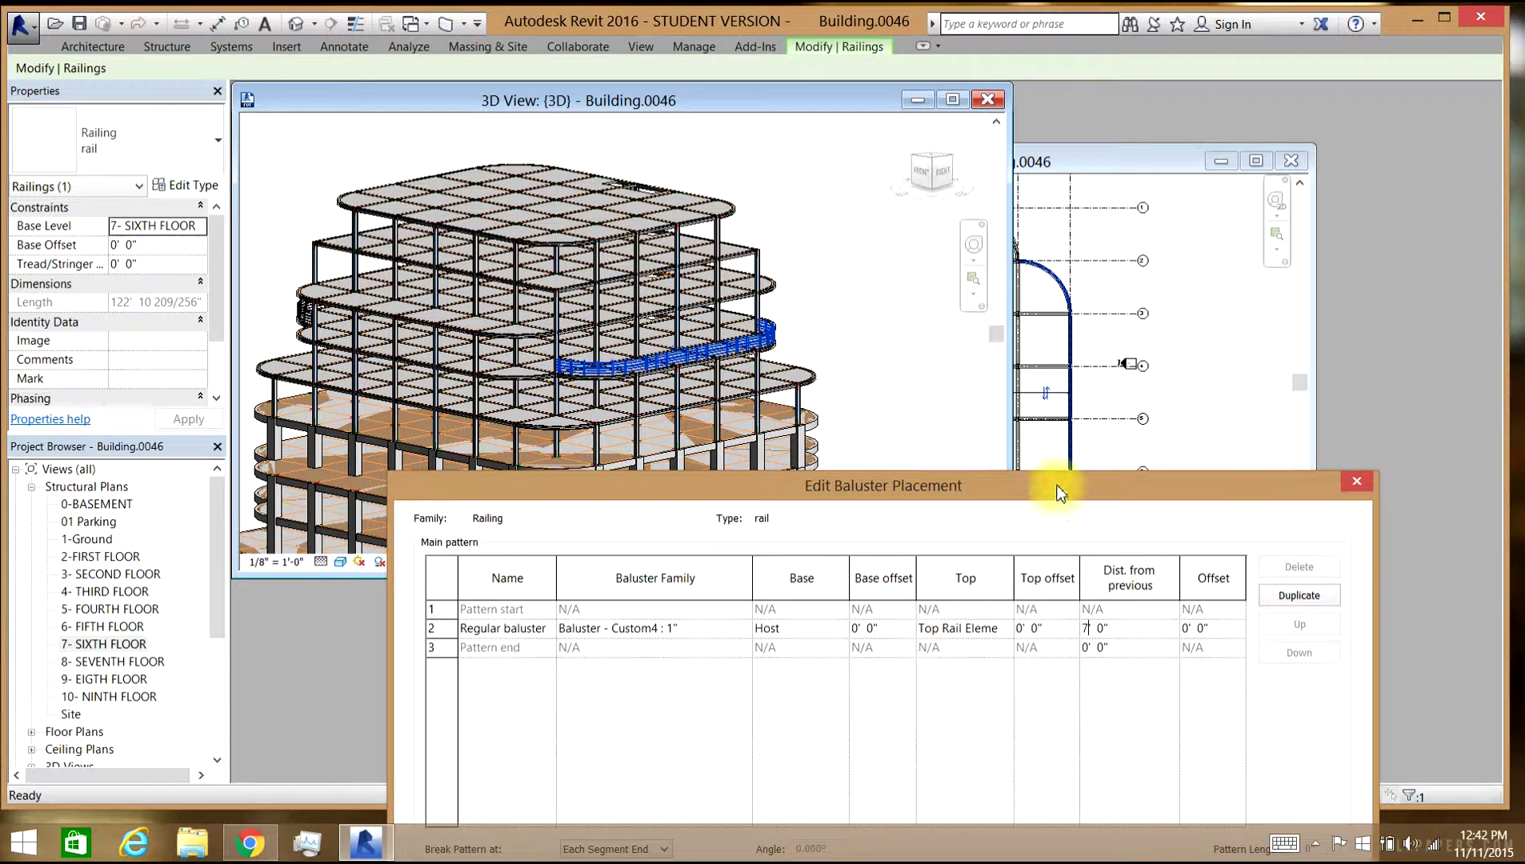
{"action": "left_click_drag", "start_coordinate": [1060, 489], "coordinate": [988, 64]}
{"action": "left_click", "coordinate": [1139, 703]}
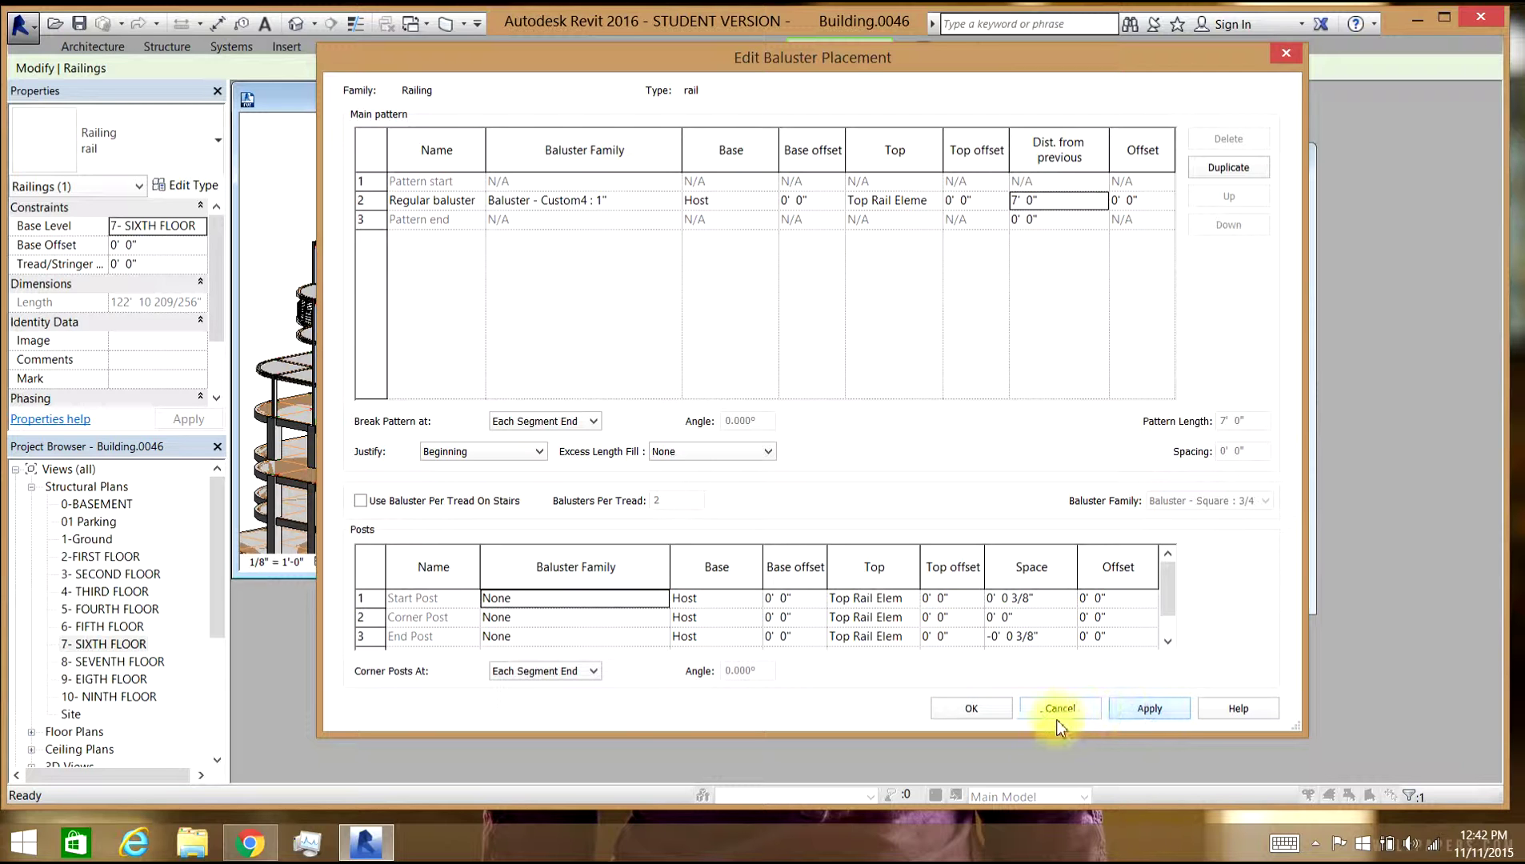
{"action": "left_click", "coordinate": [980, 712]}
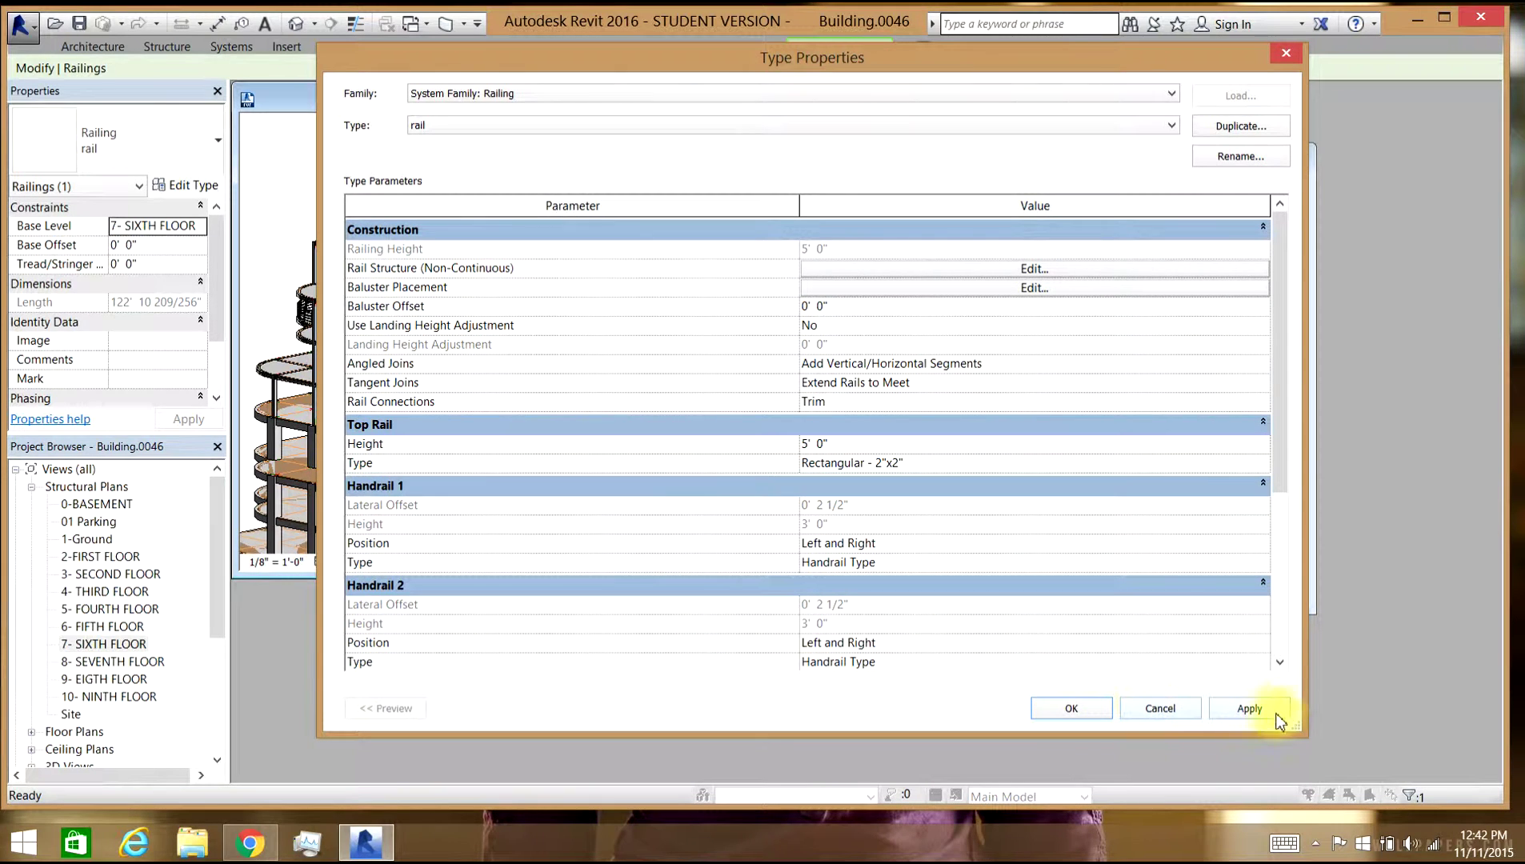
{"action": "left_click", "coordinate": [1090, 702]}
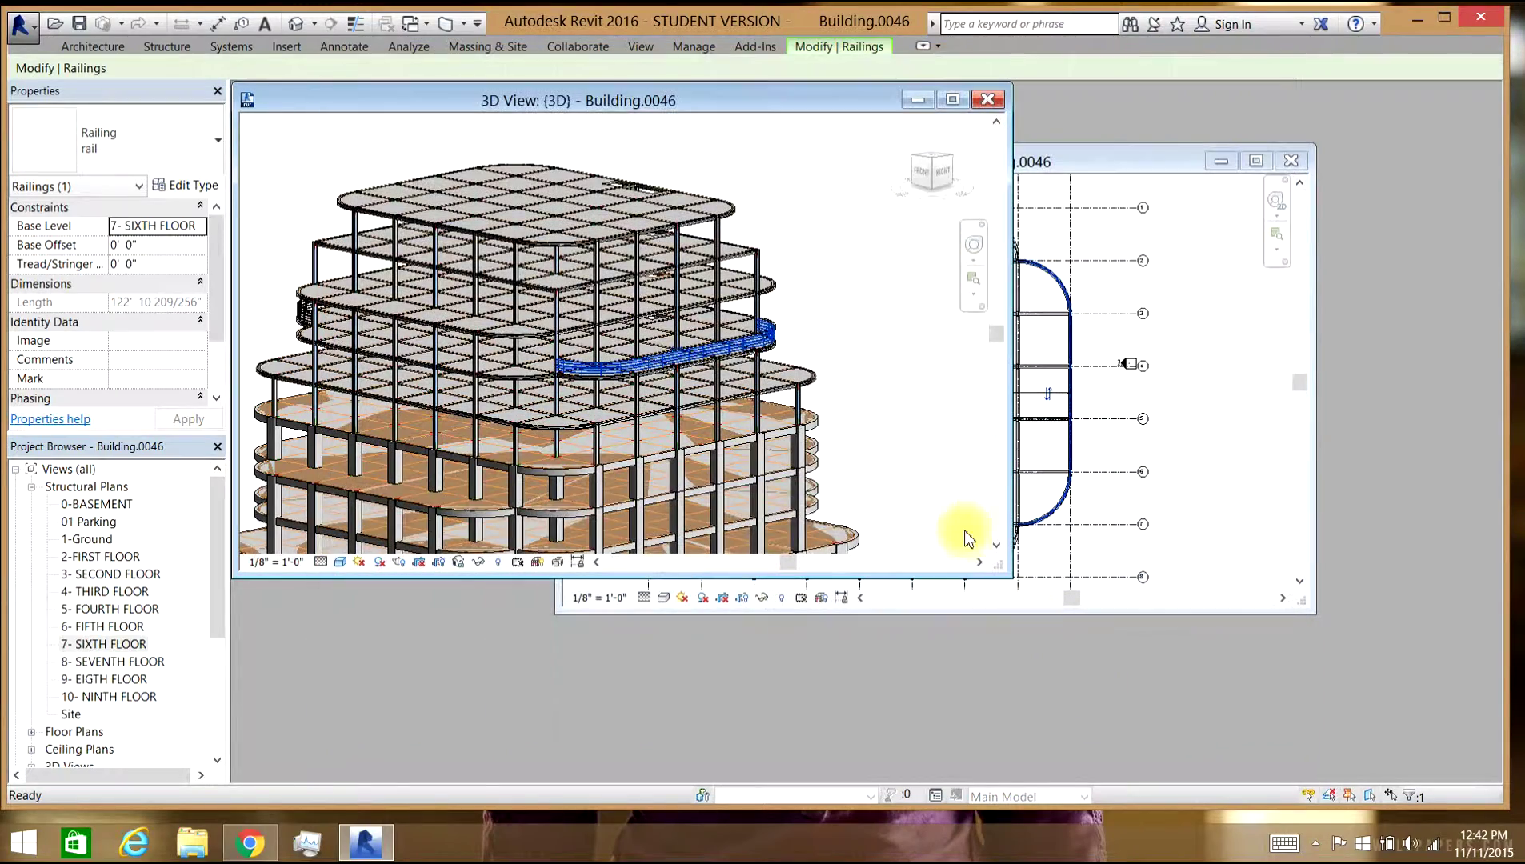
{"action": "left_click", "coordinate": [830, 330]}
{"action": "scroll", "coordinate": [689, 348], "scroll_direction": "up", "scroll_amount": 6}
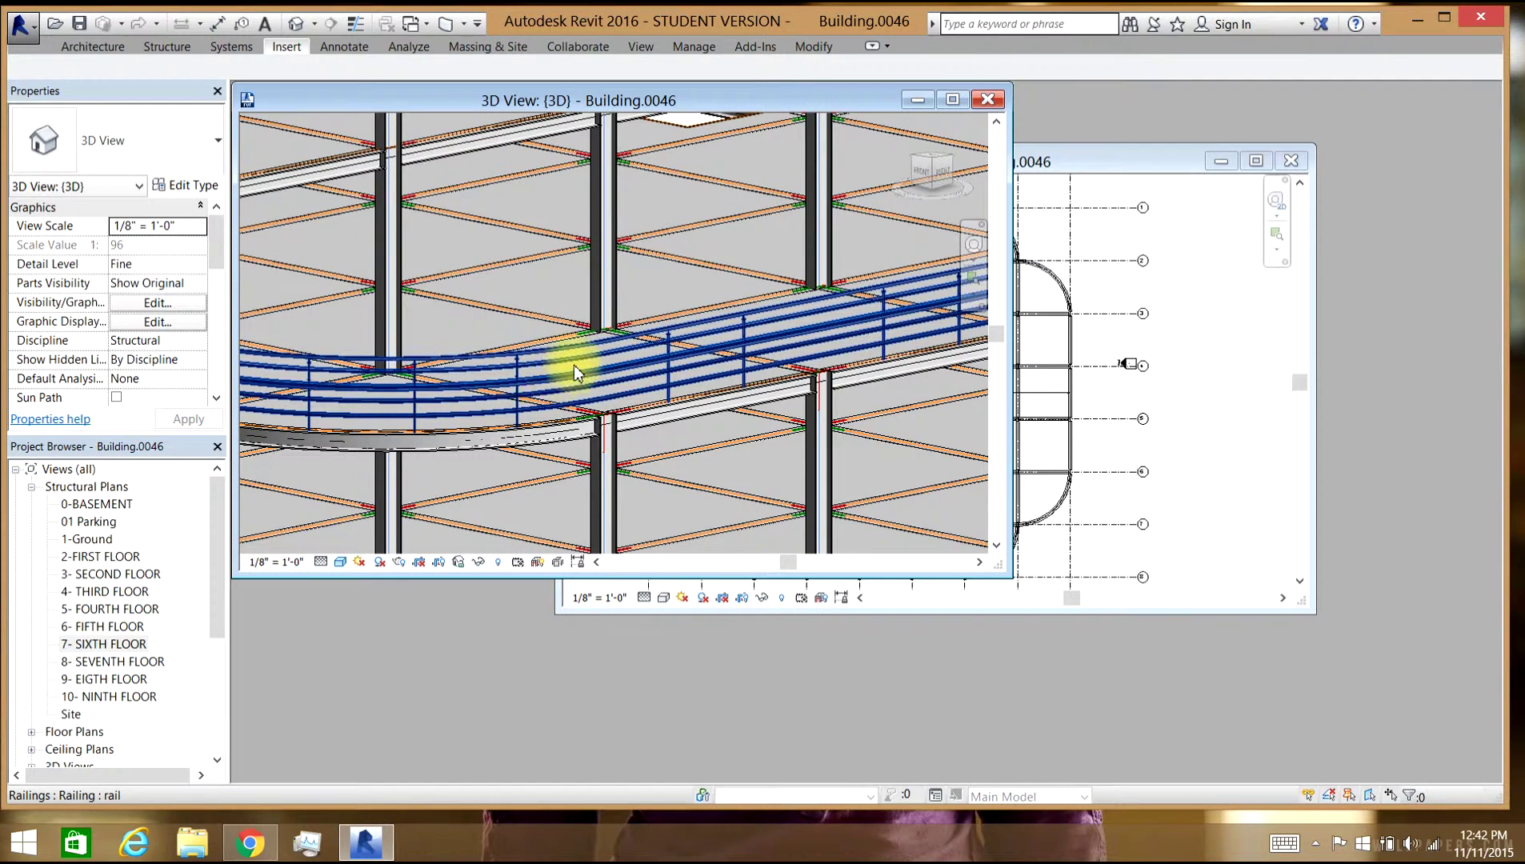
{"action": "scroll", "coordinate": [575, 365], "scroll_direction": "up", "scroll_amount": 4}
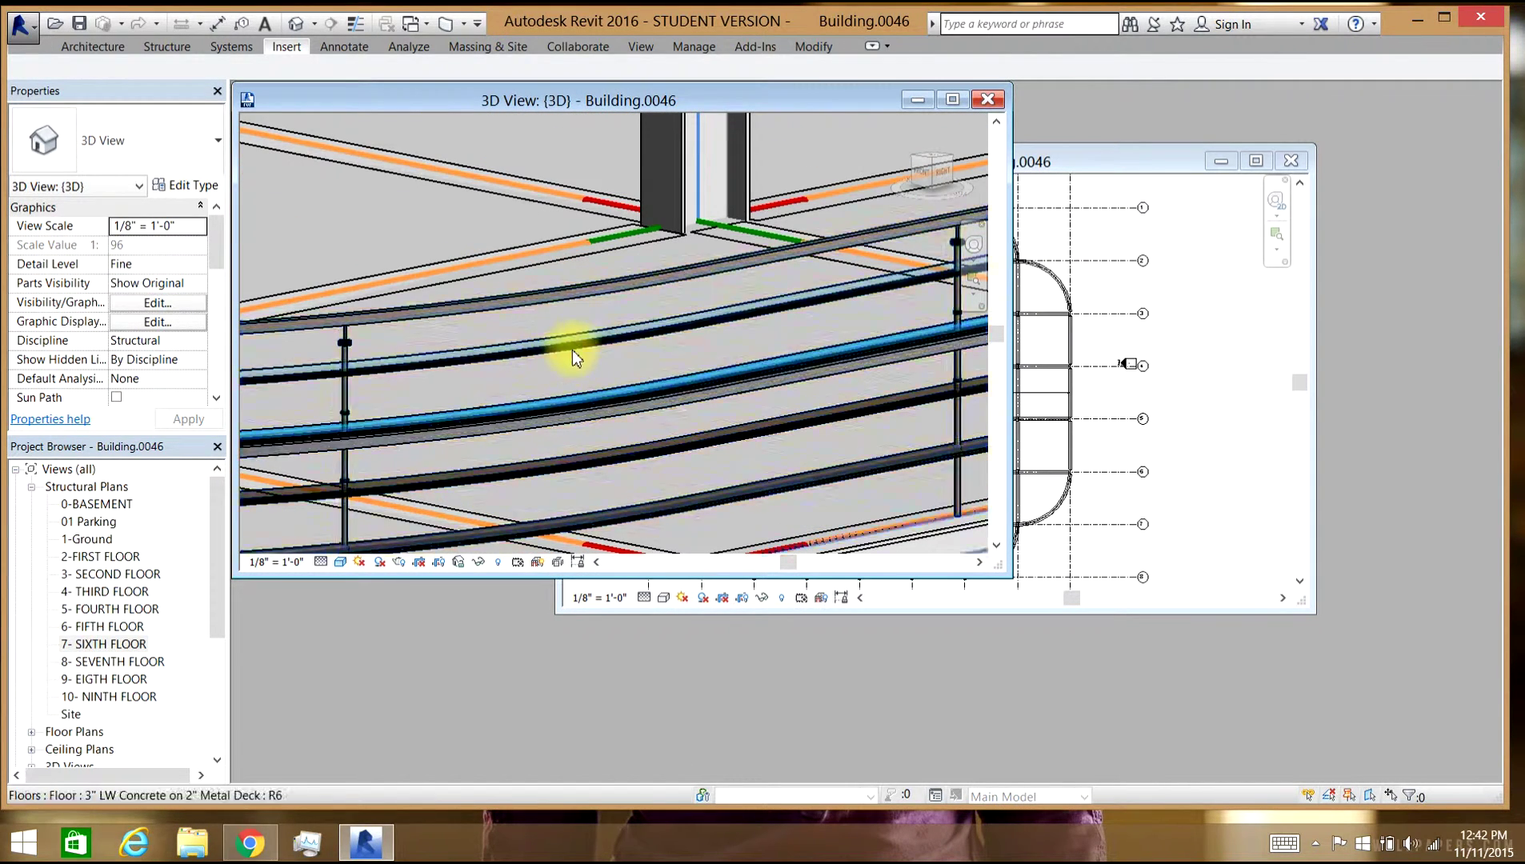
{"action": "scroll", "coordinate": [624, 377], "scroll_direction": "down", "scroll_amount": 5}
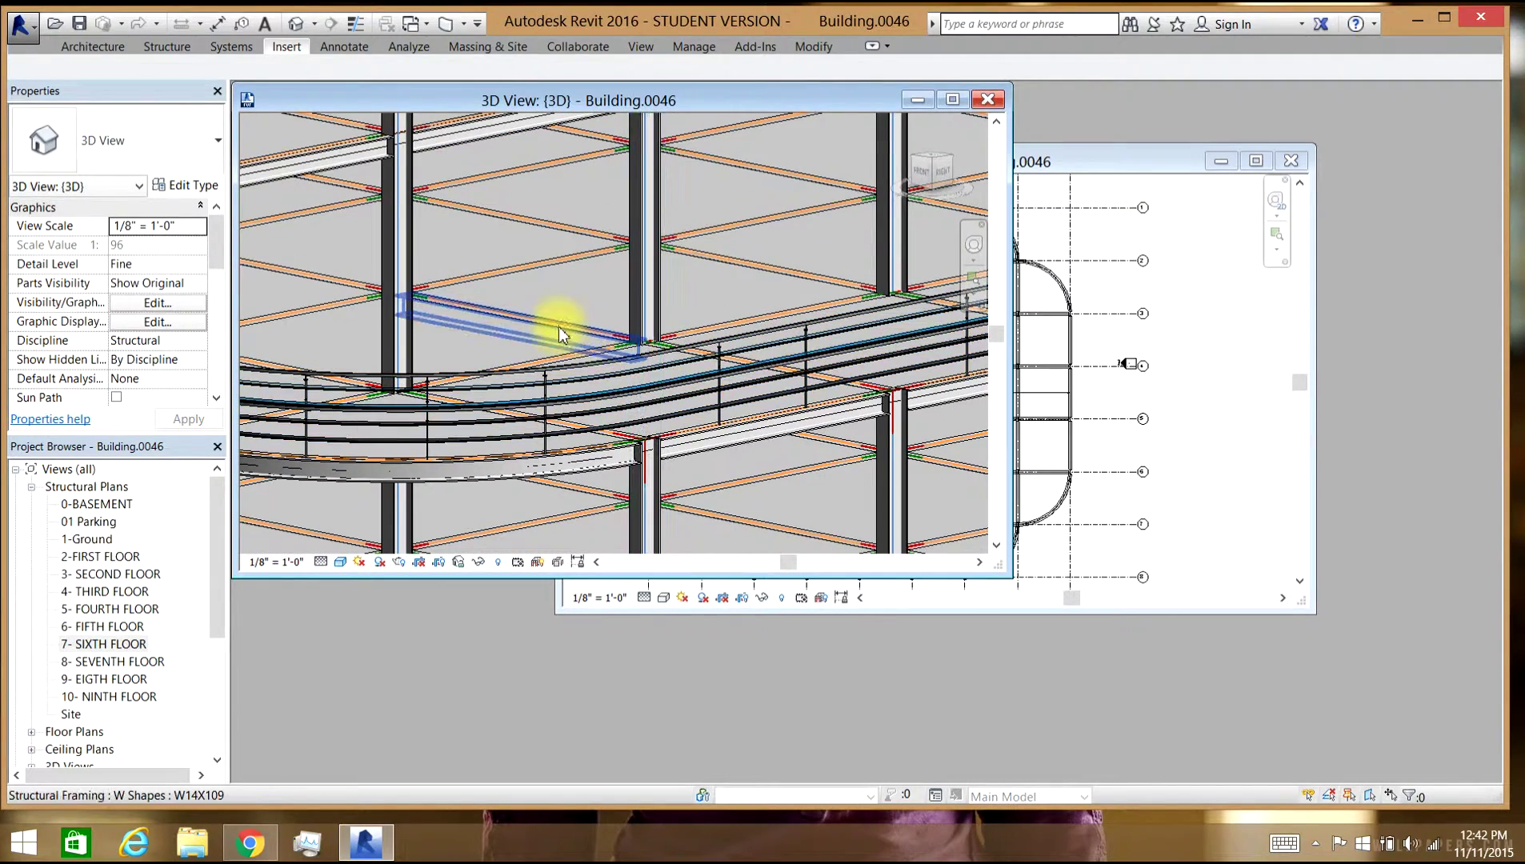
{"action": "scroll", "coordinate": [593, 330], "scroll_direction": "down", "scroll_amount": 3}
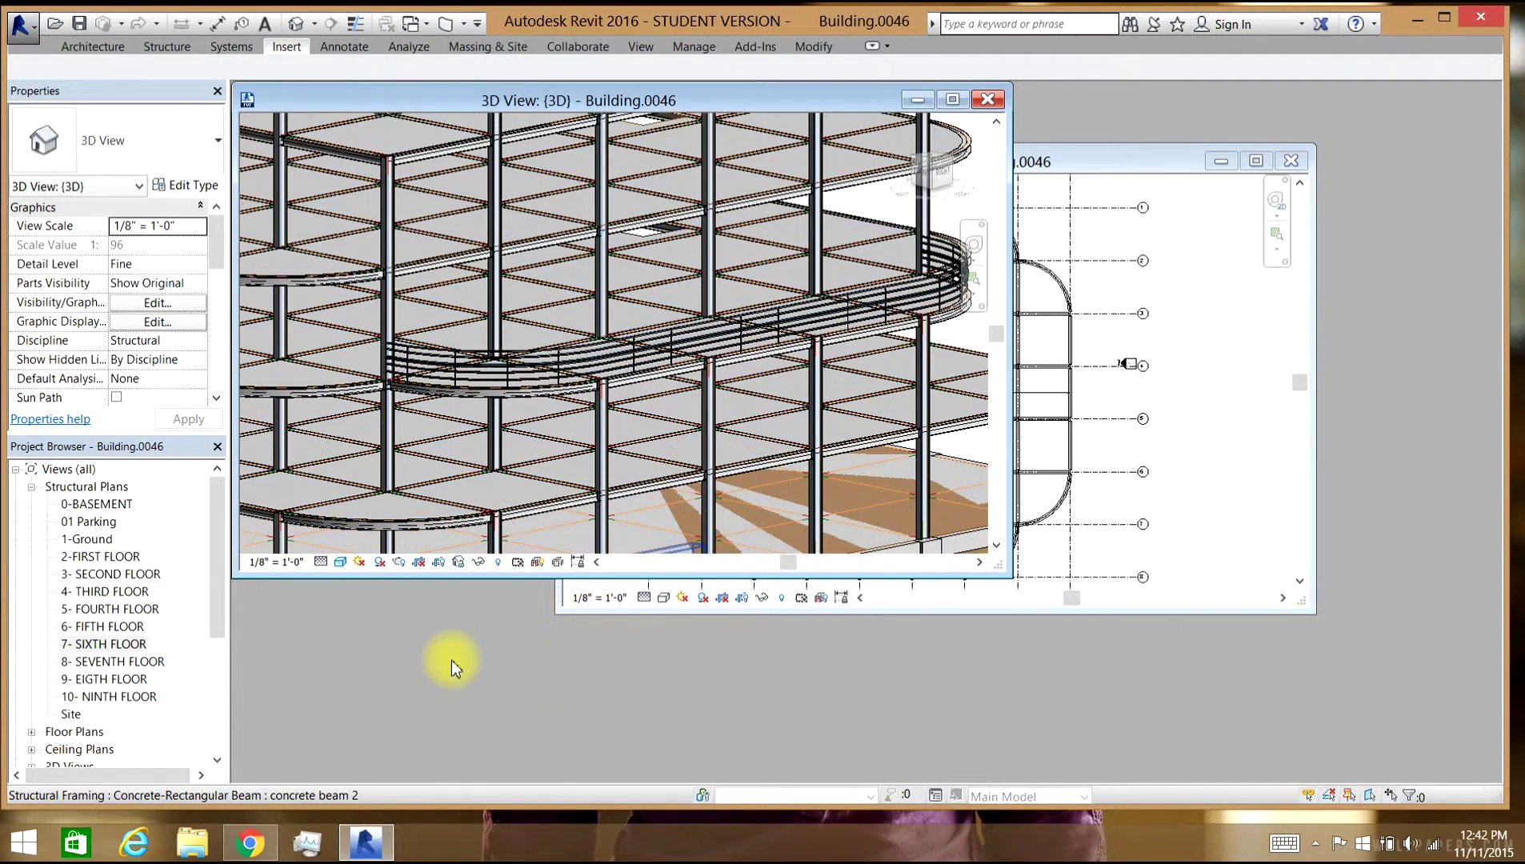
{"action": "left_click", "coordinate": [513, 364]}
{"action": "left_click", "coordinate": [211, 186]}
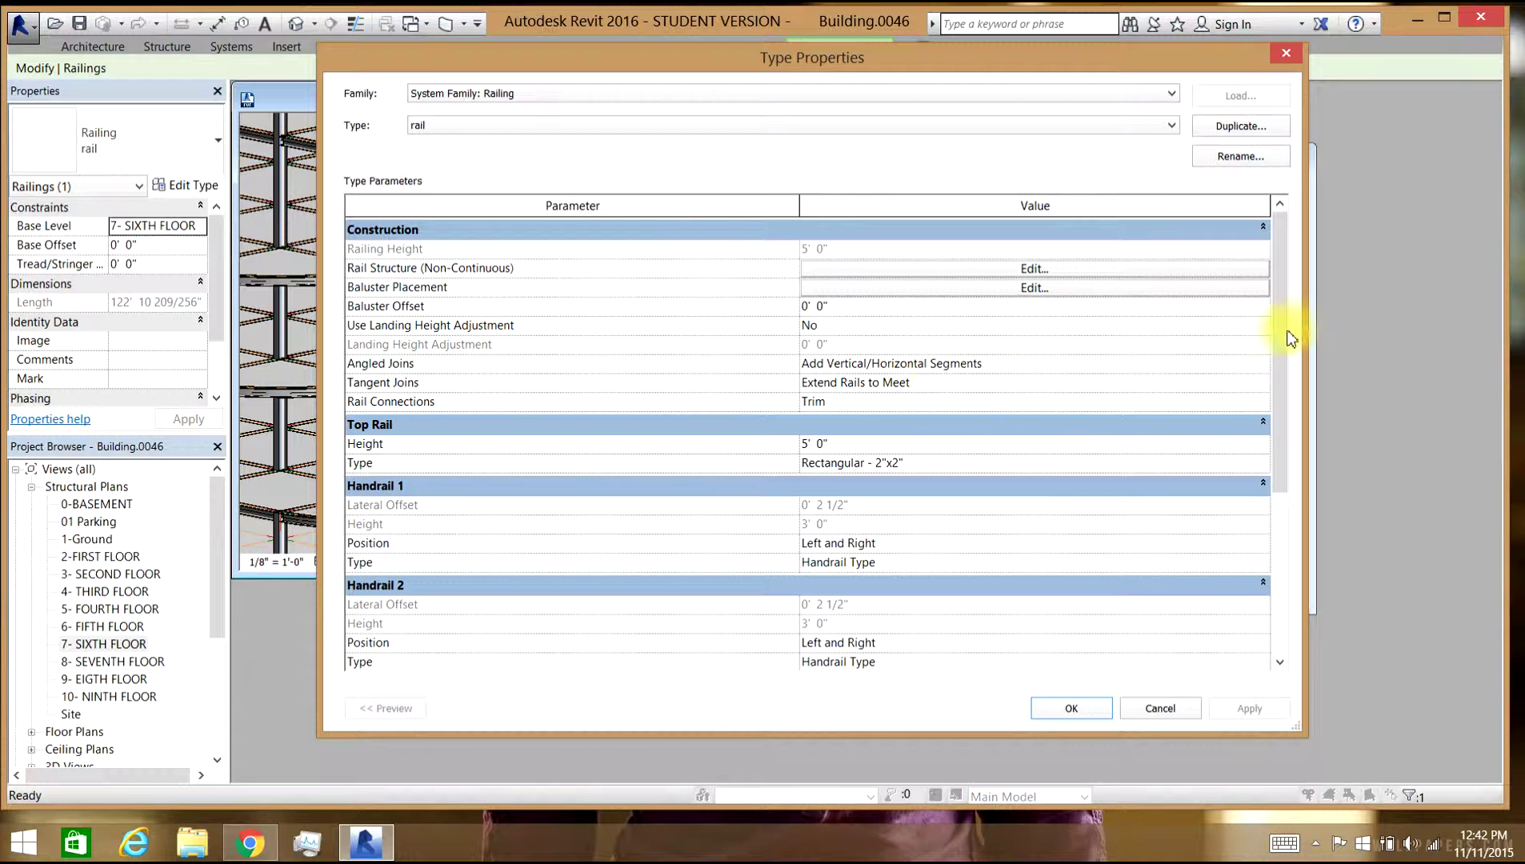
{"action": "left_click_drag", "start_coordinate": [1290, 329], "coordinate": [1317, 262]}
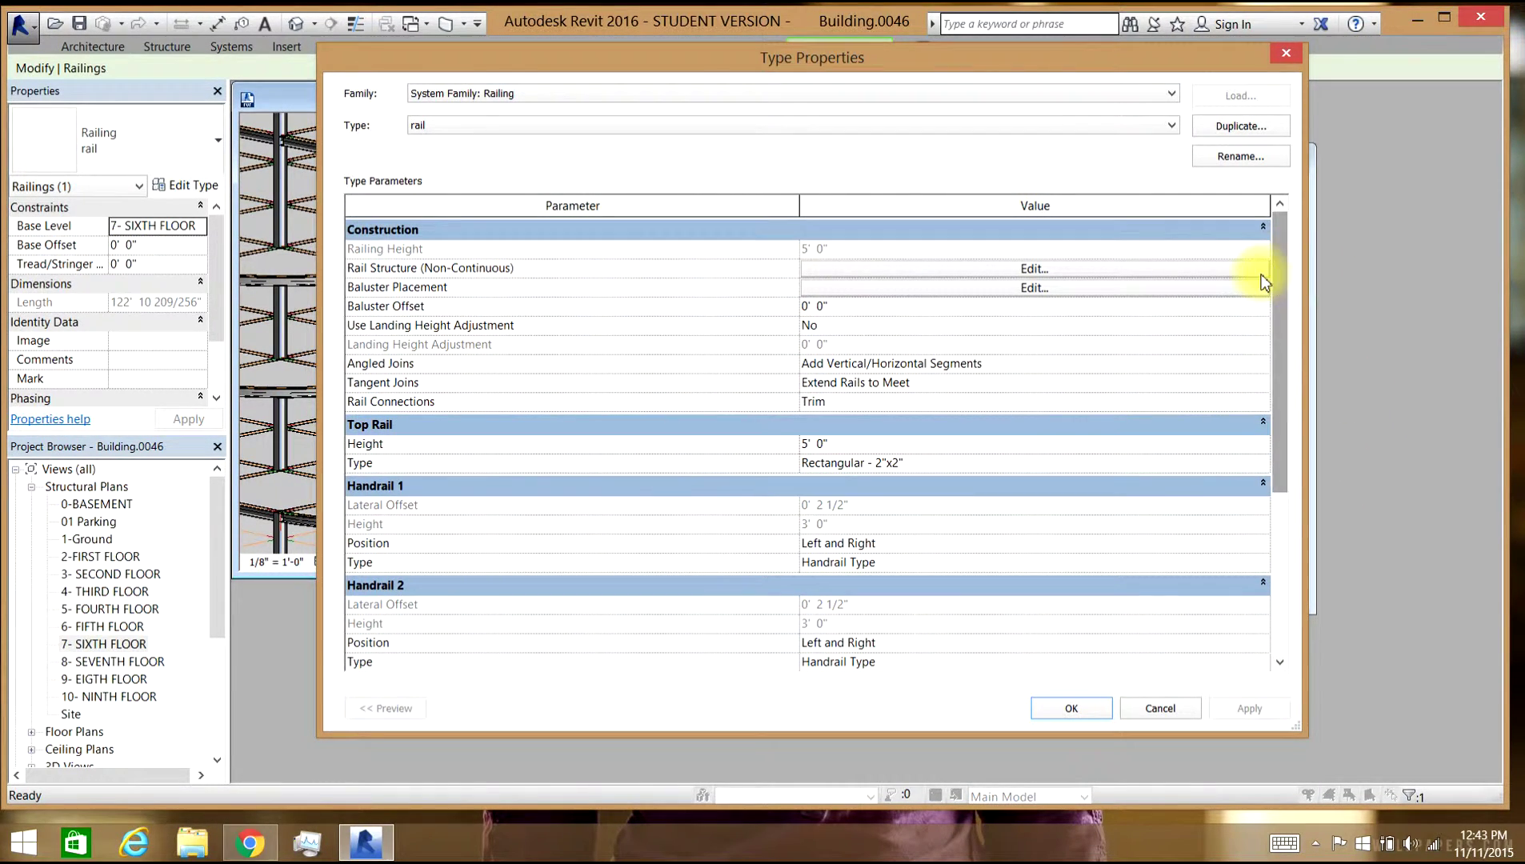
{"action": "left_click", "coordinate": [1071, 708]}
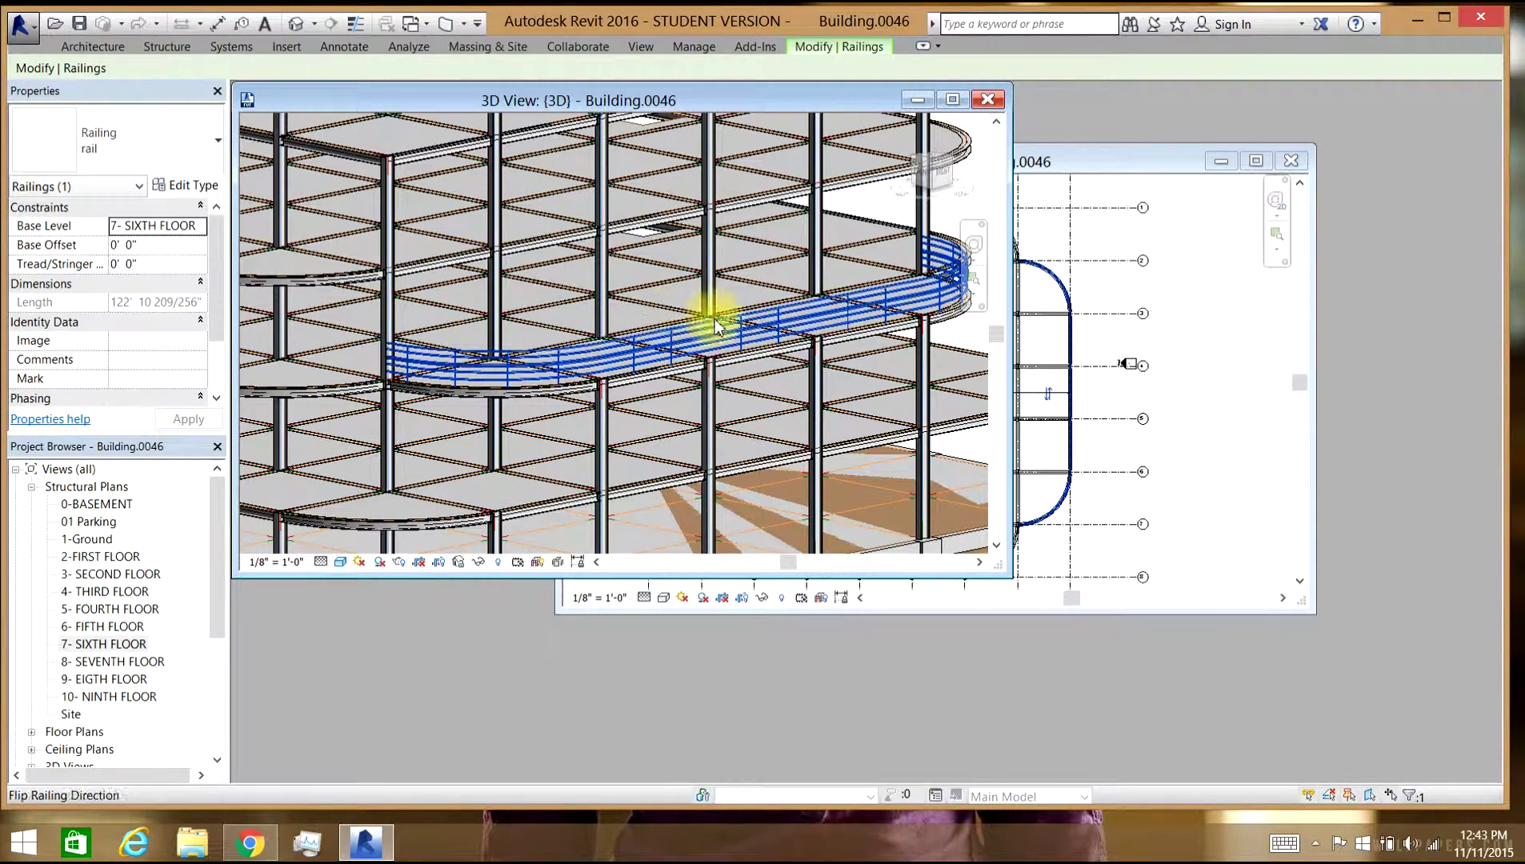
{"action": "scroll", "coordinate": [788, 317], "scroll_direction": "down", "scroll_amount": 5}
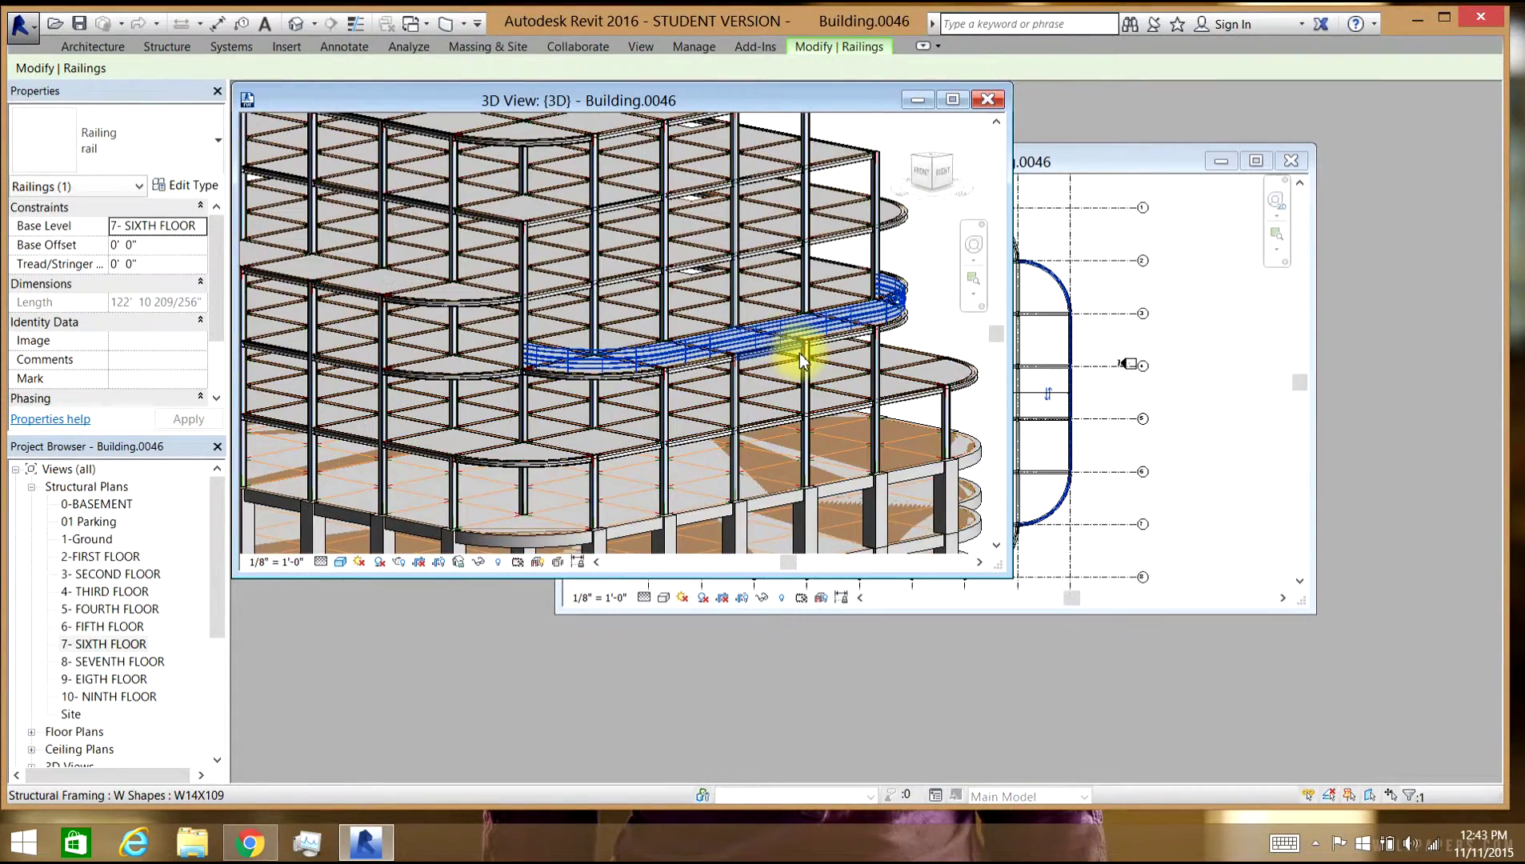
{"action": "left_click", "coordinate": [902, 260]}
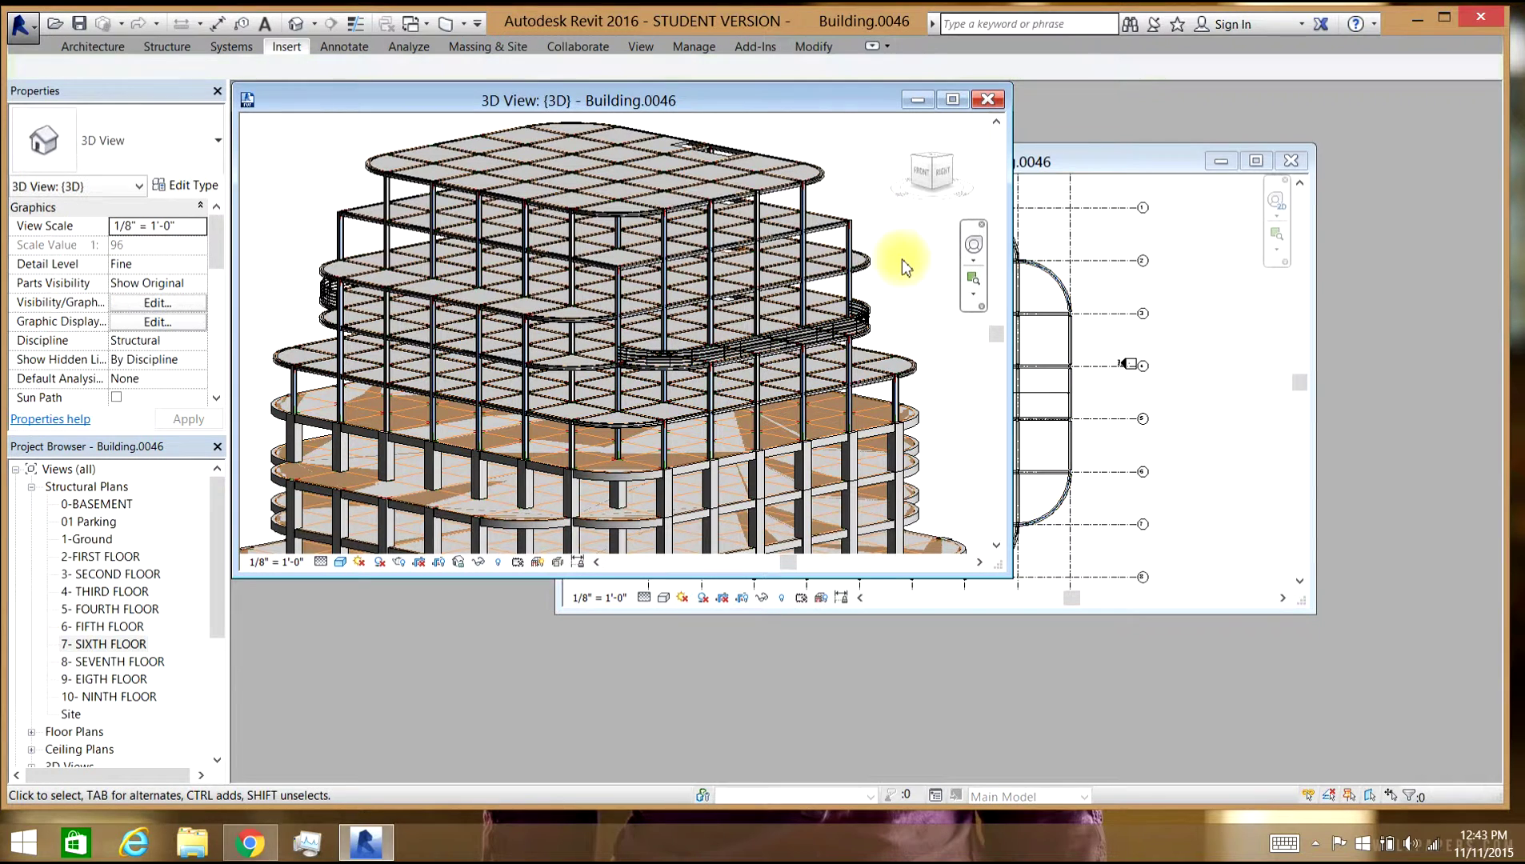